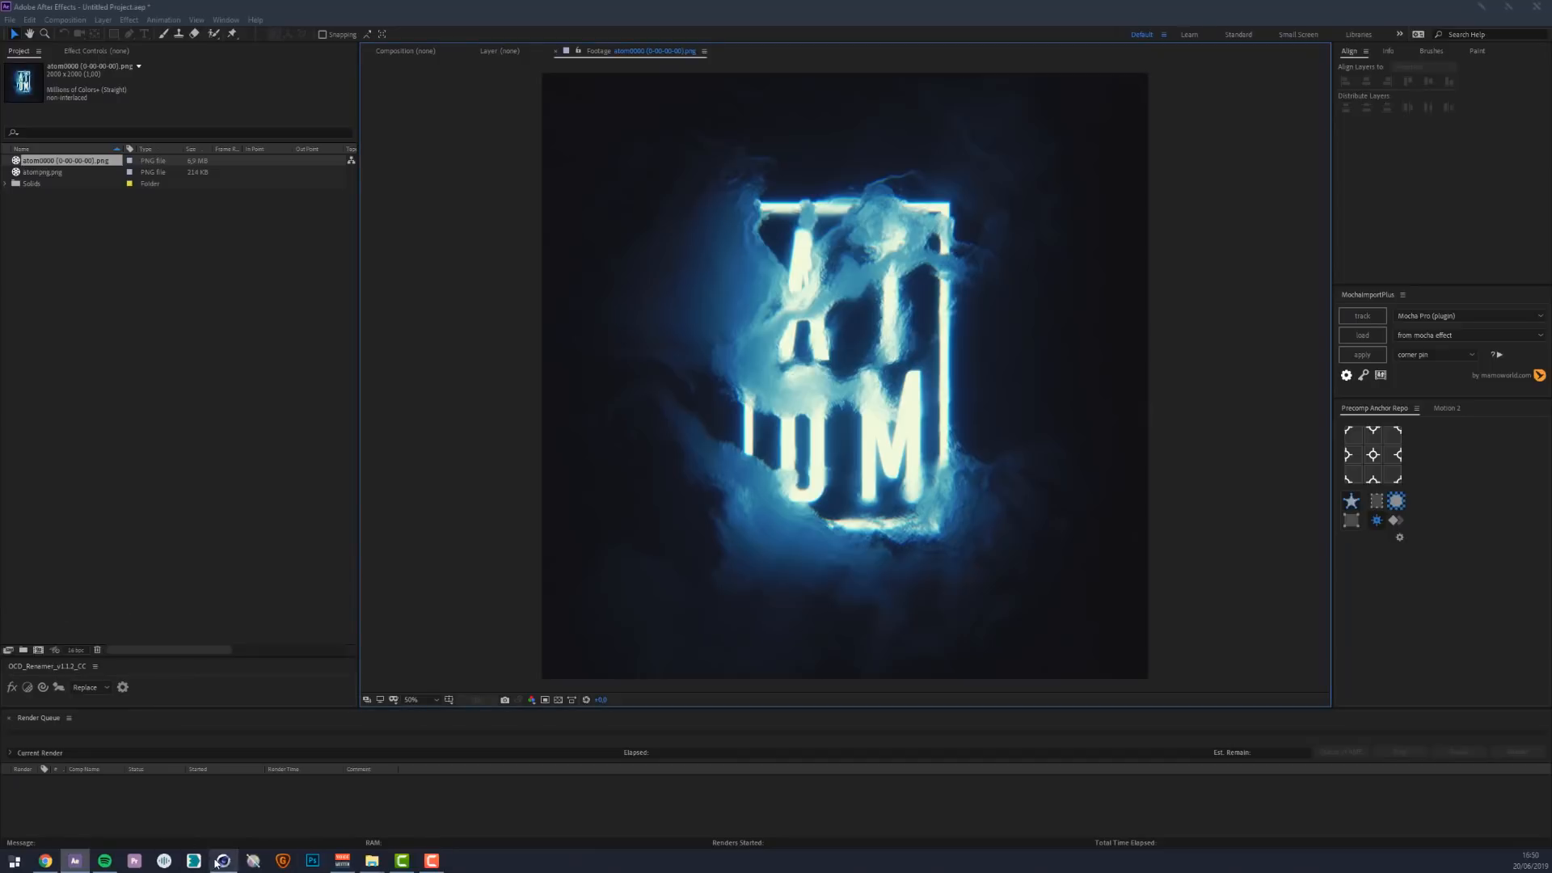
Switch to Cinema 4D and shrink the Octane Live Viewer window, moving it clear of the viewport
left_click(224, 861)
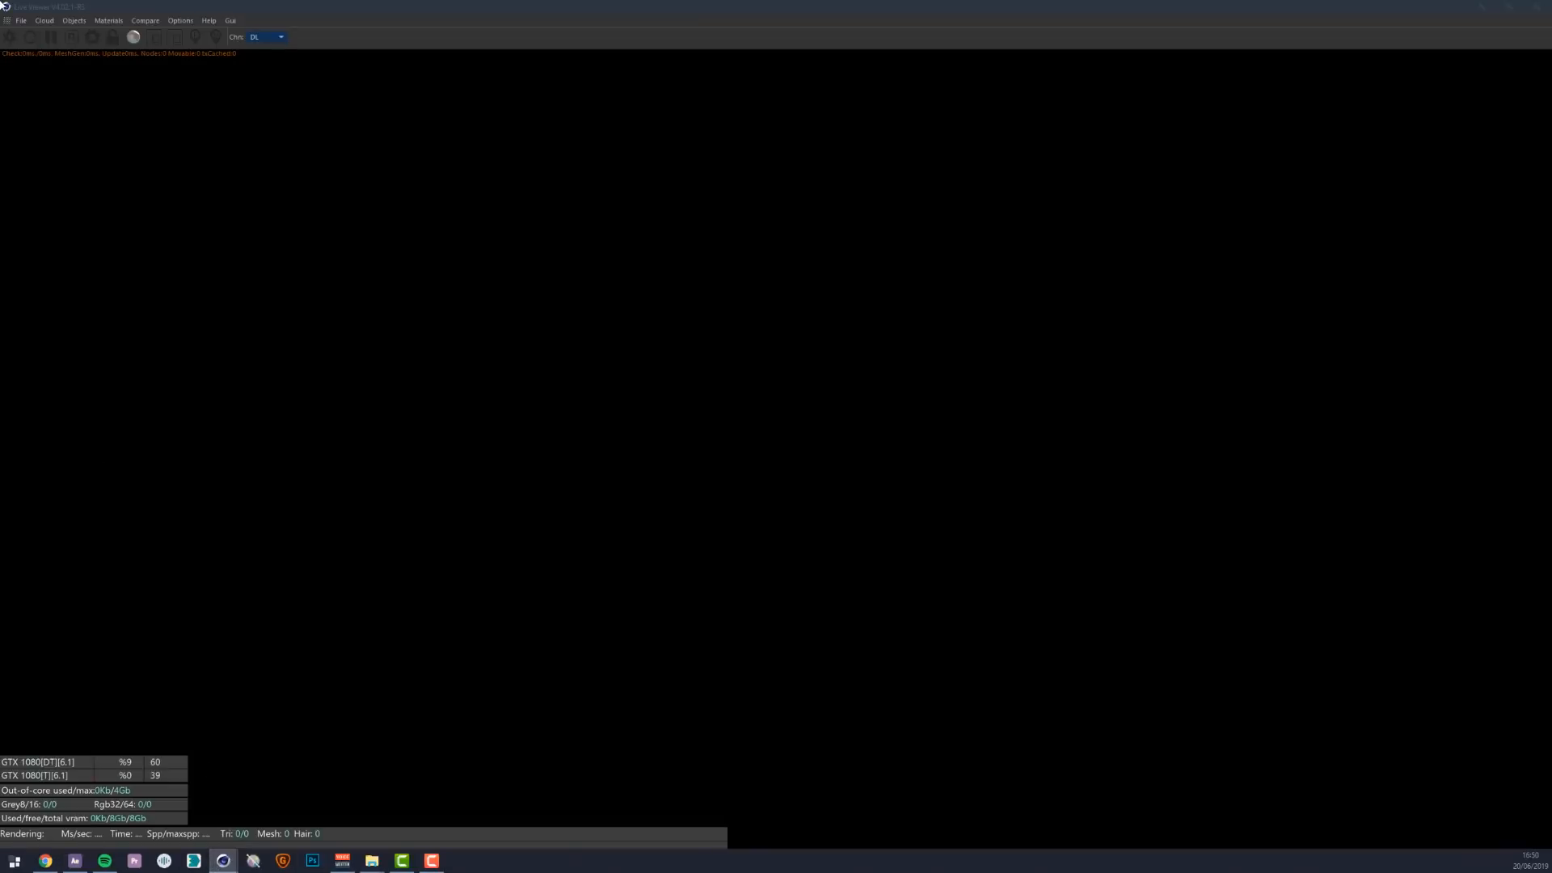
left_click_drag(412, 7, 1069, 333)
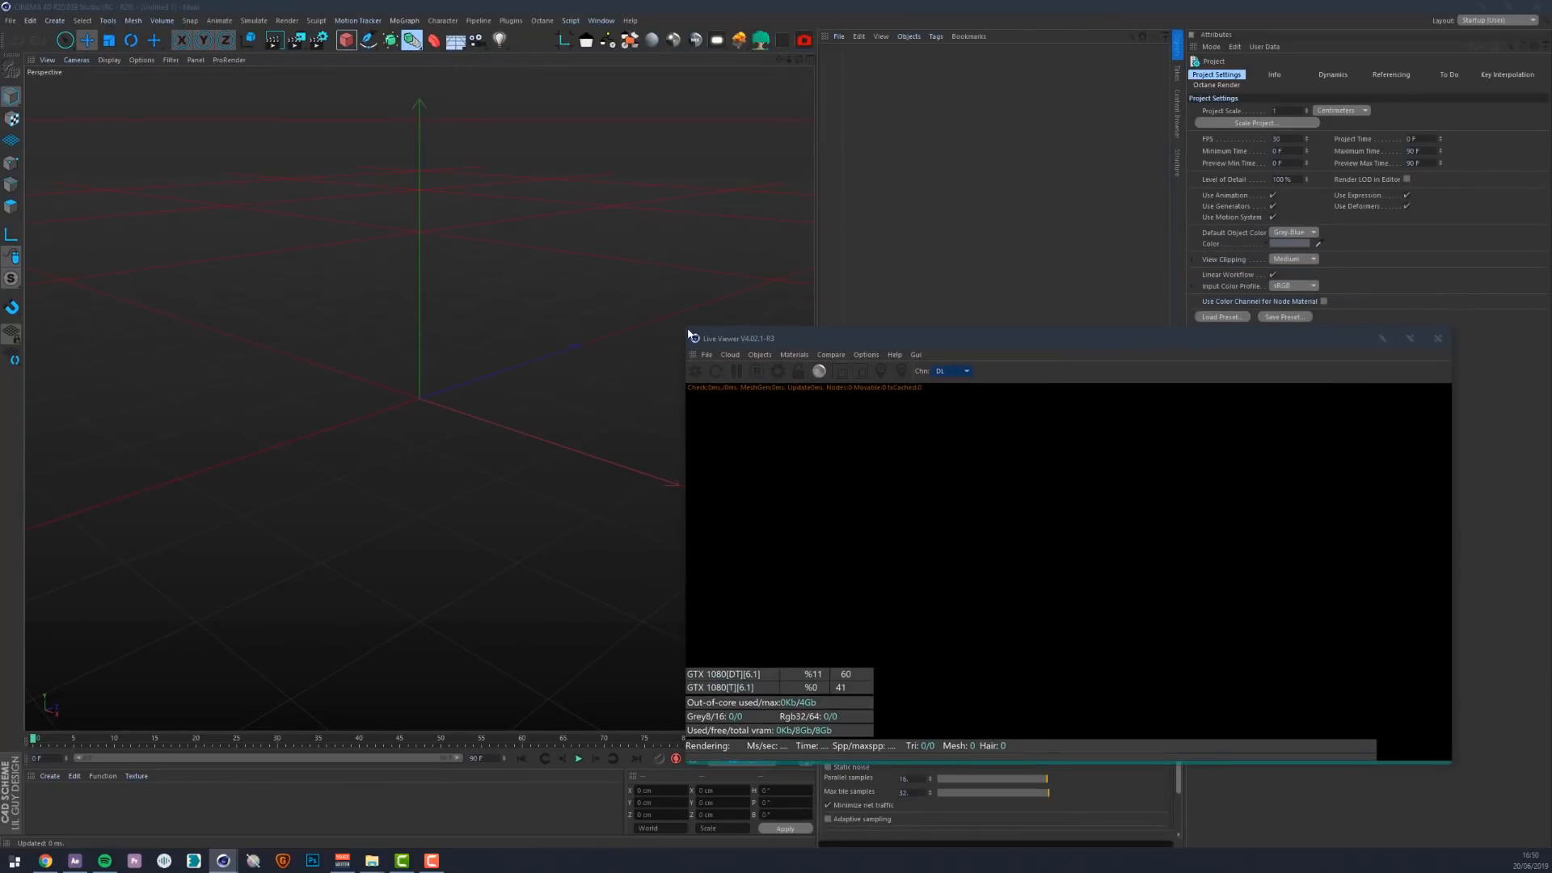
left_click_drag(687, 326, 1090, 414)
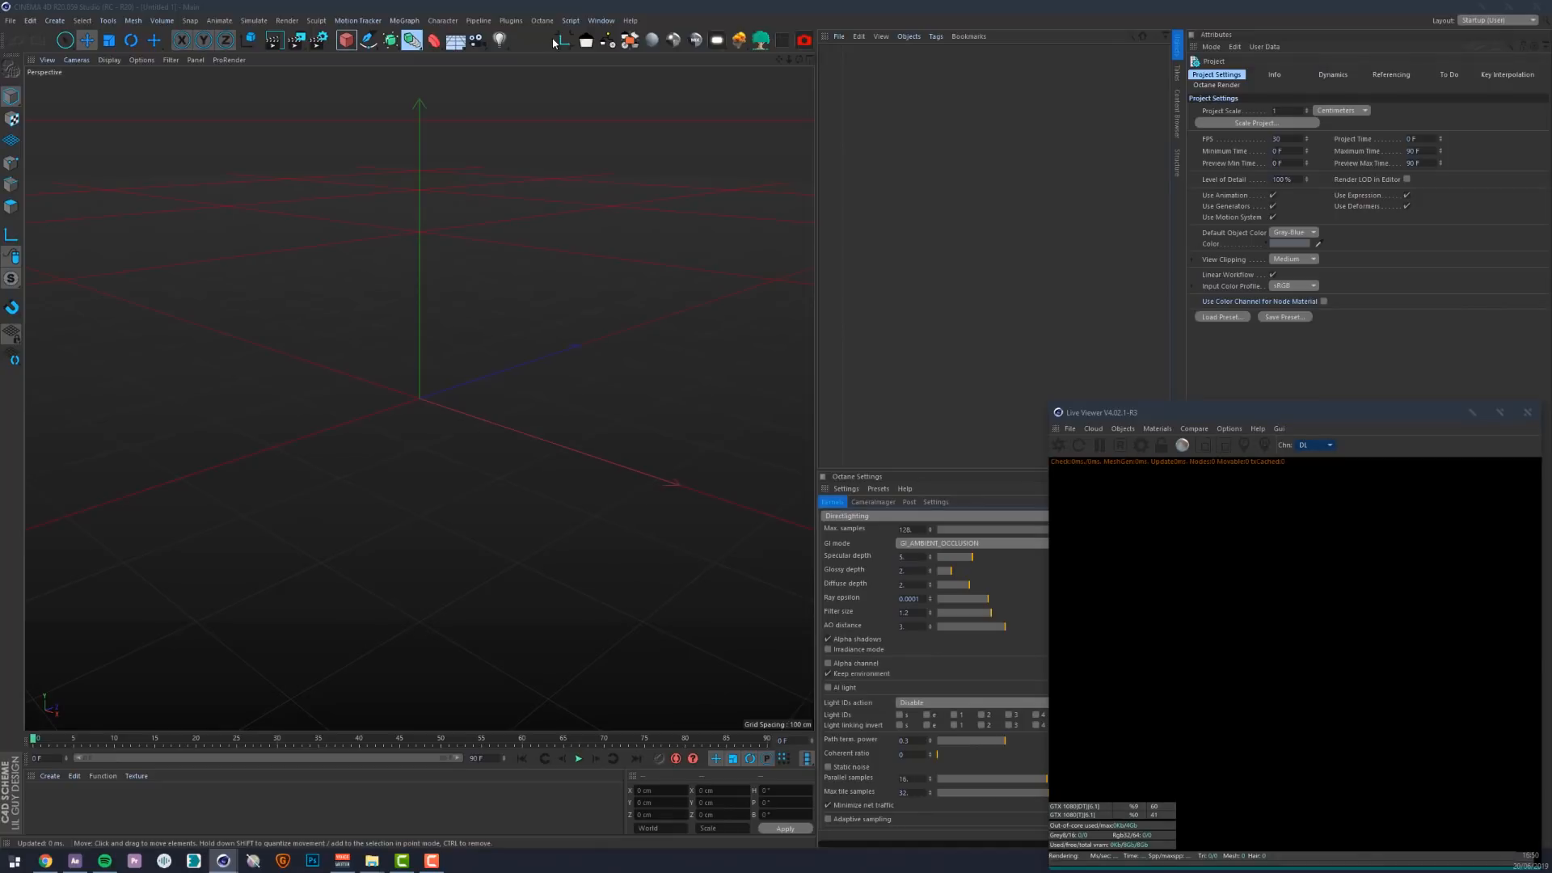
Add a plane and rotate it 90° so it stands upright facing the view
left_click(346, 40)
left_click(453, 79)
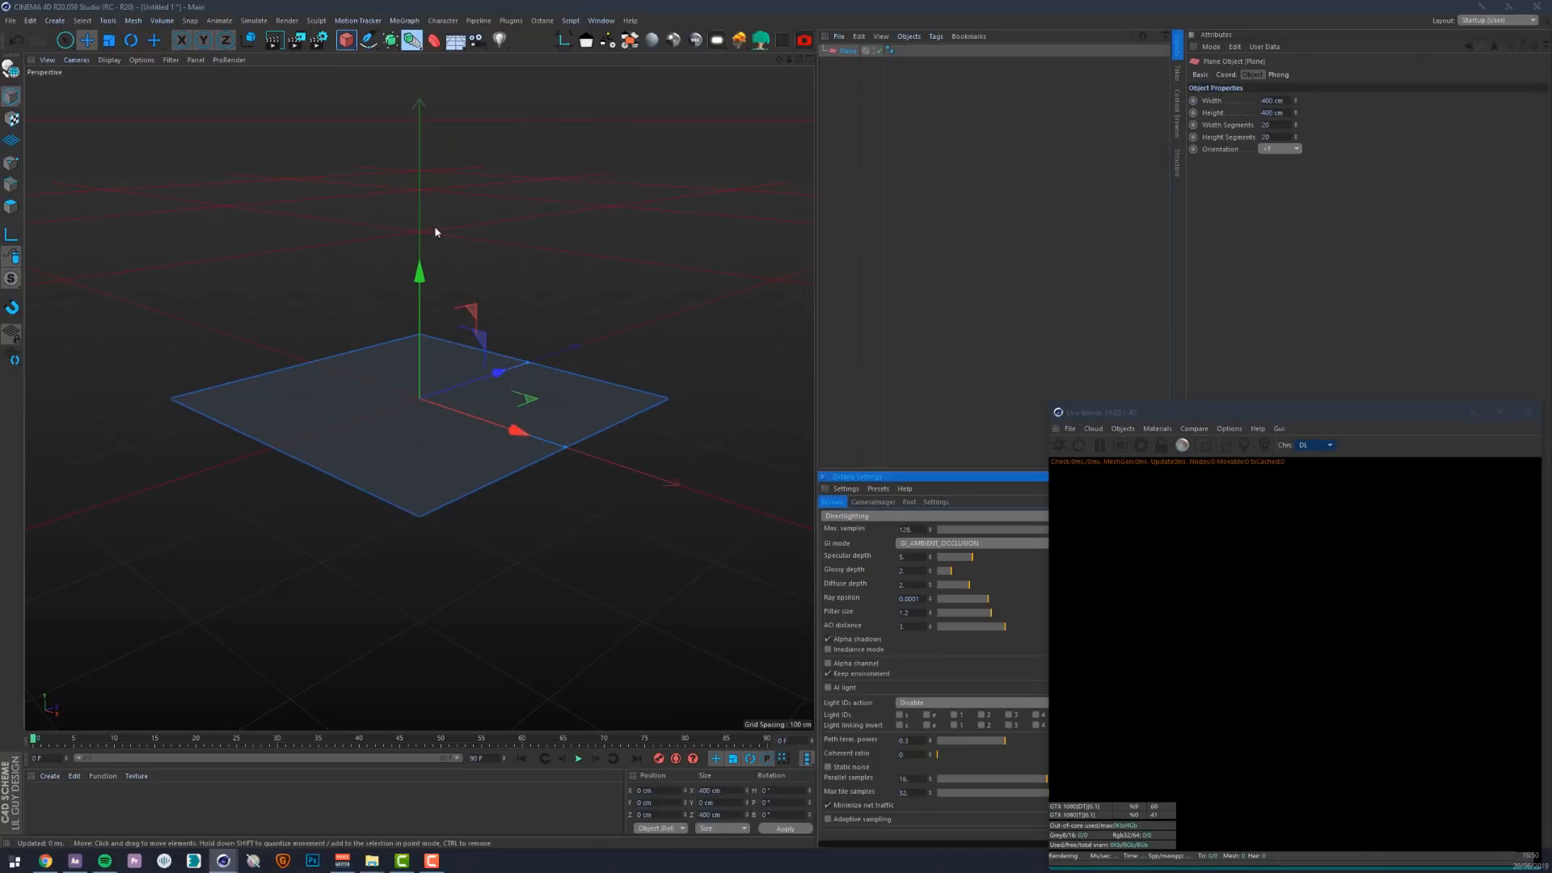
key("r")
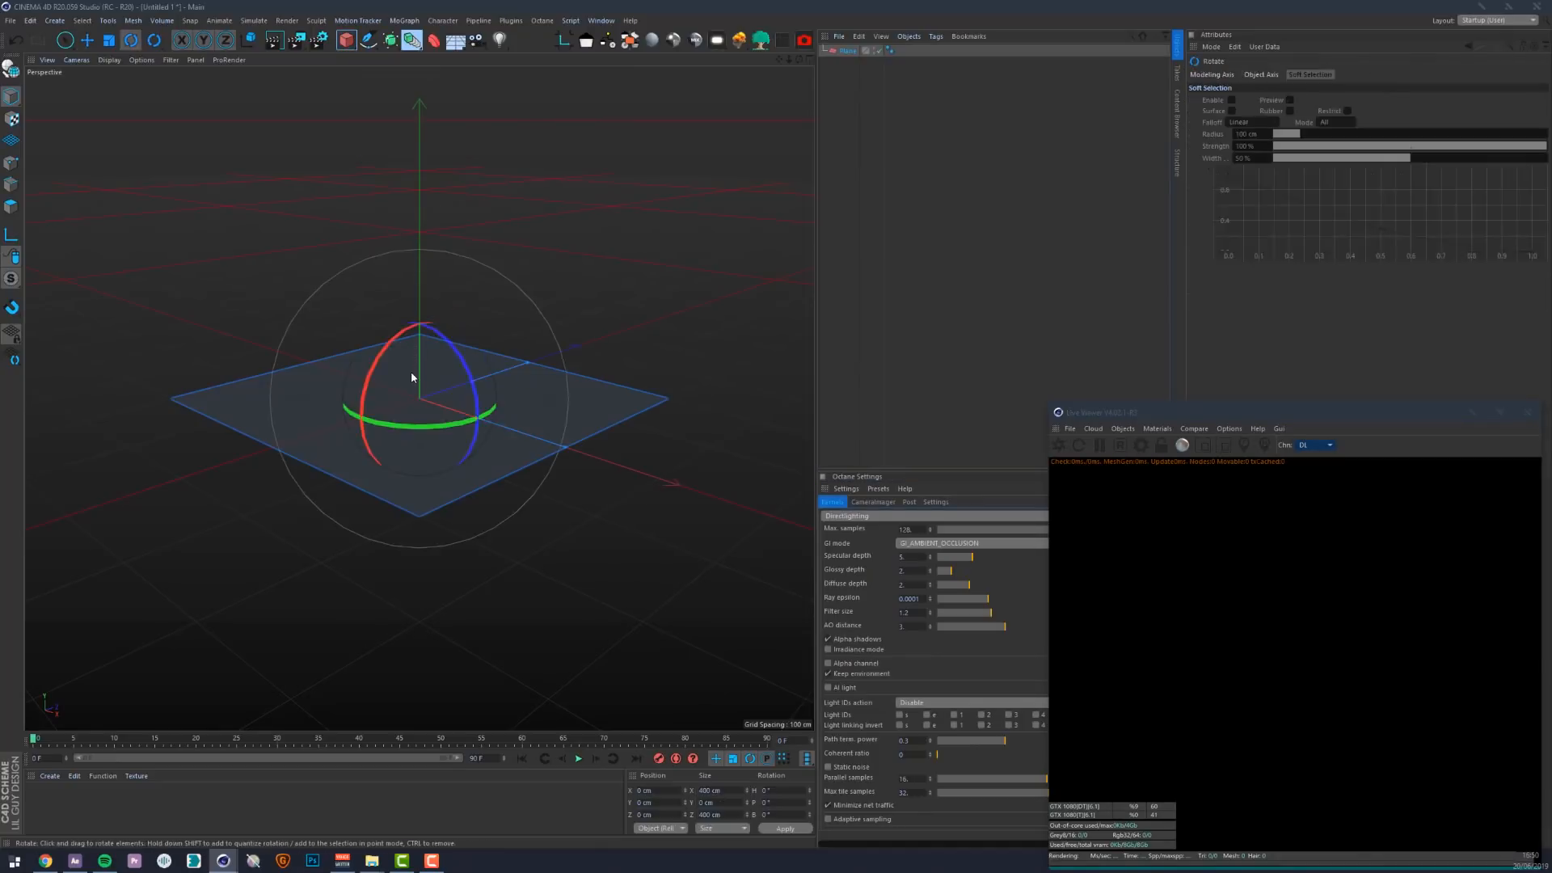
left_click_drag(380, 360, 487, 387)
Create an Octane diffuse material and add a blackbody emission to its Emission channel
left_click(675, 42)
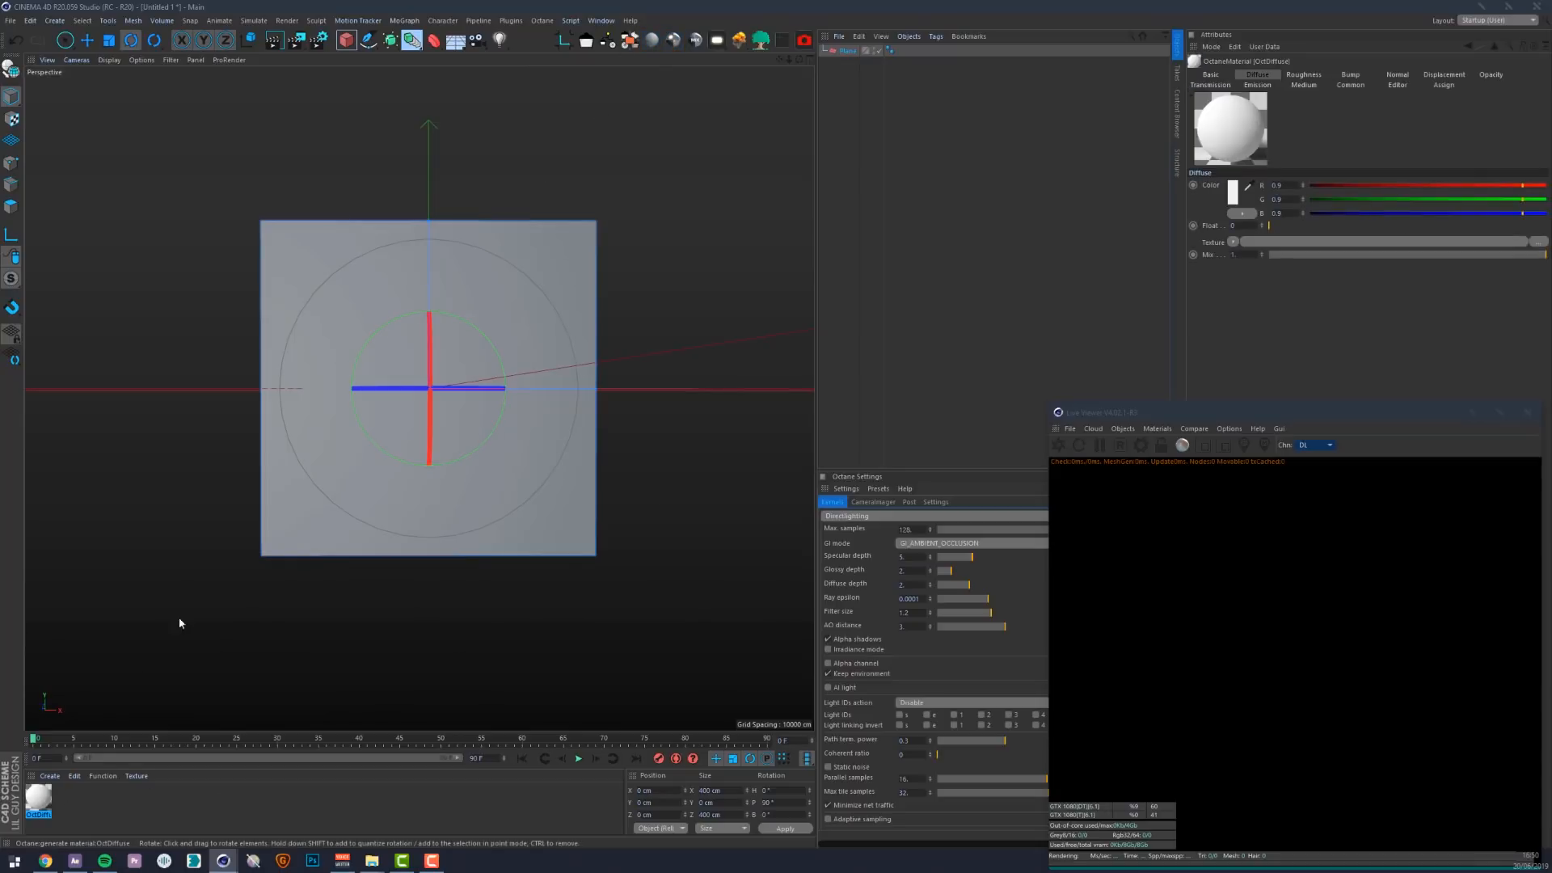
left_click(1157, 429)
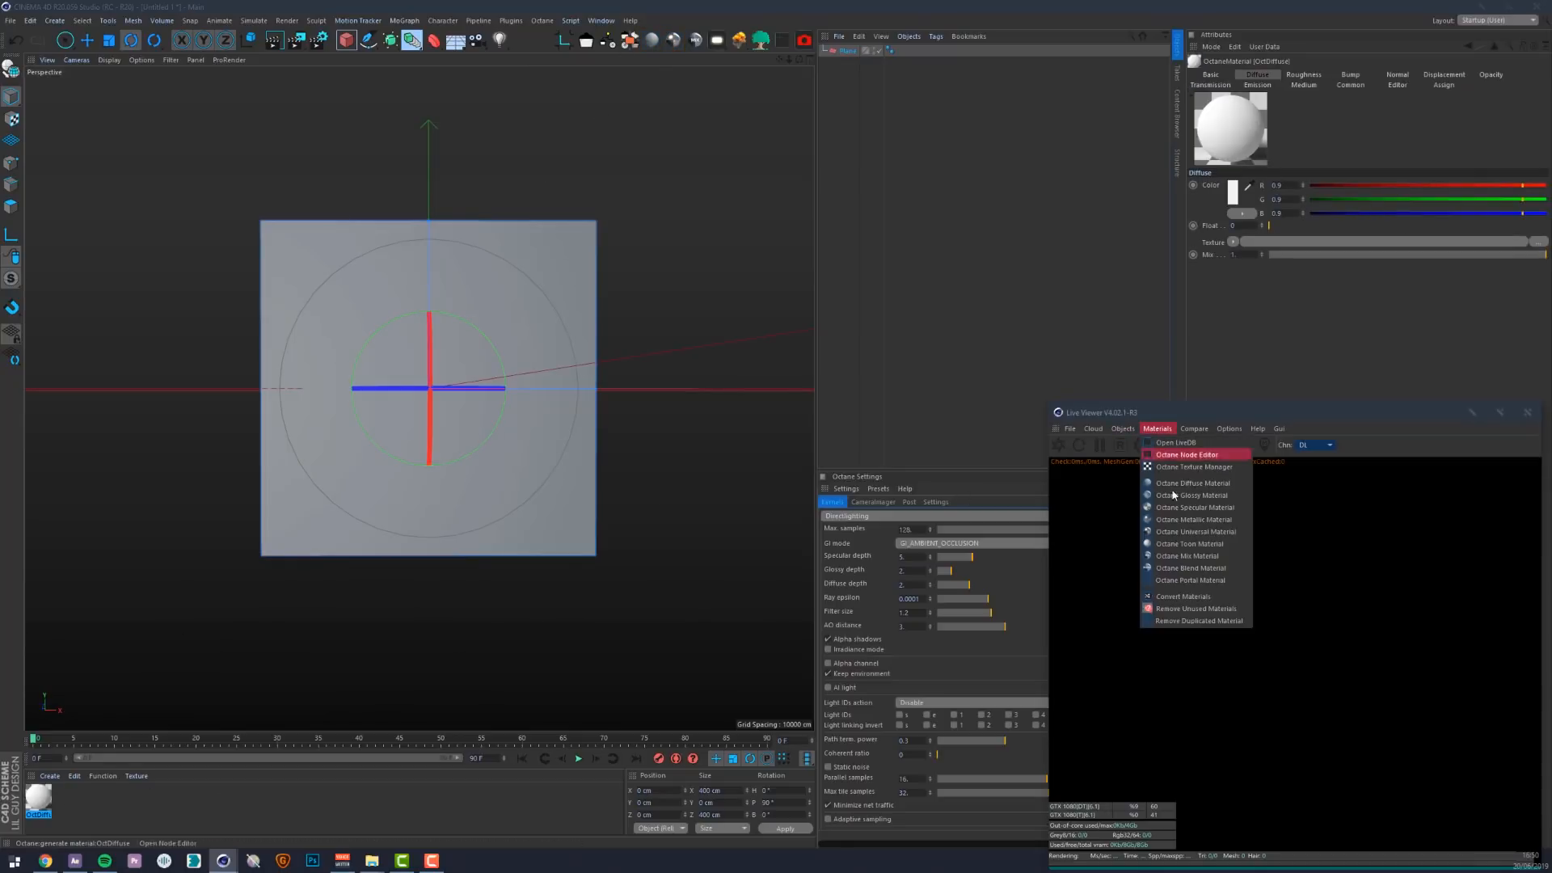
left_click(43, 803)
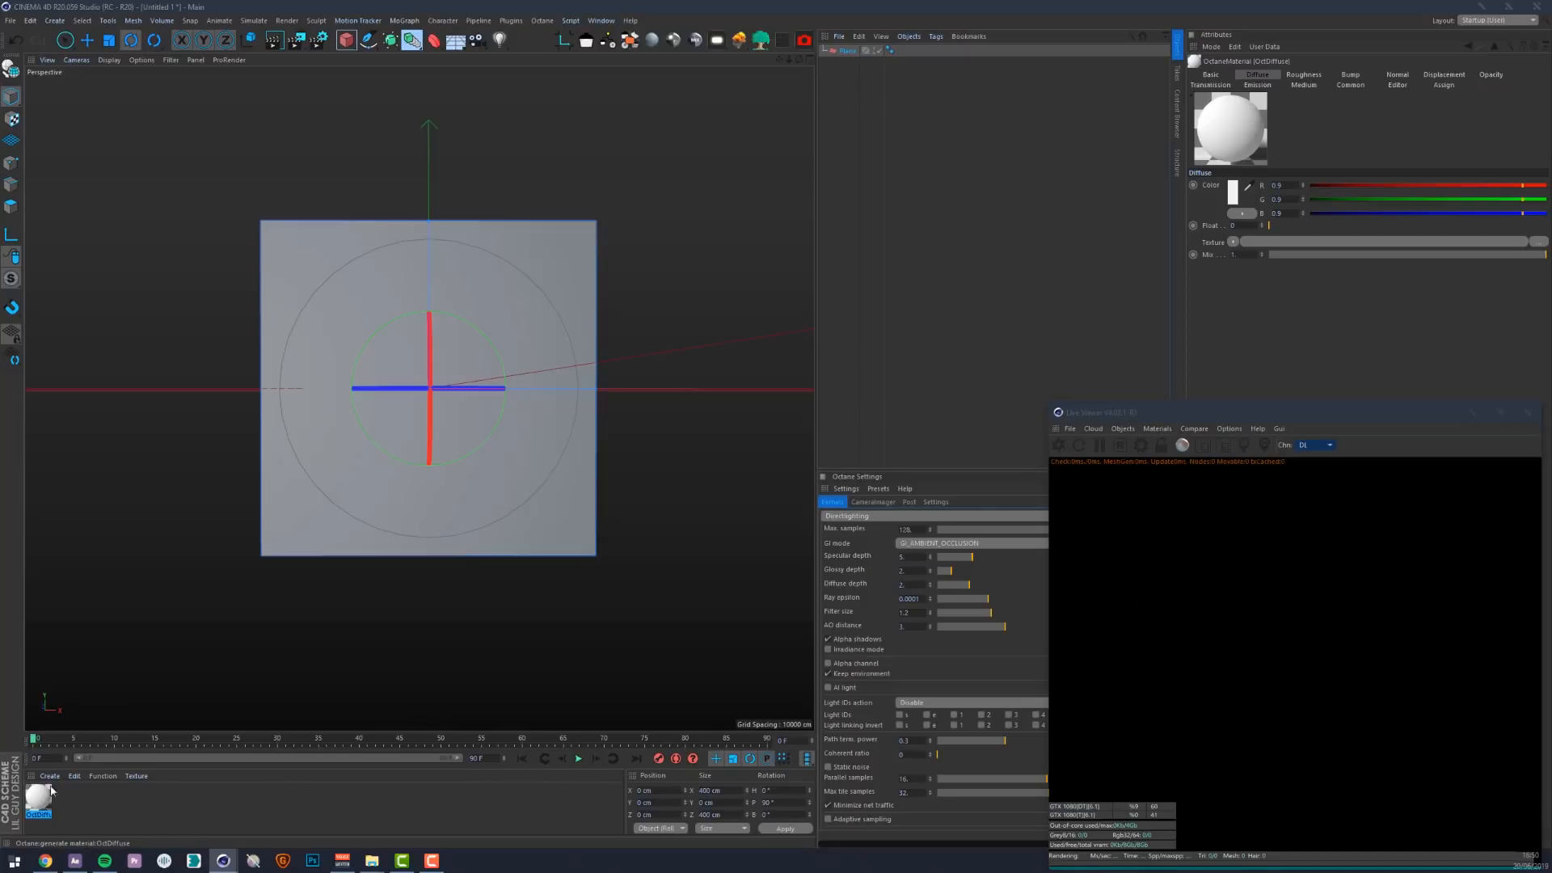
double_click(41, 803)
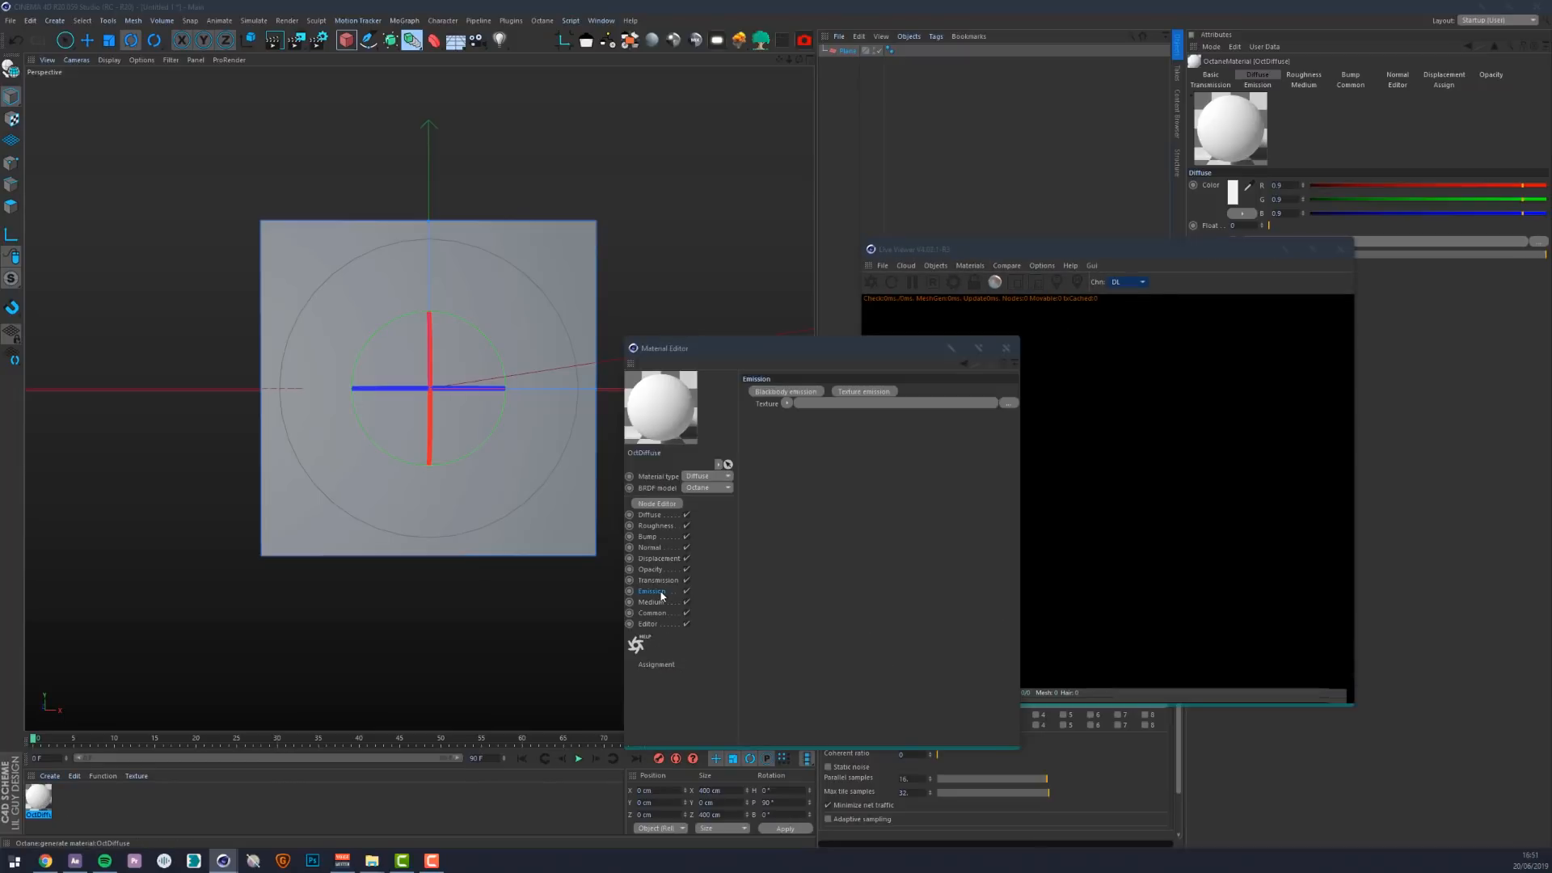
left_click(789, 393)
left_click(822, 407)
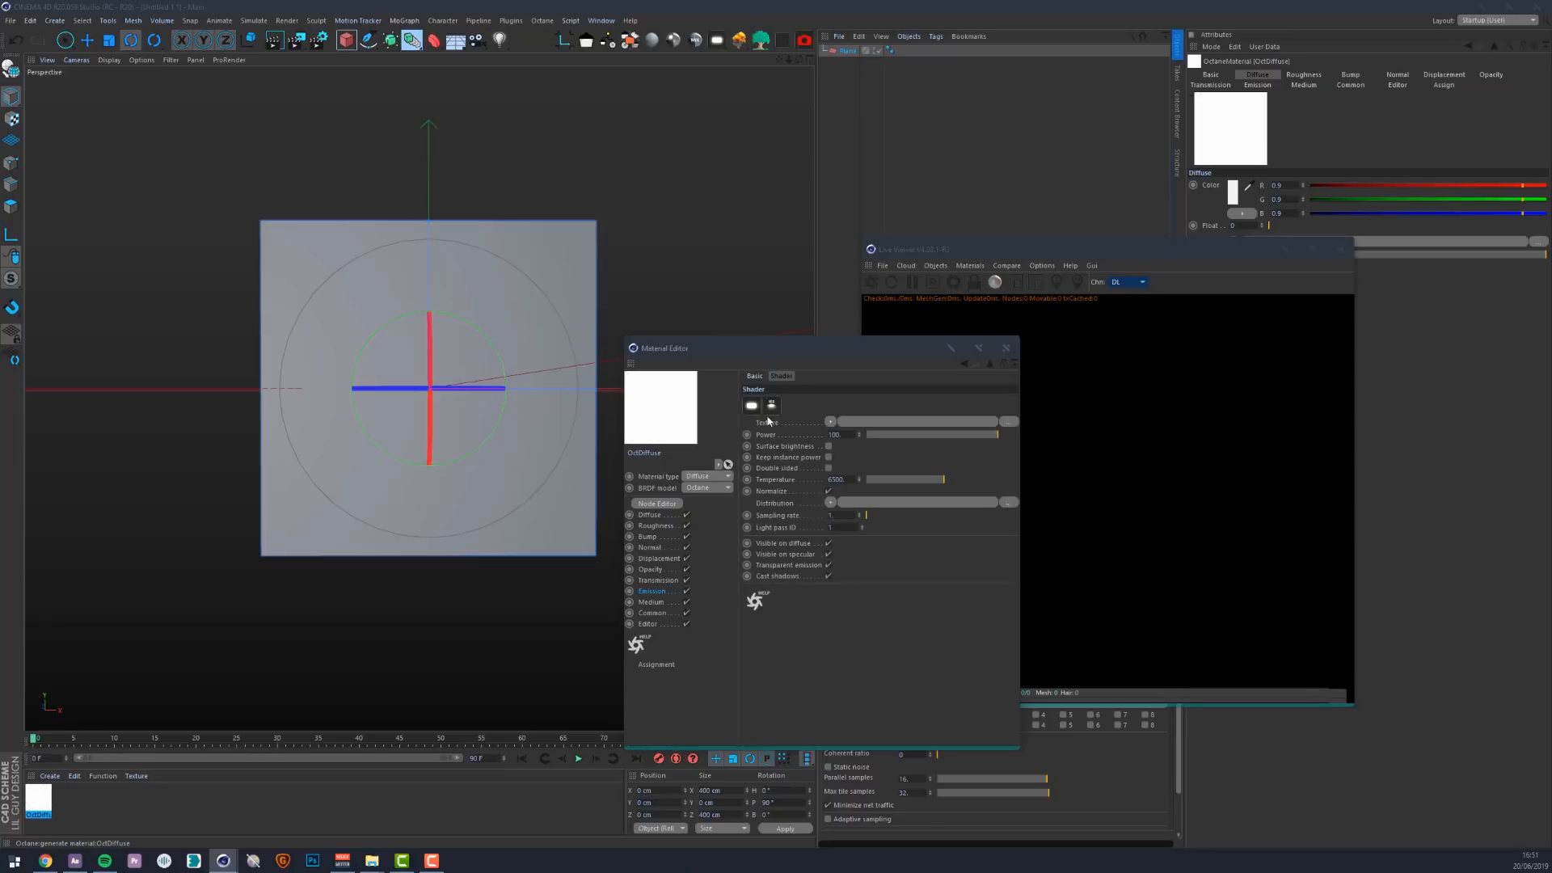
Load Logo_ATOM.png as an ImageTexture for the blackbody emission and apply the material to the plane
left_click(830, 421)
mouse_move(849, 645)
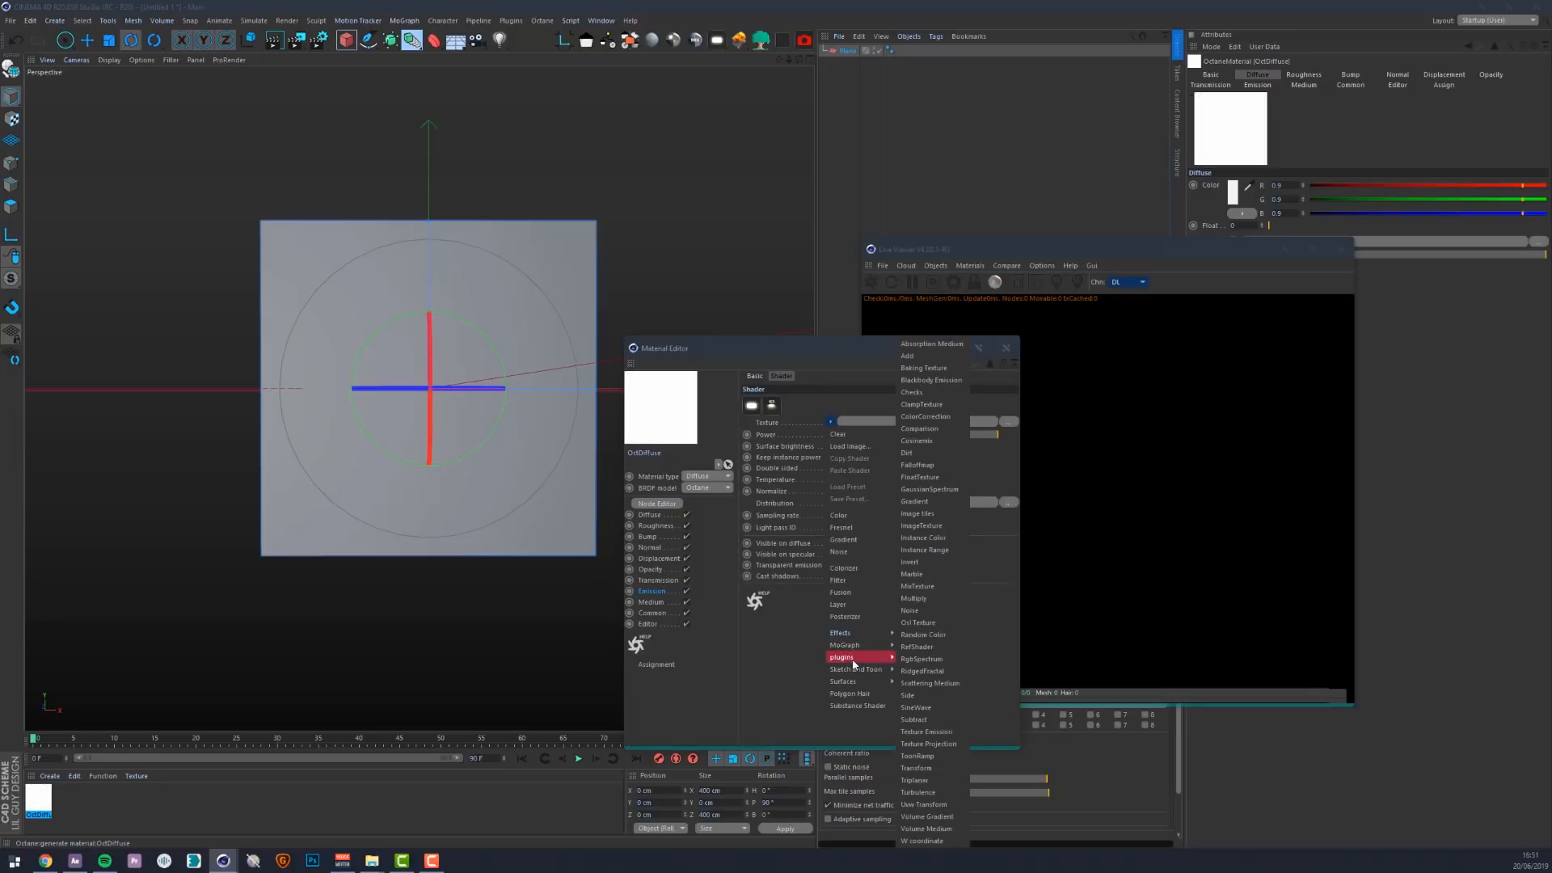
left_click(934, 536)
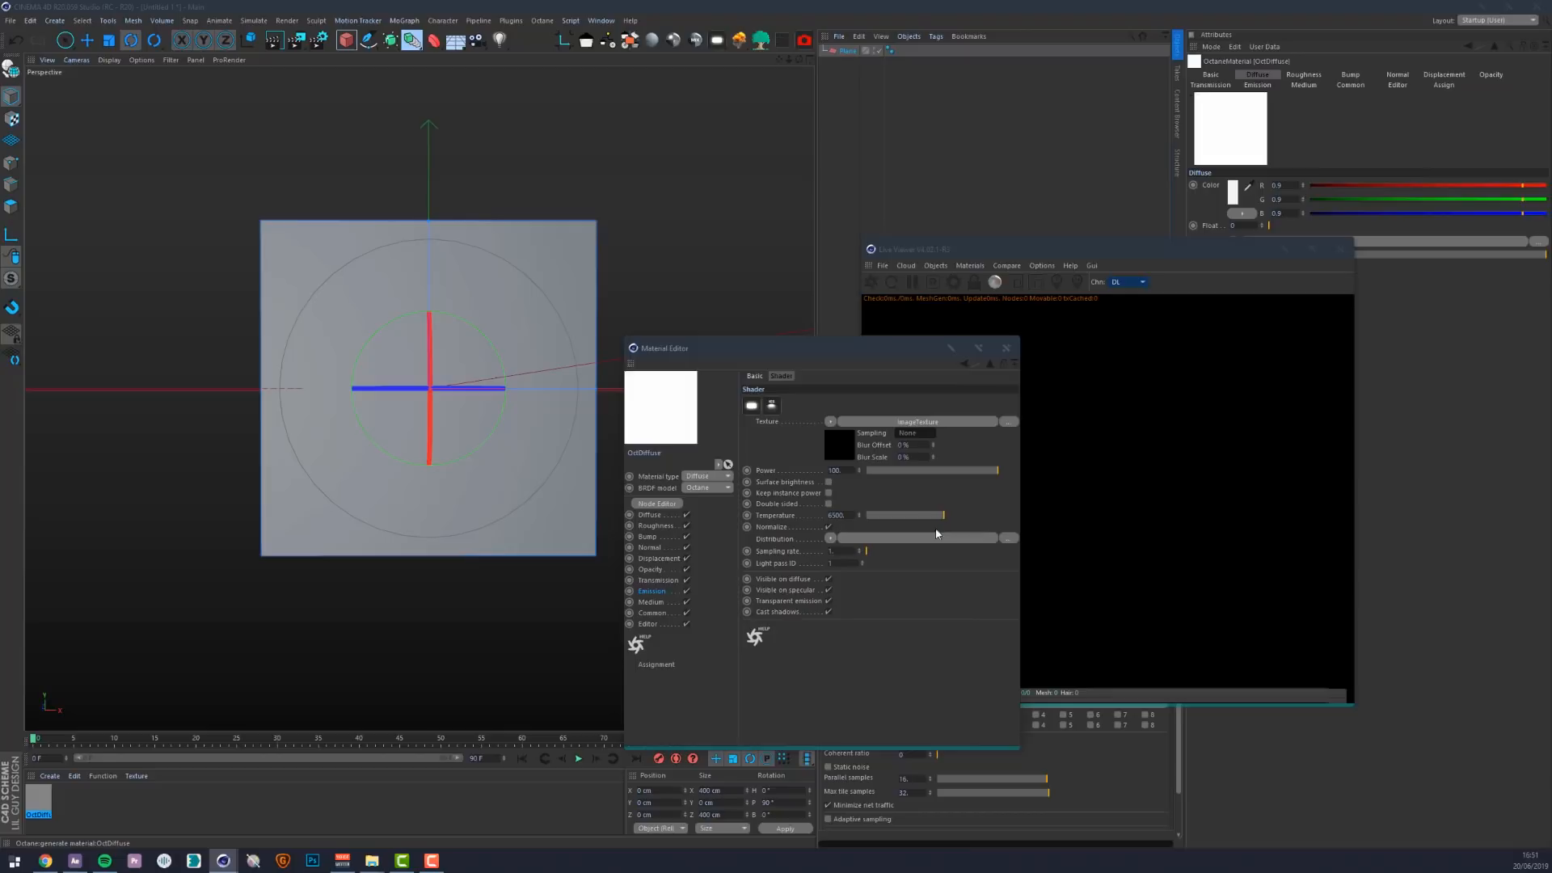
left_click(909, 422)
left_click(1008, 403)
double_click(551, 555)
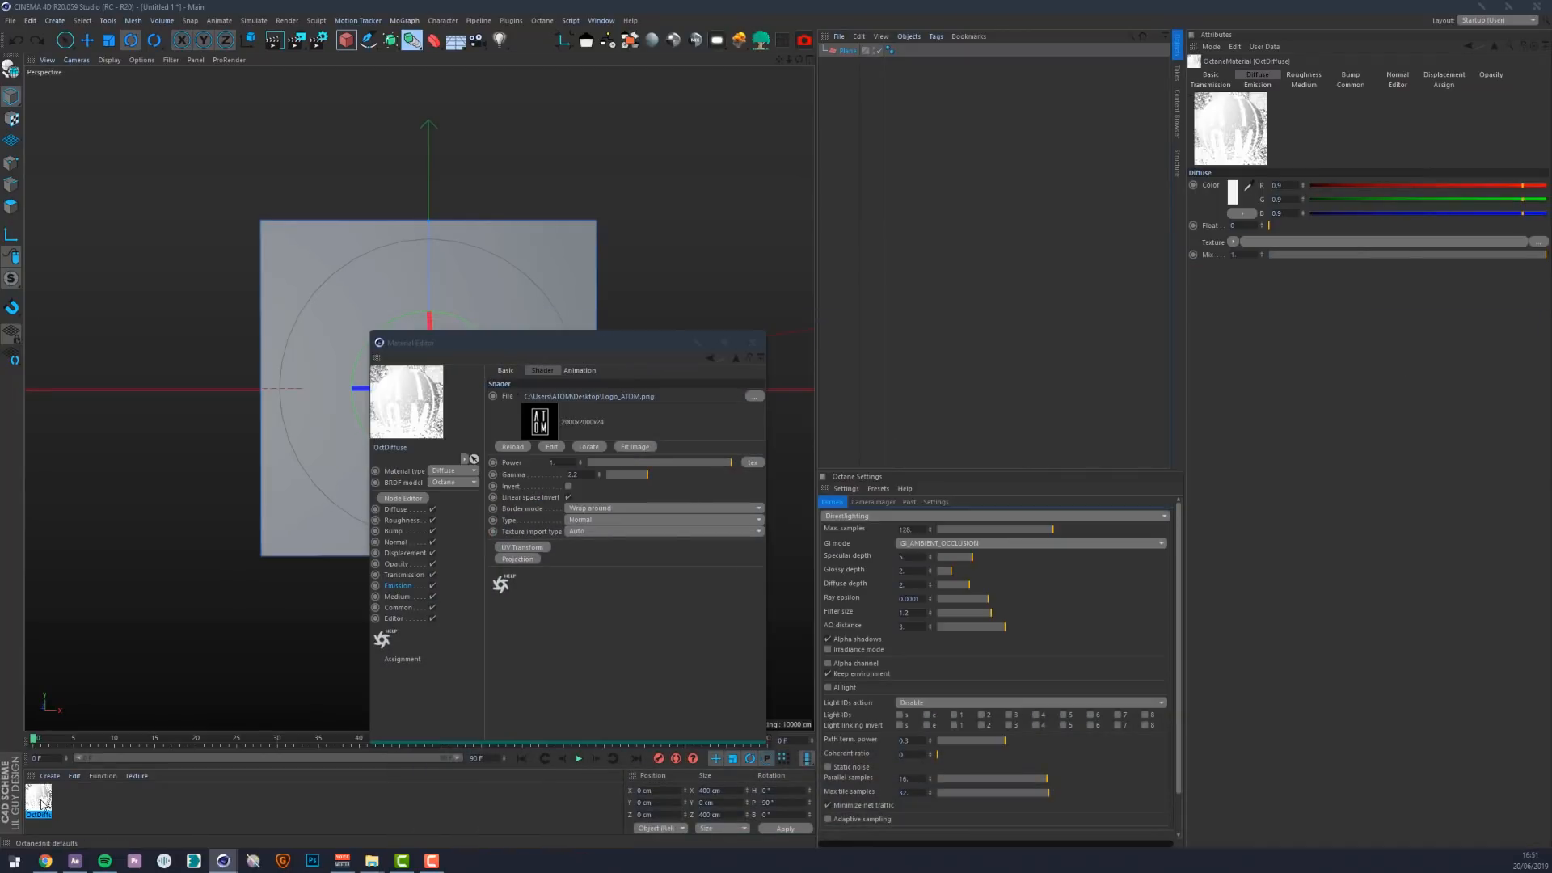
left_click_drag(41, 805, 341, 326)
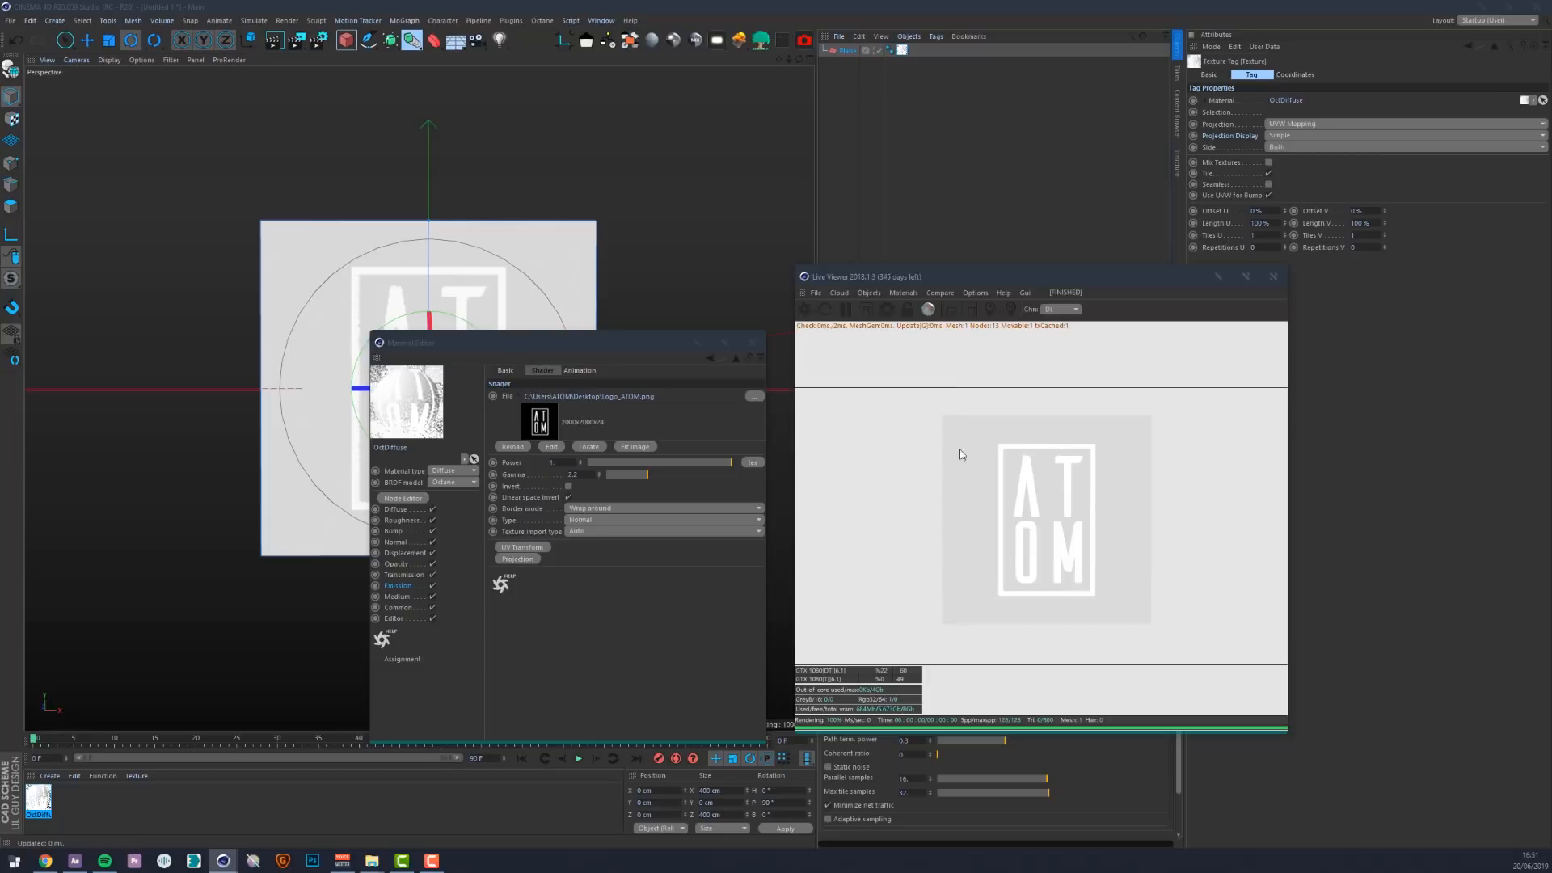
Add an Octane texture environment and set its RgbSpectrum colour to black
left_click(903, 292)
mouse_move(870, 292)
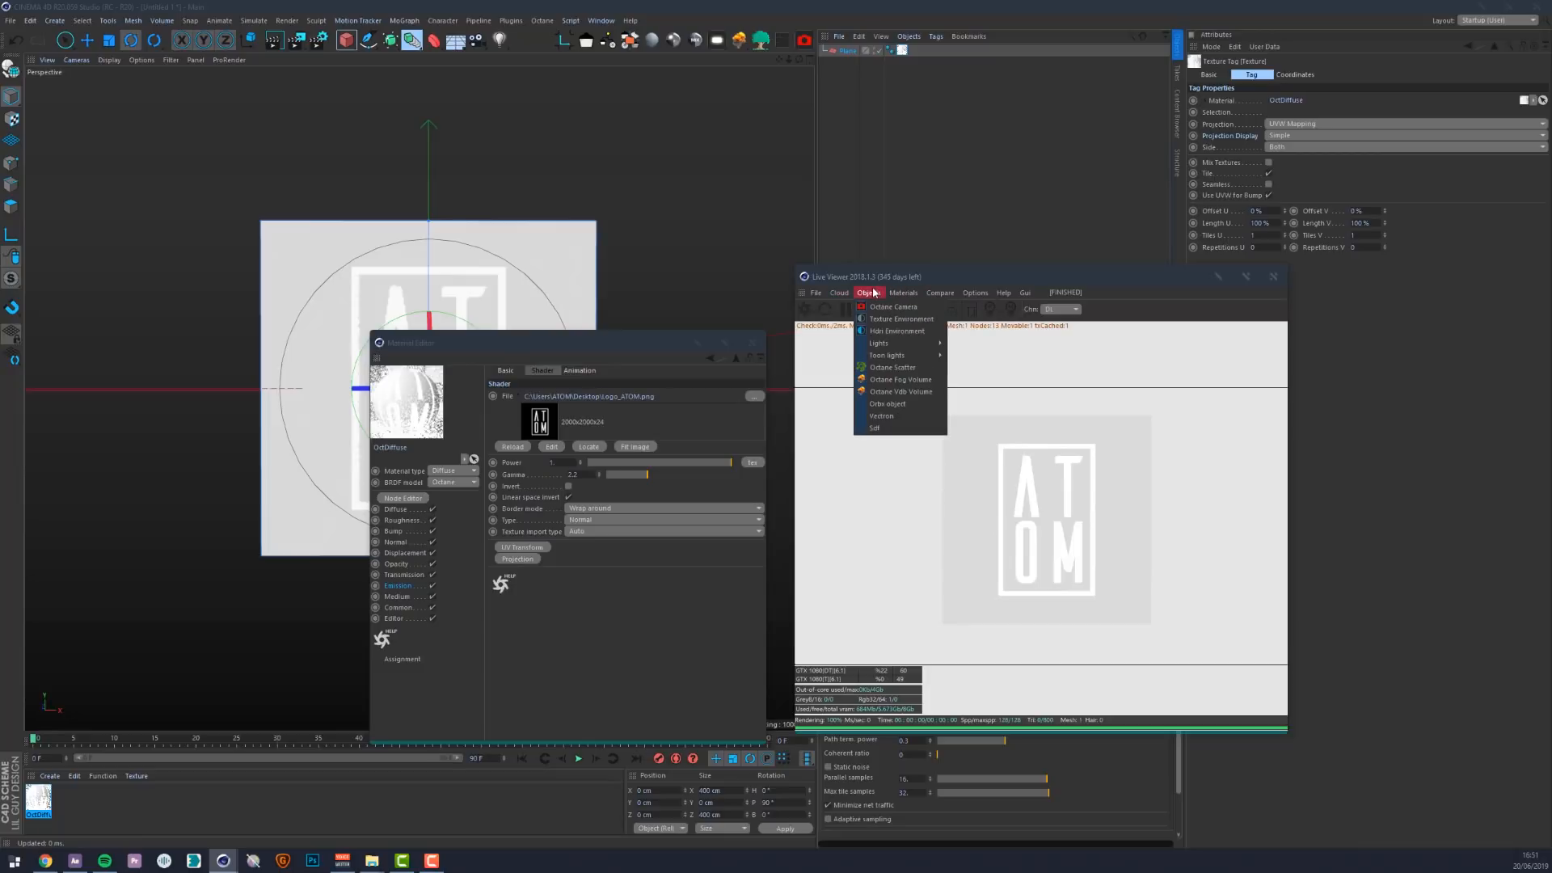
left_click(899, 319)
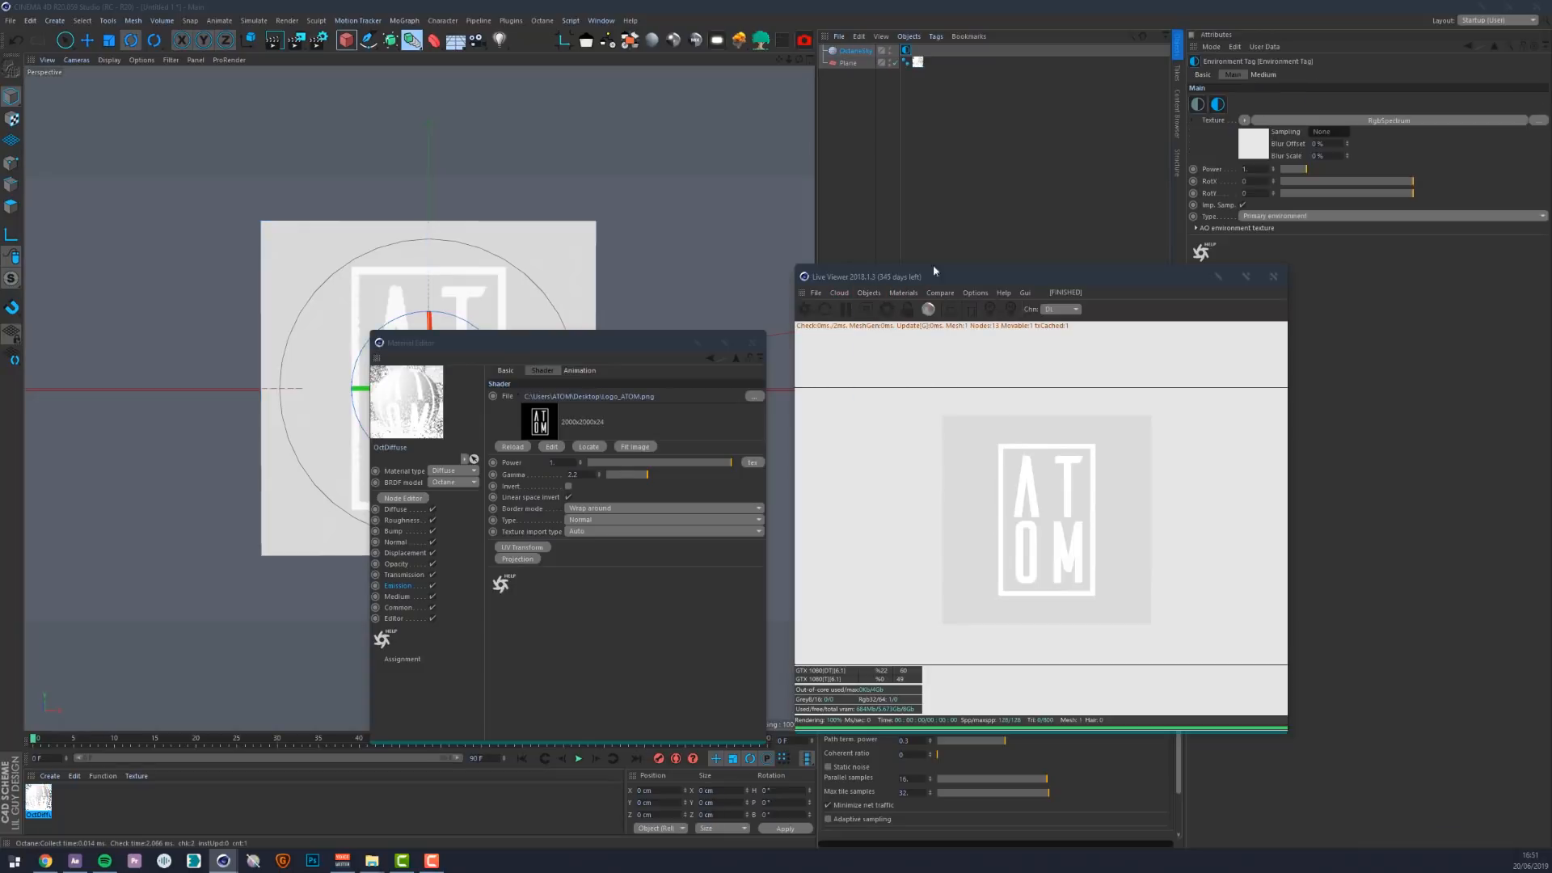
left_click(1242, 139)
left_click(1231, 114)
left_click_drag(1216, 136, 1153, 136)
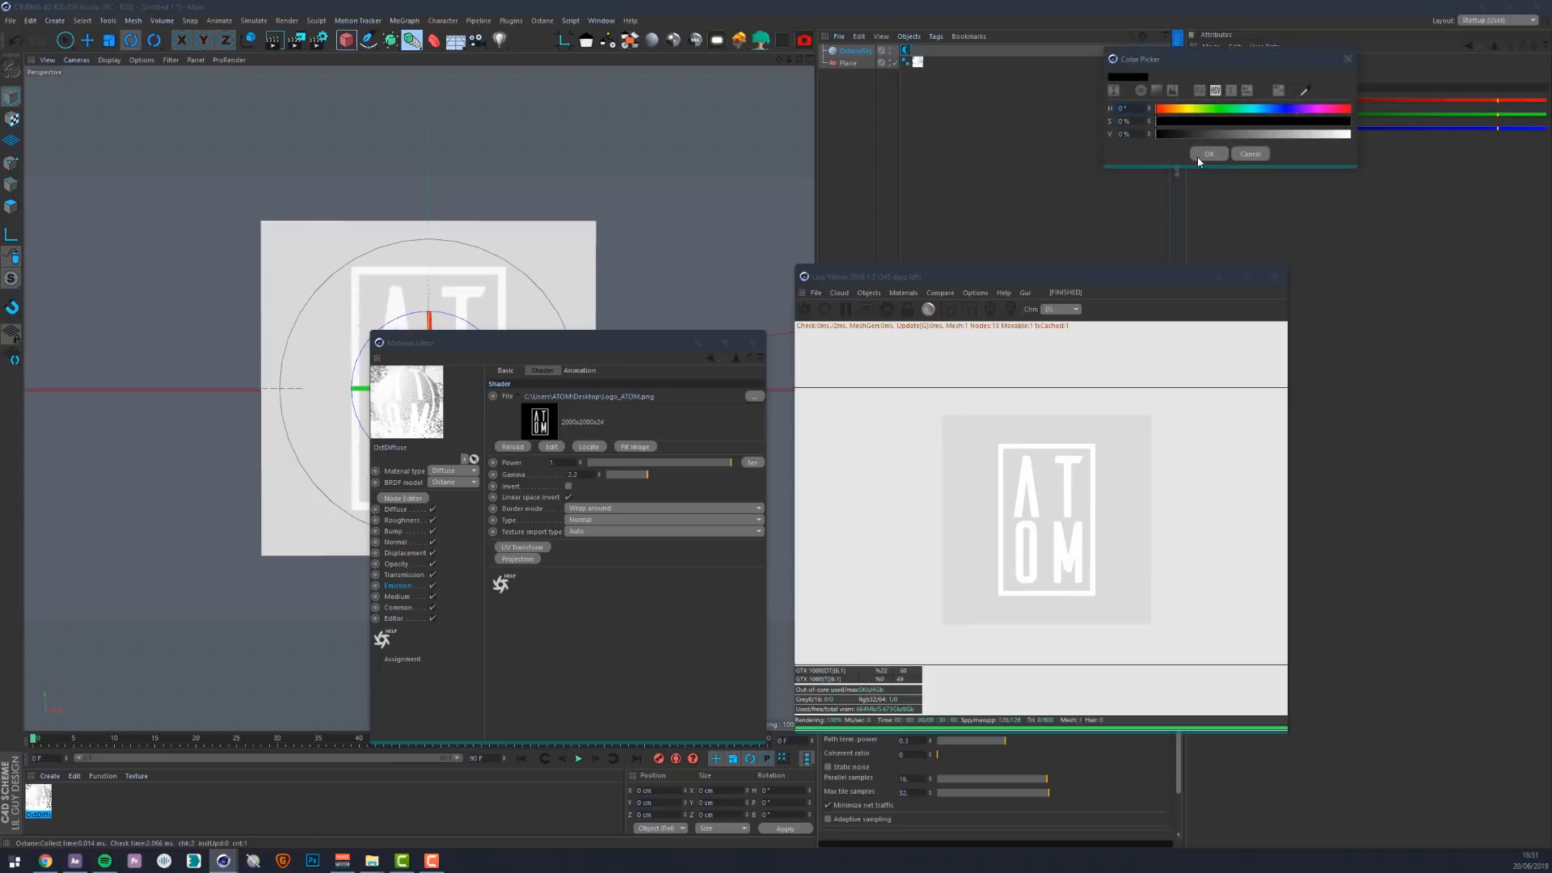
left_click(1202, 156)
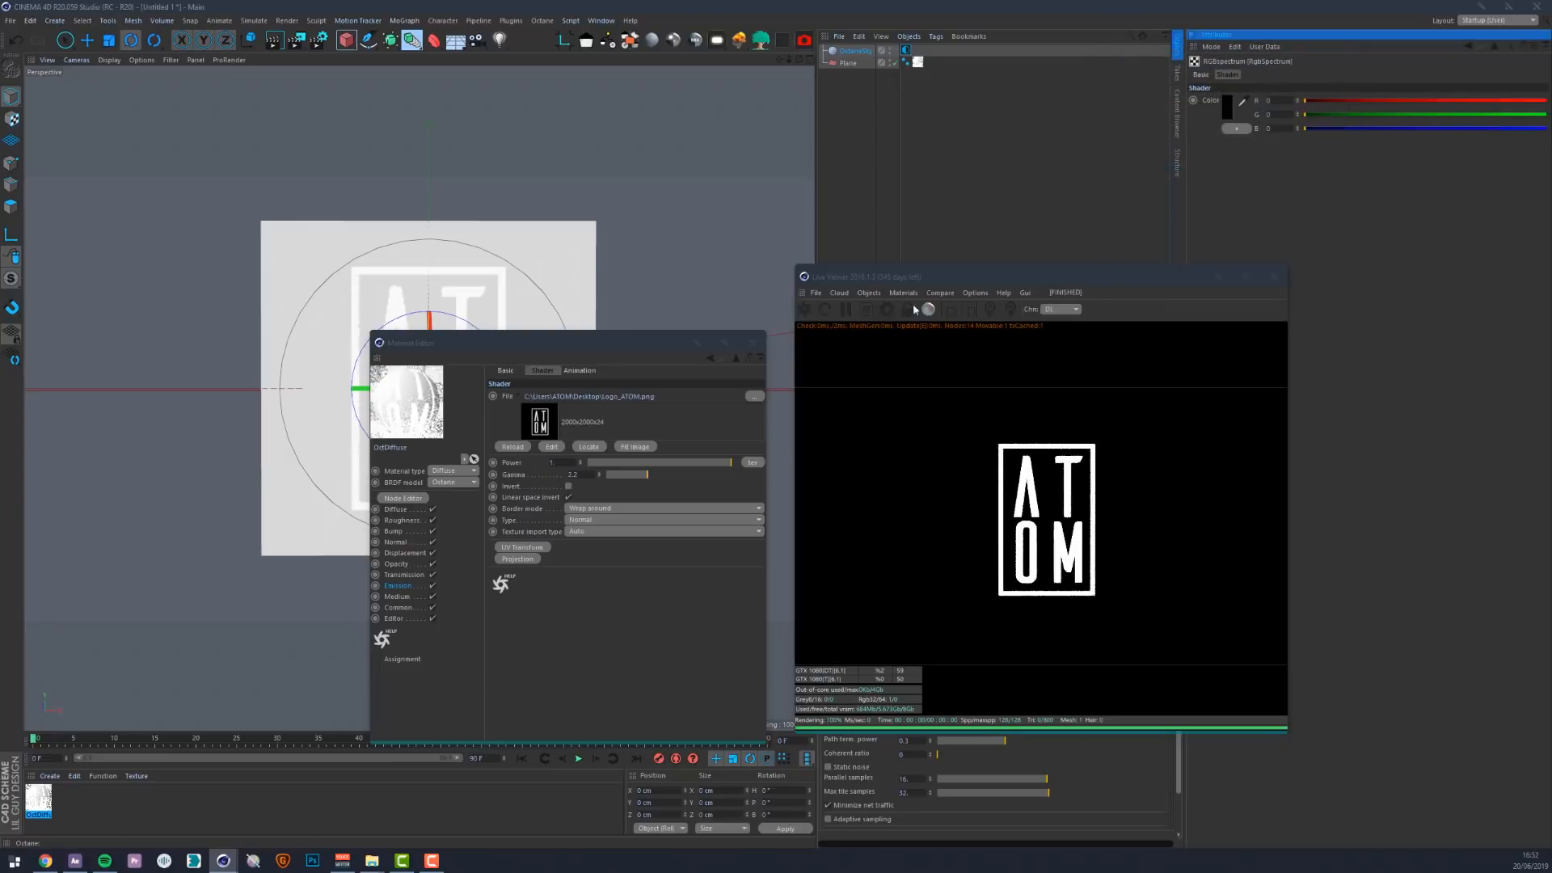
Enable post-processing in the Octane settings and set the bloom power to 10
left_click_drag(916, 283, 1170, 336)
left_click(909, 502)
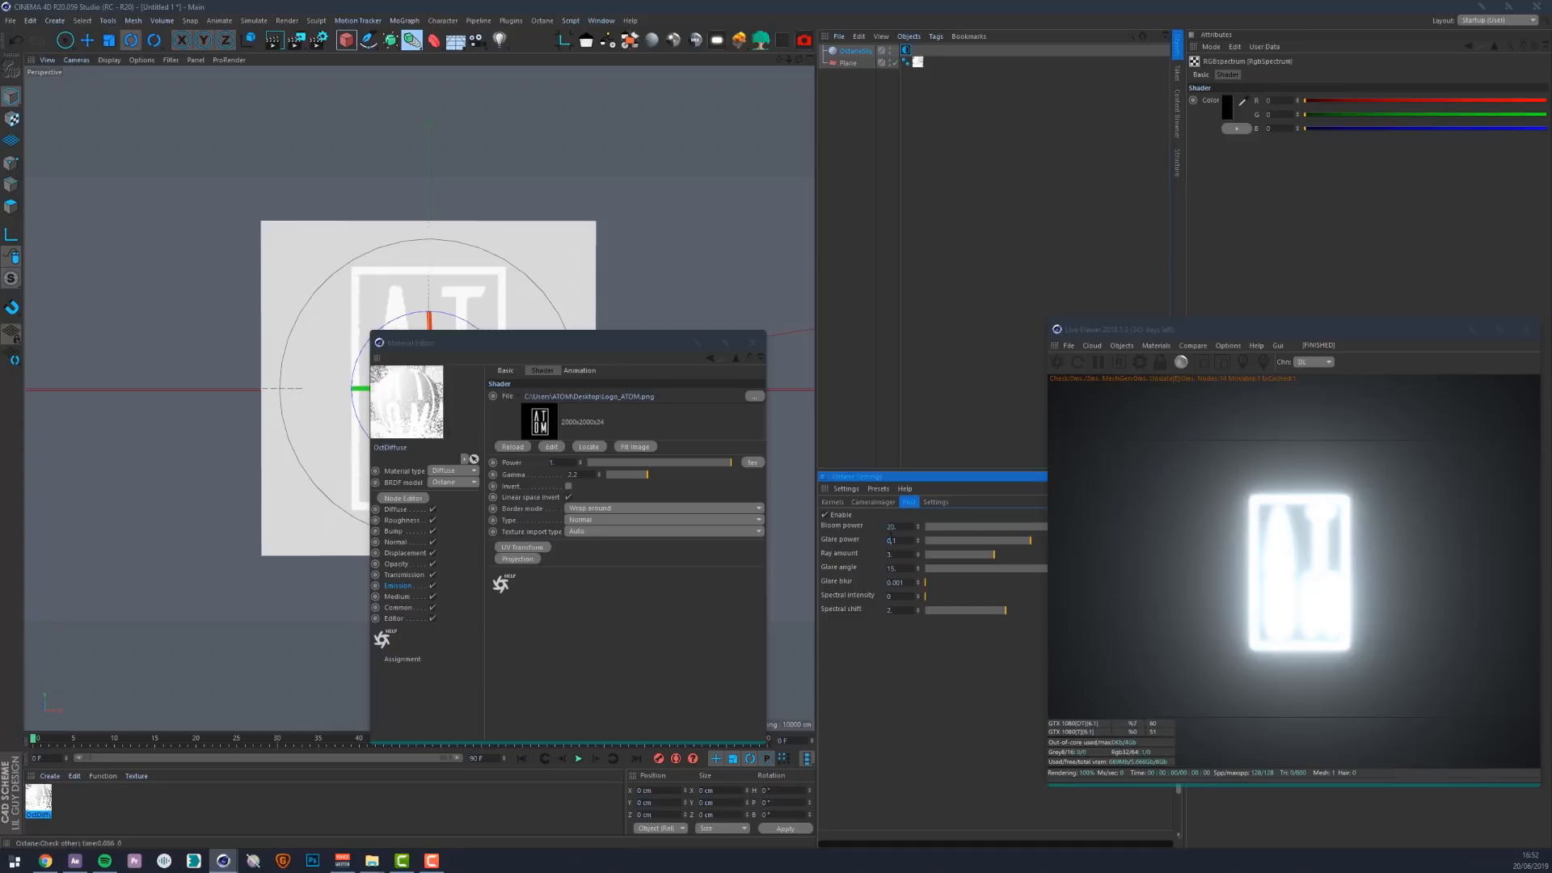
left_click(543, 20)
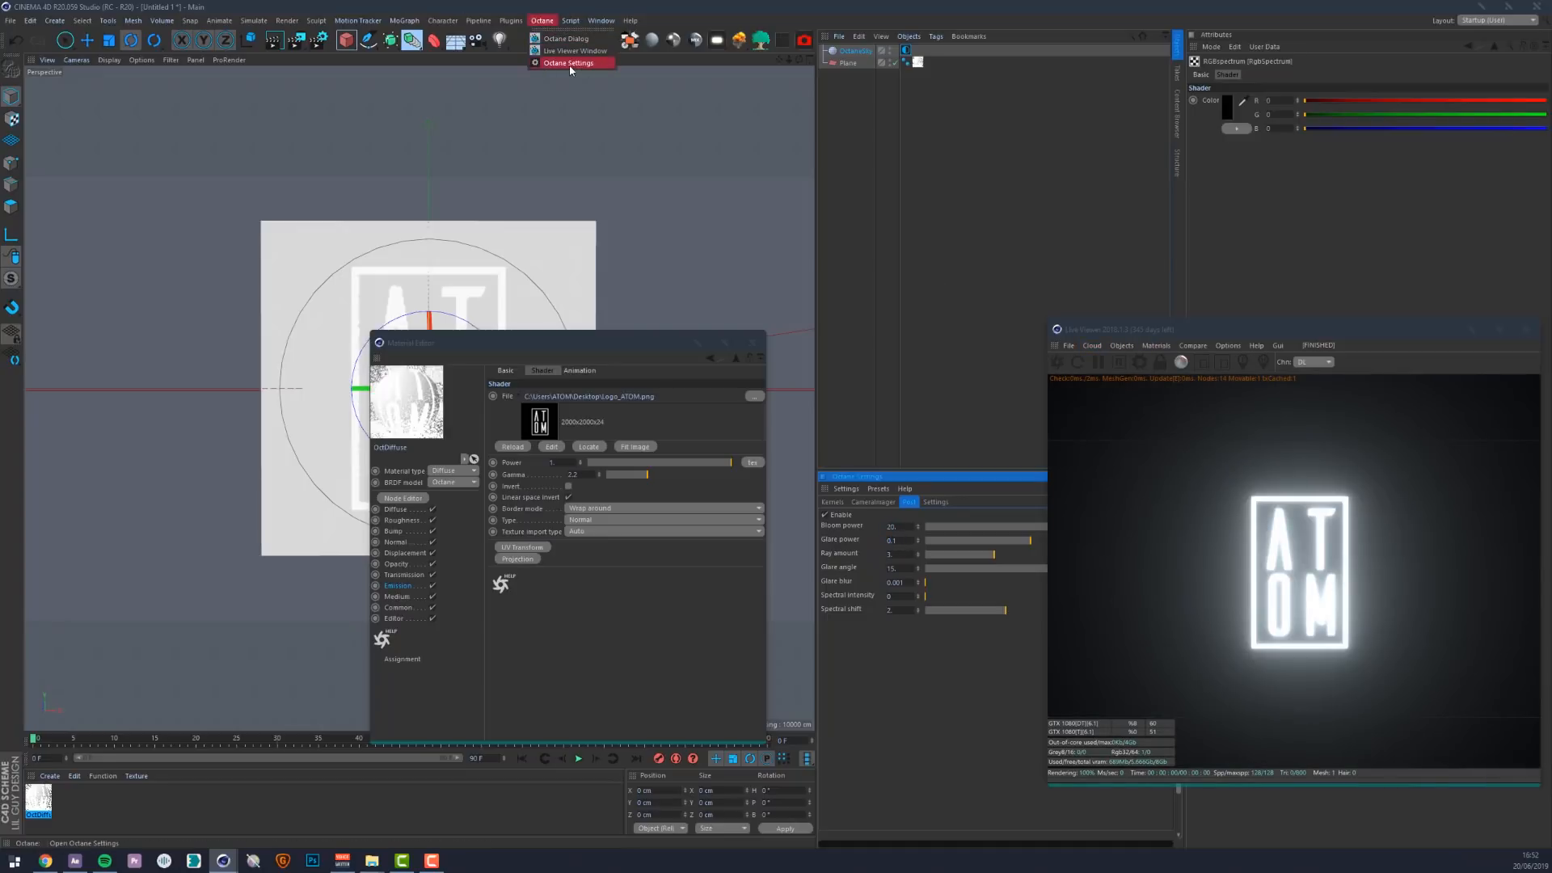
left_click(879, 641)
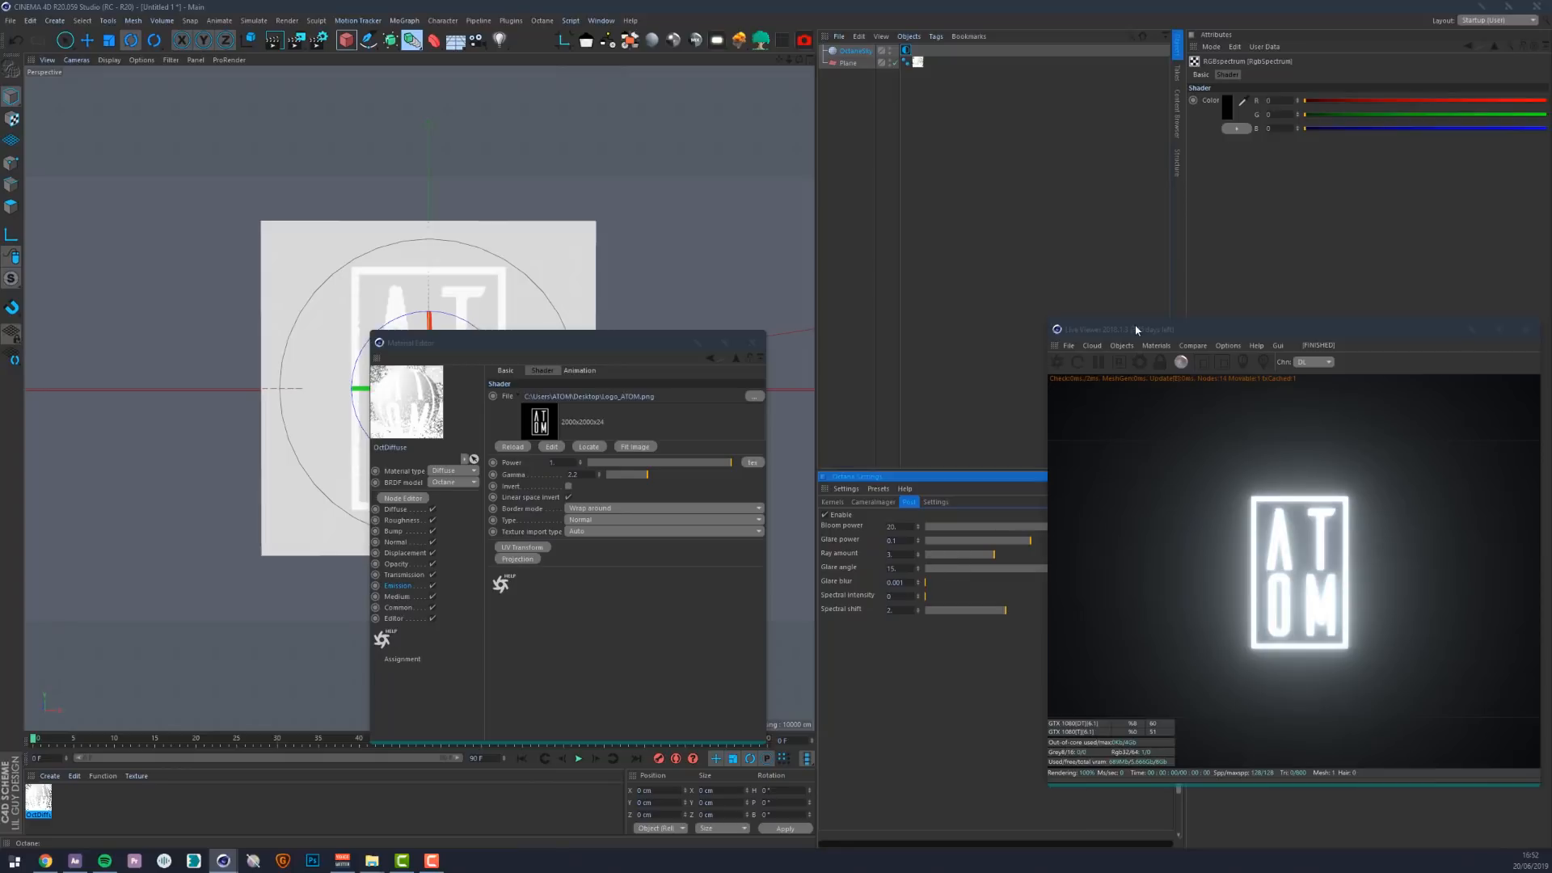
left_click_drag(1136, 330, 1097, 304)
double_click(895, 527)
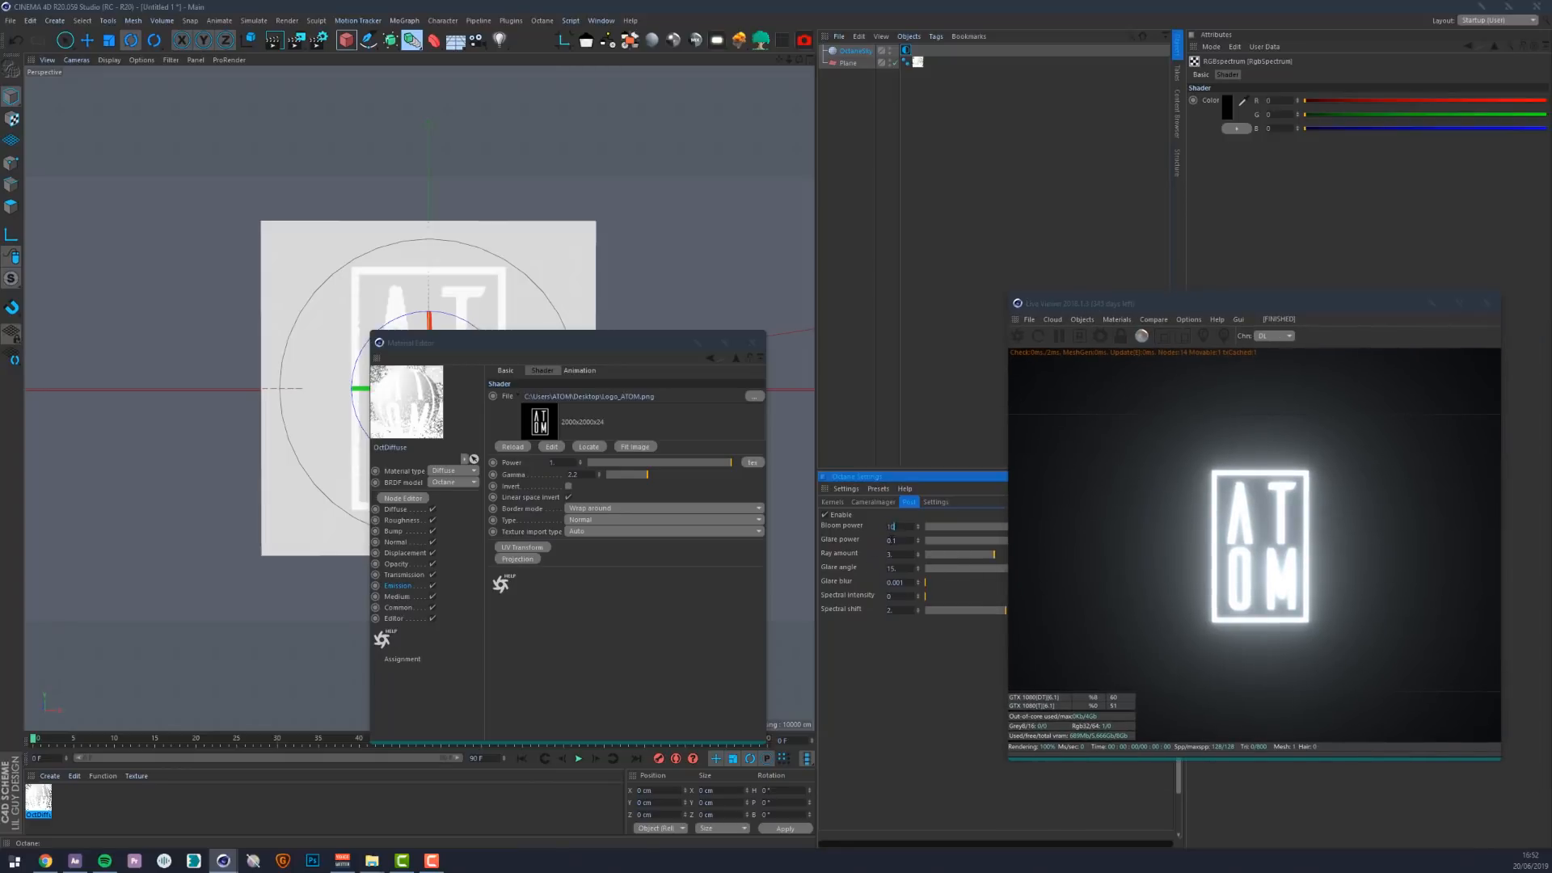
type("10")
key("Tab")
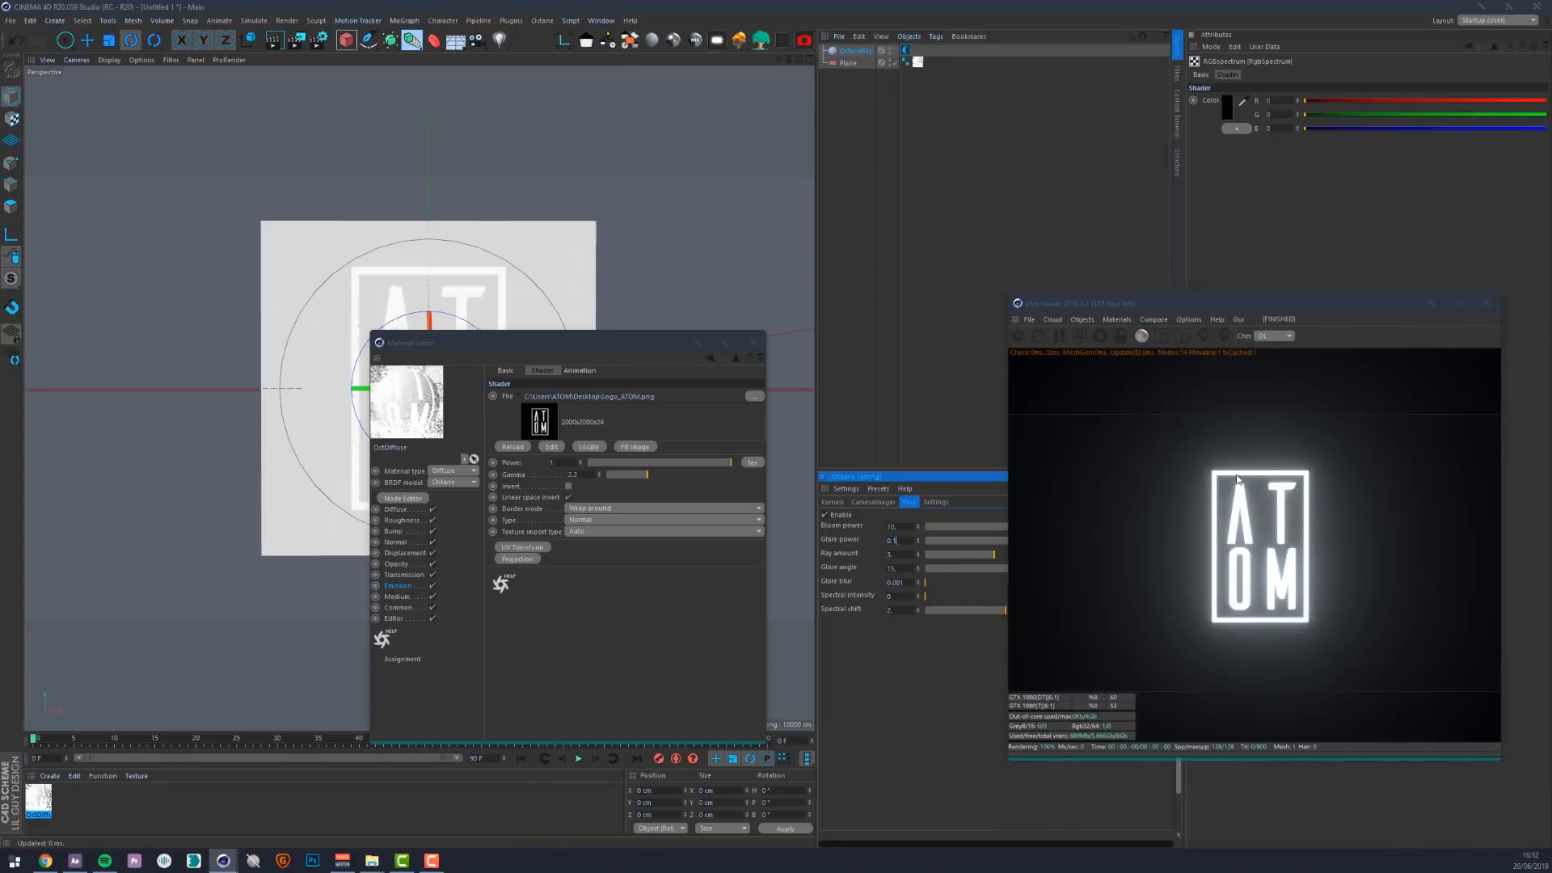
Raise the temperature of the material's blackbody emission to 12000
left_click(737, 358)
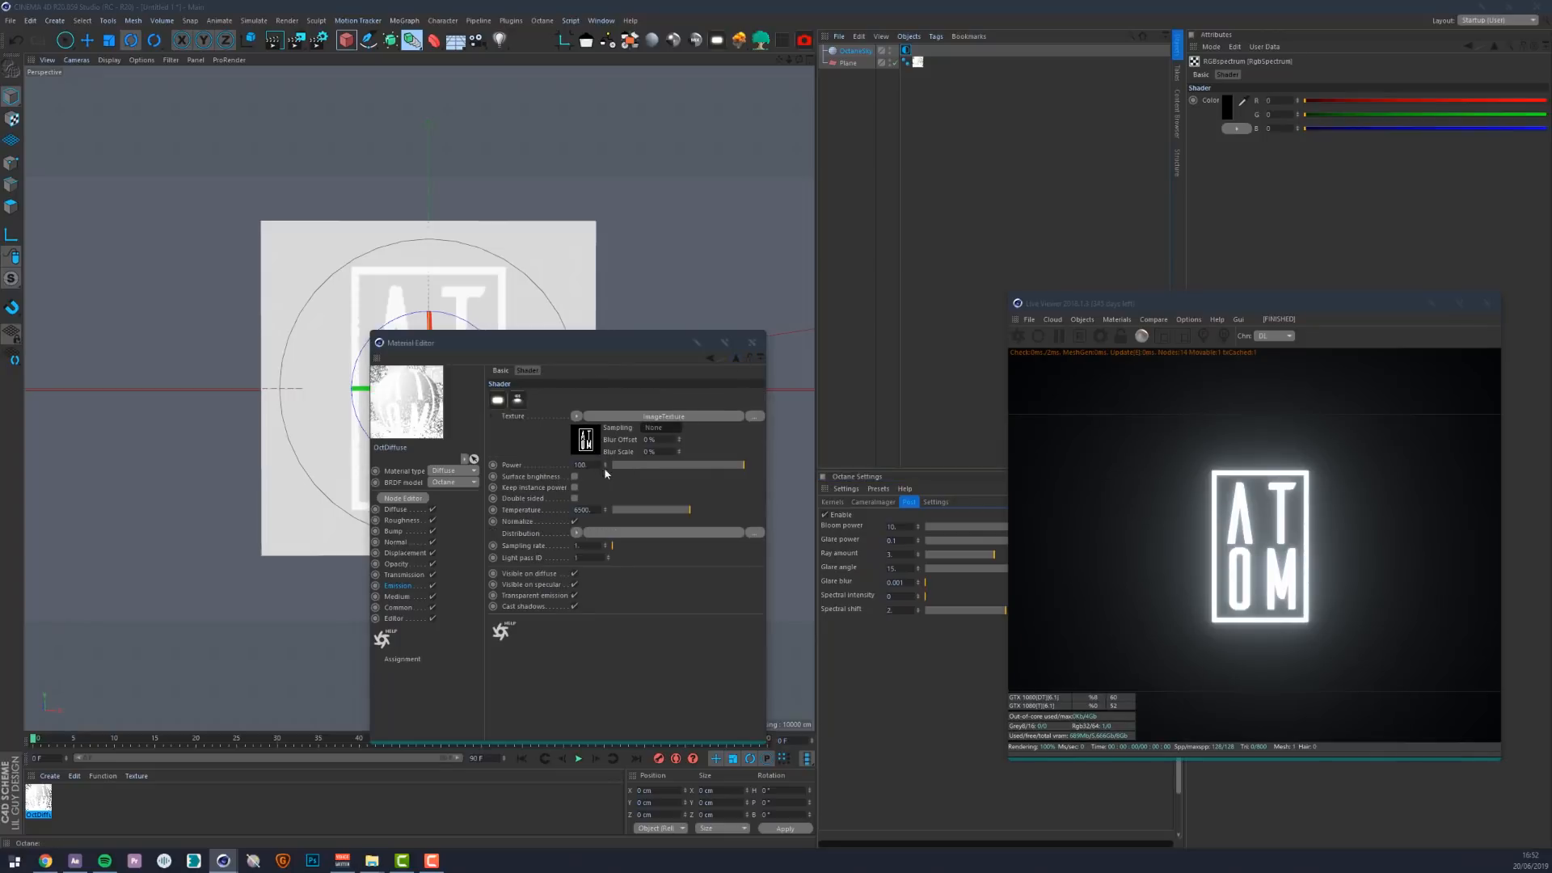
left_click_drag(689, 511, 820, 517)
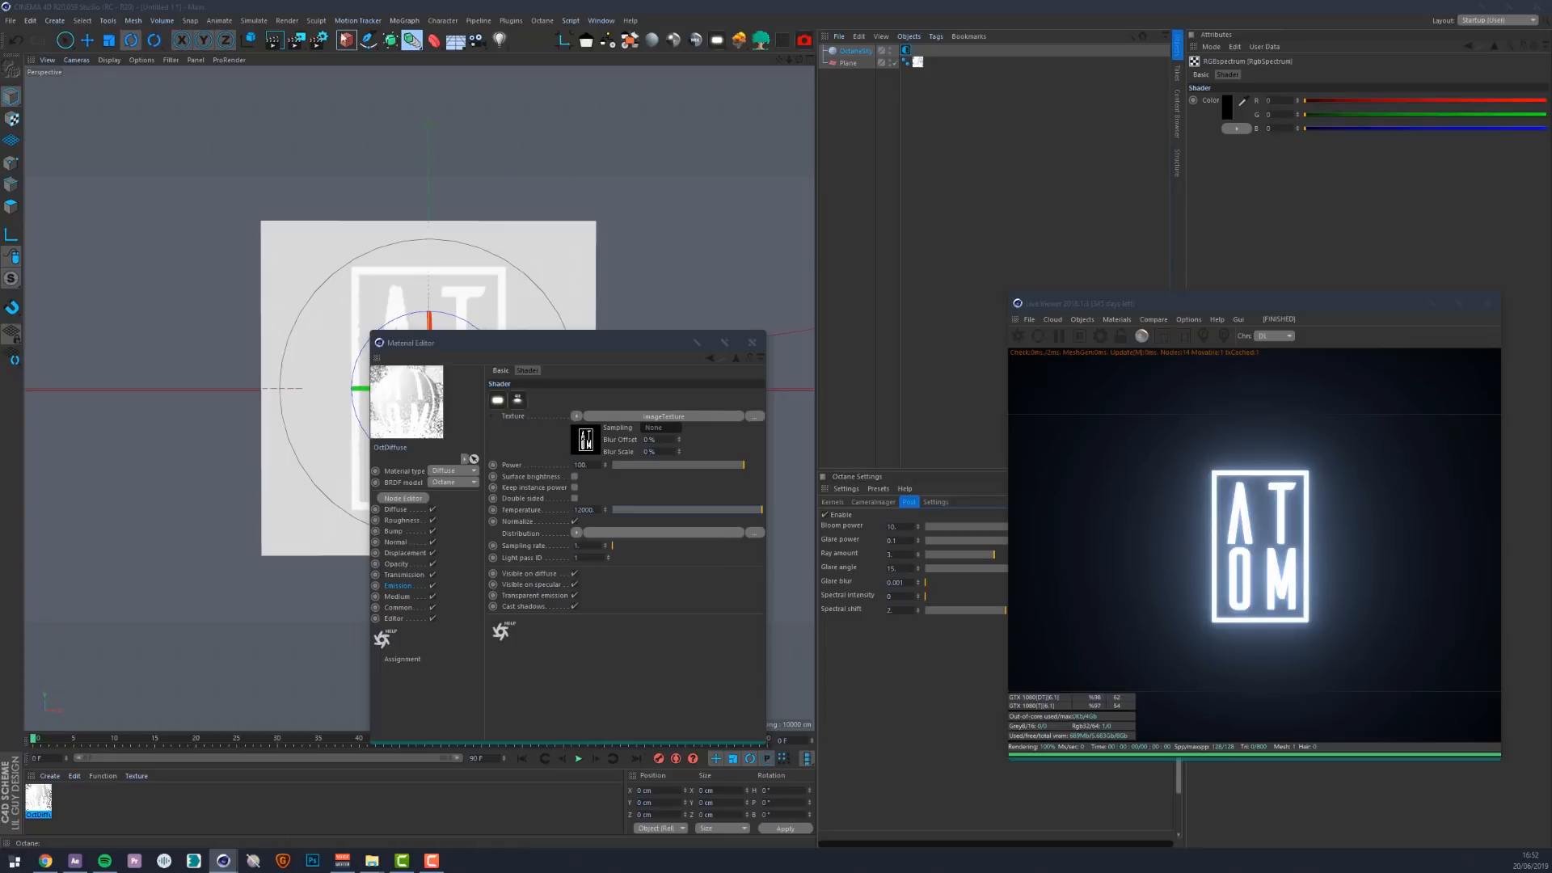
Close the material editor and make a new cube measuring 1000 cm along X, Y and Z
left_click_drag(346, 40, 450, 60)
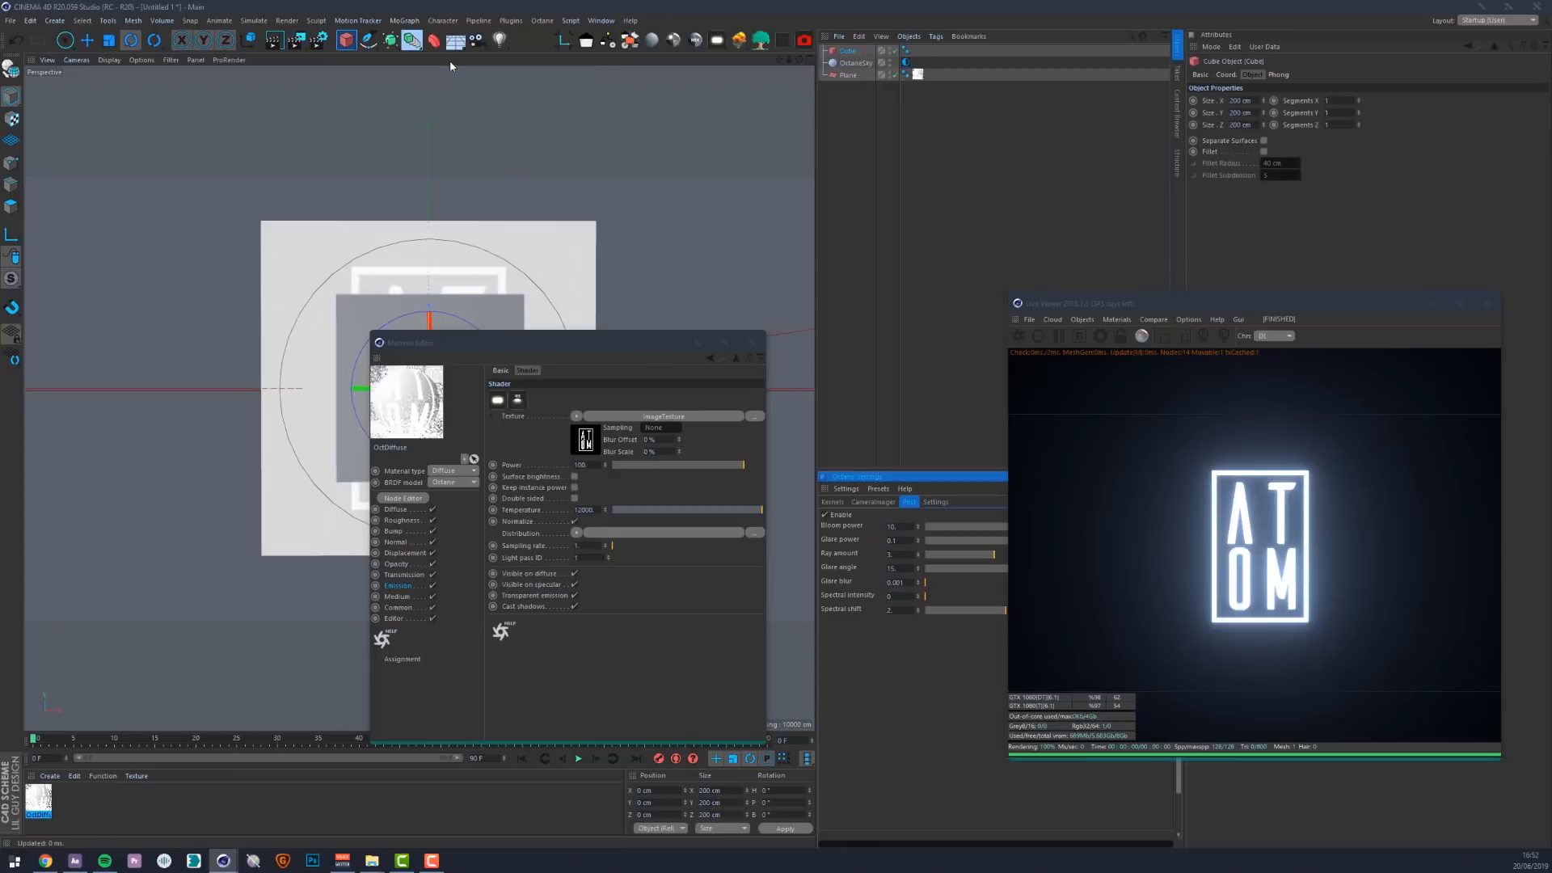
left_click(751, 344)
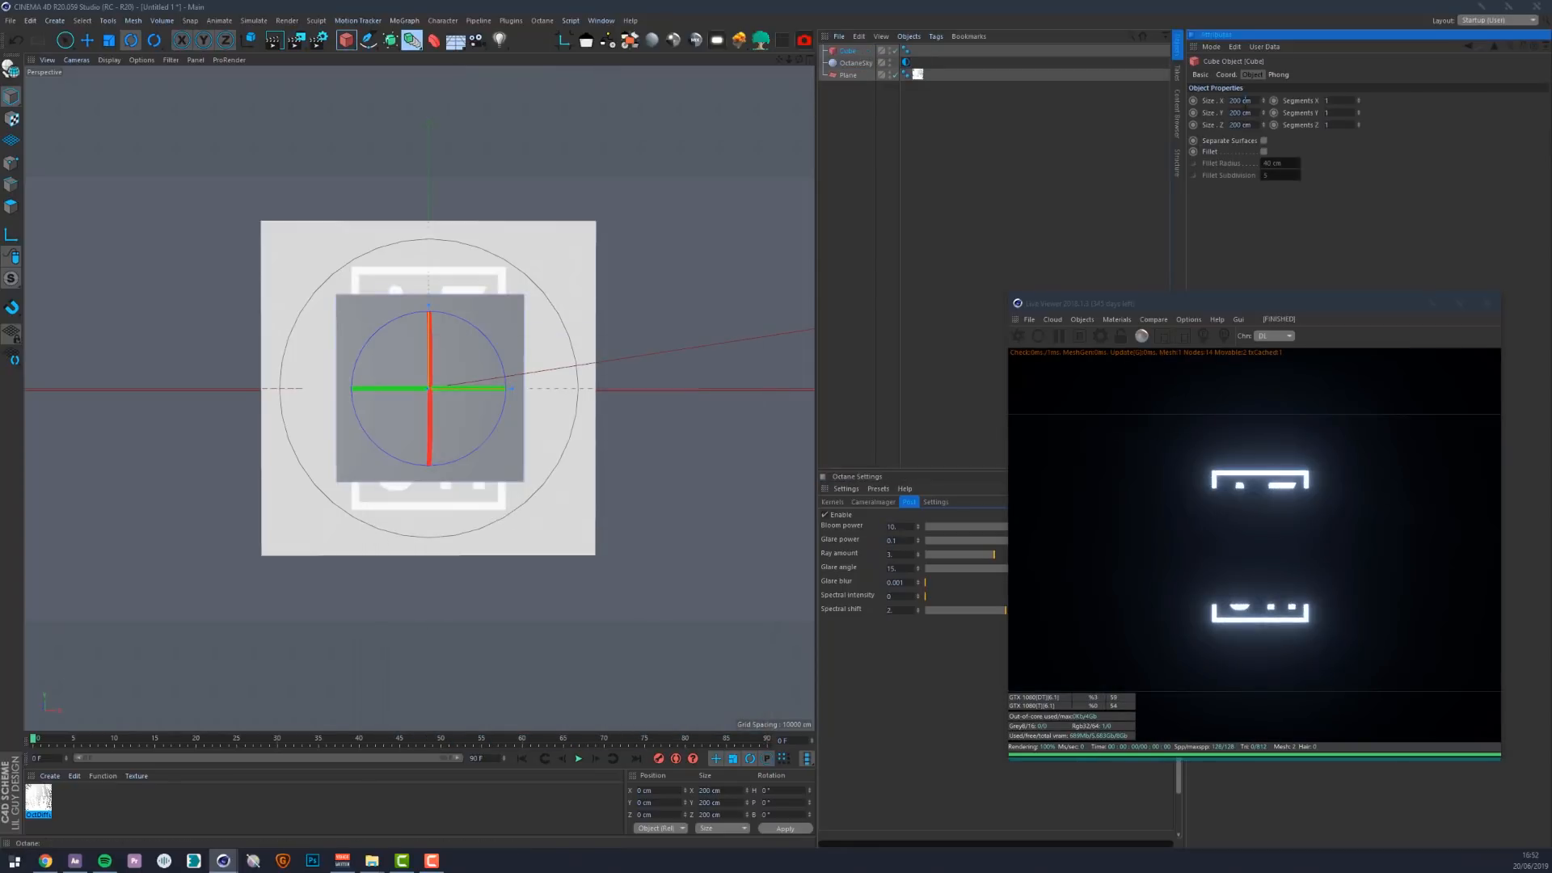
double_click(1242, 101)
type("500")
key("Tab")
type("500")
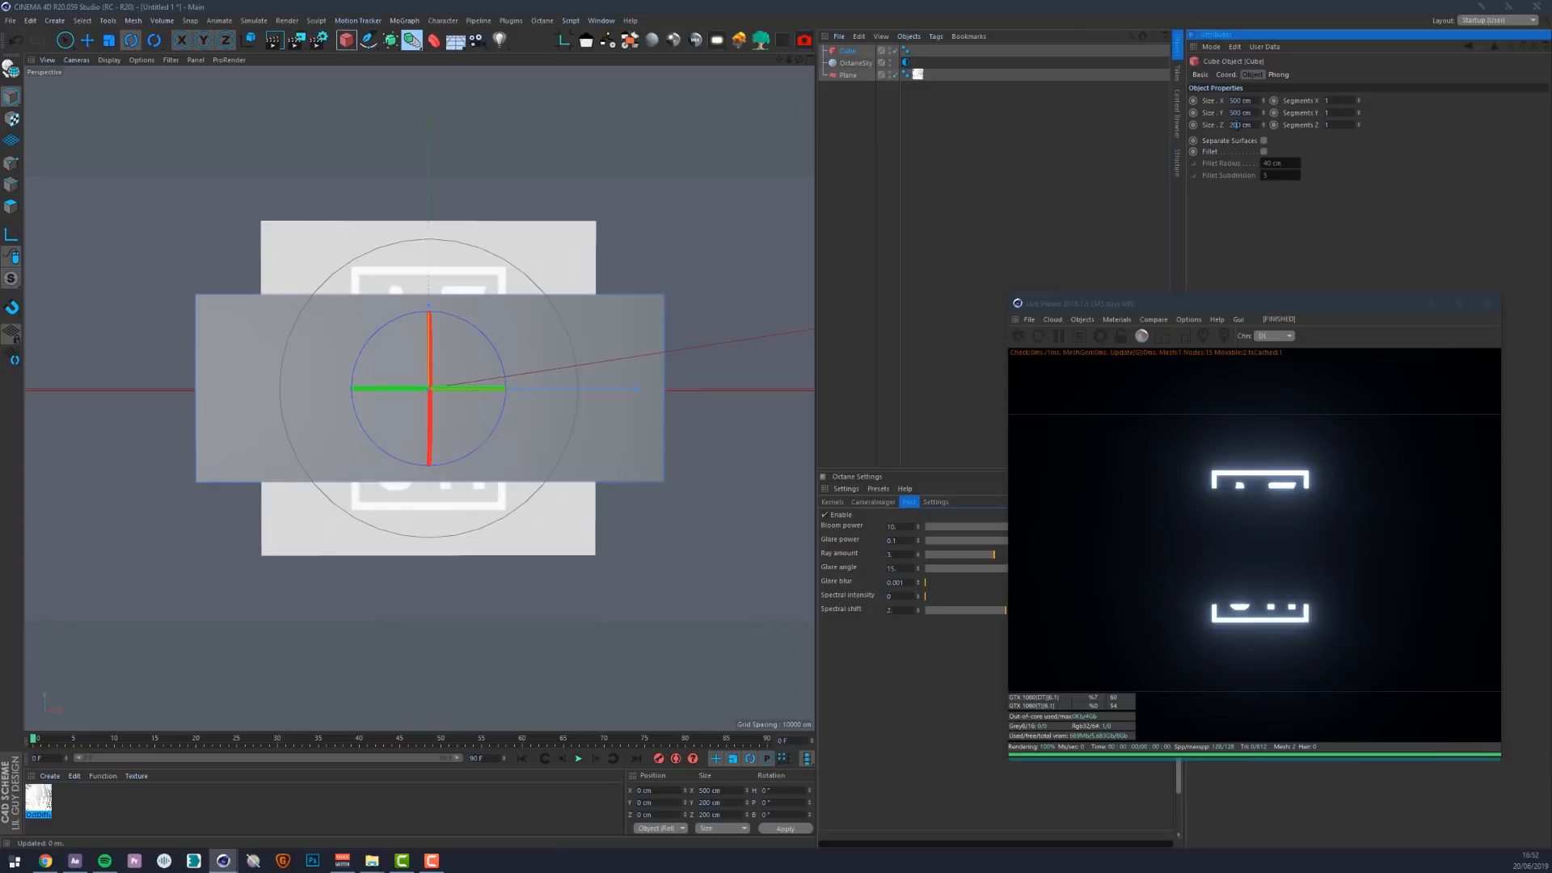
key("Tab")
type("500")
key("Return")
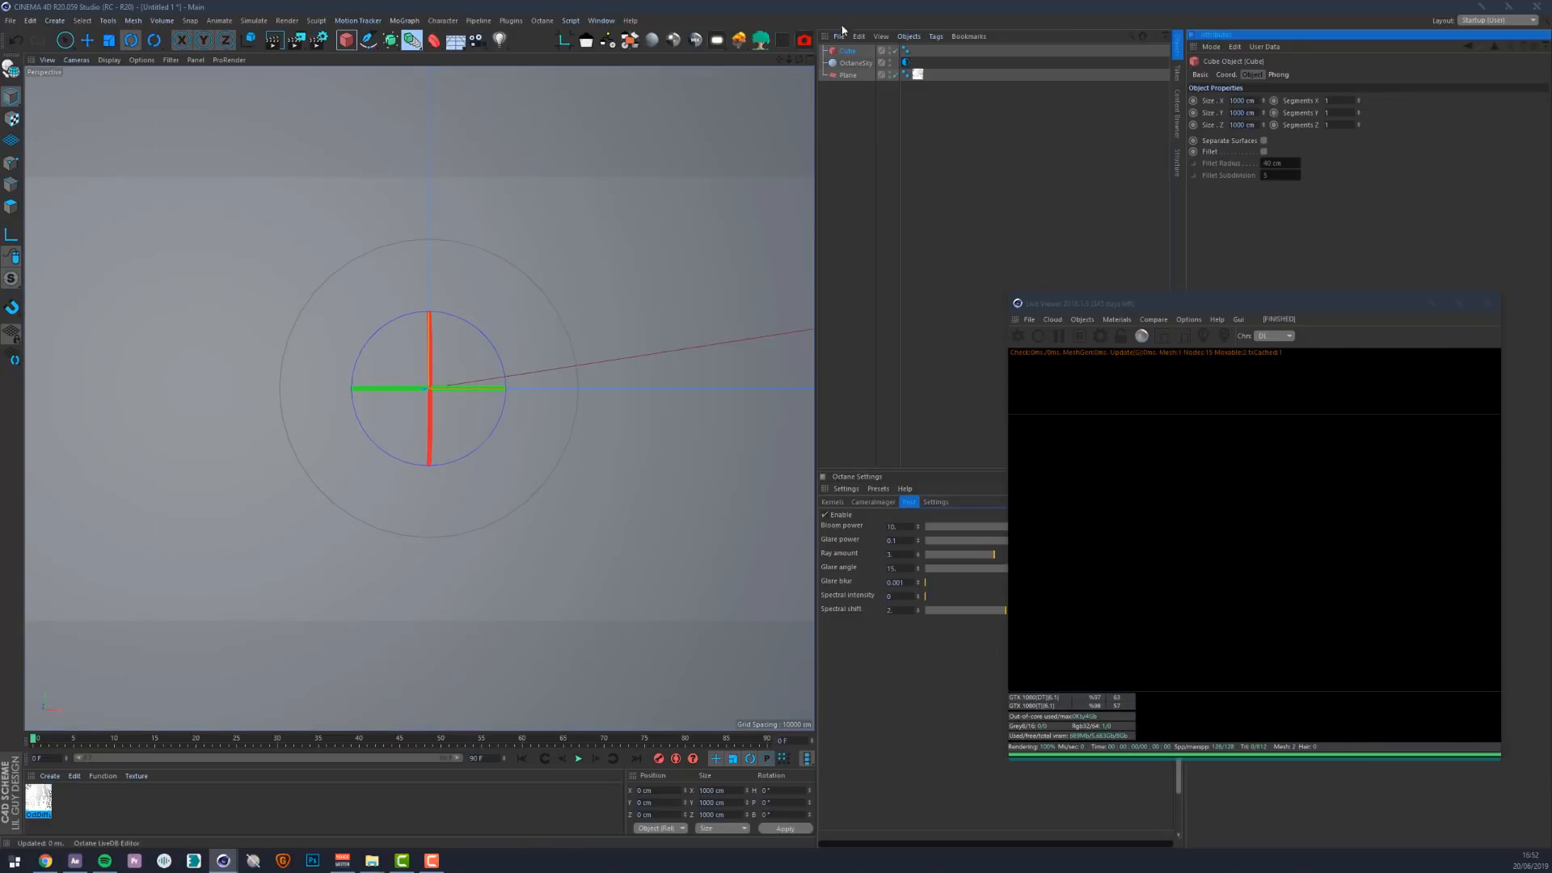
Flatten the cube into a thin sheet by reducing its Z size to 0.5 cm
right_click_drag(692, 197, 534, 332, "alt")
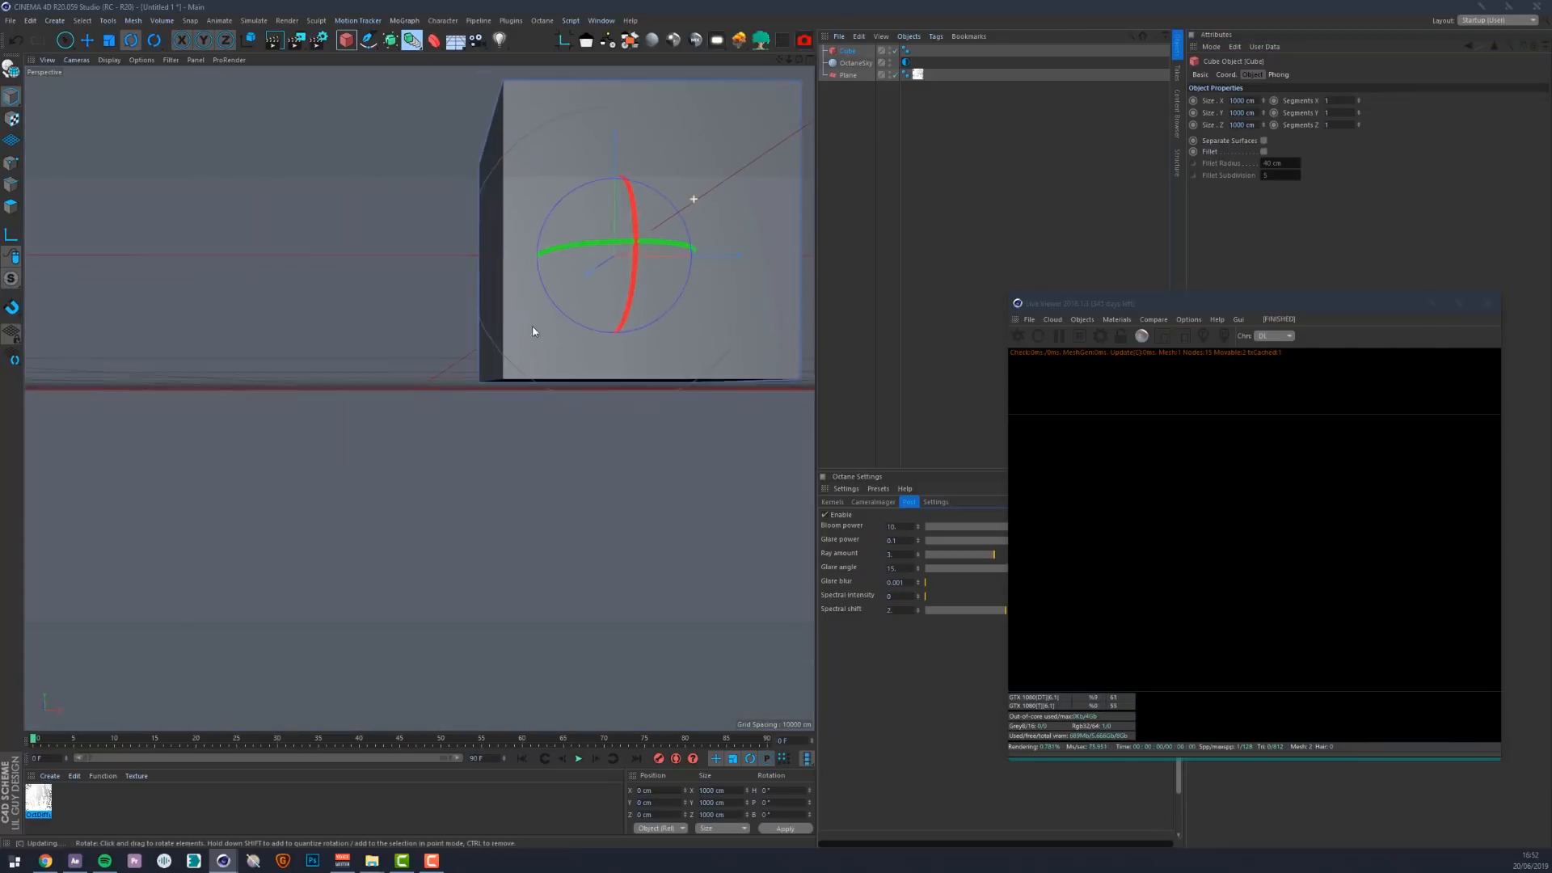
left_click_drag(610, 291, 443, 348, "alt")
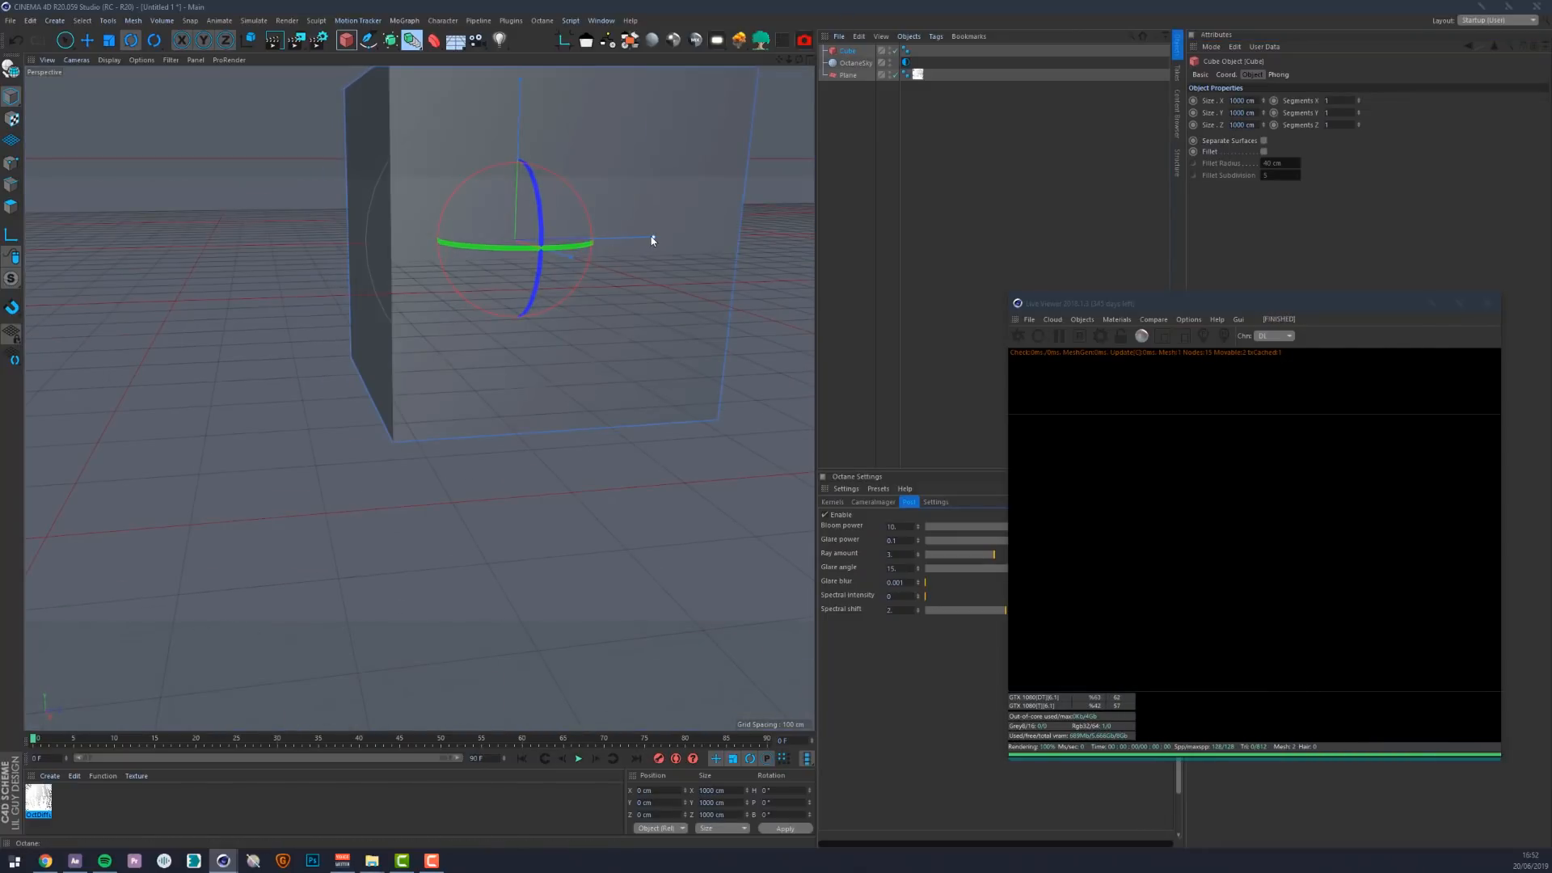
left_click_drag(652, 238, 518, 224)
double_click(1243, 125)
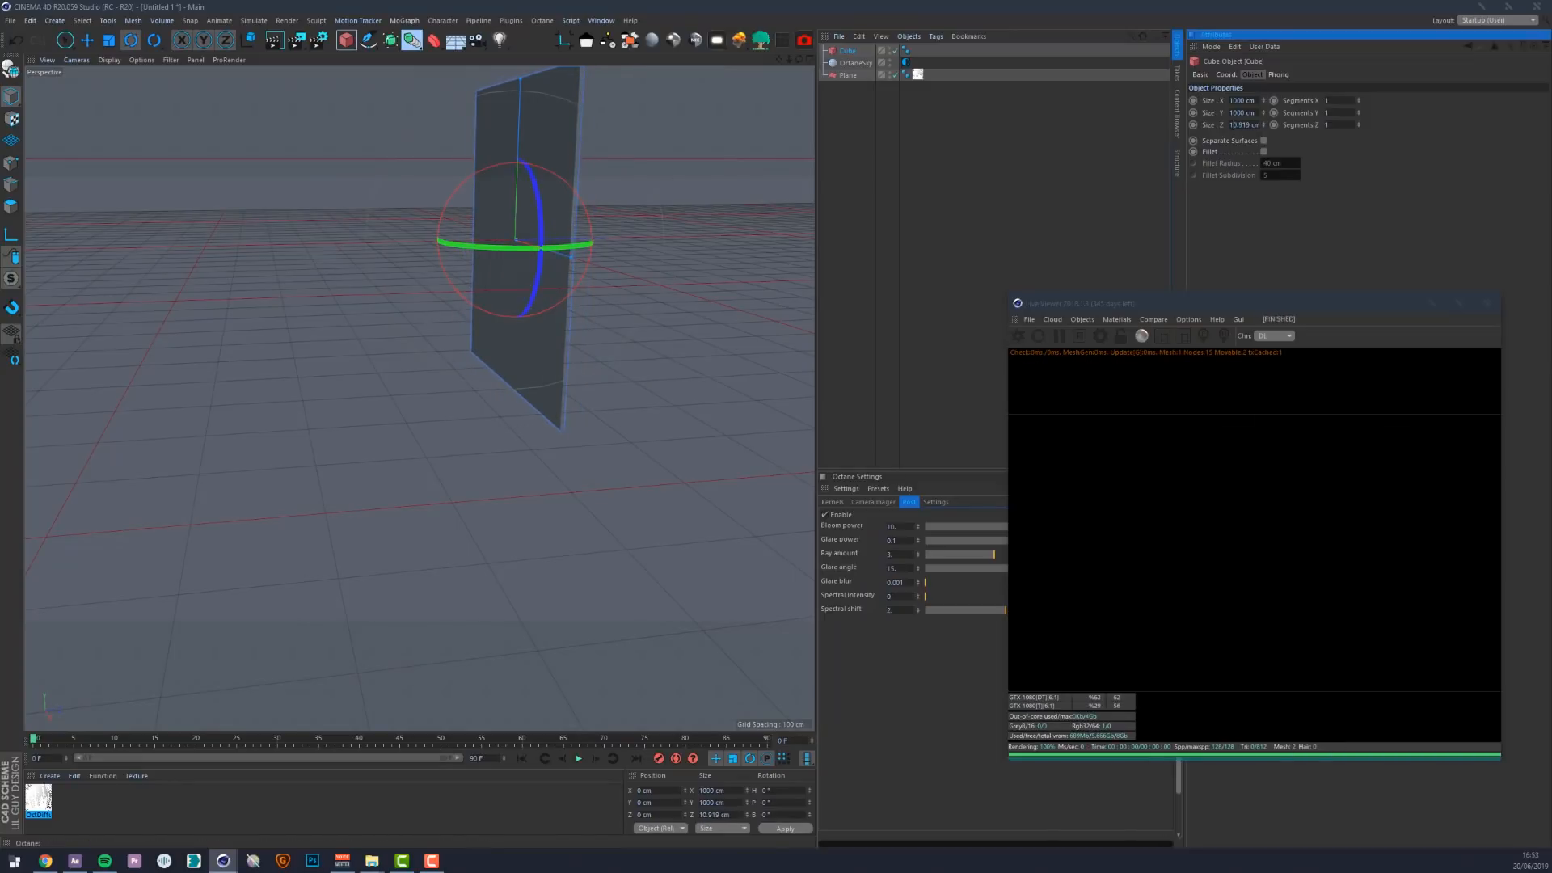
type("1")
key("Return")
double_click(1242, 124)
type("0.5")
key("Return")
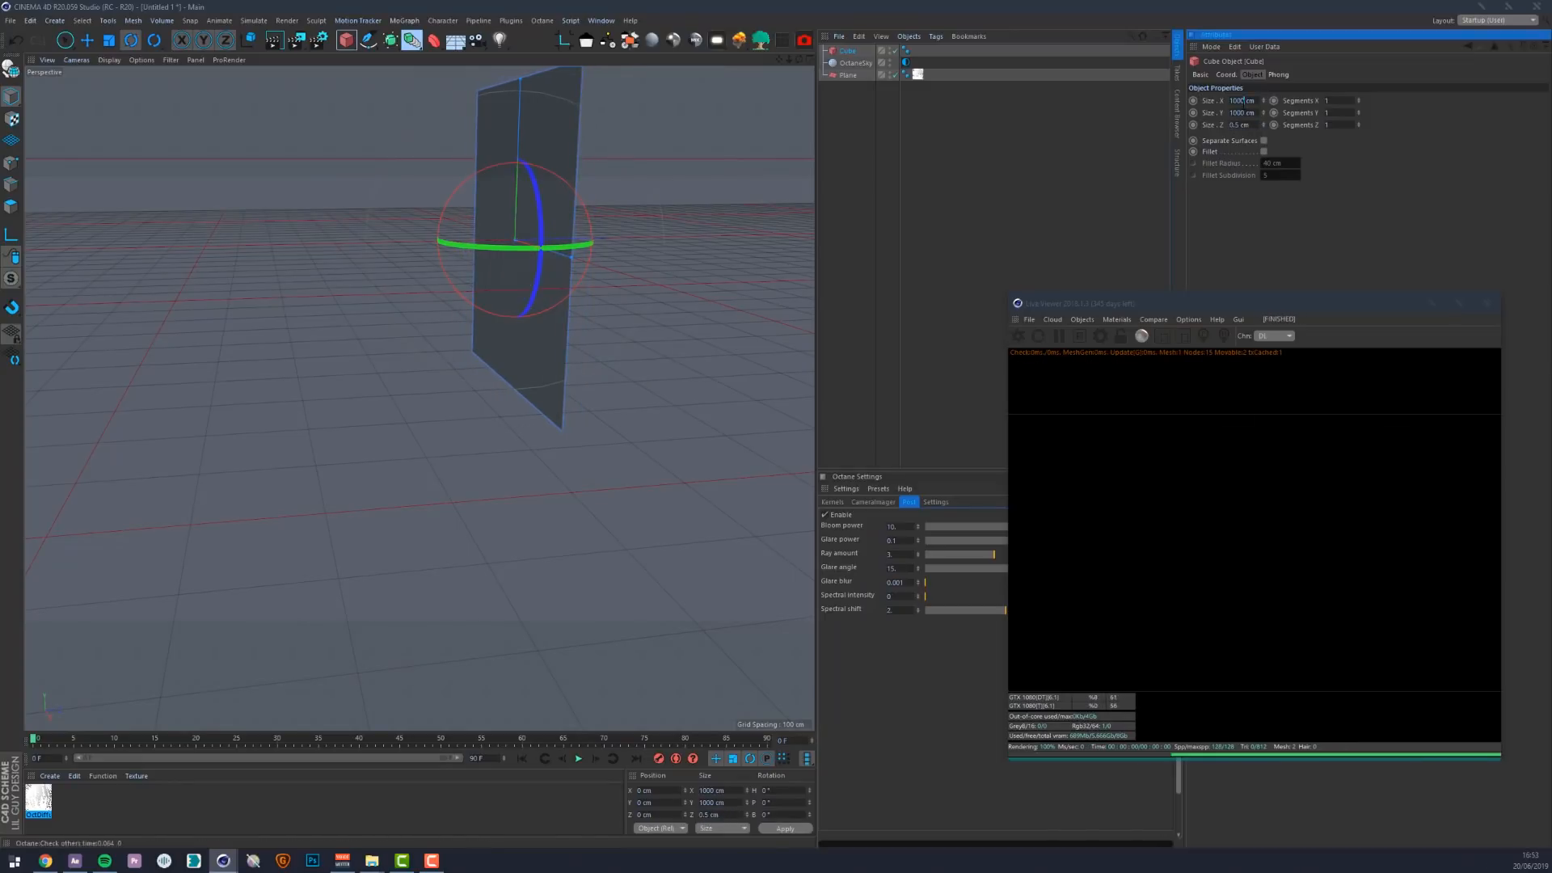
Move the thin cube slightly along the Z axis so it stands just in front of the logo plane
left_click_drag(579, 214, 509, 215)
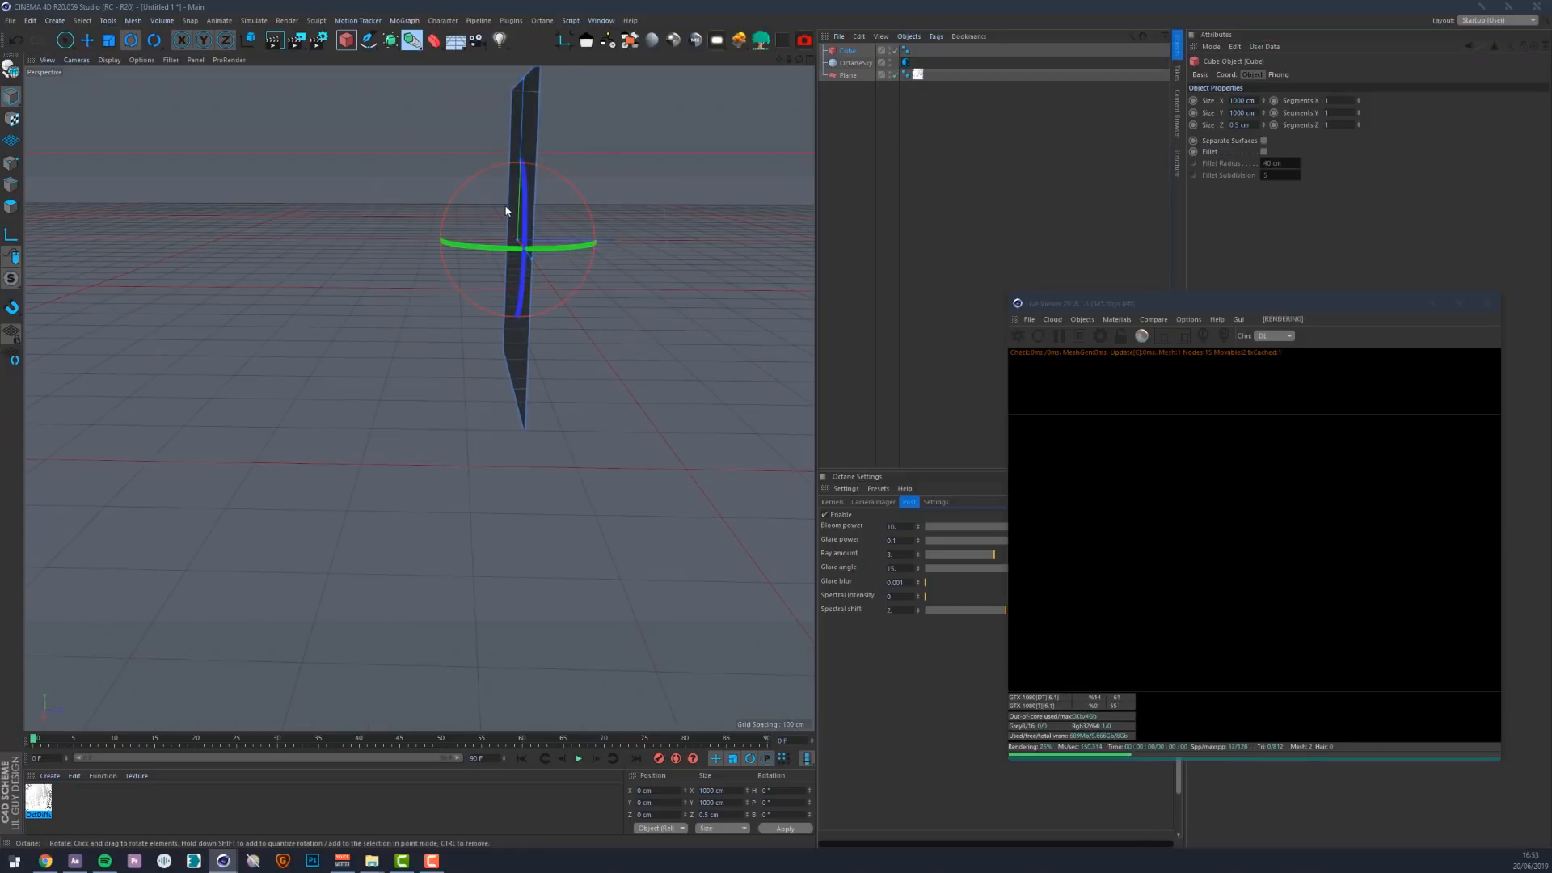
key("e")
left_click_drag(601, 242, 579, 245)
Add an Octane camera to the scene
left_click(805, 41)
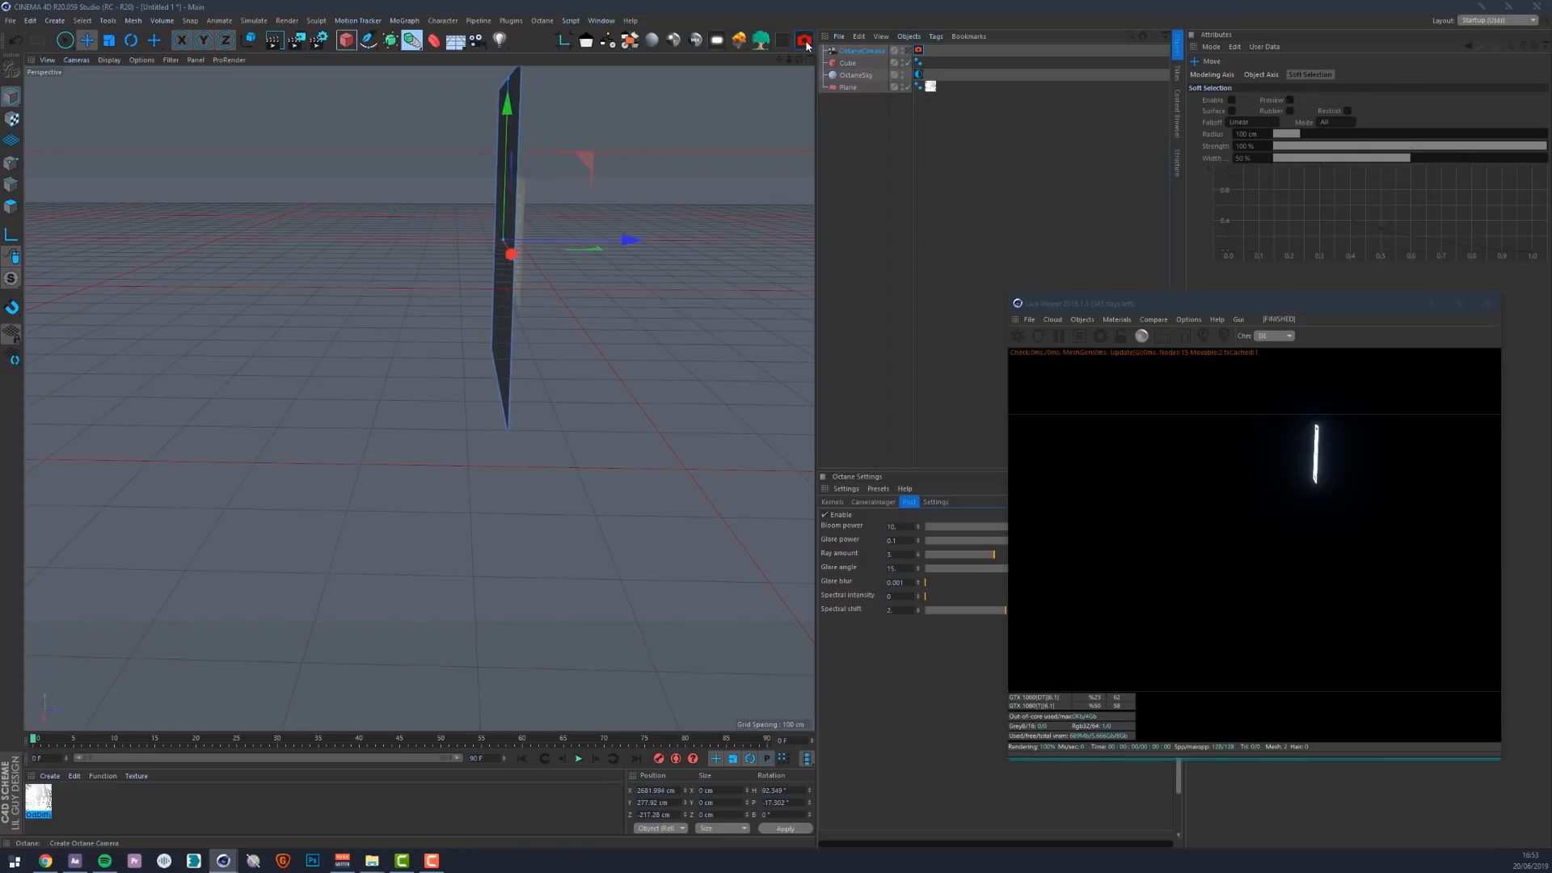
Look through the Octane camera and set its heading and pitch rotation to 0°
left_click(908, 51)
left_click(871, 53)
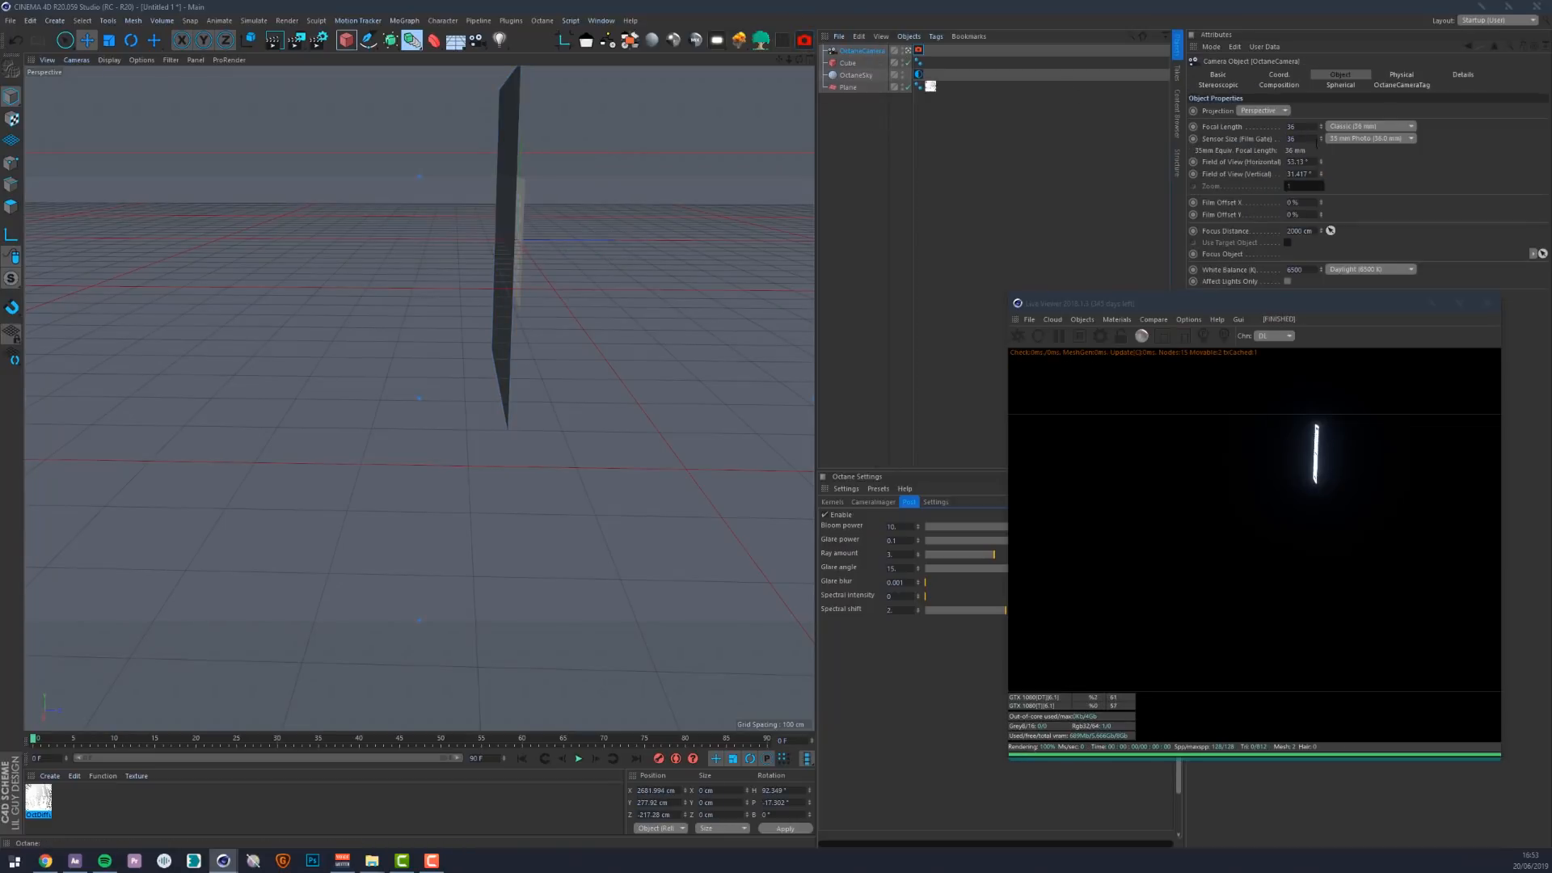
left_click(1279, 75)
double_click(1384, 112)
double_click(1385, 123)
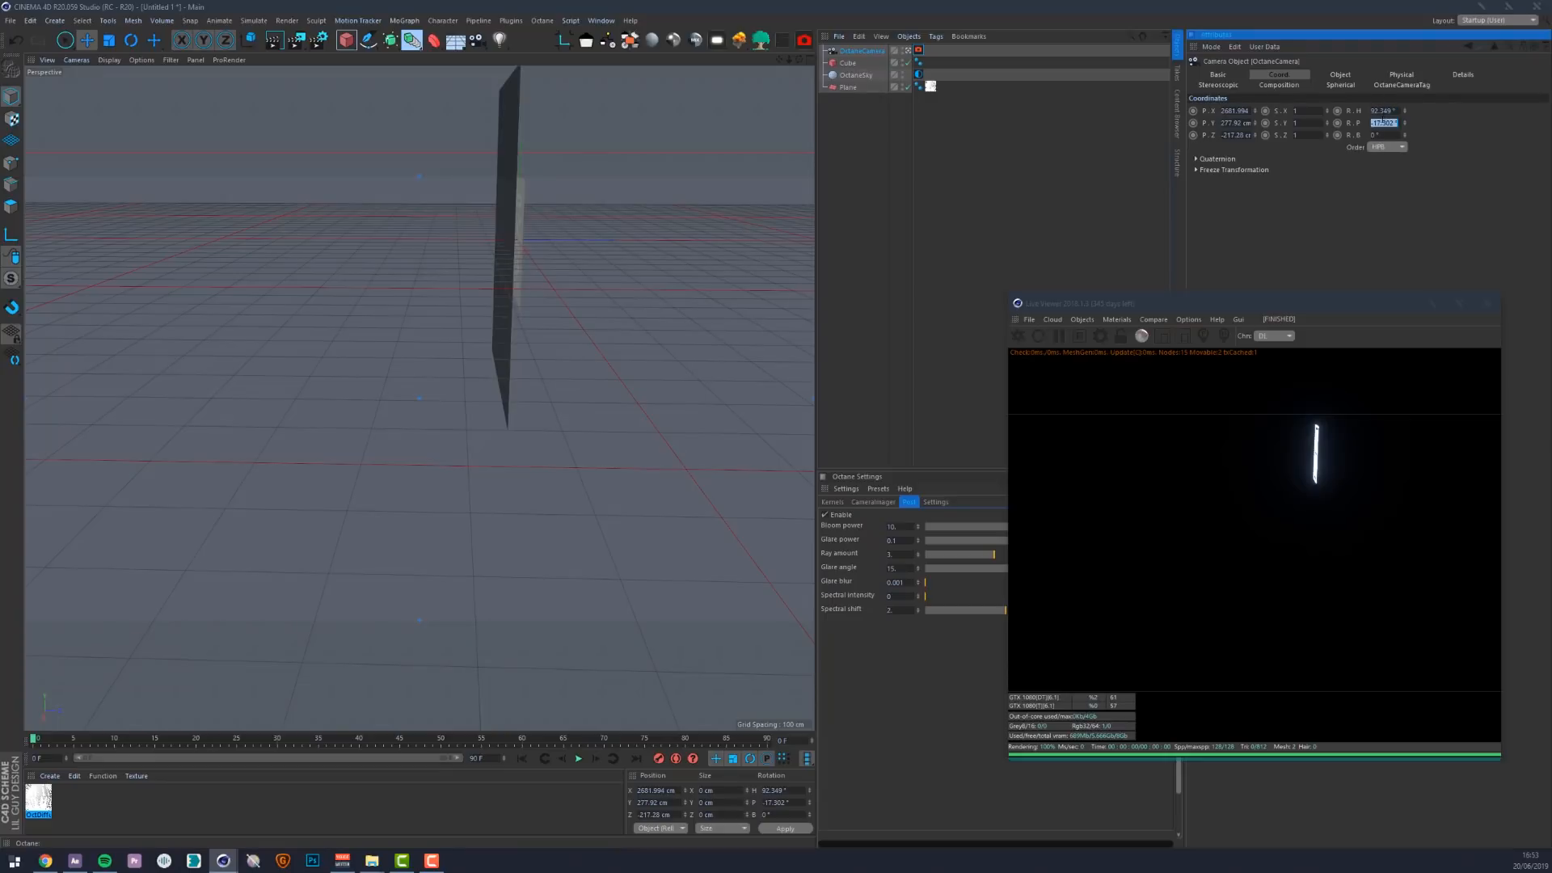
type("0")
double_click(1383, 111)
type("0")
Reset the Octane camera's X, Y and Z position to 0 cm
double_click(1229, 111)
type("0")
double_click(1234, 123)
type("0")
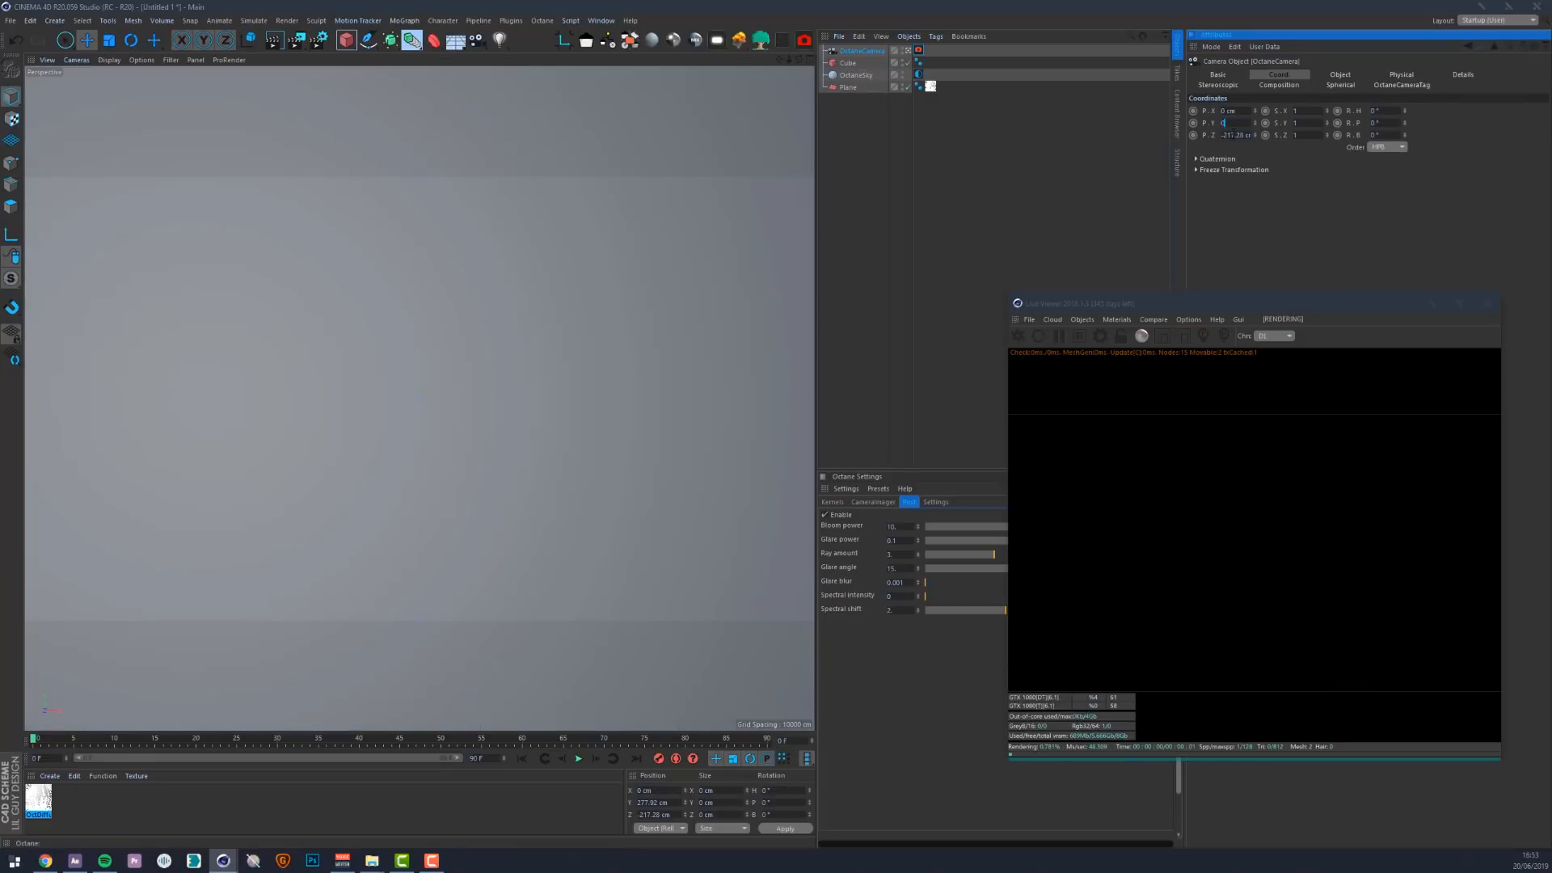
double_click(1237, 135)
type("0")
left_click(1237, 123)
type("0")
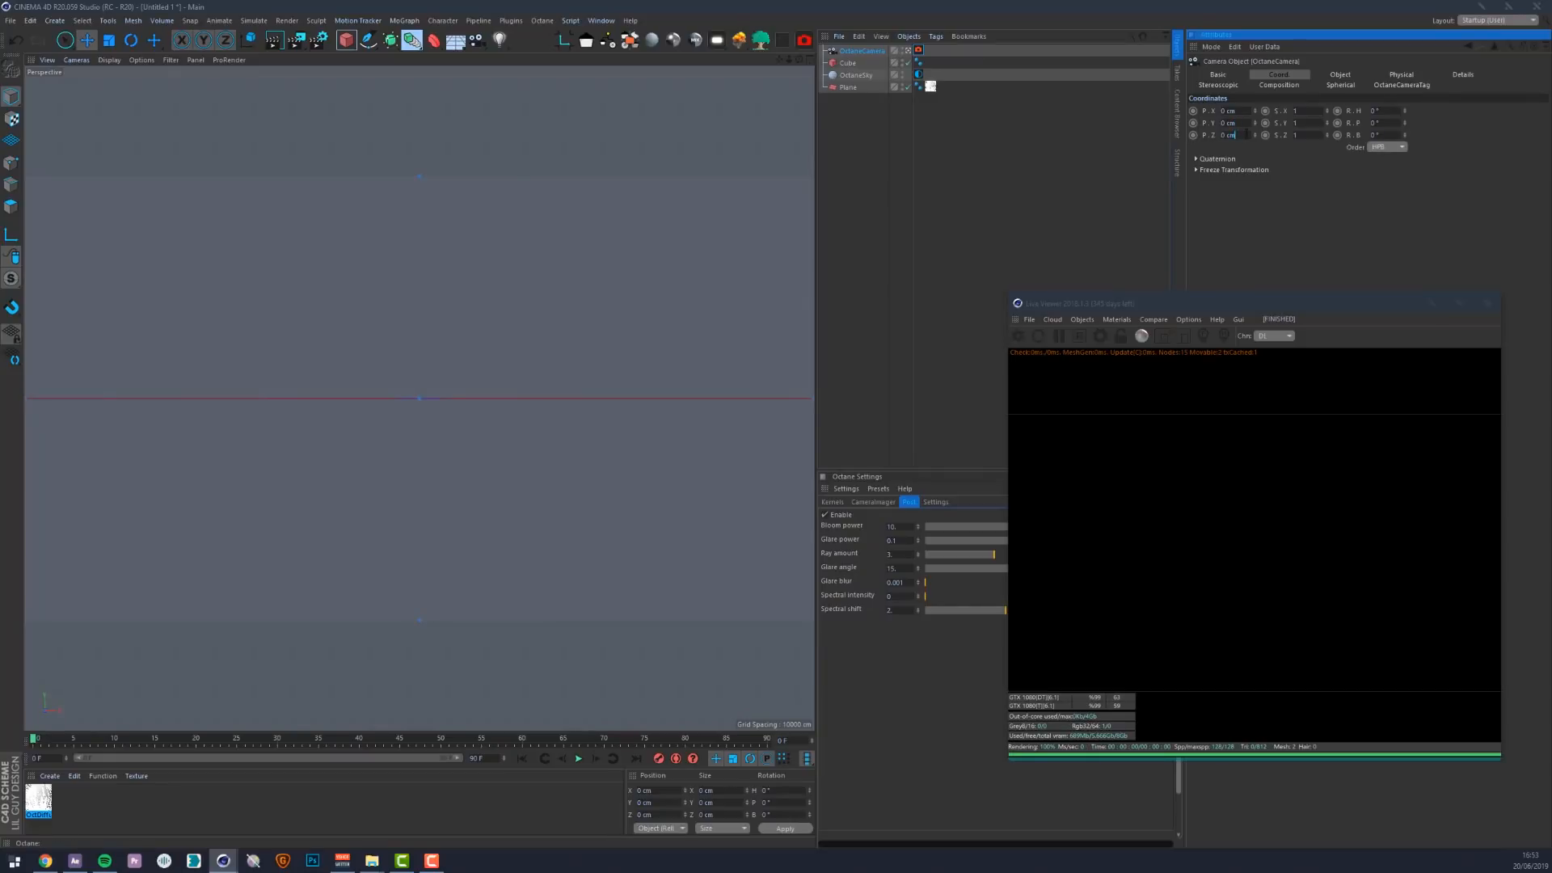
Pull the camera back from the logo along Z to about -1035 cm, keeping X and Y at 0
left_click_drag(1255, 123, 1311, 48)
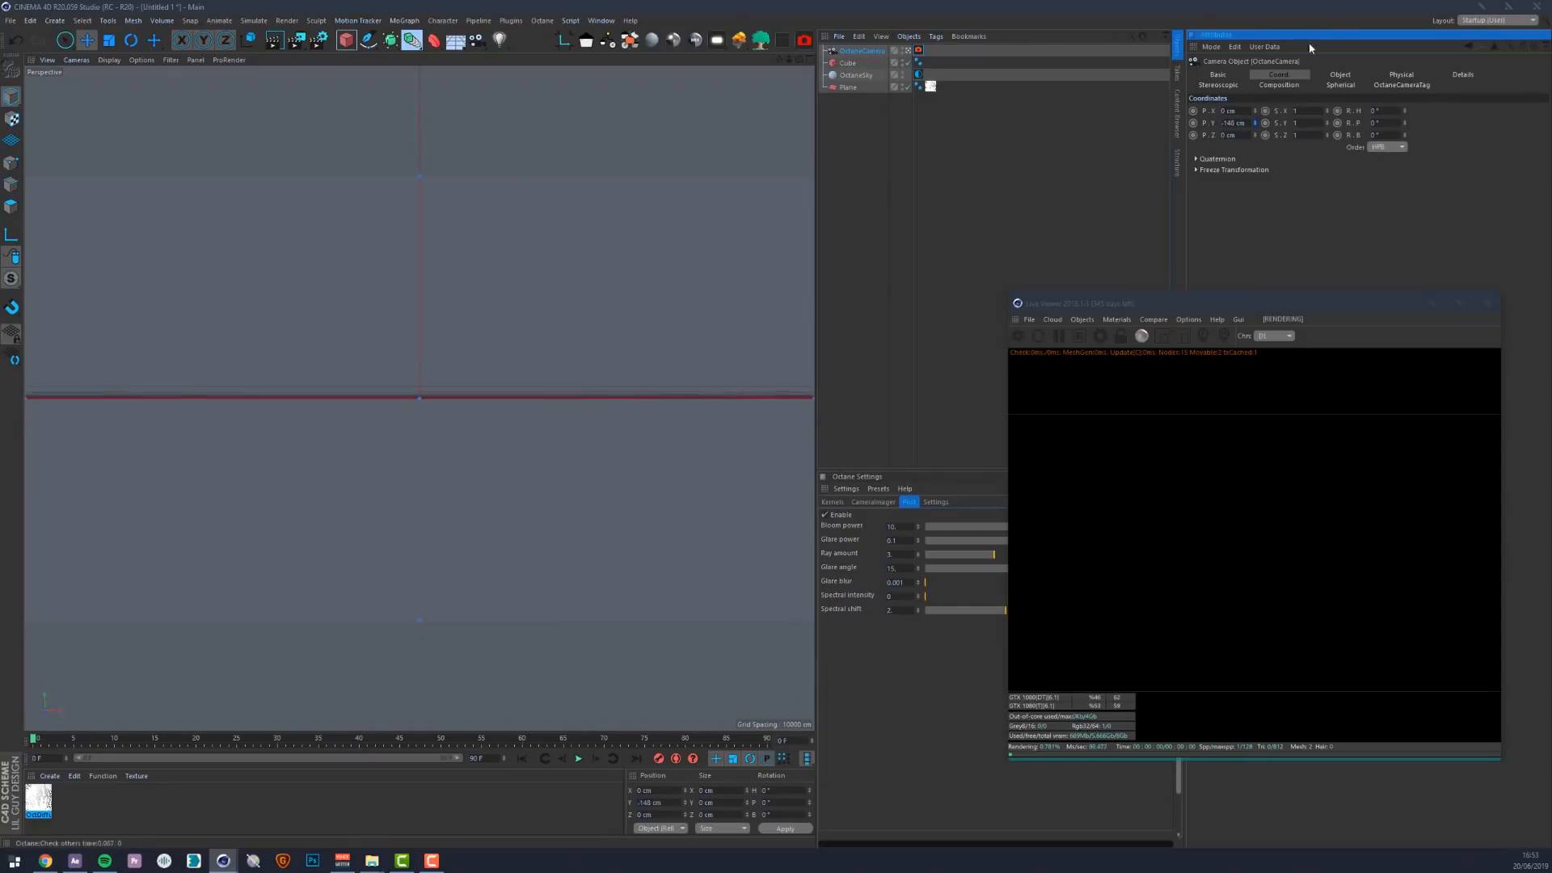
key("ctrl+z")
mouse_move(1256, 135)
left_mouse_down()
mouse_move(1251, 291)
mouse_move(1255, 97)
mouse_move(1256, 143)
left_mouse_up()
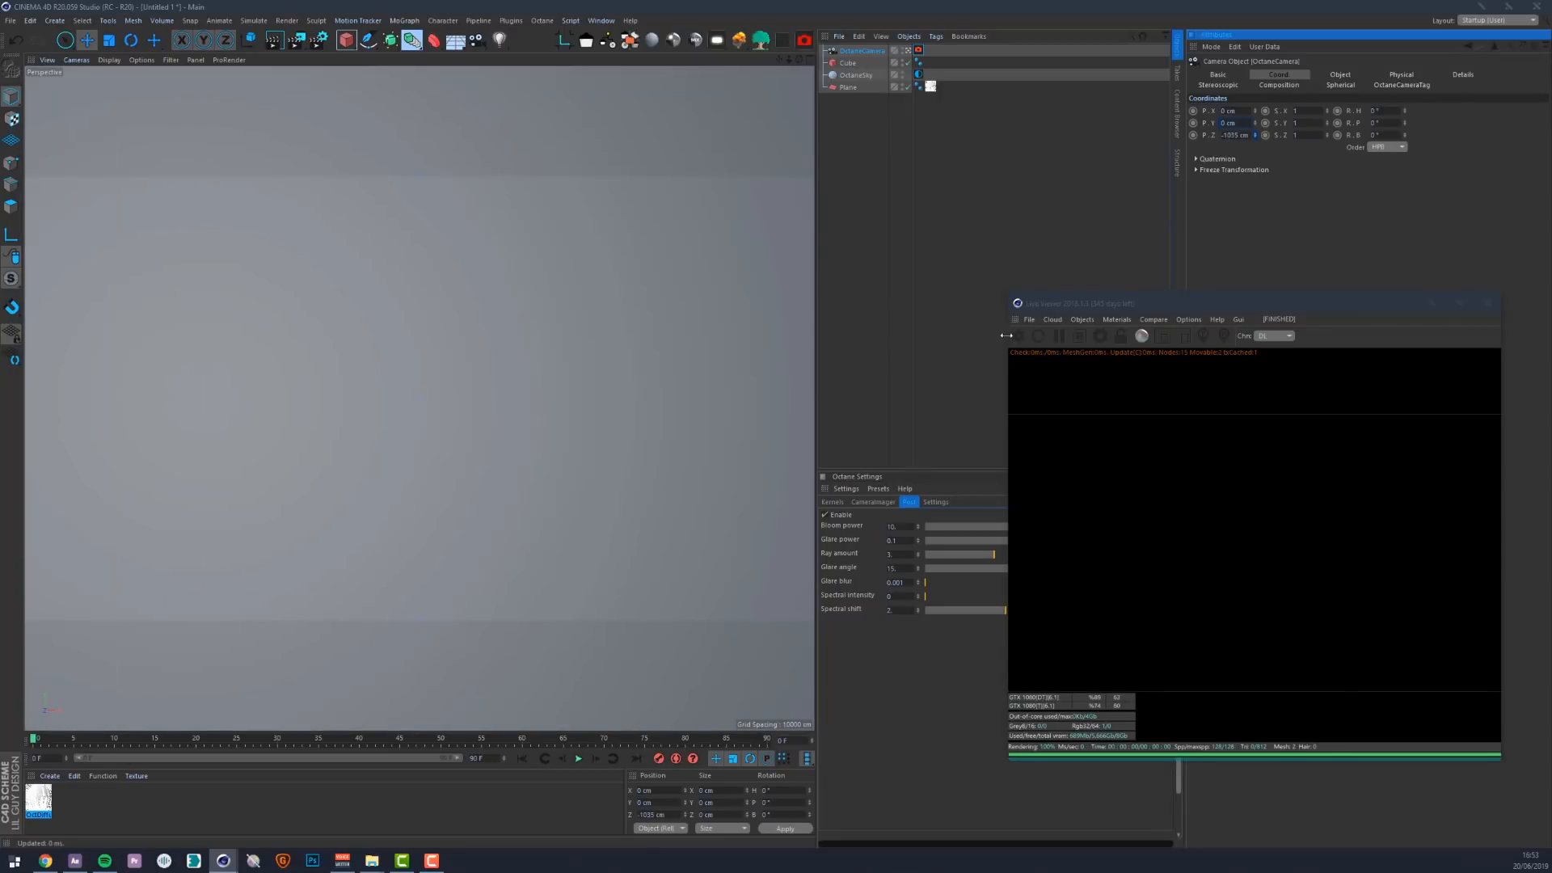
Create an Octane specular material and apply it to the thin cube in front of the camera
left_click(1019, 336)
left_click_drag(1045, 304, 856, 200)
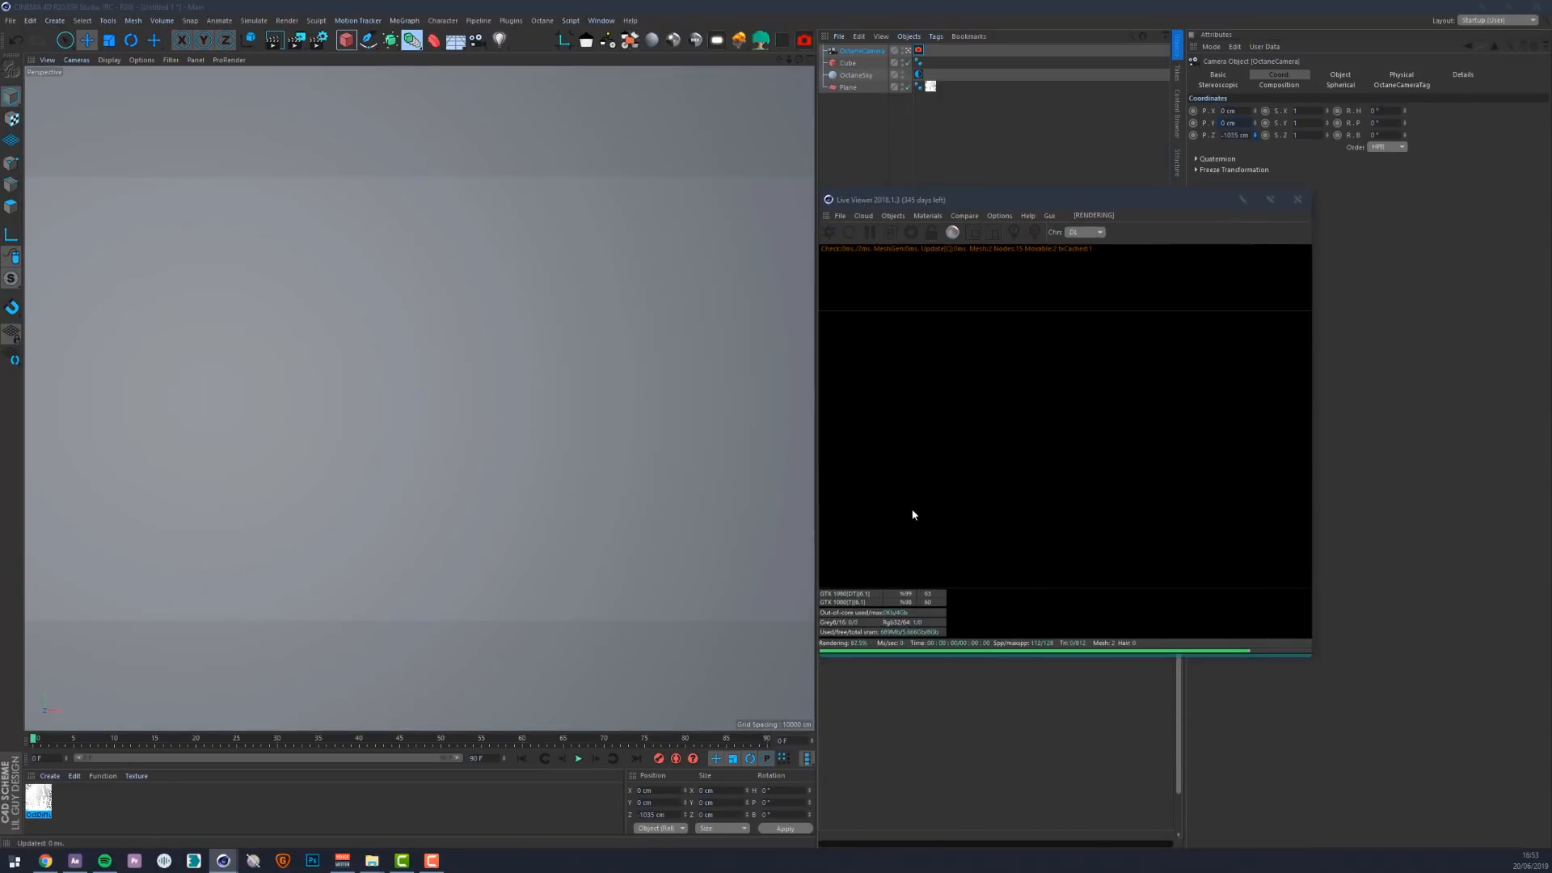
left_click(927, 215)
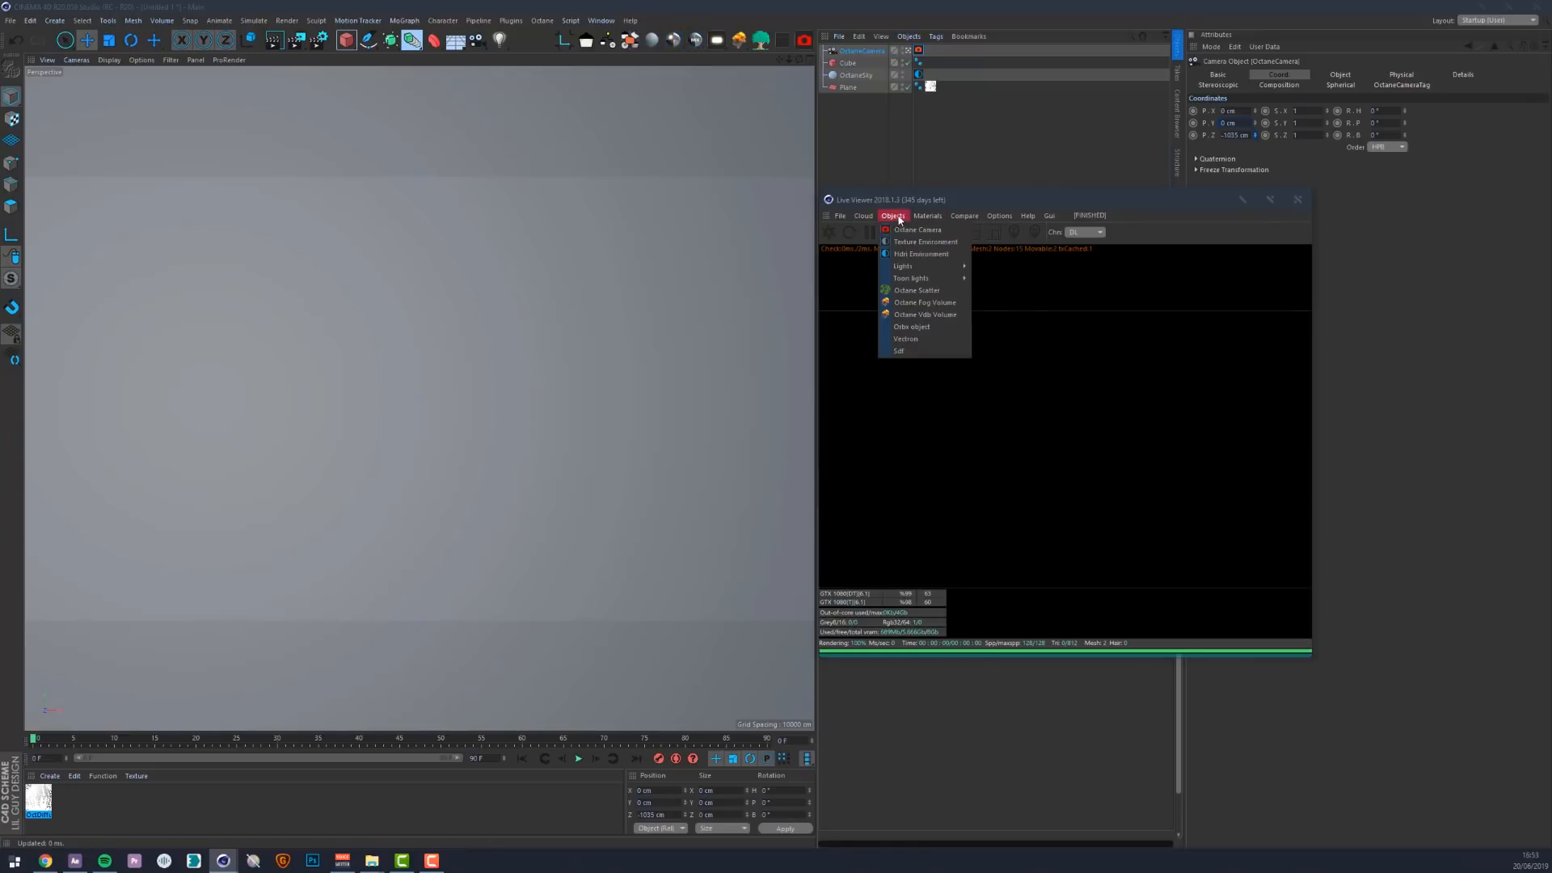
left_click(946, 295)
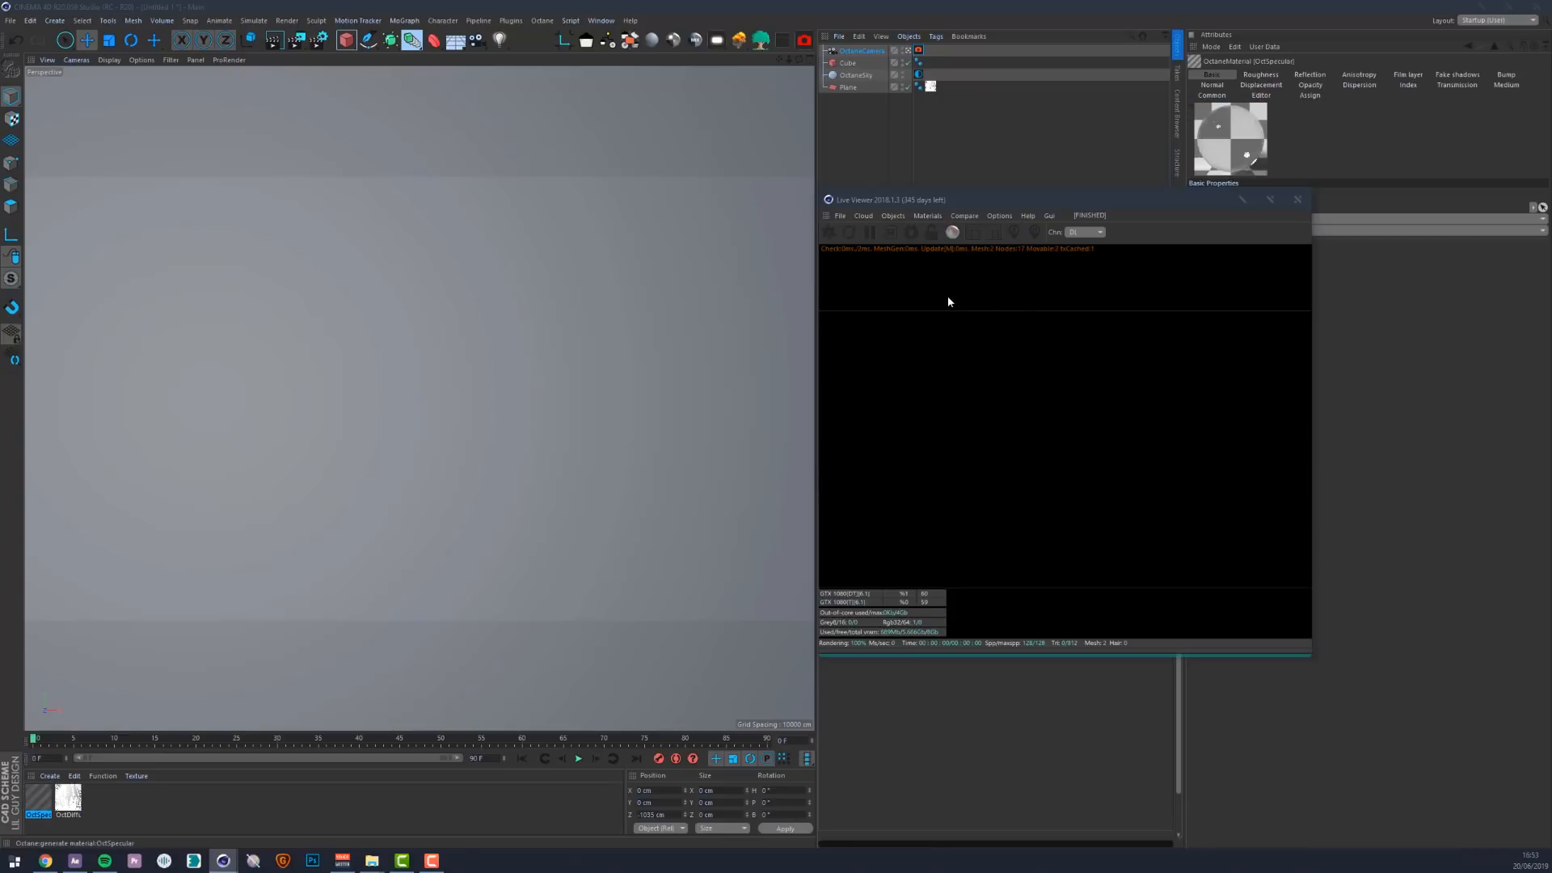
left_click_drag(51, 796, 620, 329)
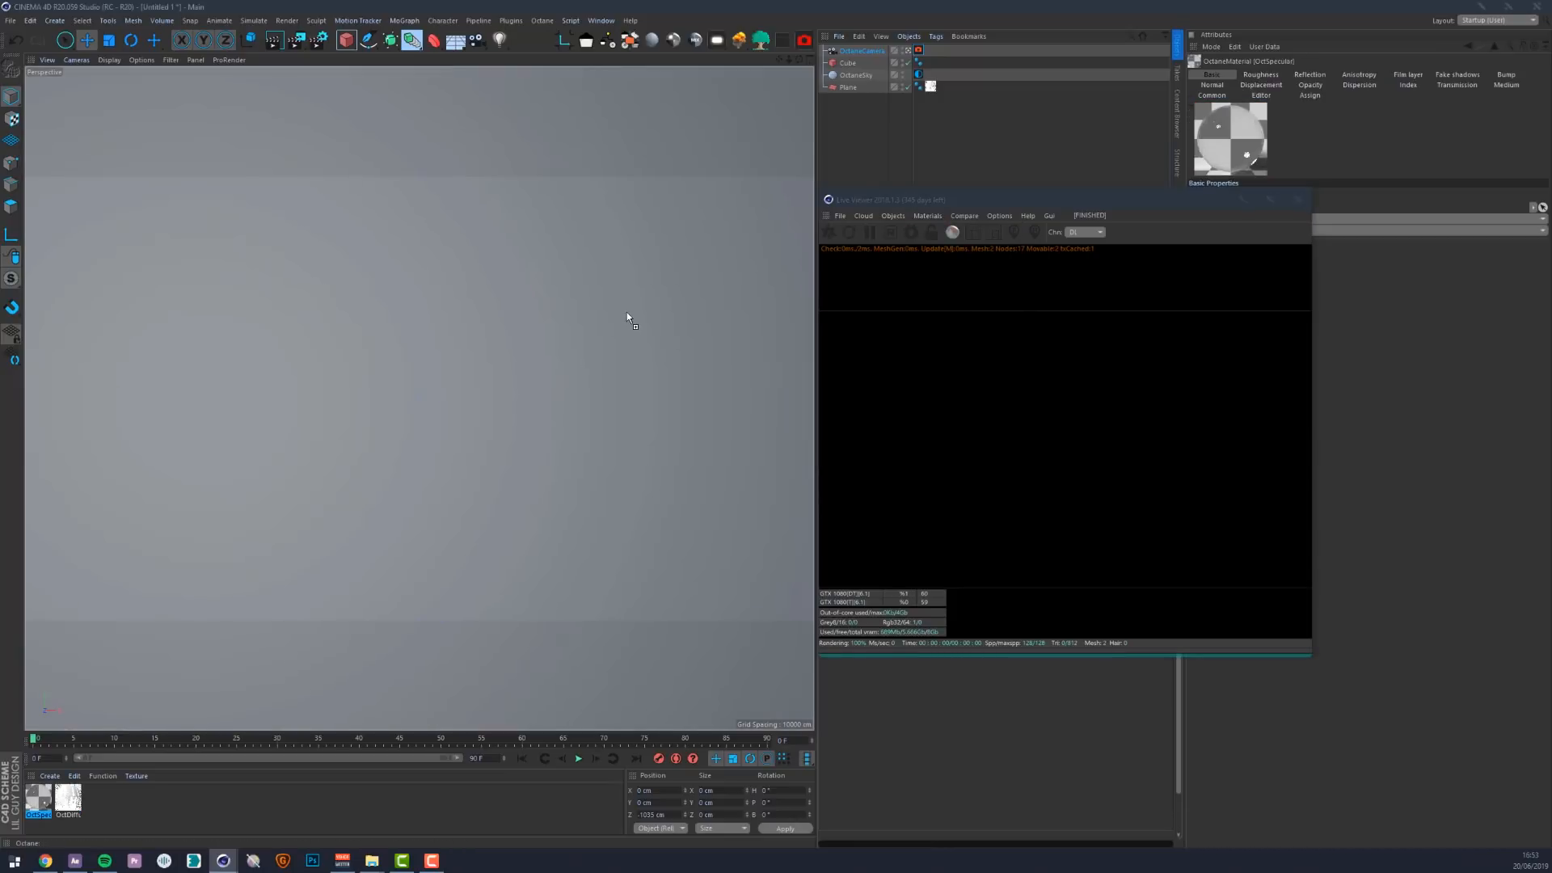
left_click_drag(630, 269, 631, 269)
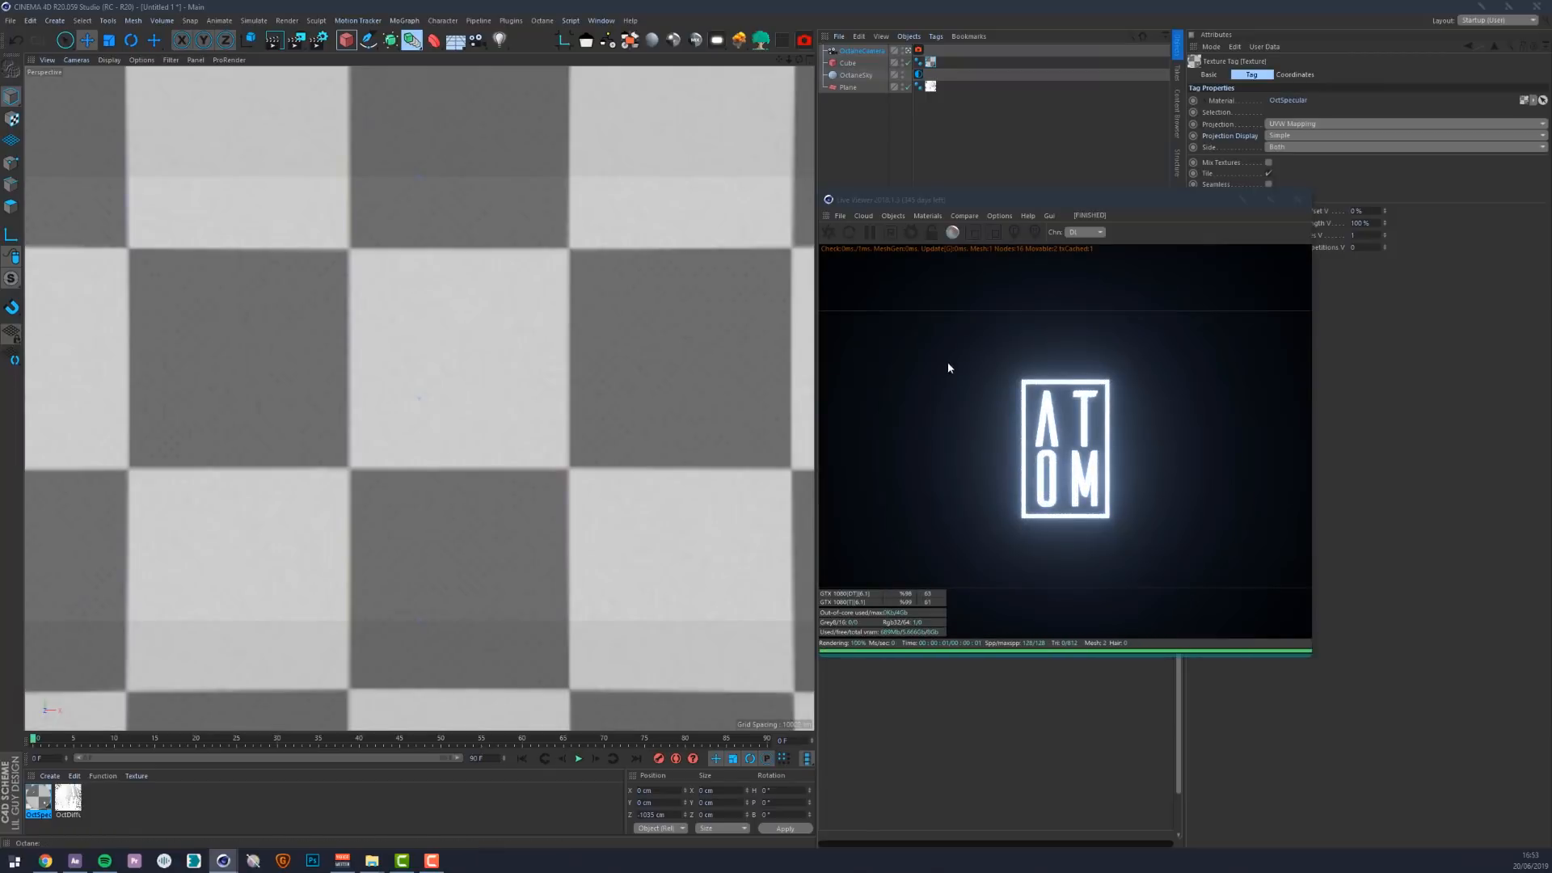
Open the specular material for editing and assign an Octane ImageTexture to its roughness channel
left_click(51, 798)
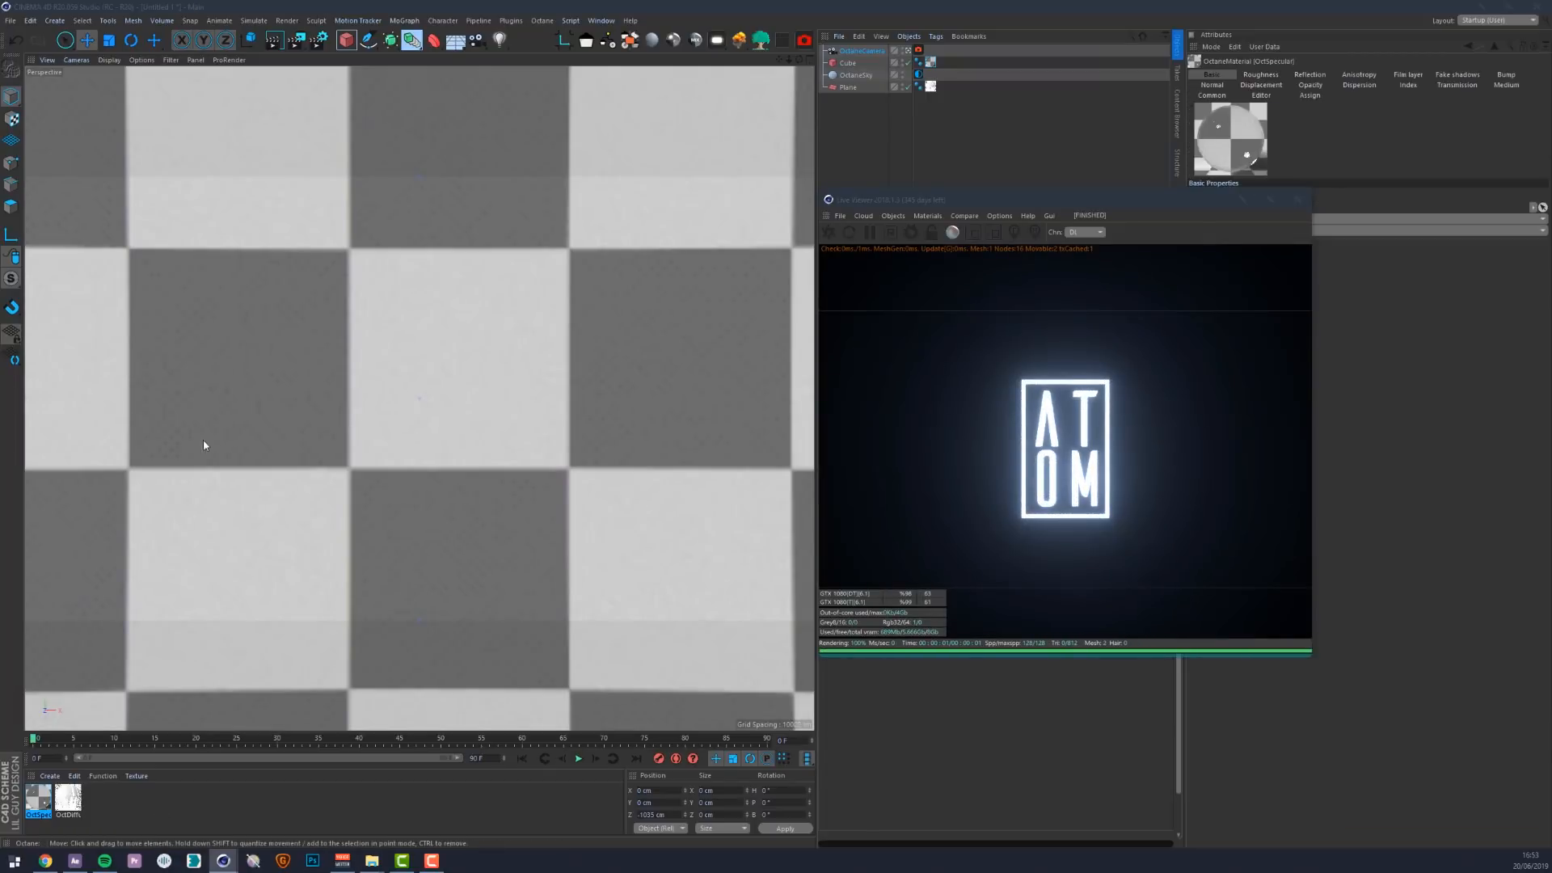
left_click(1007, 203)
left_click_drag(1007, 203, 908, 187)
left_click_drag(251, 217, 459, 233)
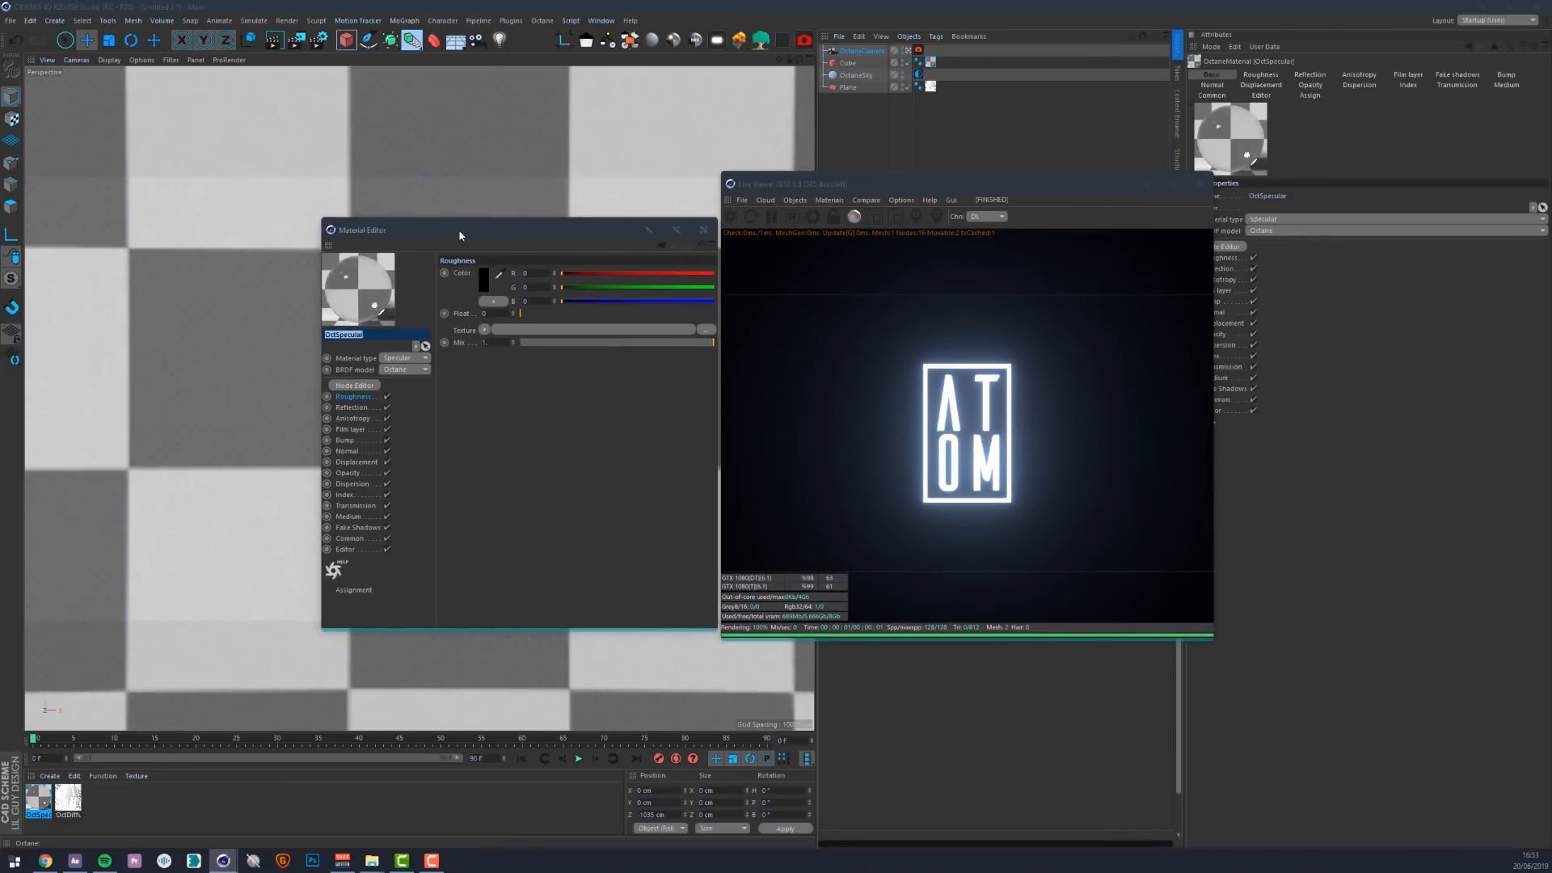
left_click(352, 397)
left_click(484, 330)
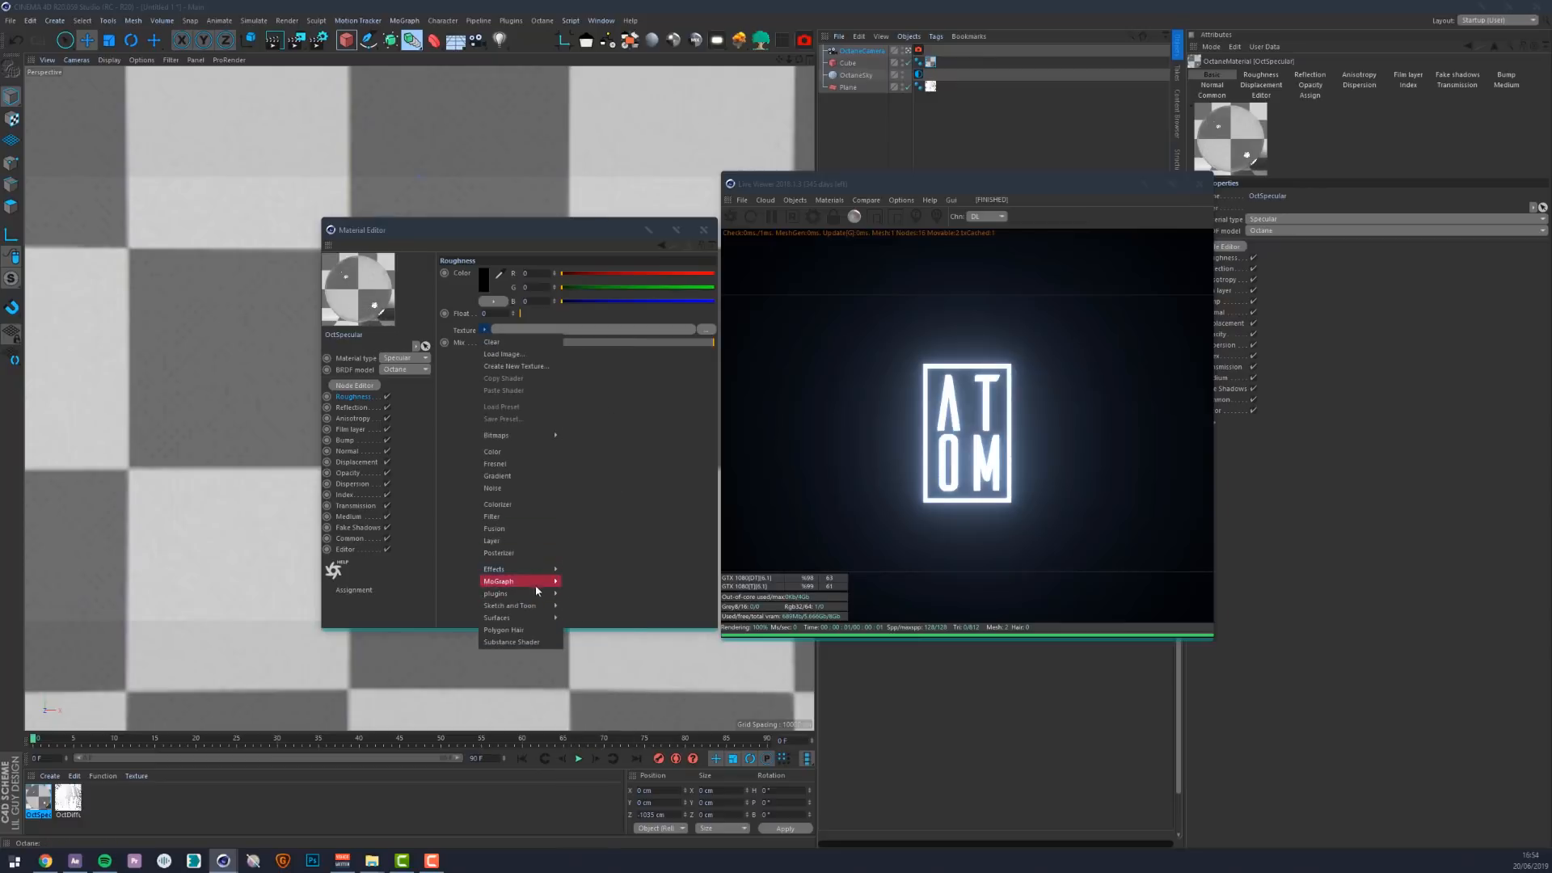
mouse_move(534, 594)
left_click(598, 527)
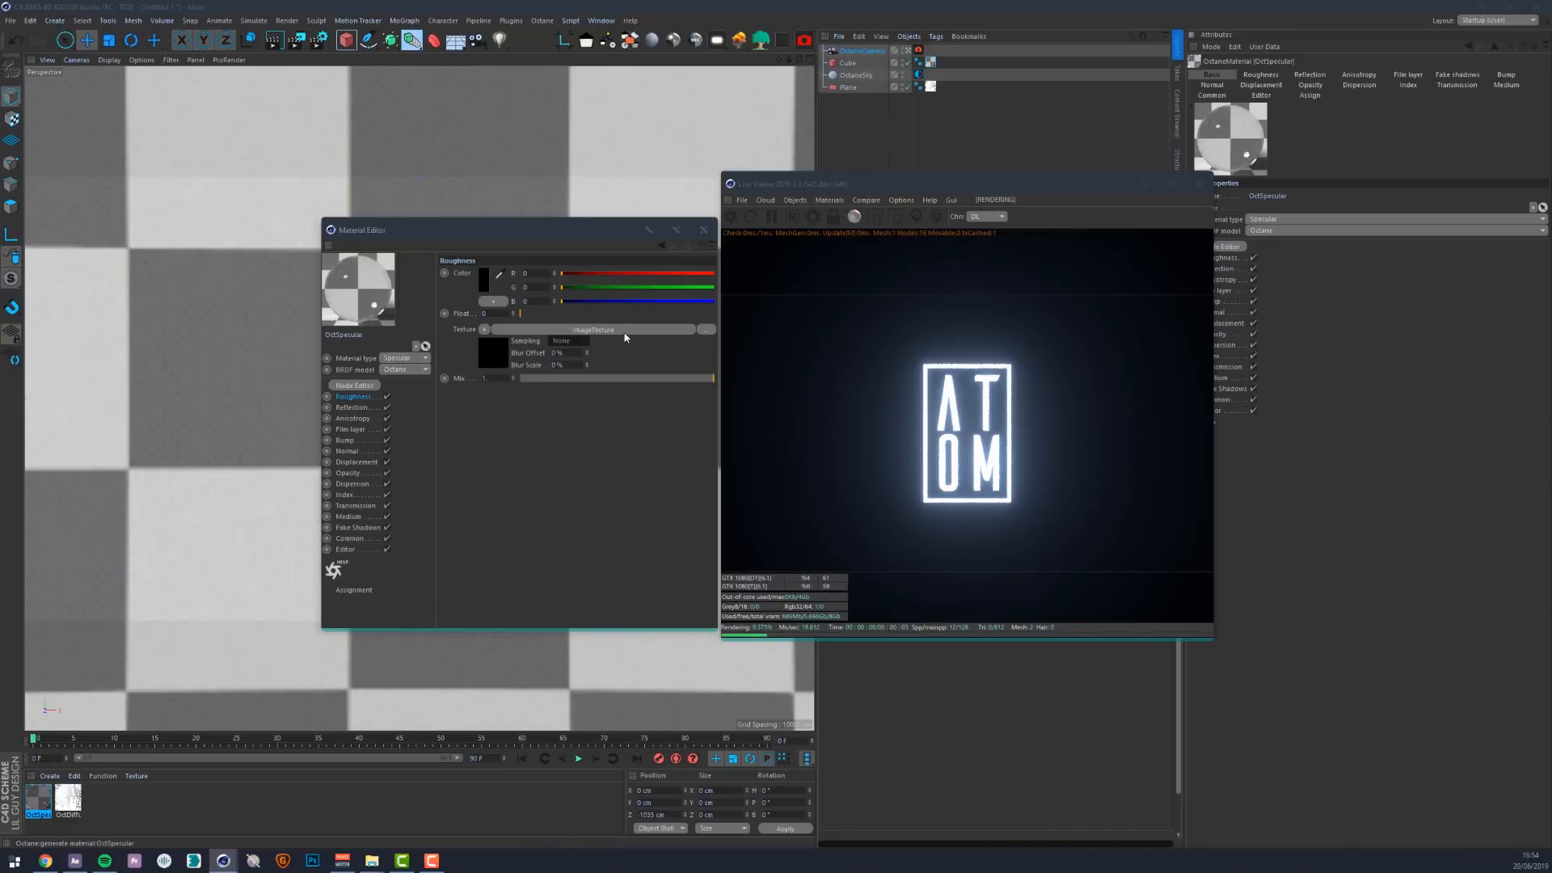
Load 01.png from the FLOW_LOGO folder as the roughness image
left_click(705, 322)
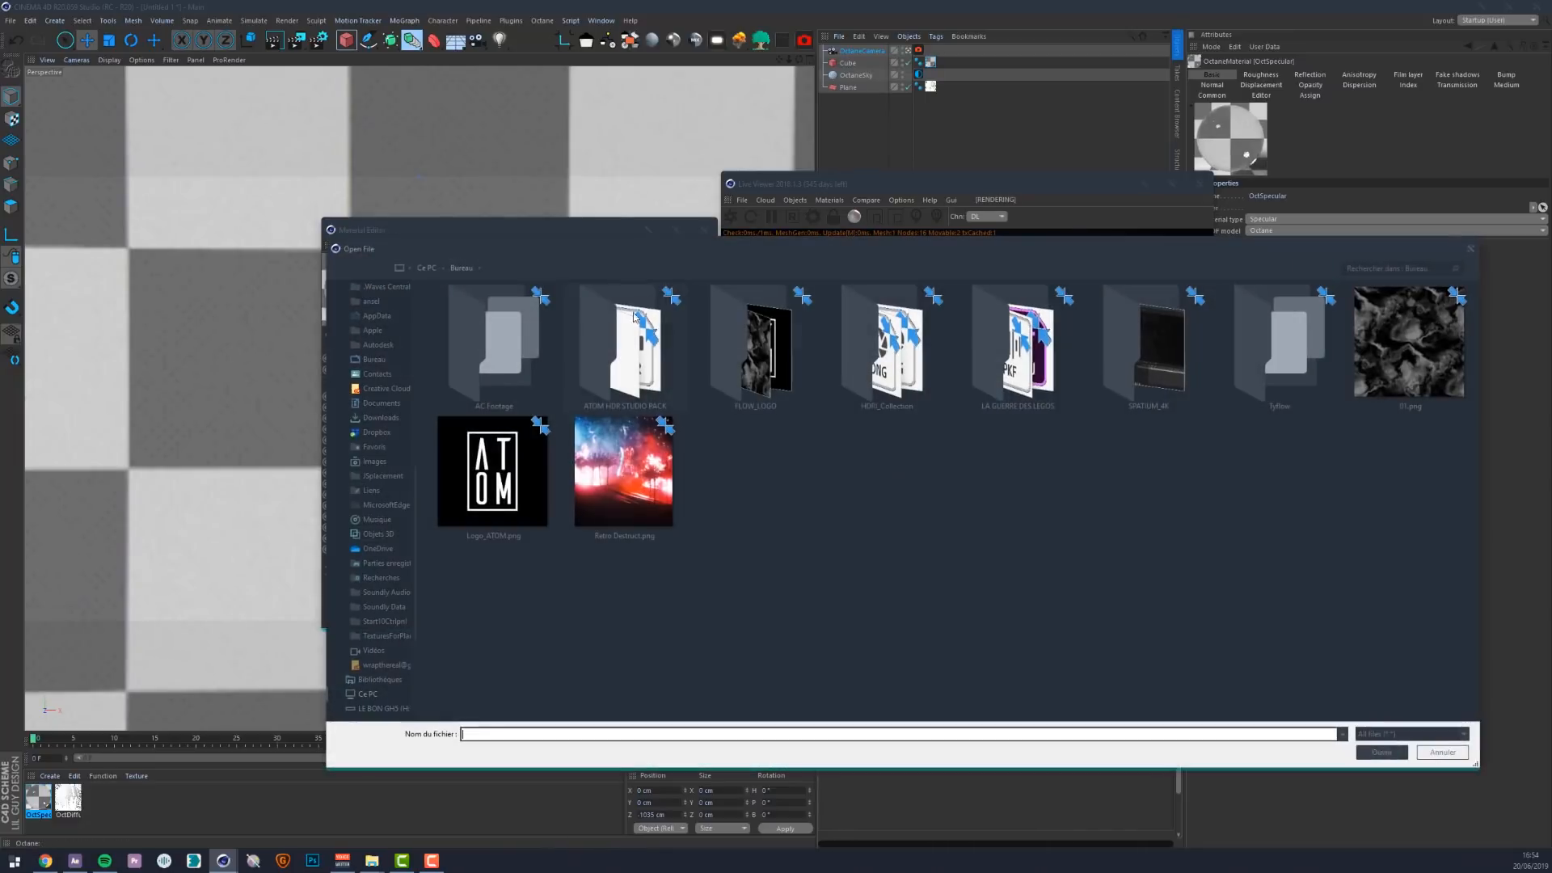
double_click(759, 352)
double_click(451, 314)
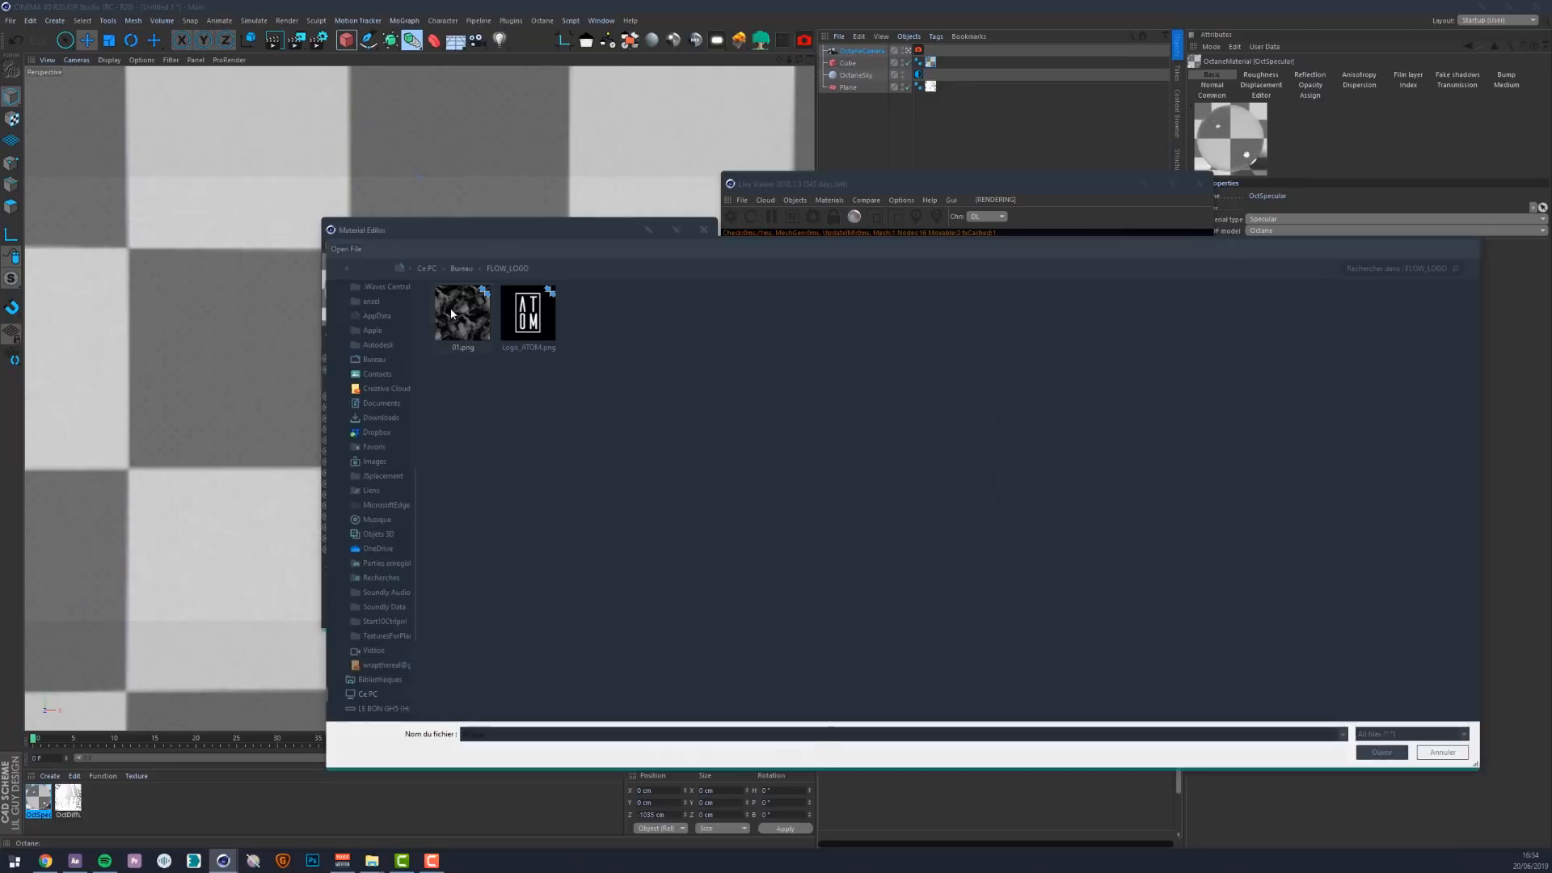
left_click(858, 472)
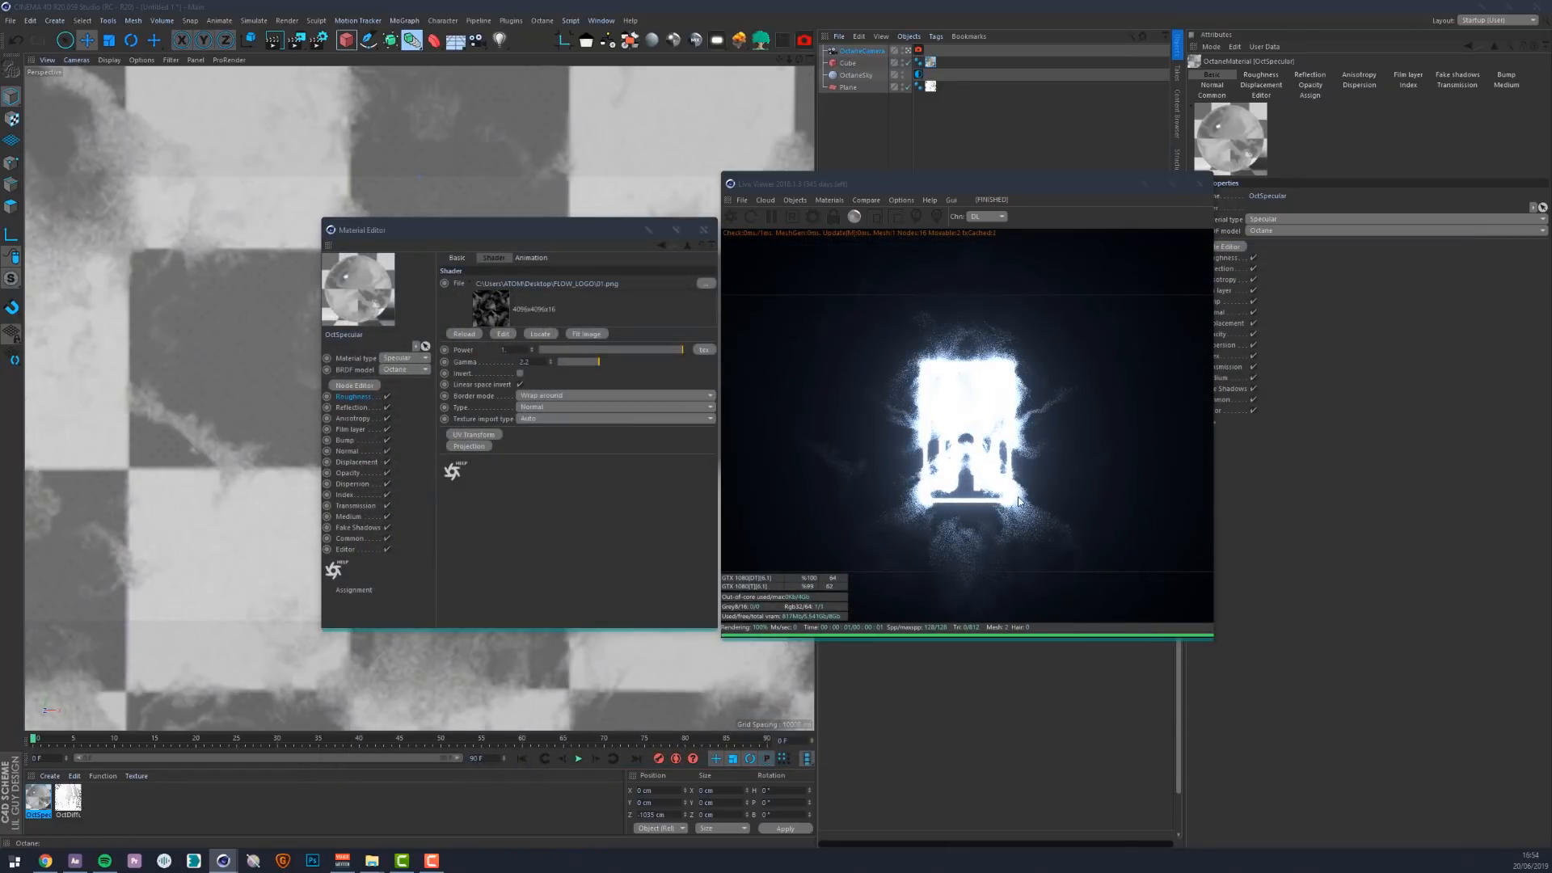
Try a different gamma on the roughness image and set it back to 2.2
left_click_drag(574, 362, 501, 362)
type("2.2")
key("Return")
Set the cube's texture tiling to 3 tiles in both U and V
left_click(931, 62)
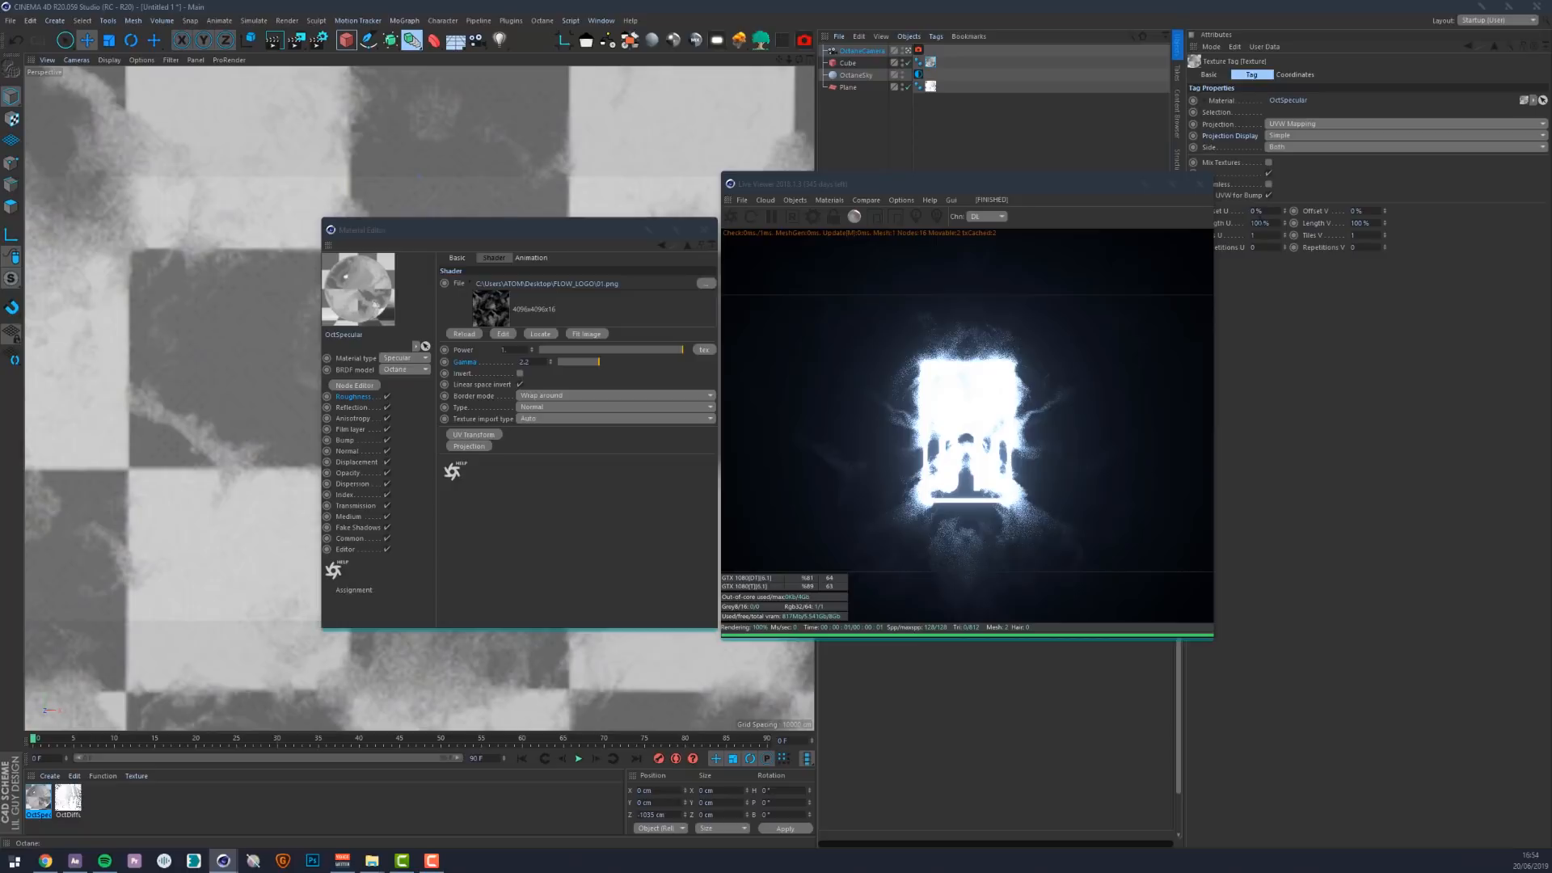
left_click(1267, 236)
type("3")
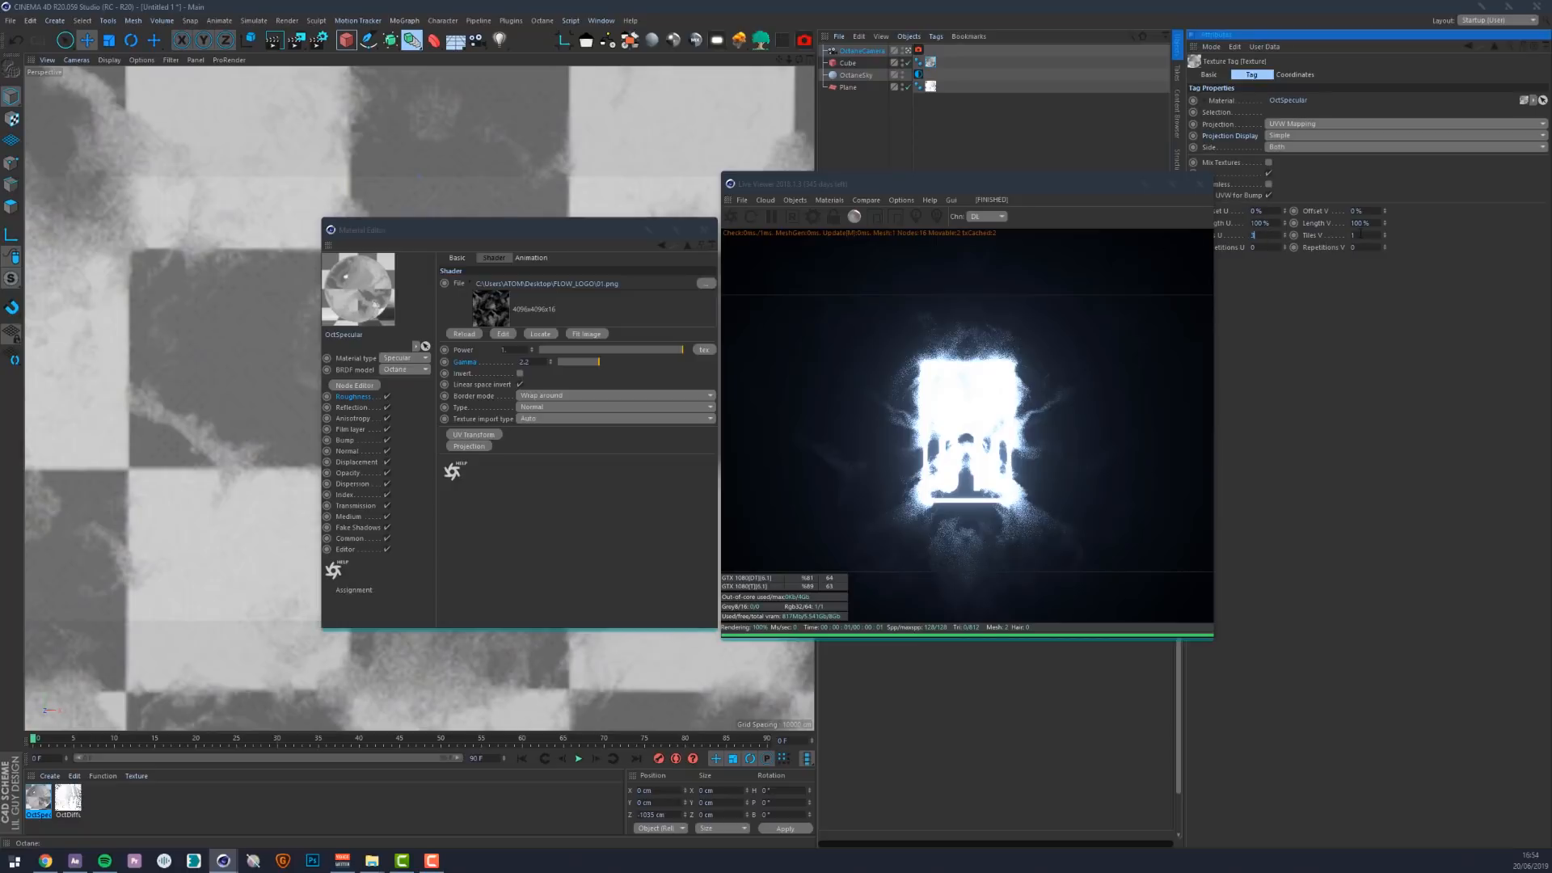
key("Tab")
type("3")
key("Return")
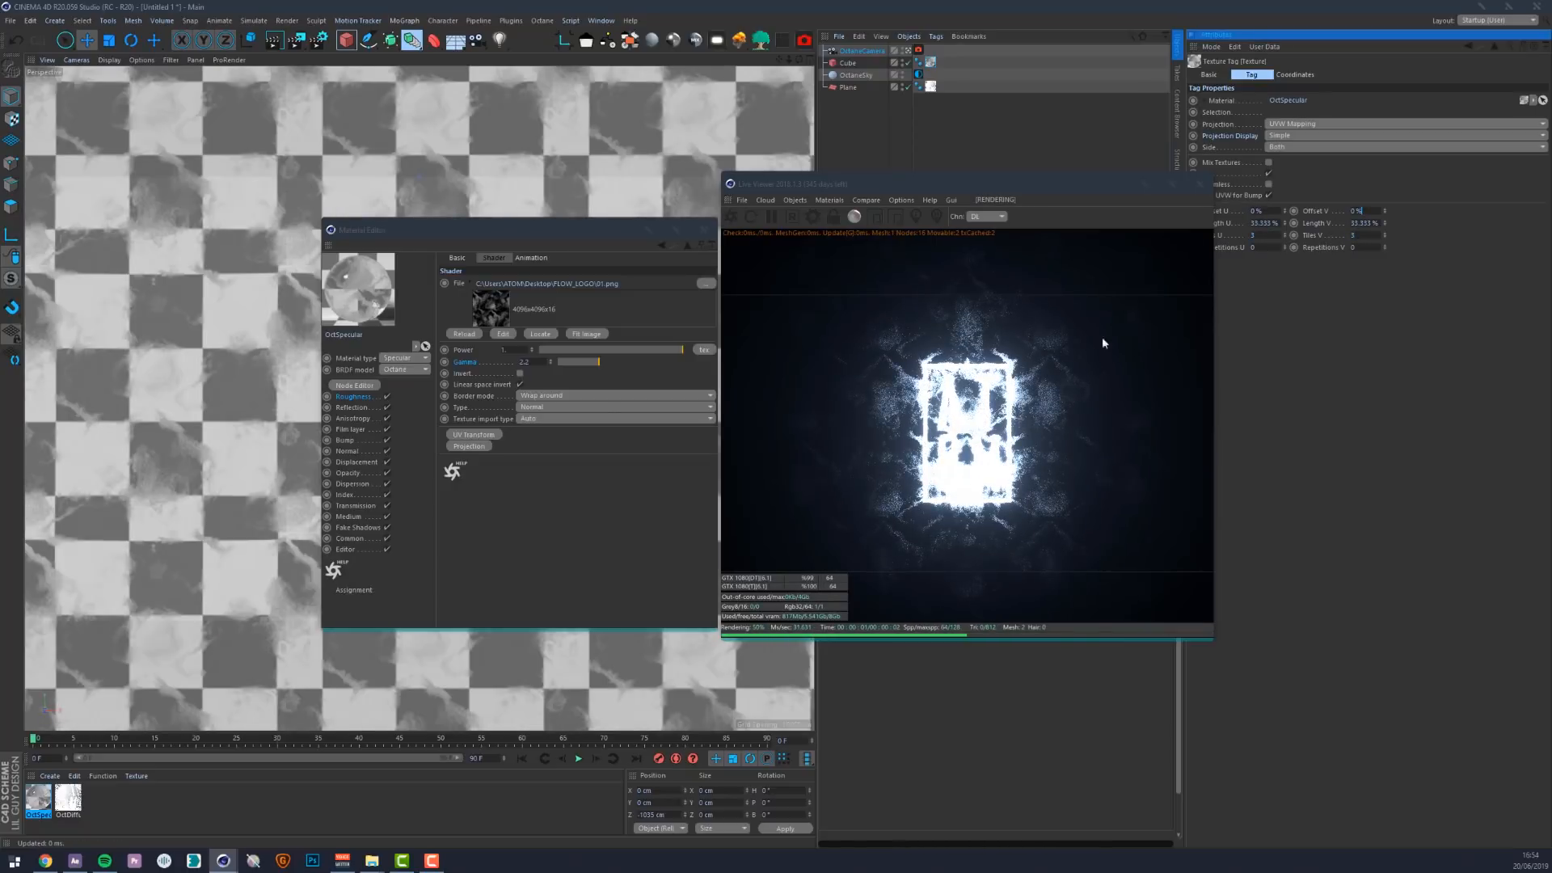
Set the bloom power in the Octane post-processing settings to 40
key("Return")
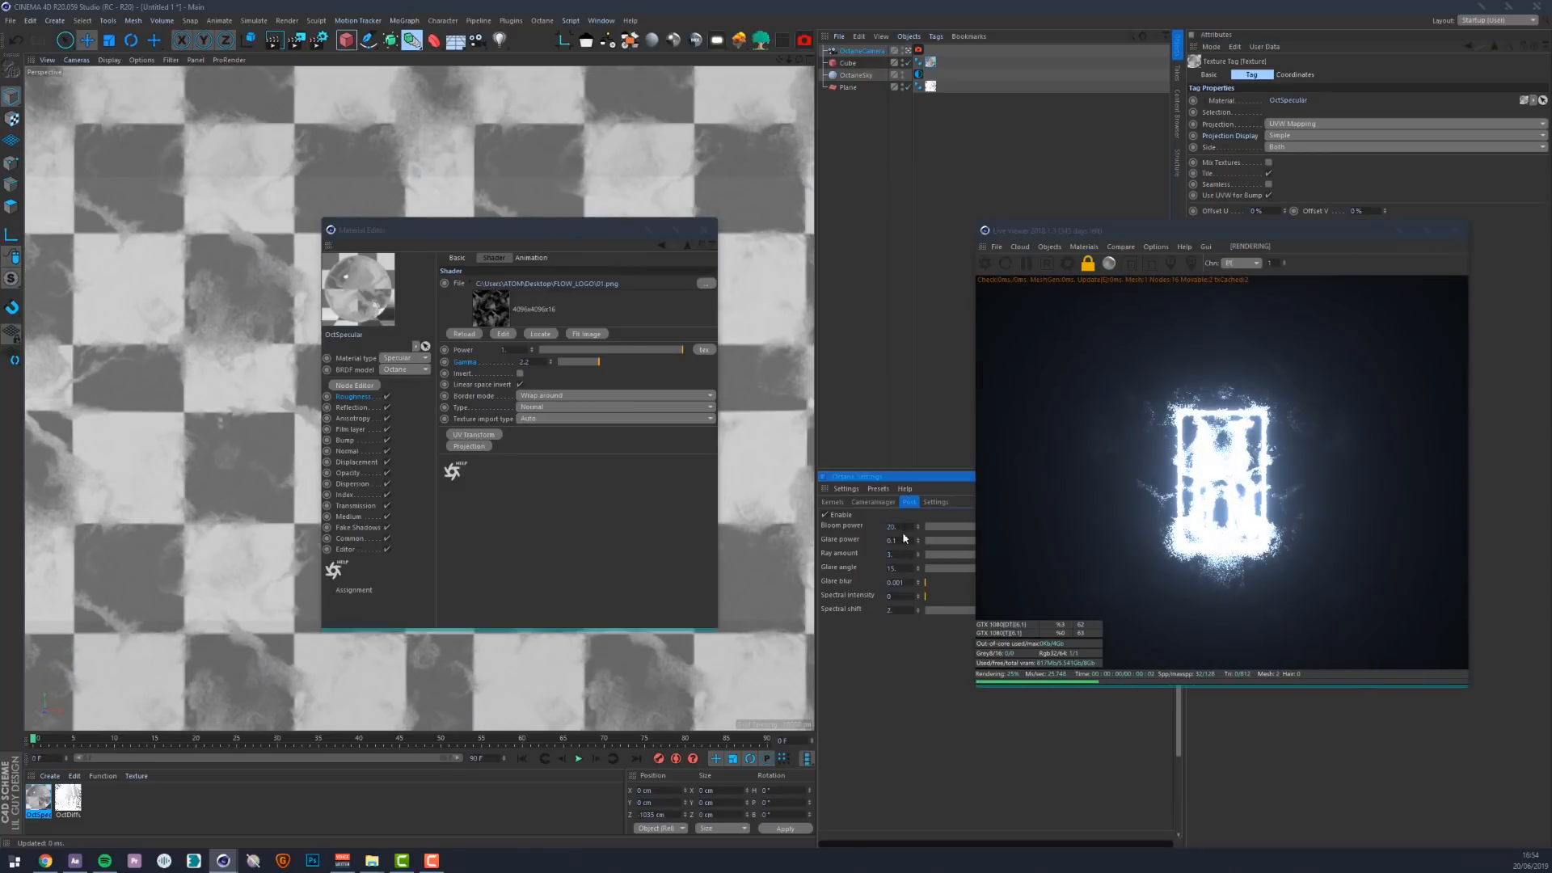
double_click(892, 527)
type("40")
key("Return")
In the diffuse logo material's blackbody emission, enable surface brightness and reduce the power to about 2.12
left_click(67, 798)
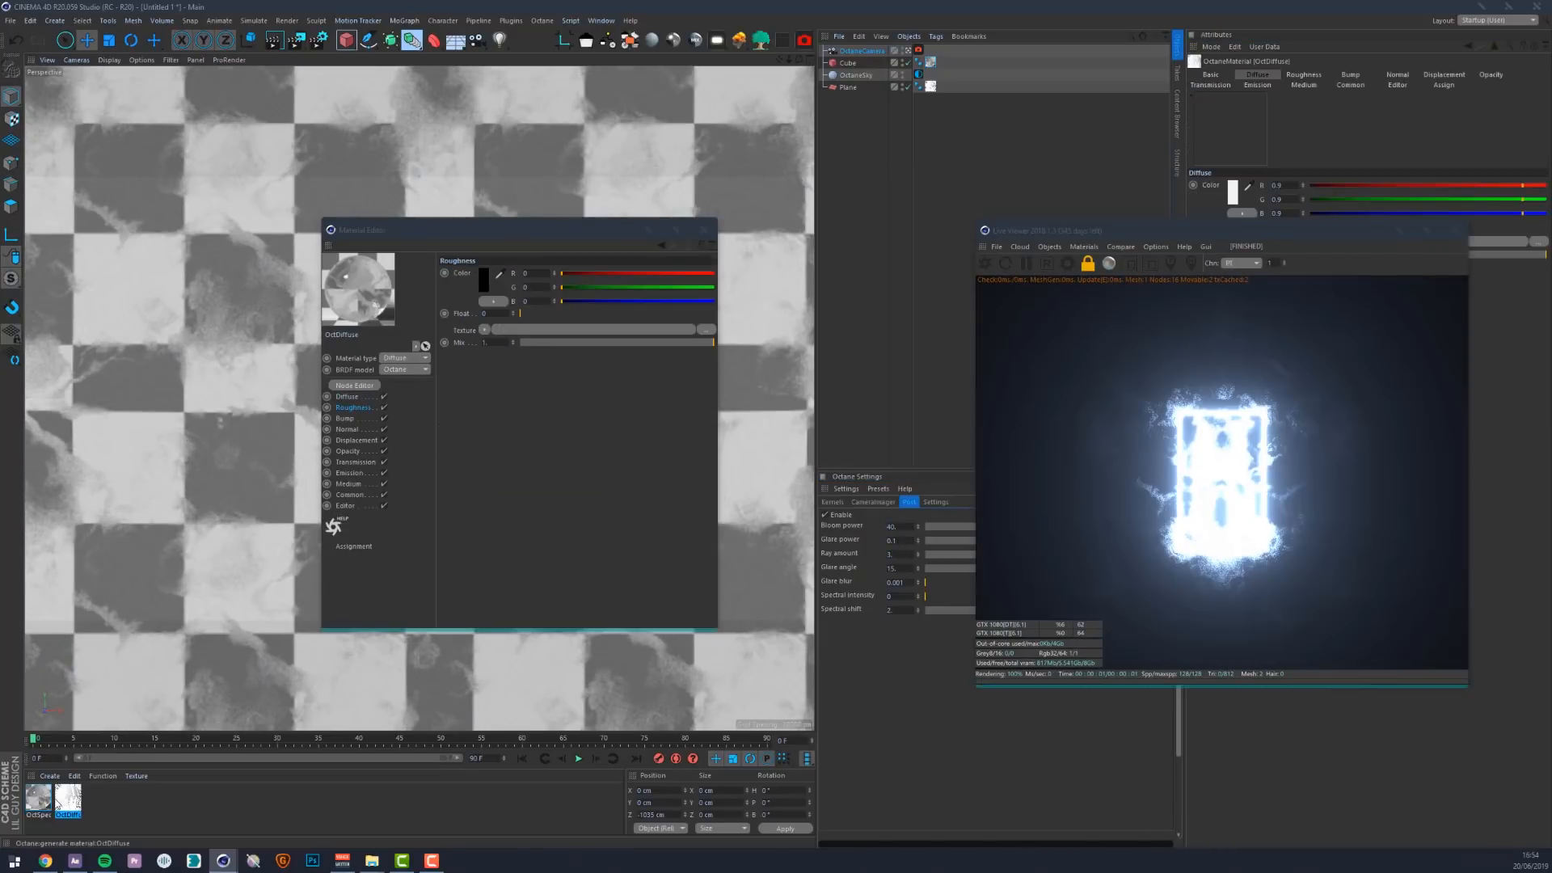
left_click(351, 474)
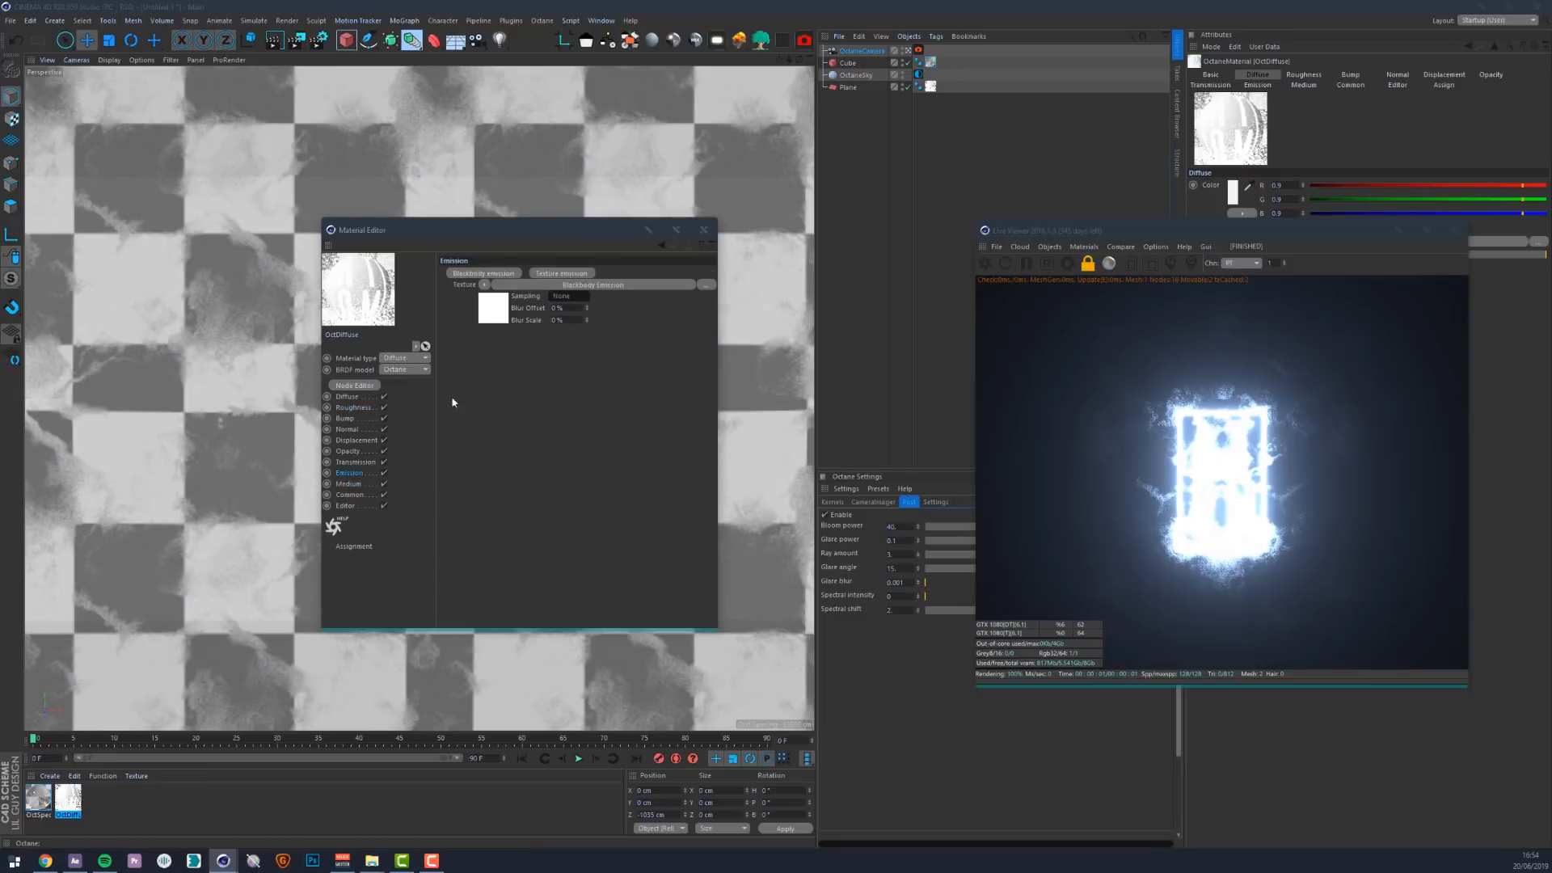
left_click(589, 287)
mouse_move(666, 347)
left_mouse_down()
mouse_move(681, 355)
mouse_move(659, 353)
left_mouse_up()
left_click(526, 364)
left_click_drag(493, 234, 676, 575)
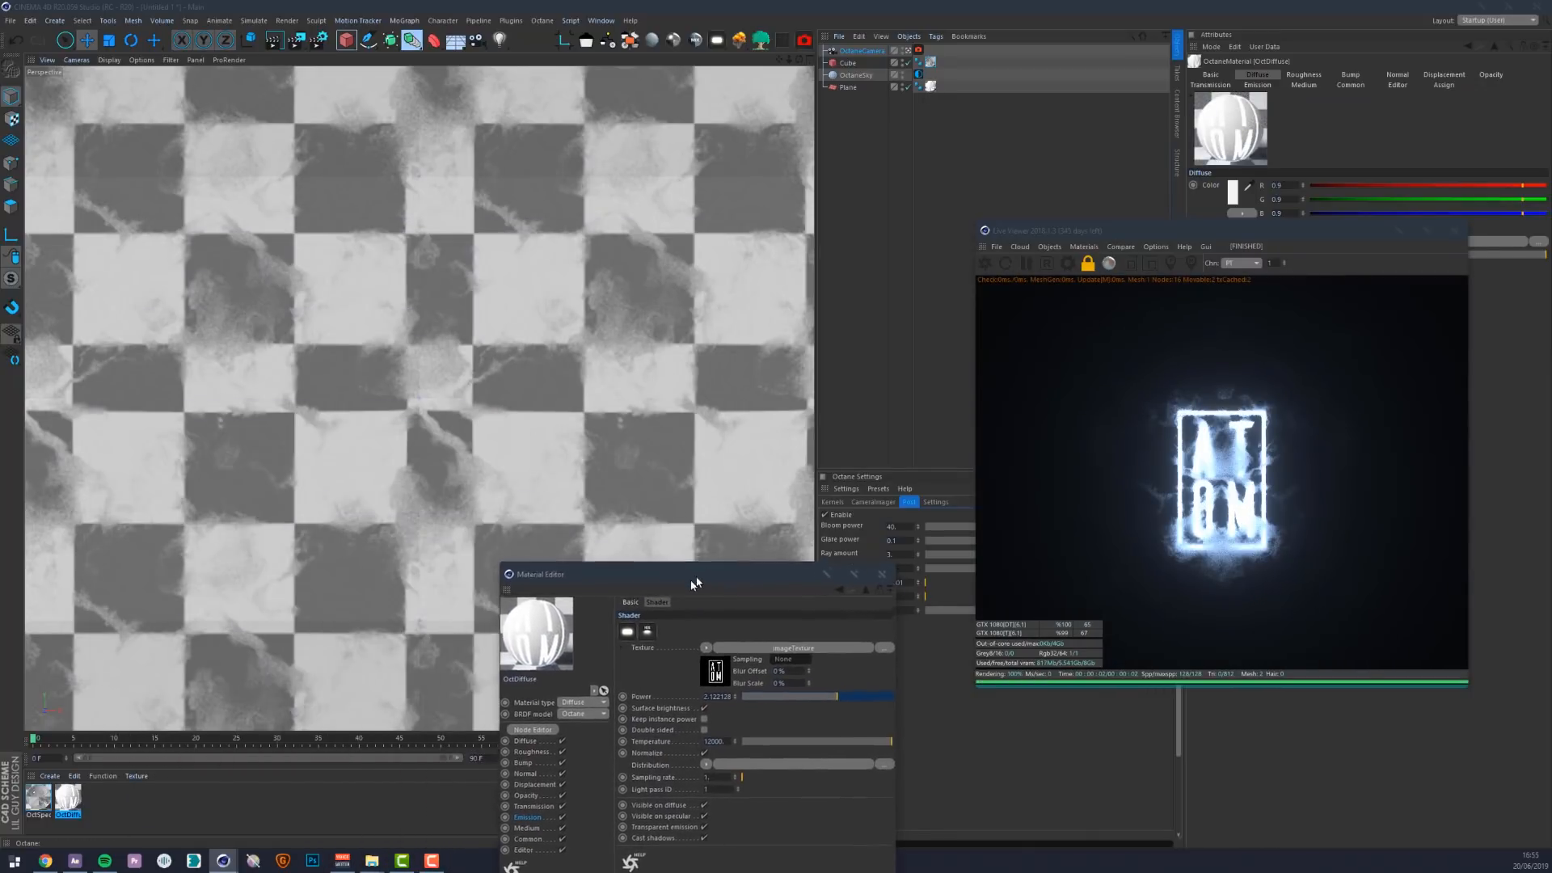
Enlarge the live render, rotate the thin cube about 33° around Z and shift it to about X -102 cm, Y 57 cm
left_click_drag(976, 220, 720, 127)
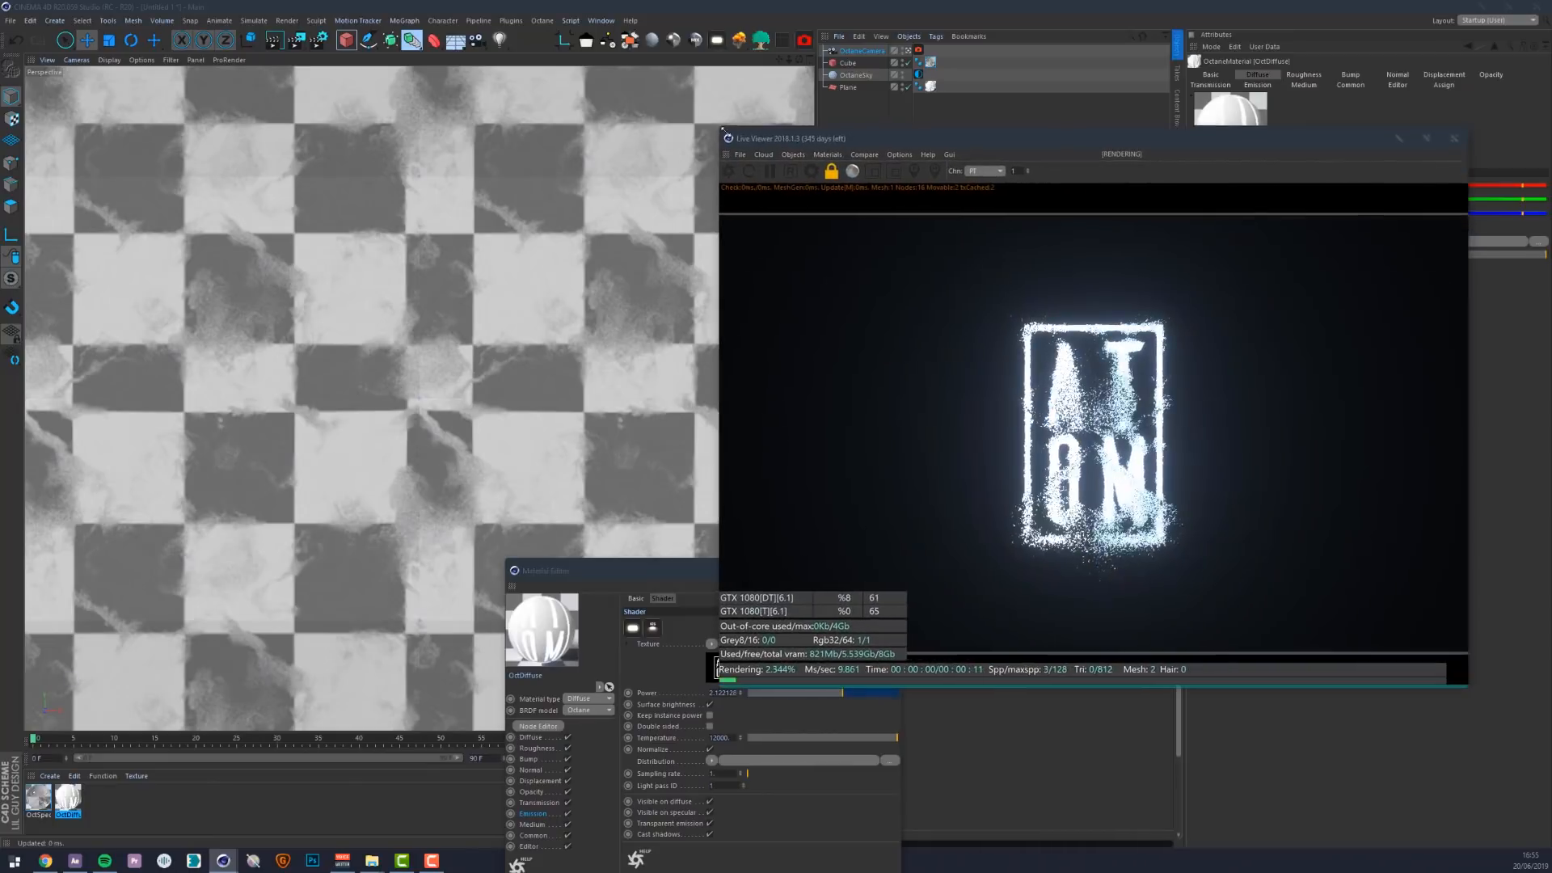
left_click(848, 63)
key("r")
left_click_drag(470, 353, 488, 388)
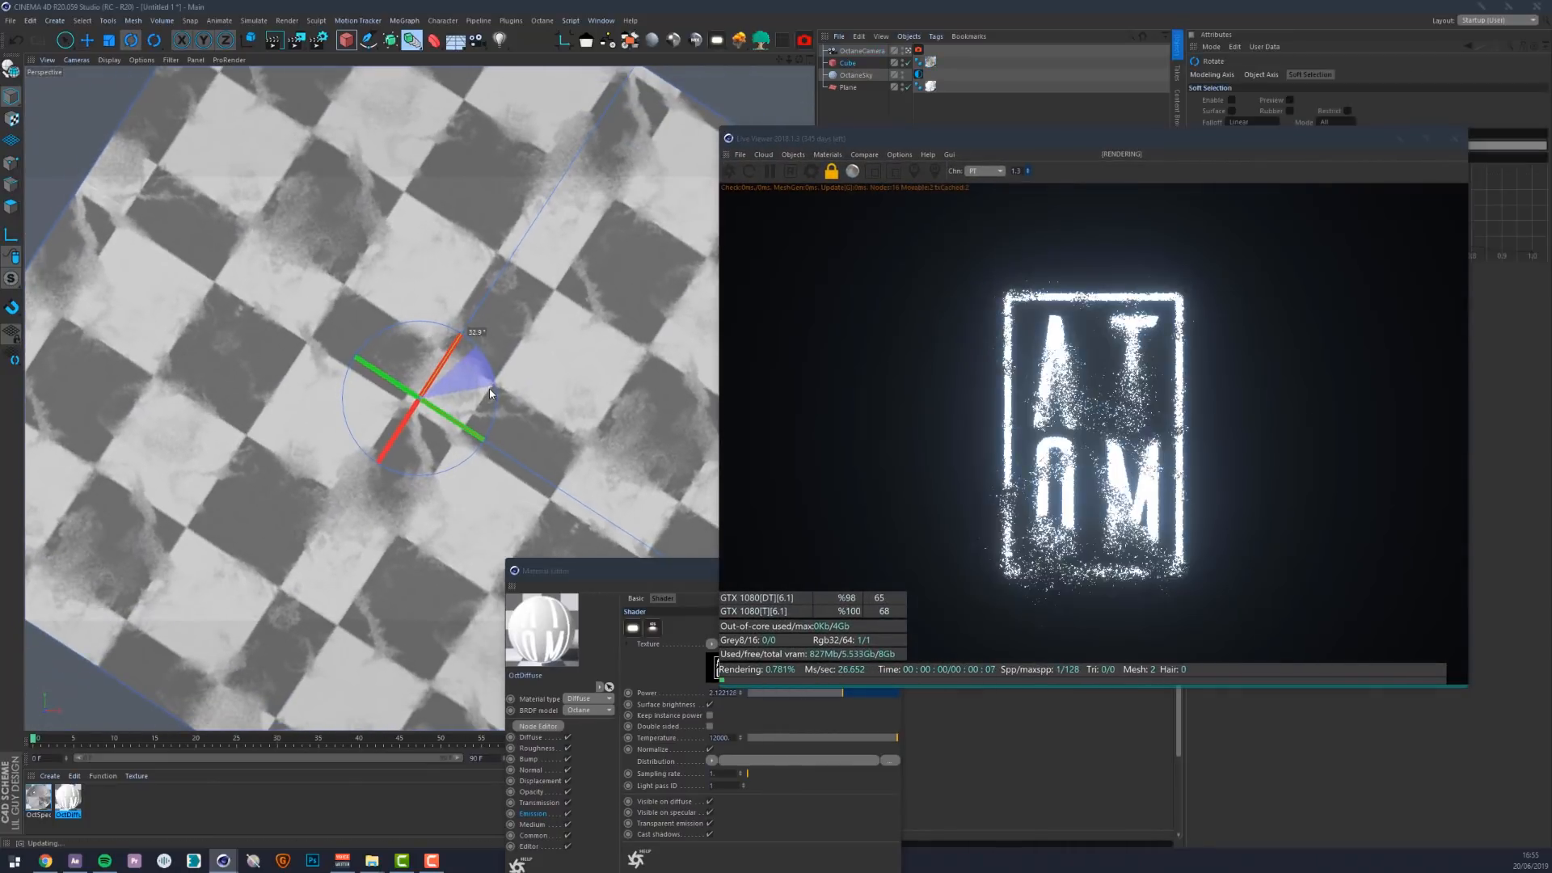
key("e")
left_click_drag(467, 469, 382, 425)
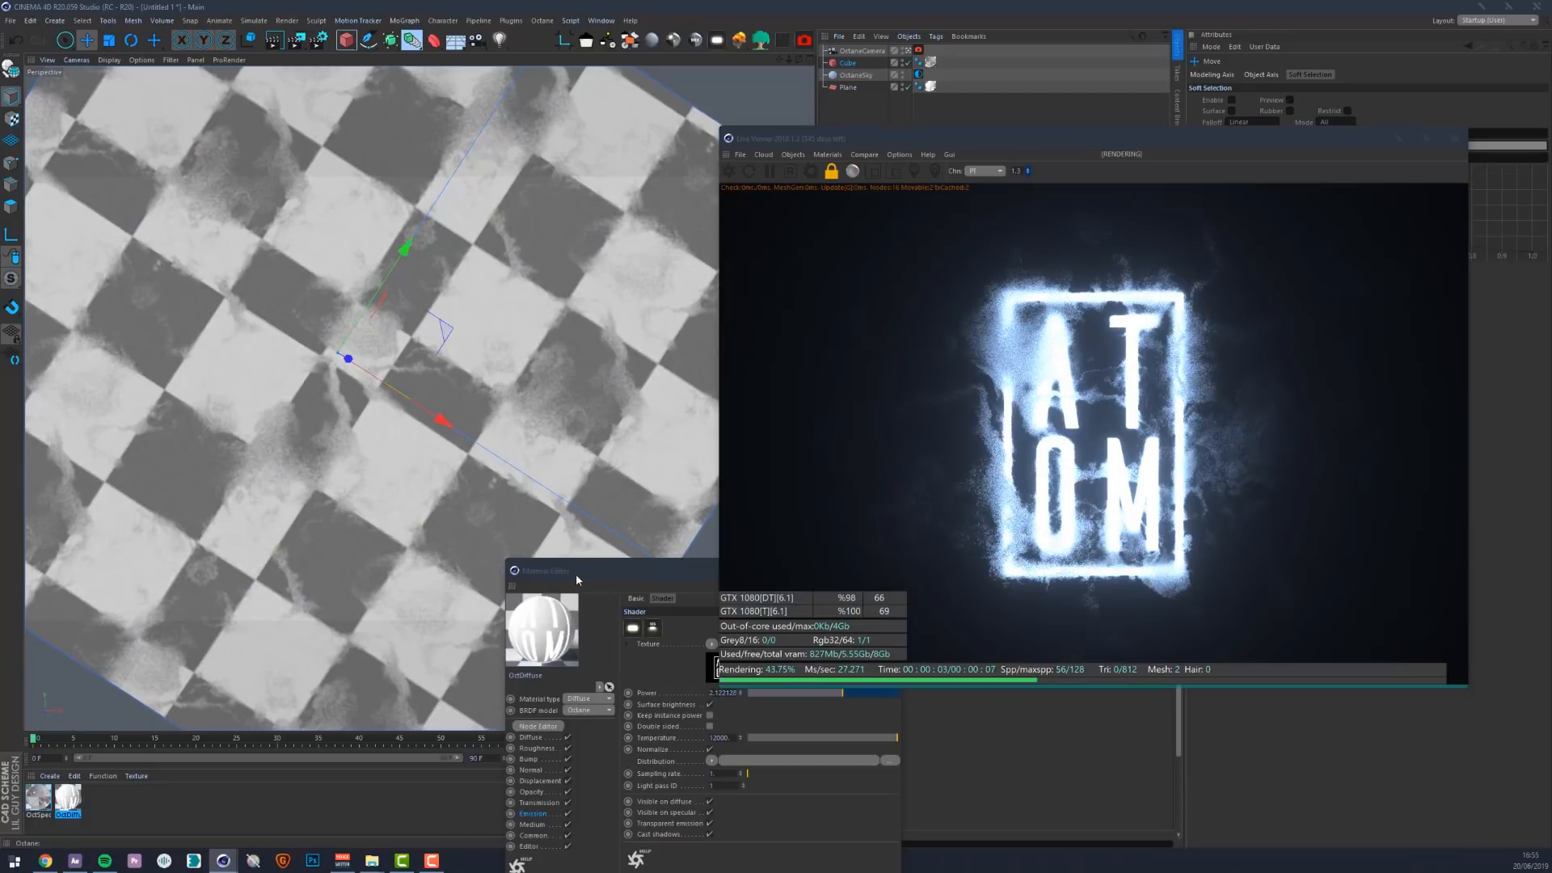
Copy the specular material's roughness image shader and paste it into its bump channel
left_click_drag(582, 570, 440, 305)
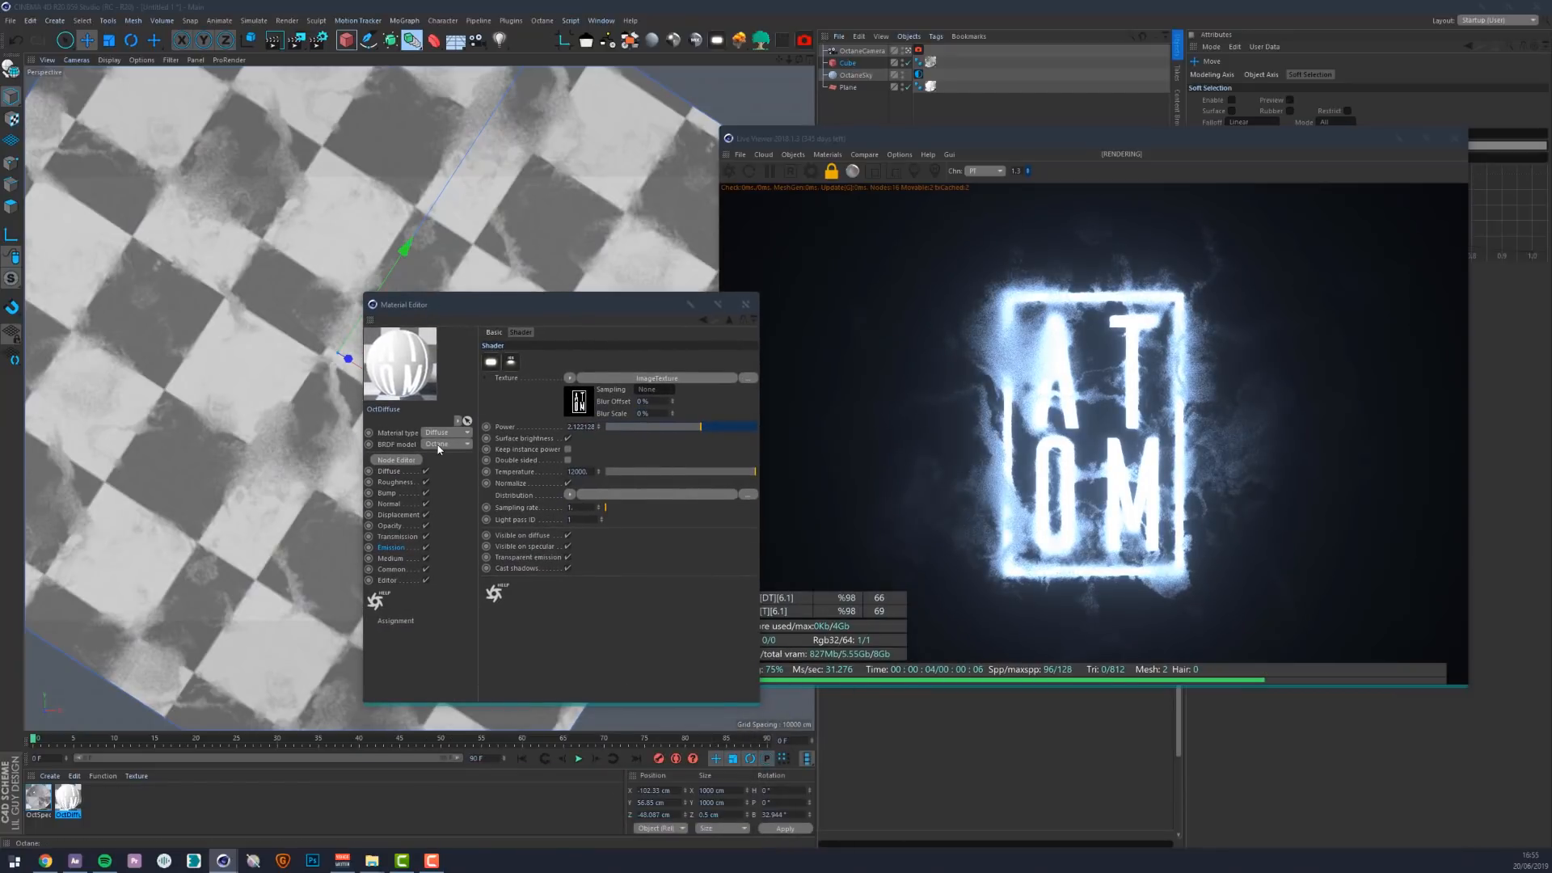
left_click(38, 798)
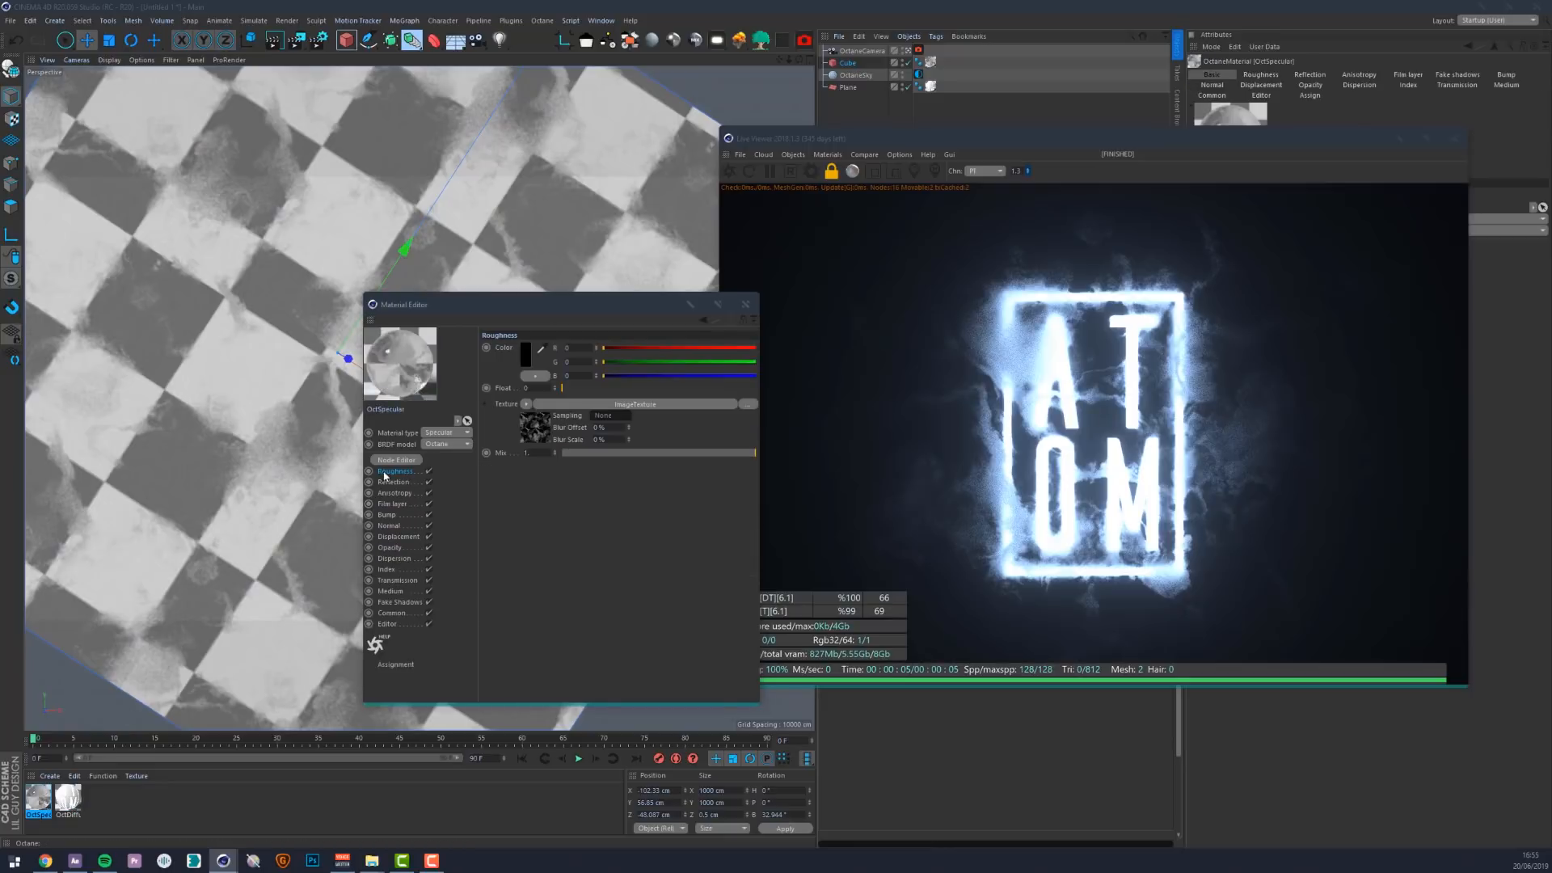
left_click(526, 404)
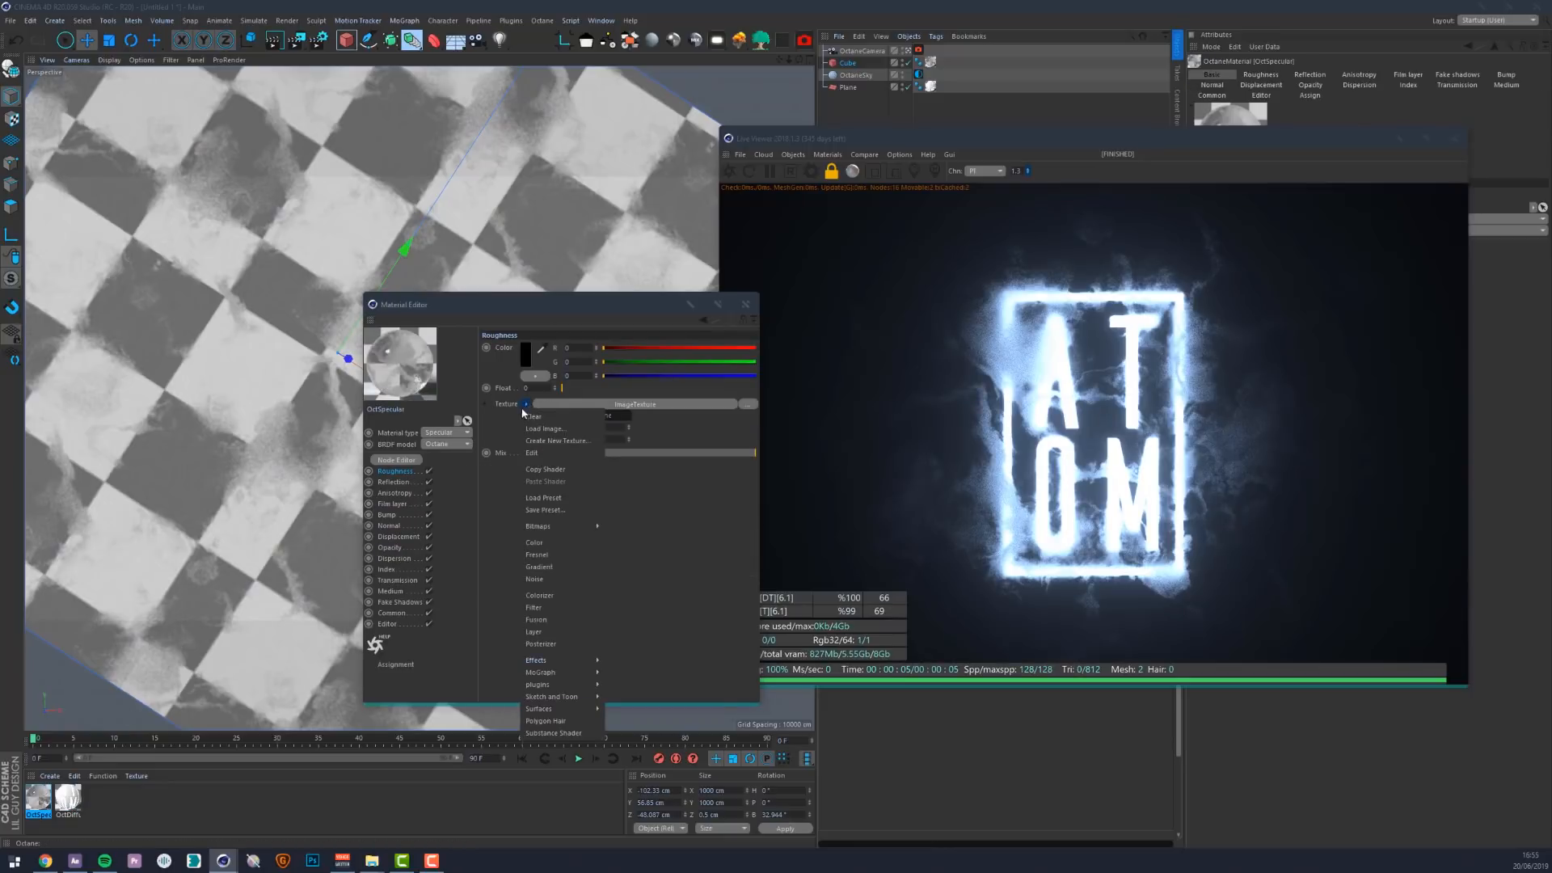
left_click(531, 469)
left_click(386, 516)
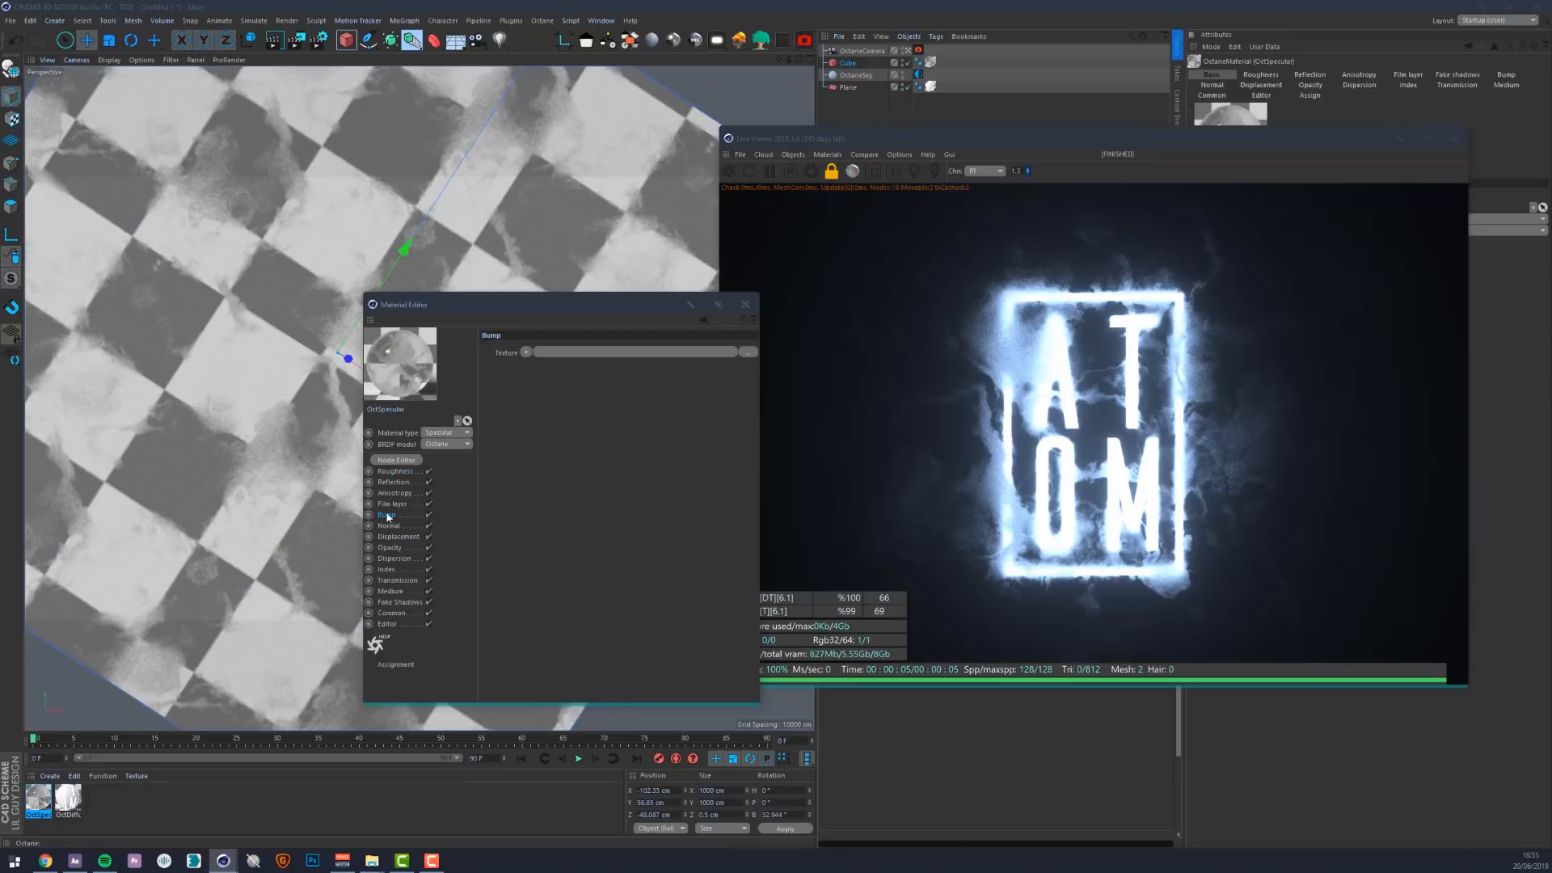
left_click(526, 352)
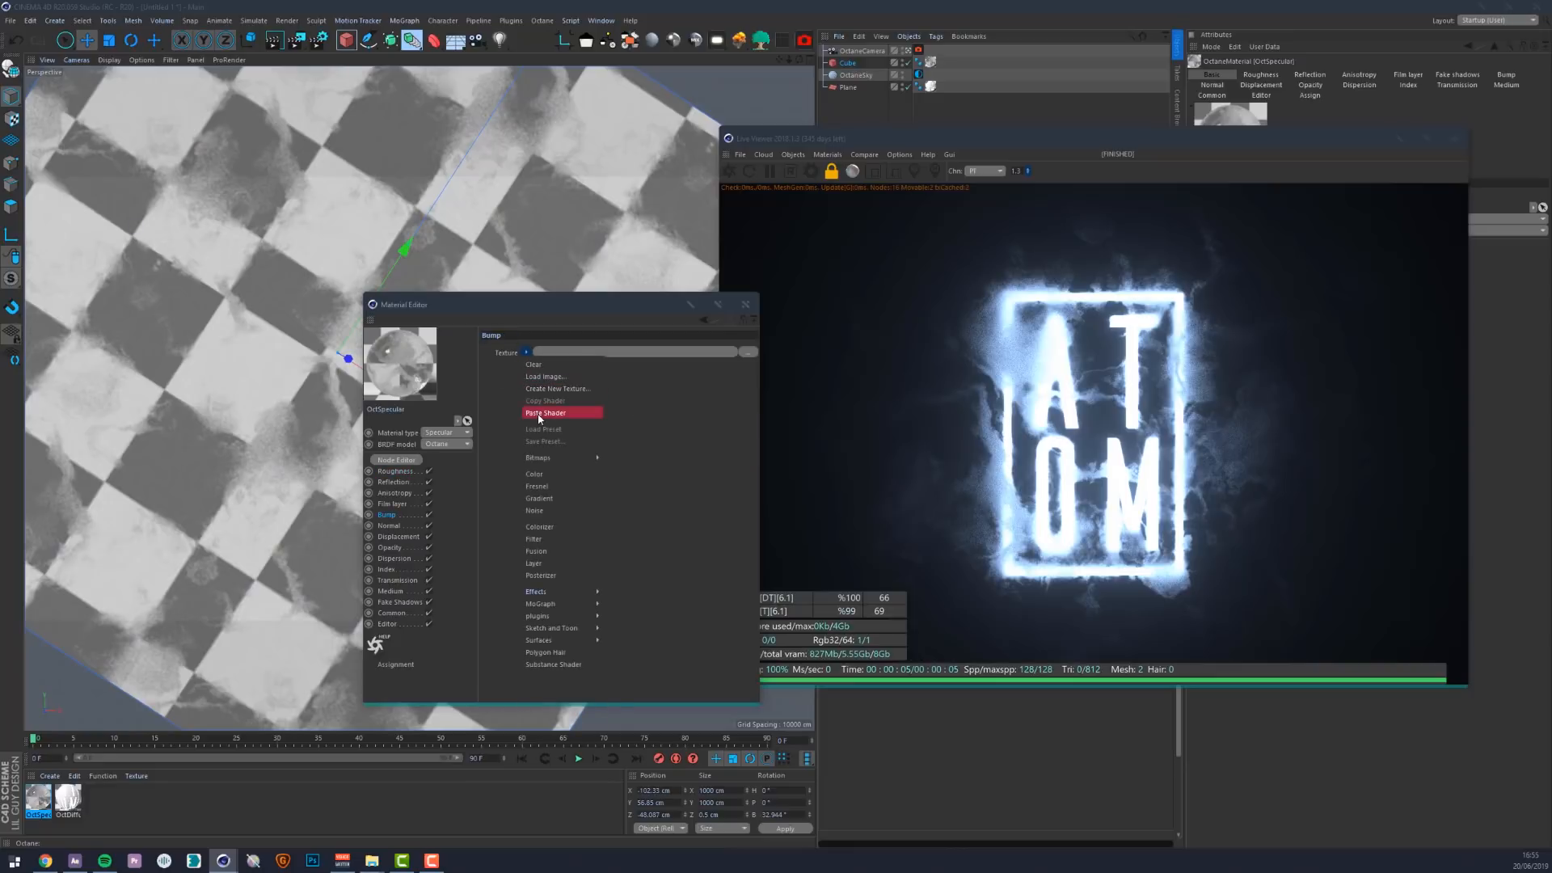
left_click(539, 414)
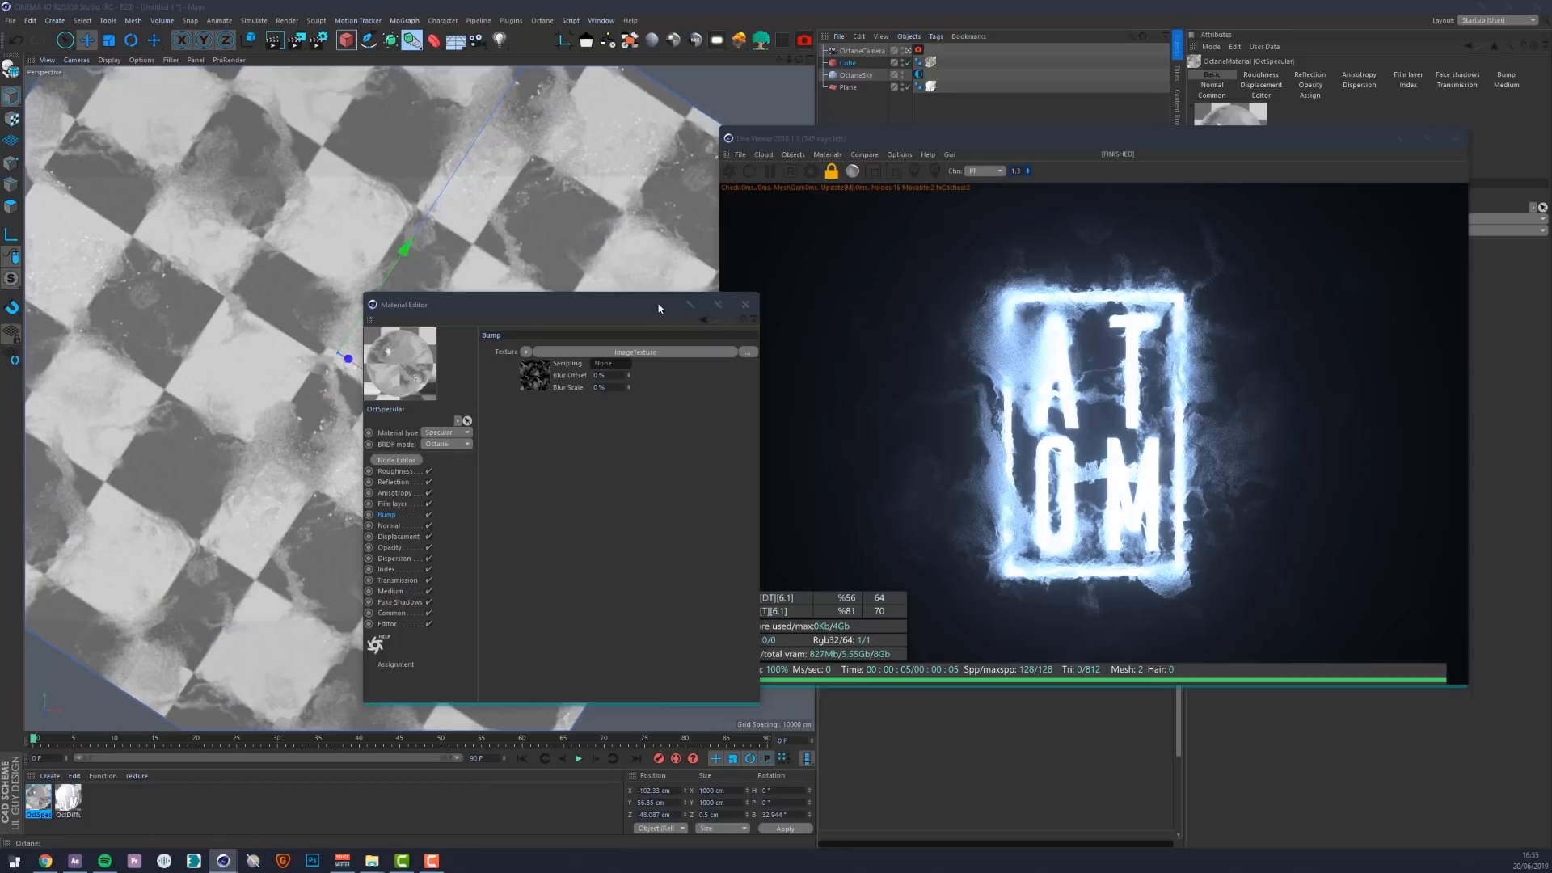
Move the live render window over the viewport to uncover the Octane post-processing settings
left_click_drag(659, 308, 459, 245)
left_click_drag(815, 139, 164, 201)
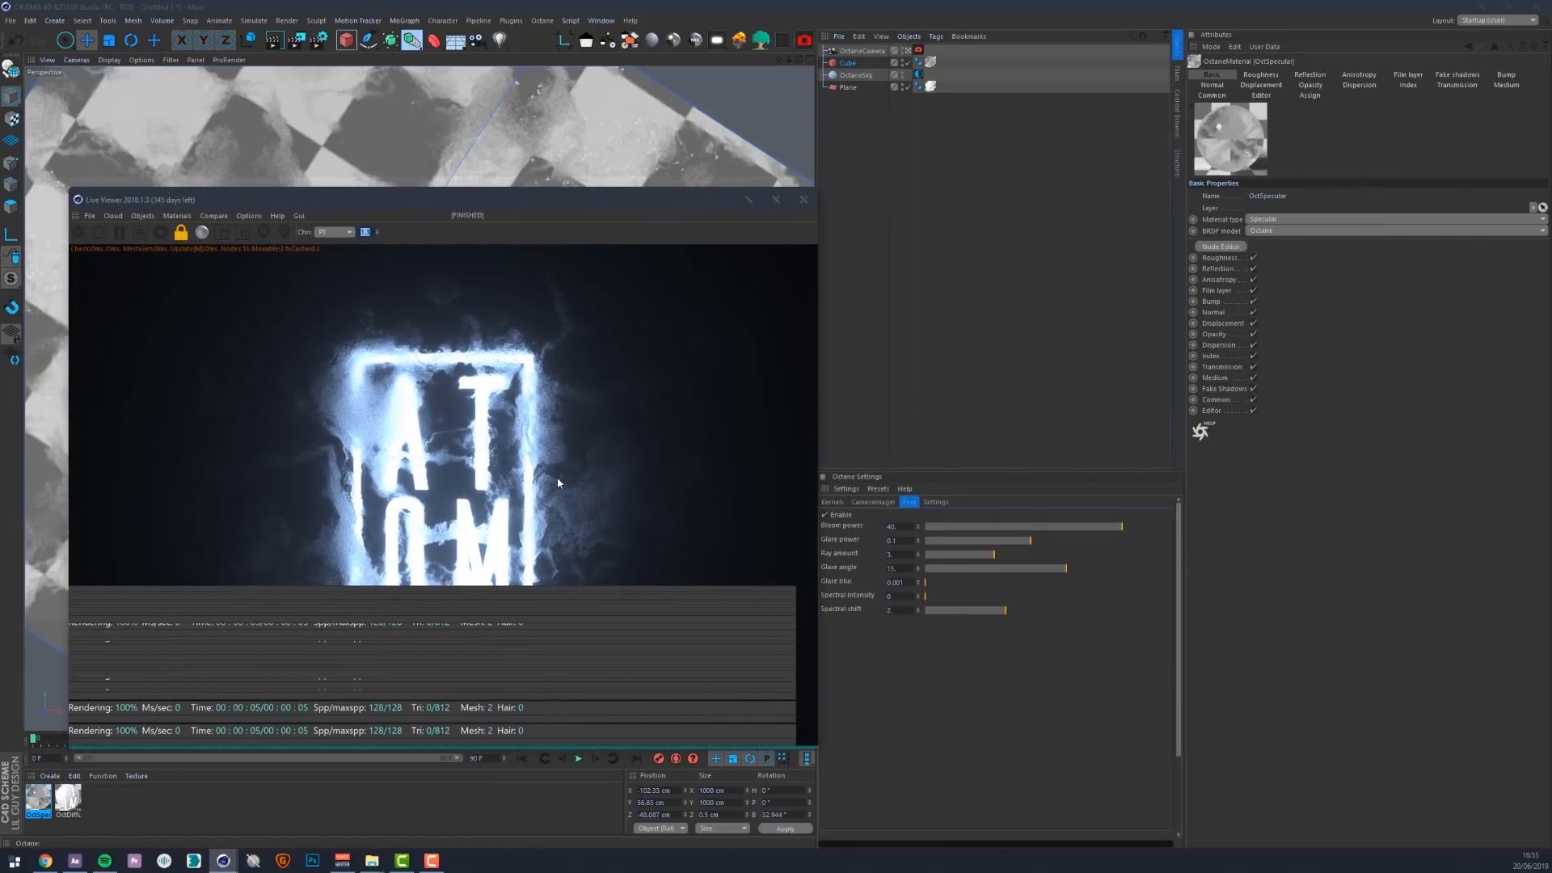
Set the bloom power in the Octane post-processing settings to 80
left_click(377, 235)
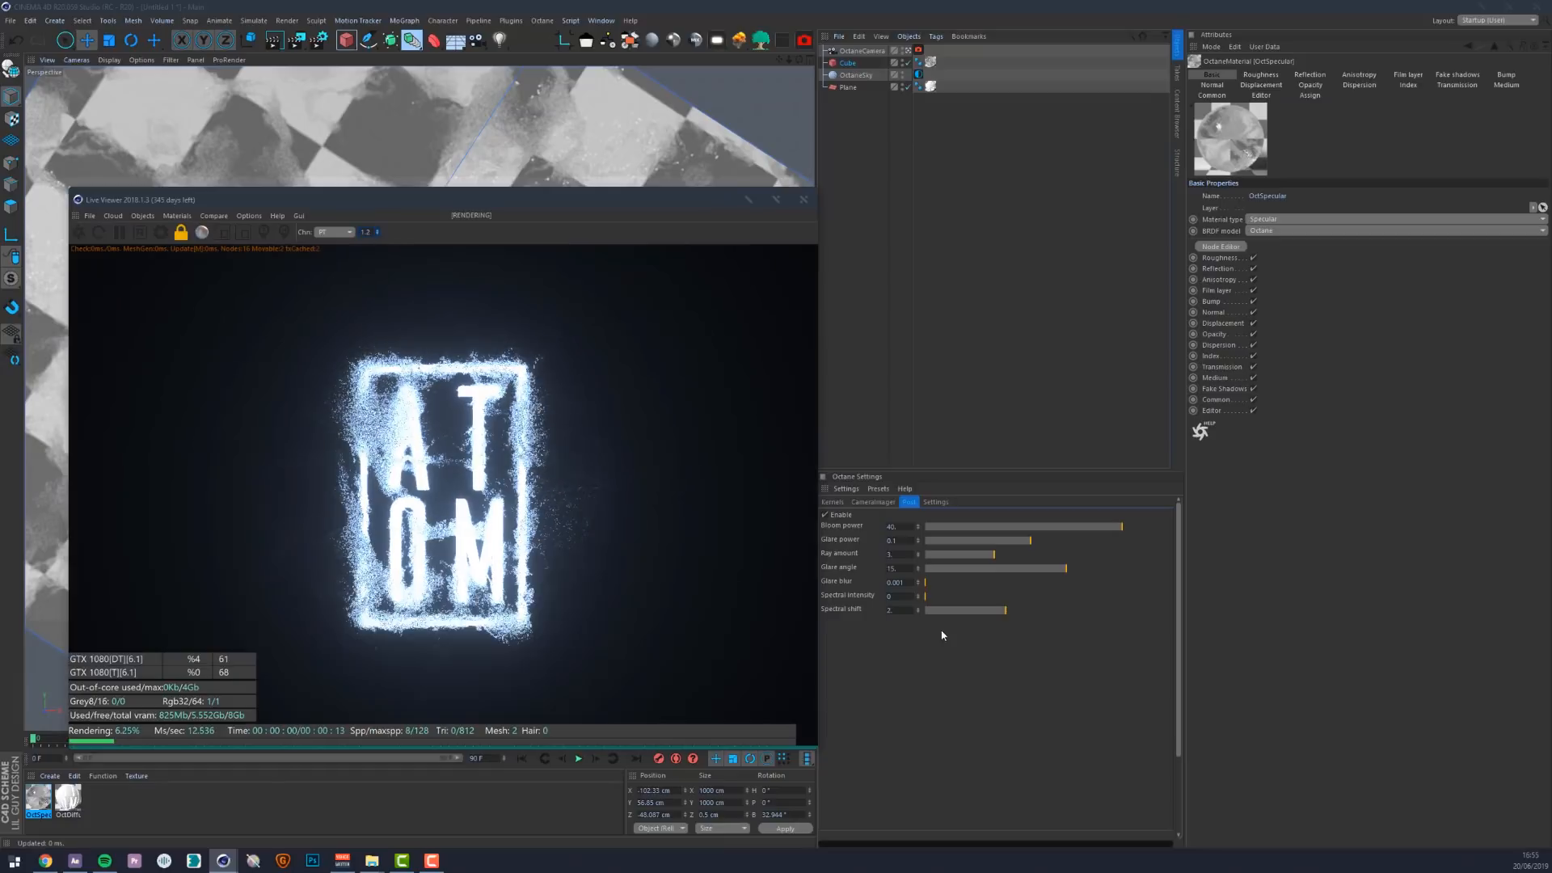
double_click(891, 527)
type("80")
key("Tab")
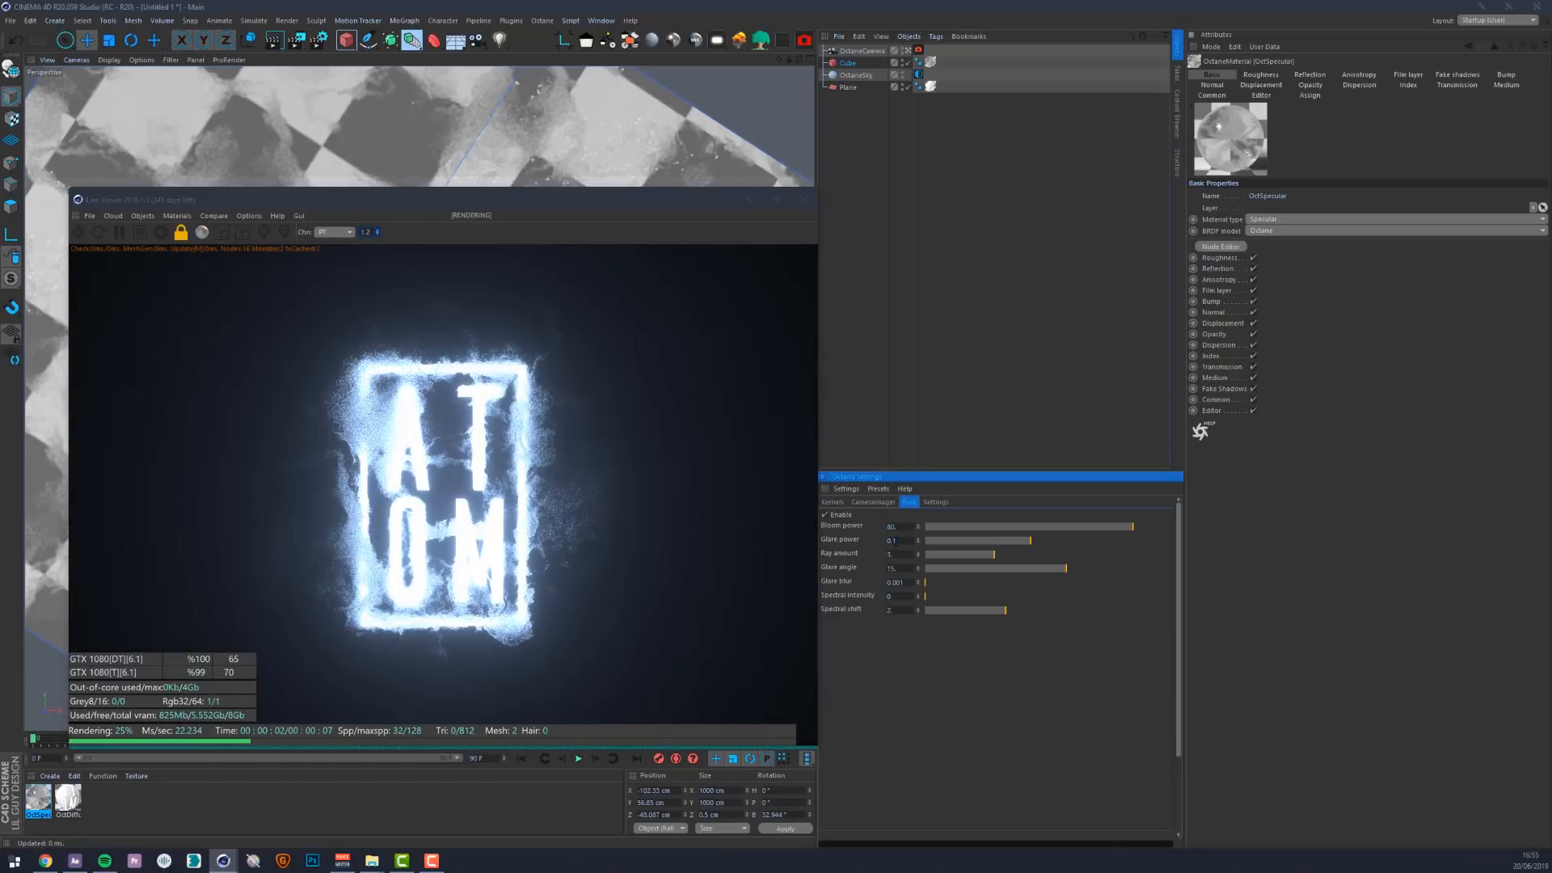
In the Octane camera imager, lower the exposure to about 0.4 and gamma to about 1.8, and raise highlight compression to about 0.03
left_click(873, 502)
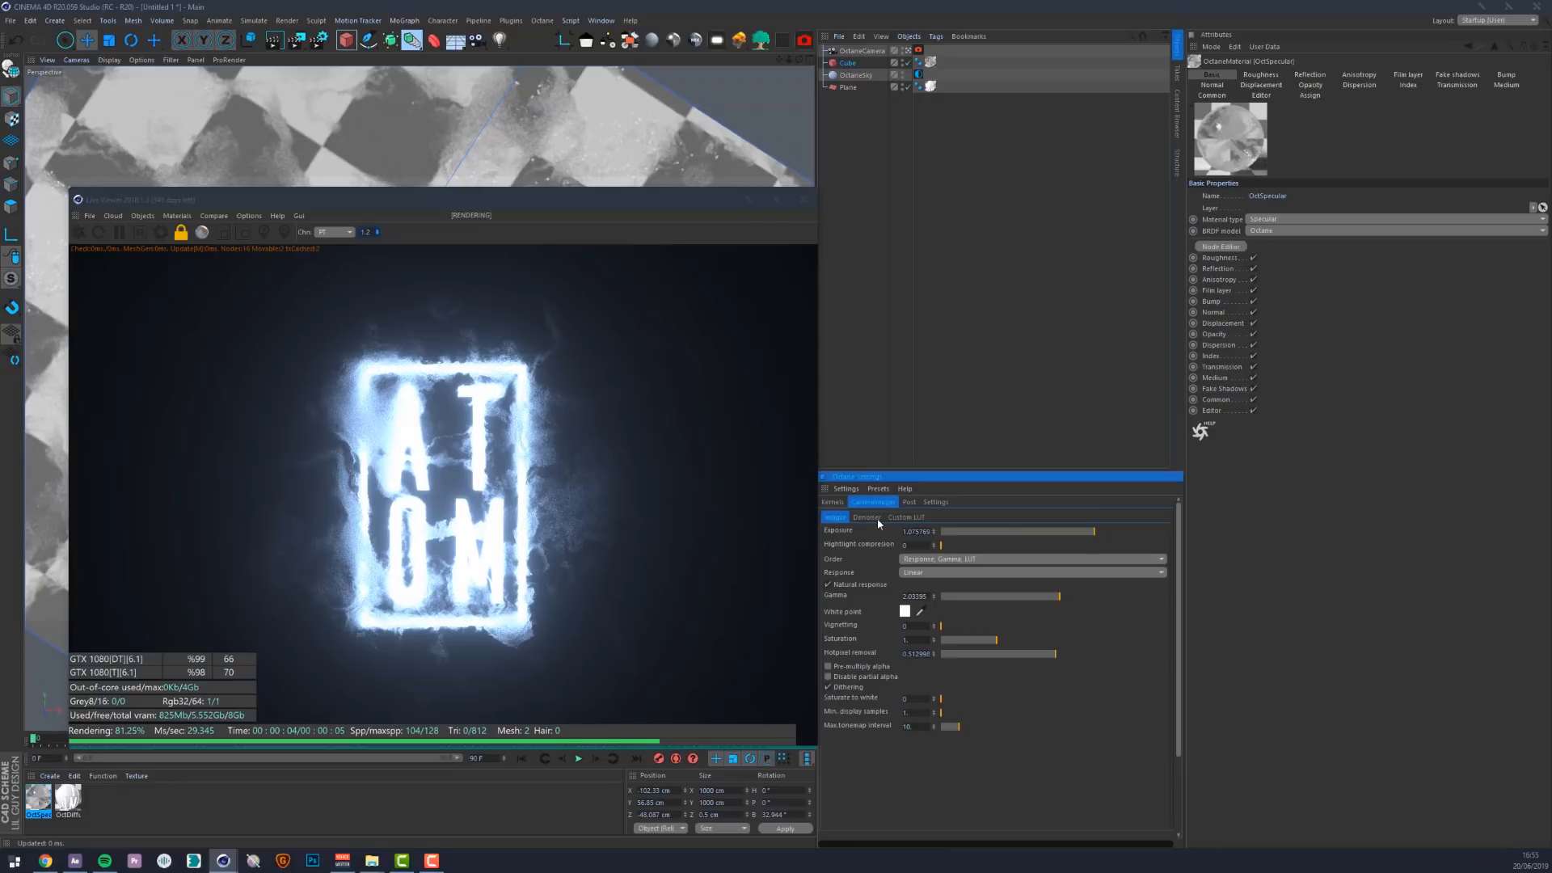
left_click_drag(1090, 532, 1080, 532)
left_click_drag(1055, 596, 1058, 598)
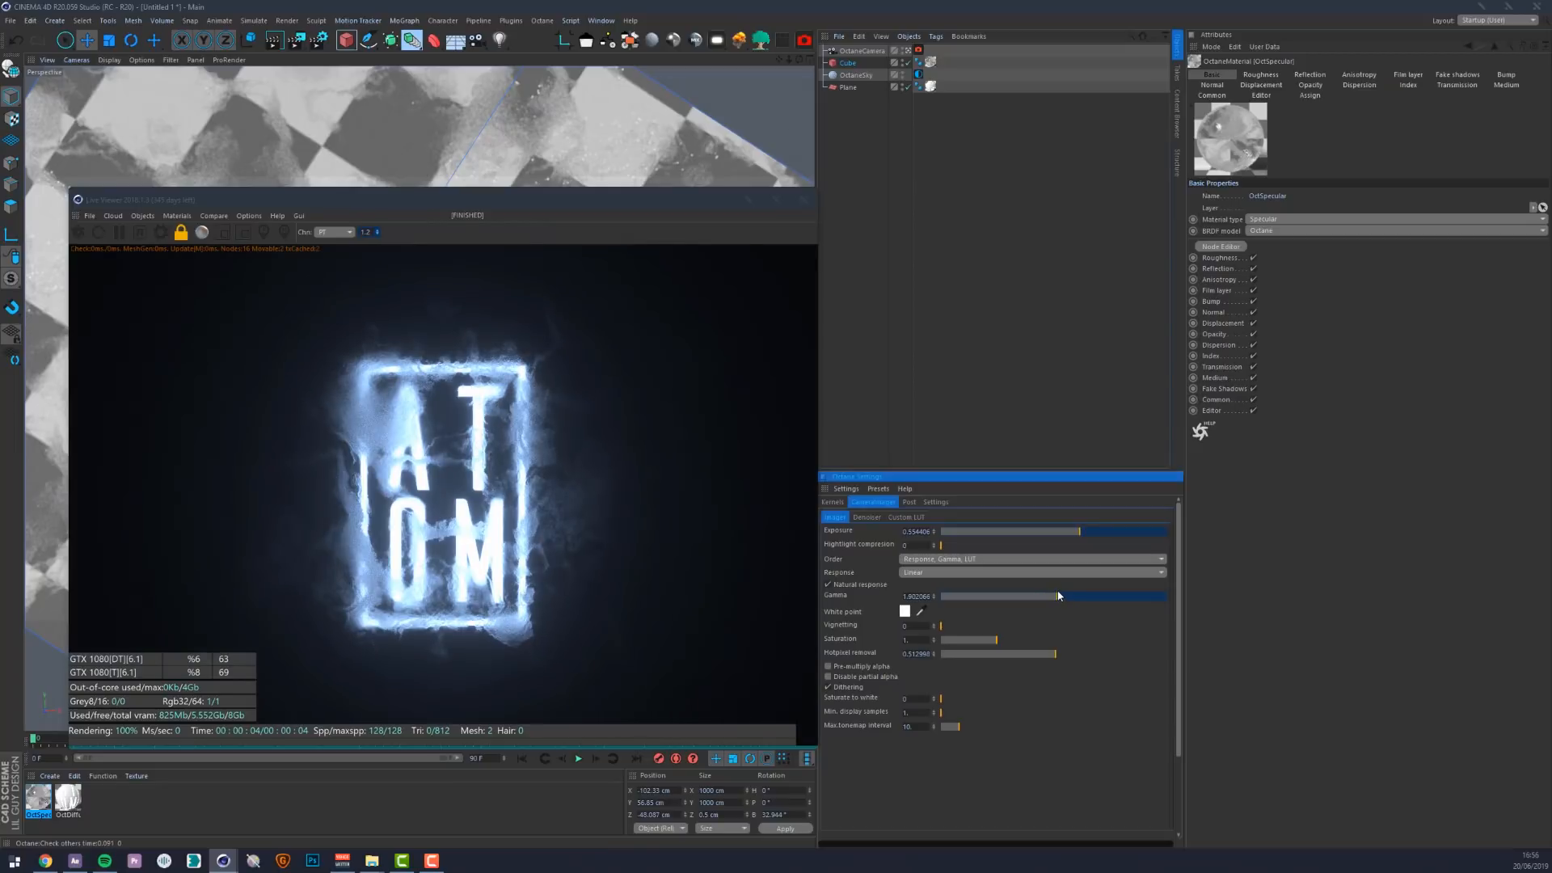
left_click_drag(1080, 532, 1071, 535)
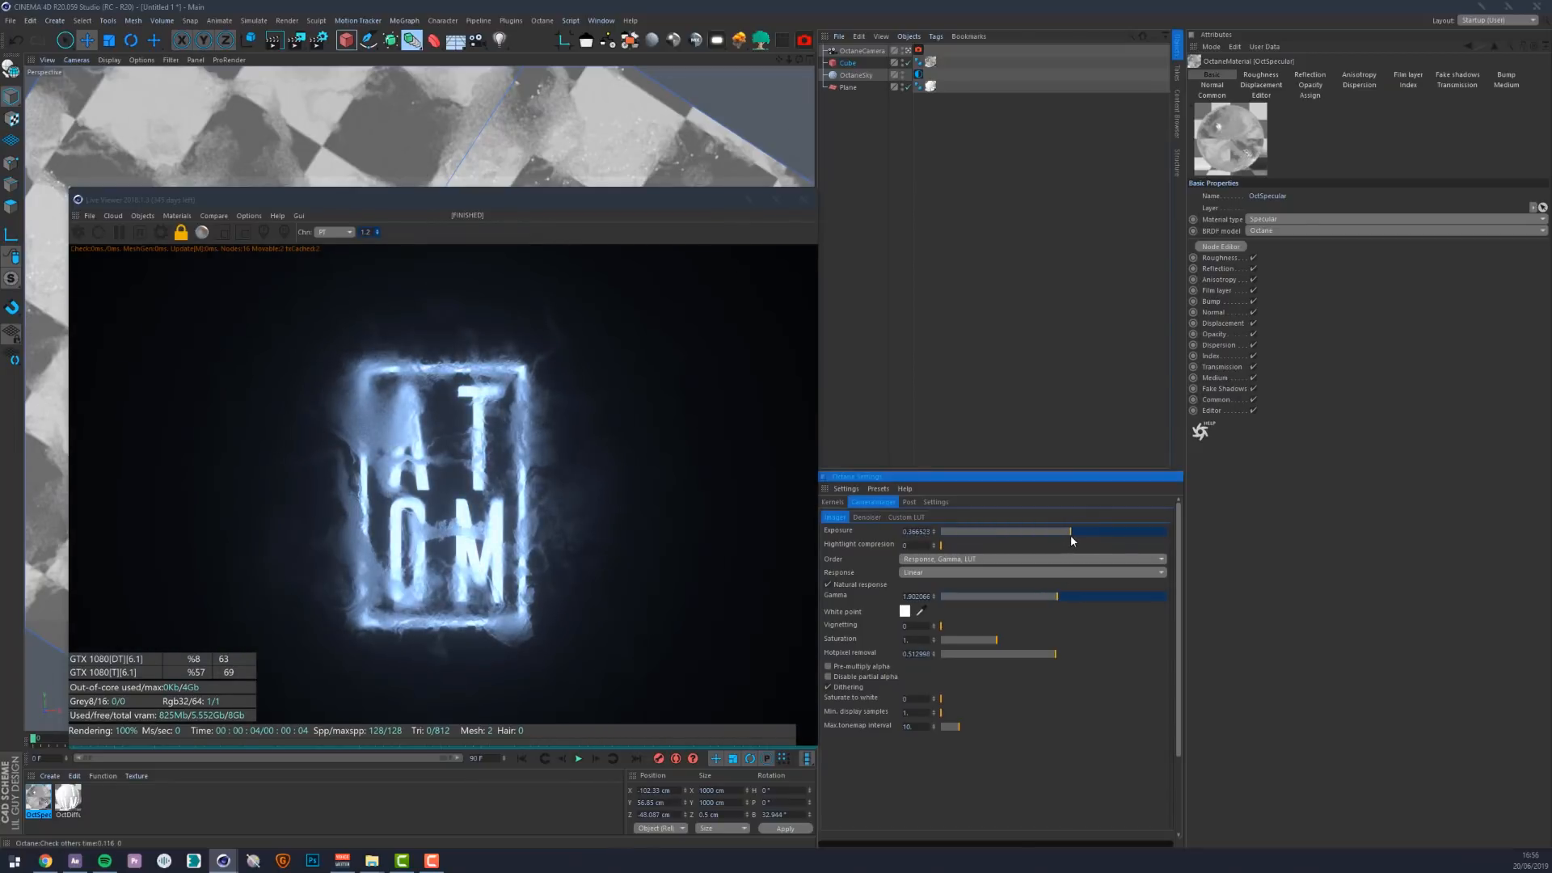
left_click_drag(940, 546, 728, 567)
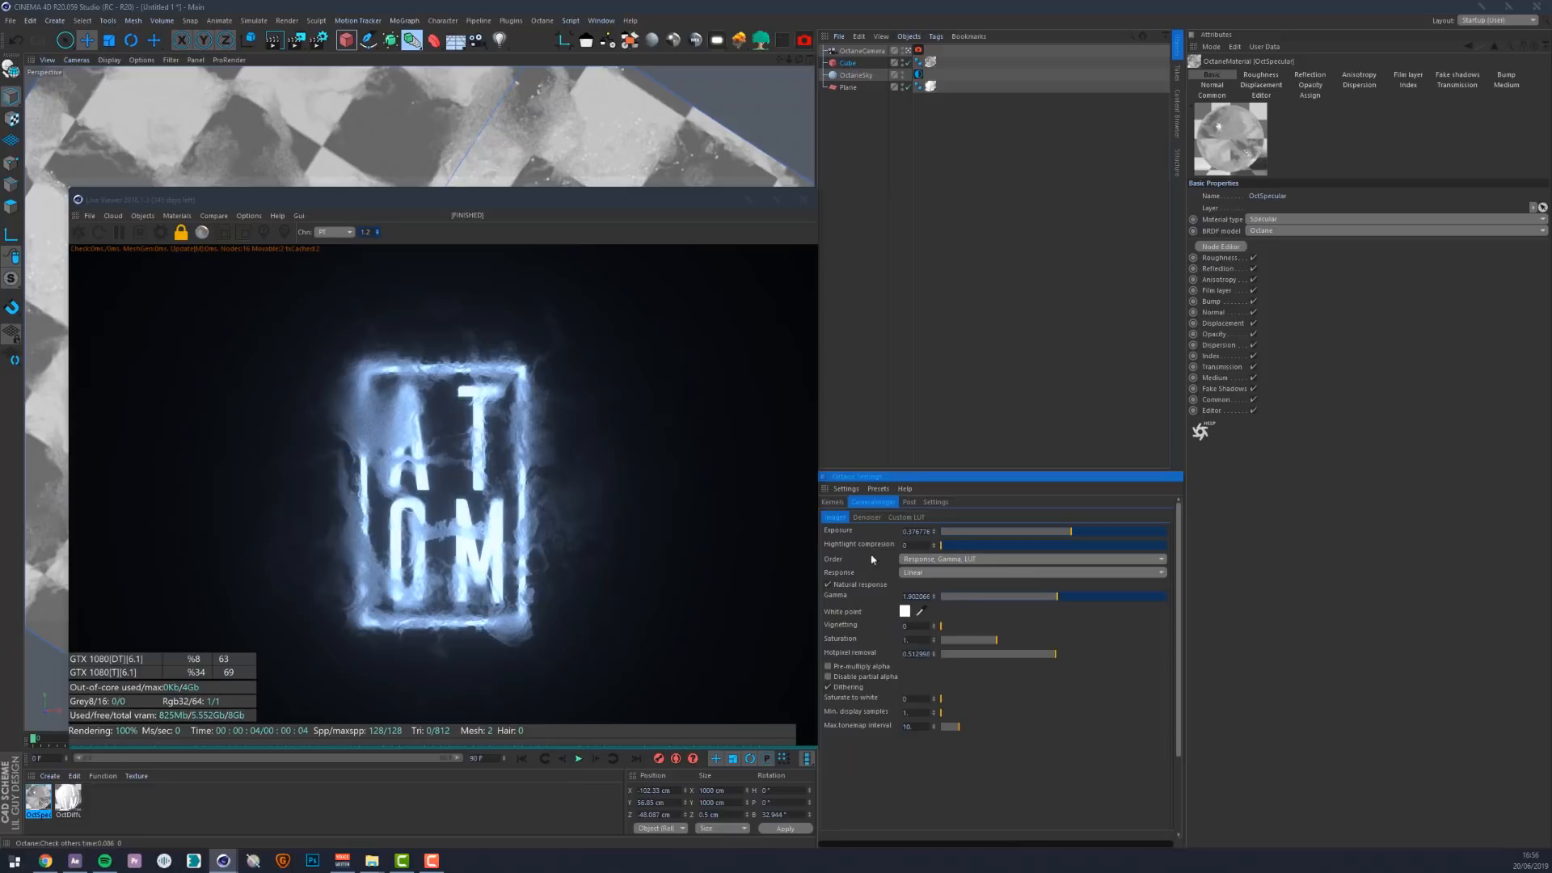
left_click_drag(873, 558, 1072, 532)
Move and enlarge the live render window to show the whole render frame
left_click_drag(323, 204, 282, 121)
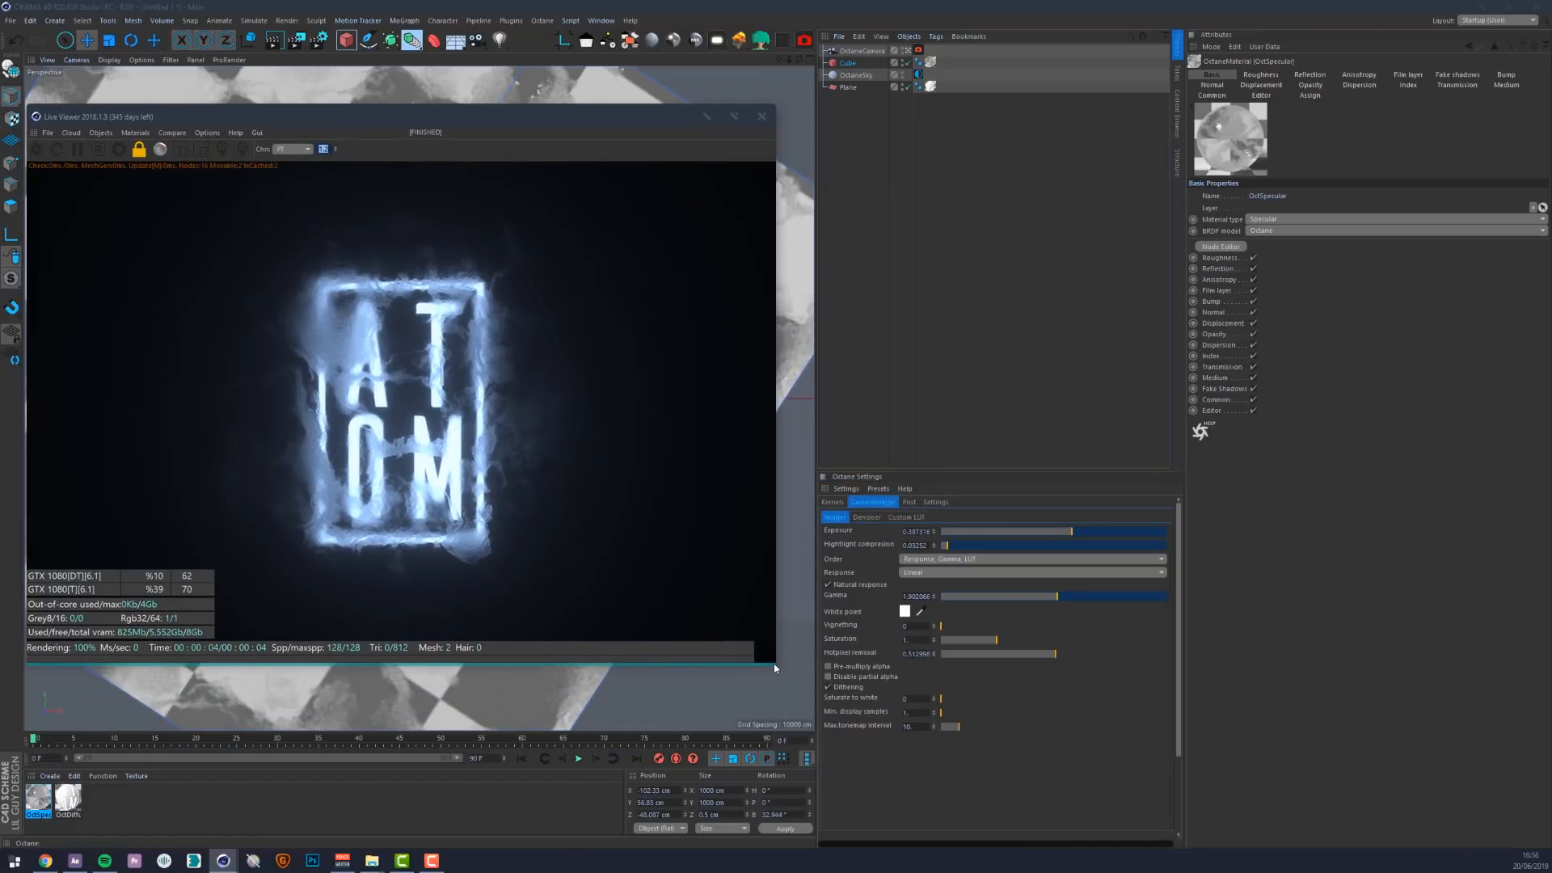
left_click_drag(774, 668, 1017, 786)
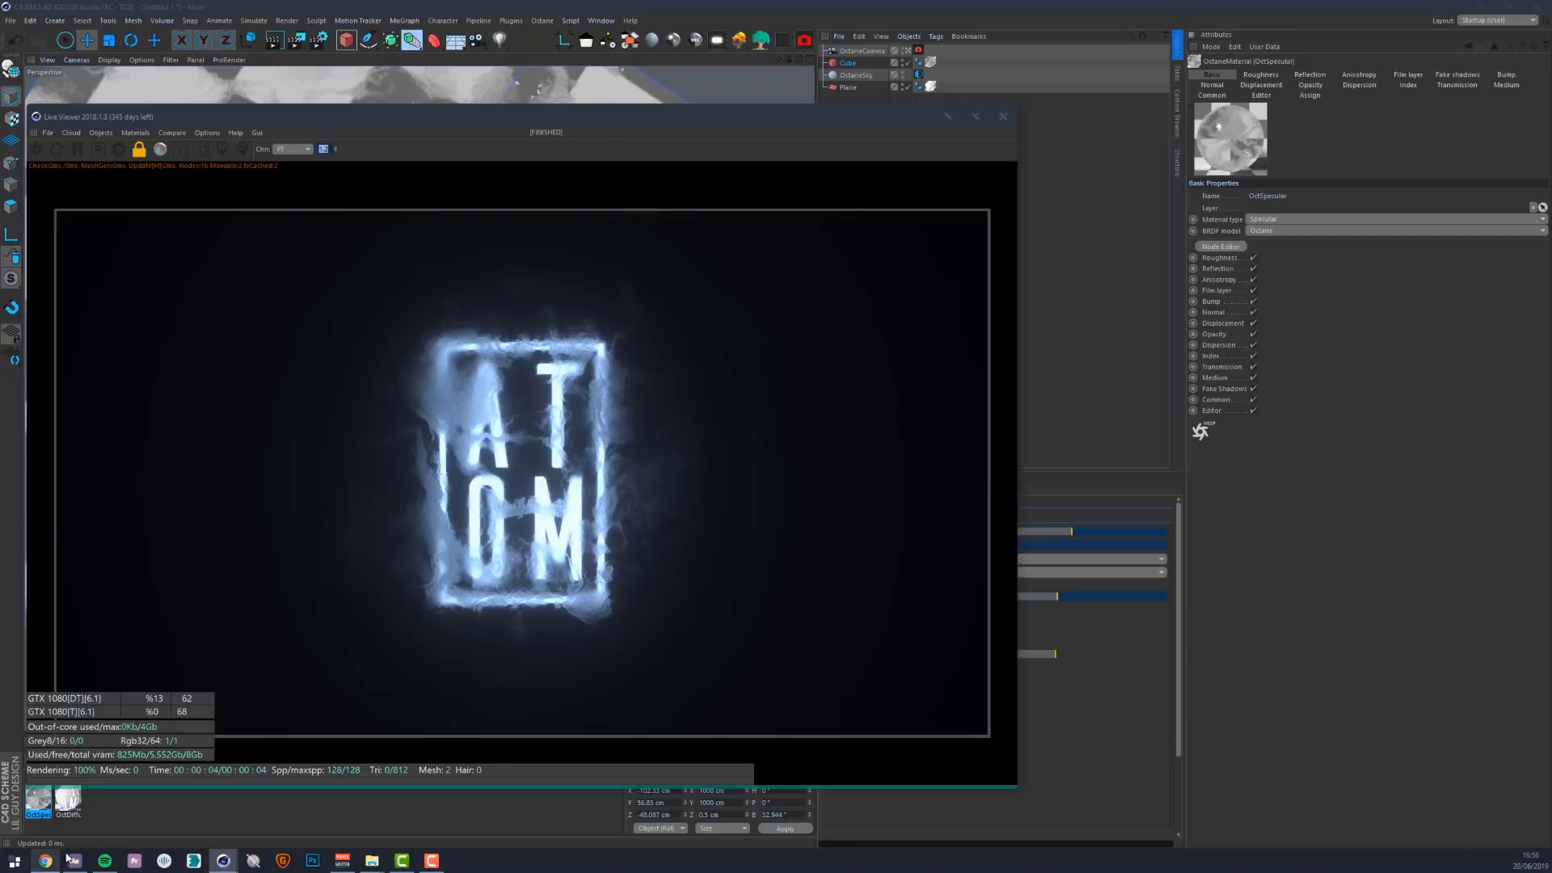
Switch to After Effects and create a new composition 1920 px wide and 1080 px high
mouse_move(76, 861)
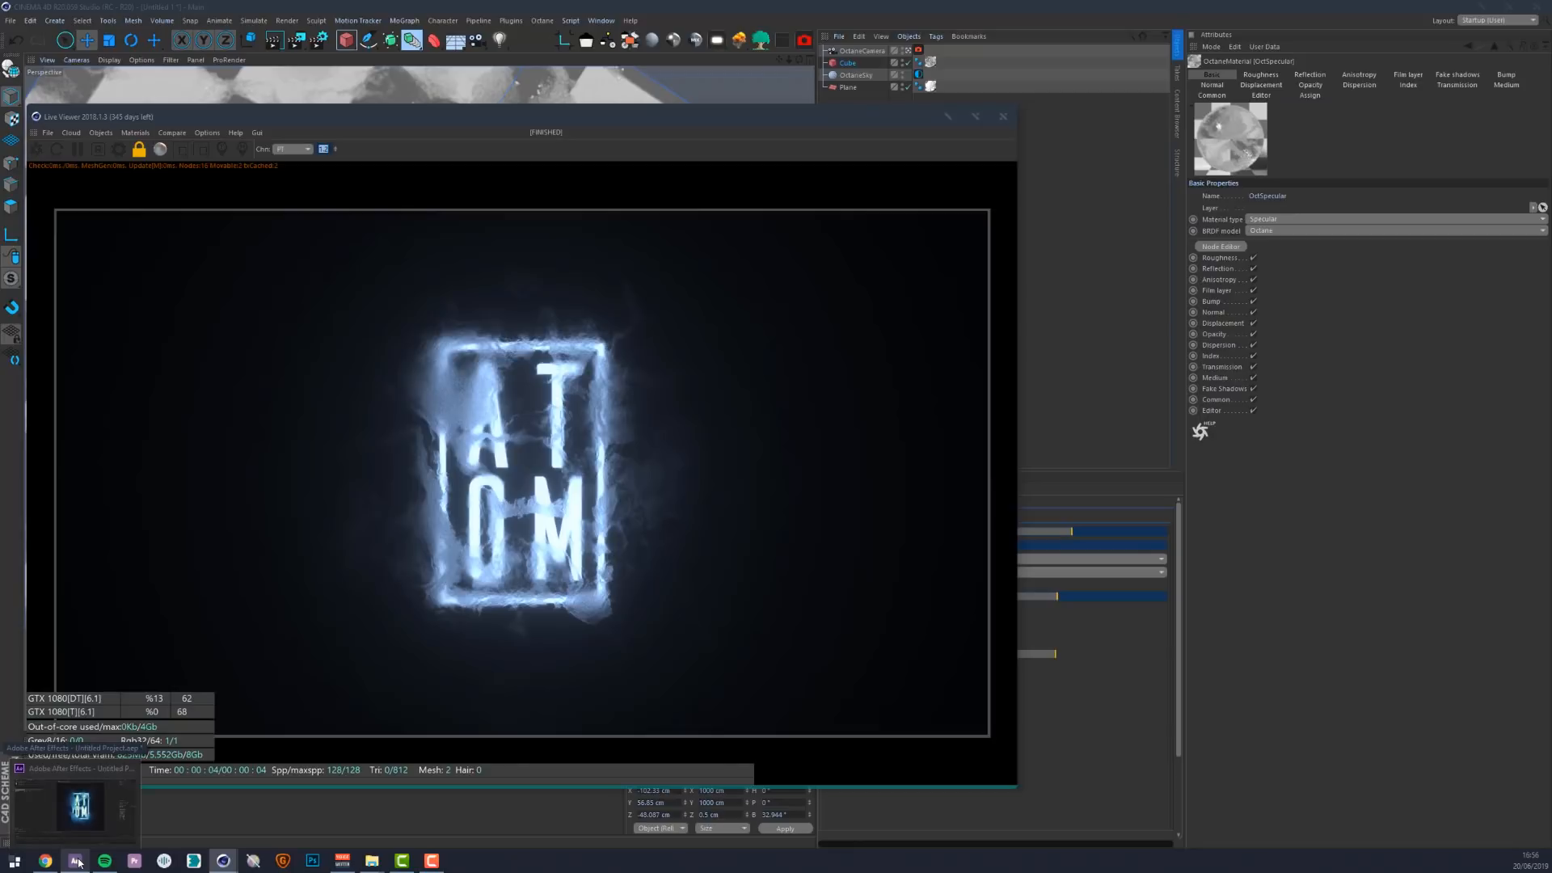
left_click(76, 861)
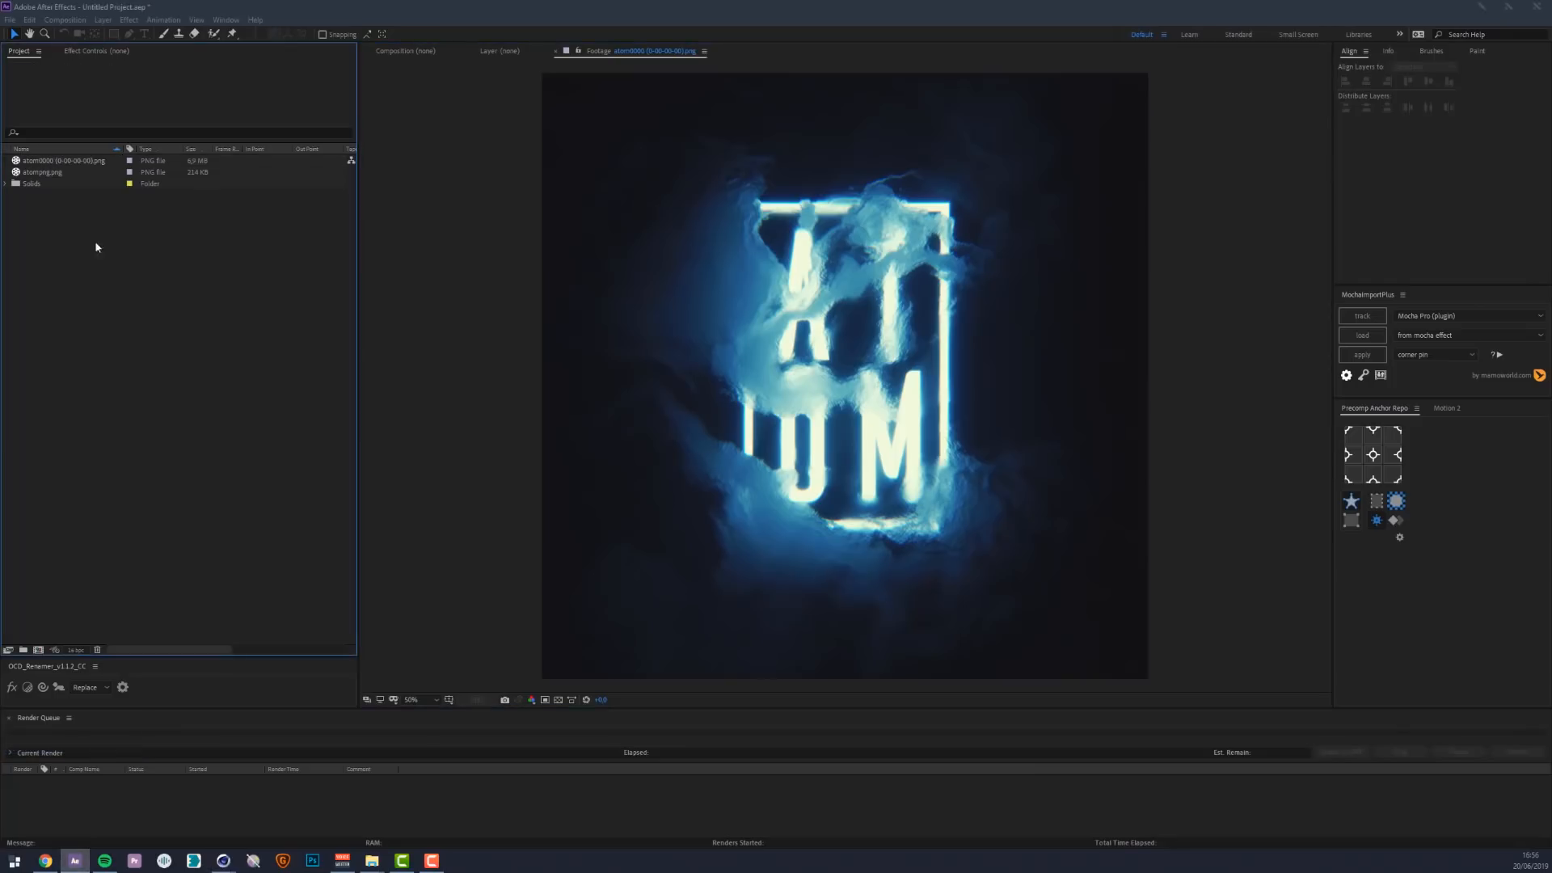
left_click(65, 19)
left_click(67, 35)
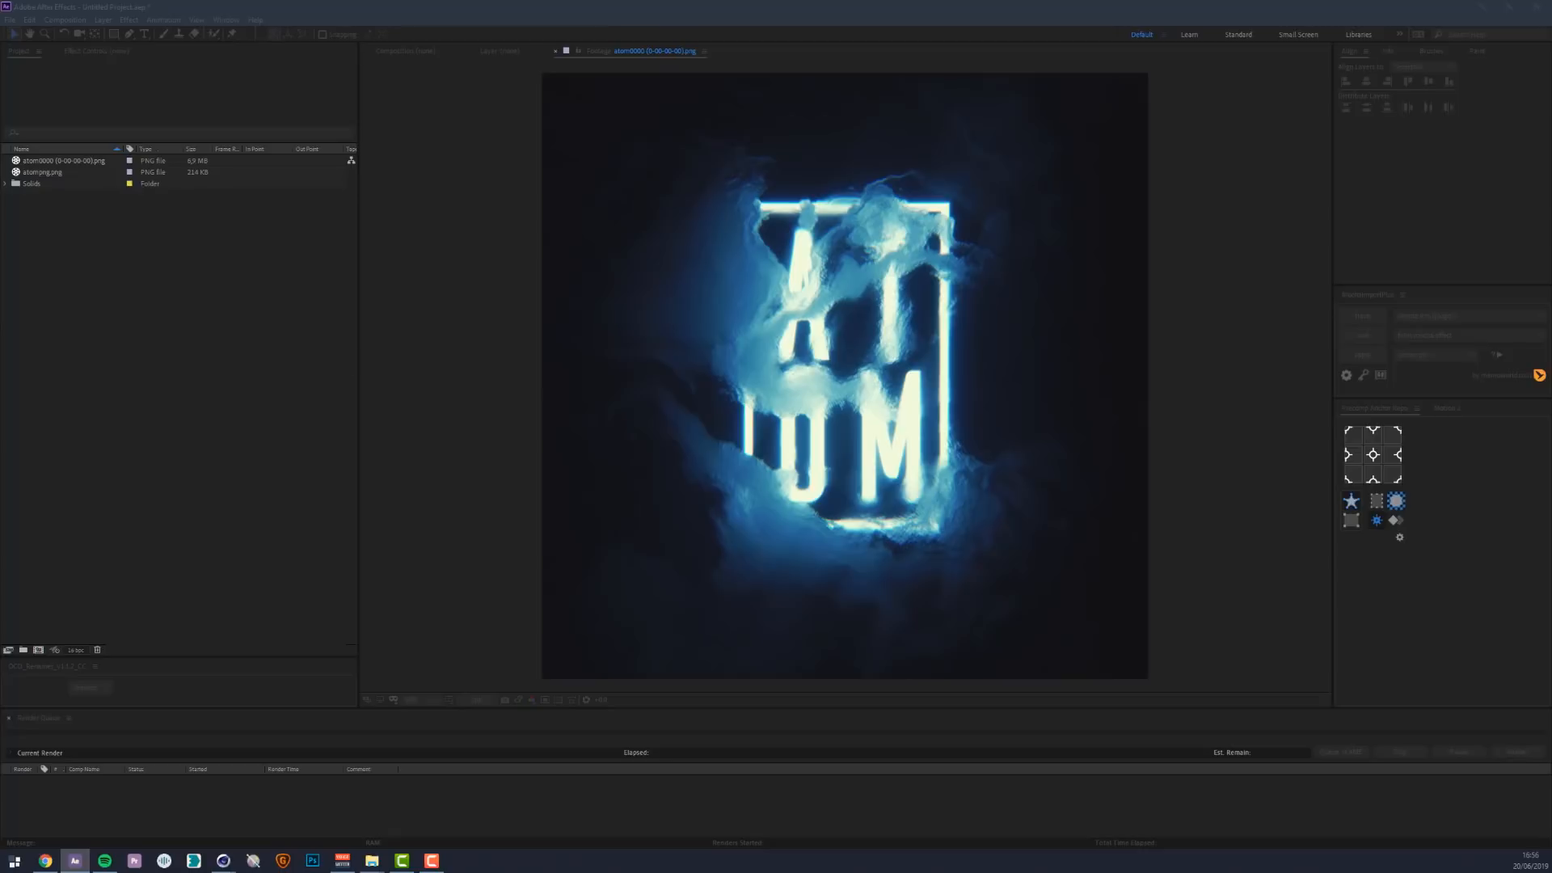
left_click_drag(425, 309, 416, 312)
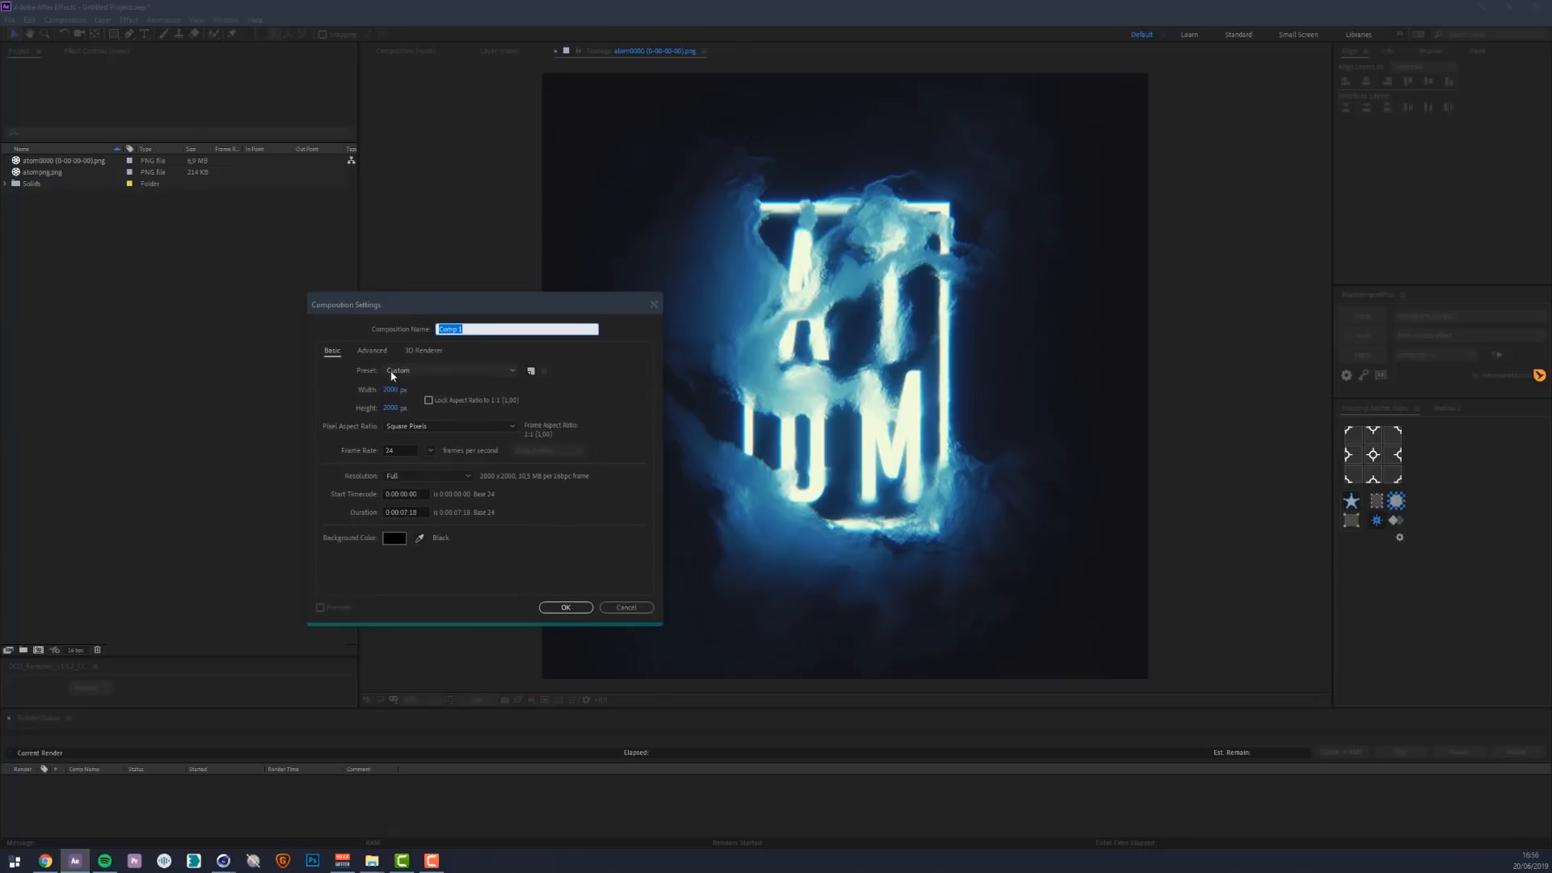
left_click(388, 389)
type("1920")
left_click(385, 408)
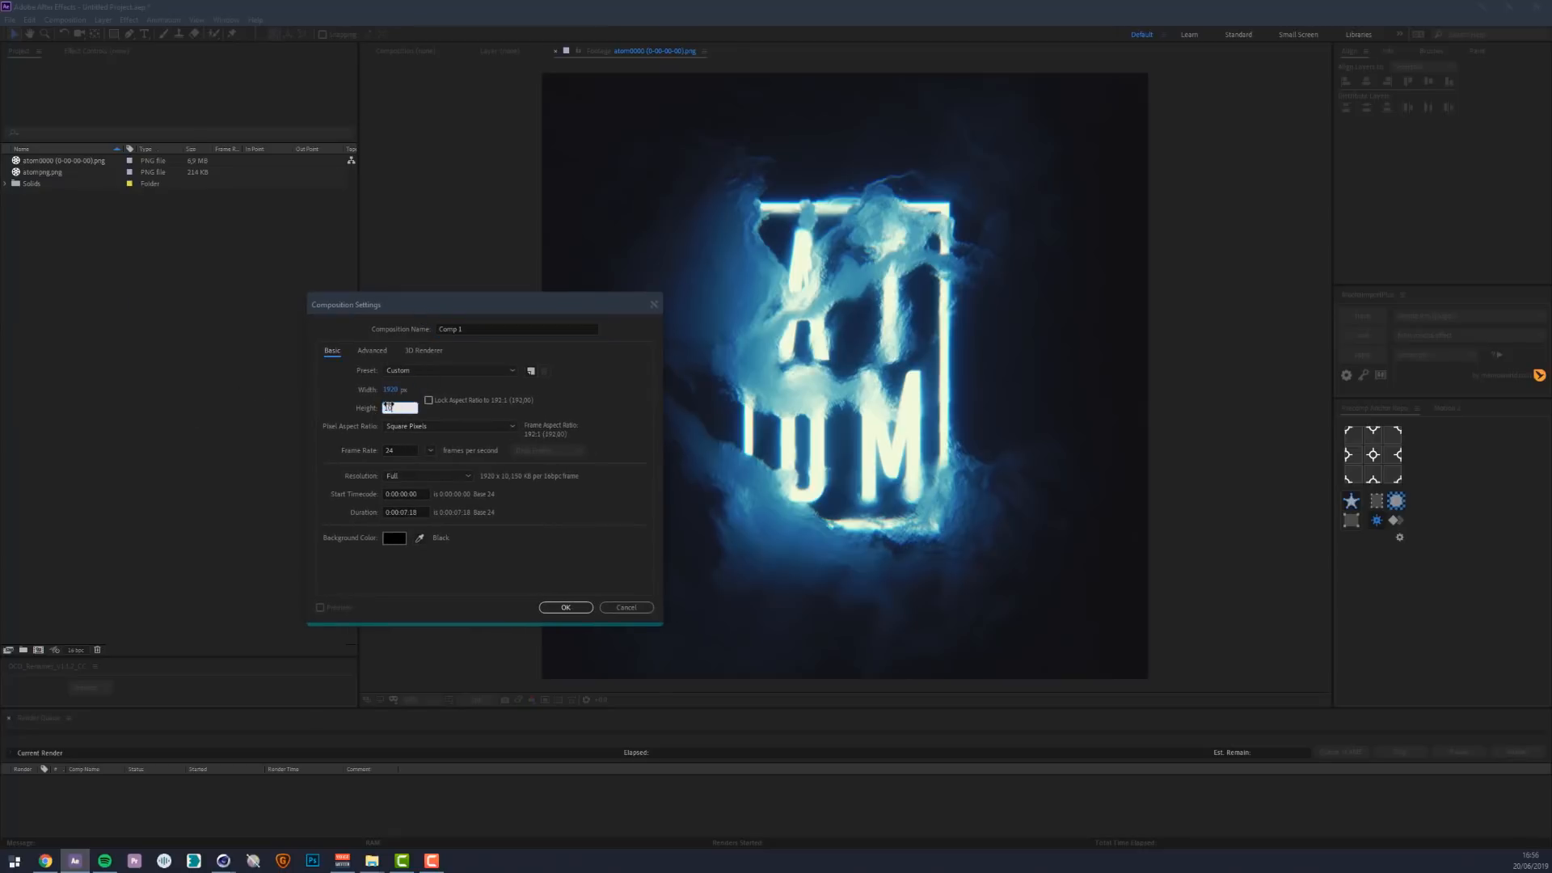
type("1080")
key("Return")
Import Logo_ATOM.png into the new composition and scale it down proportionally until it fits inside the frame
double_click(58, 242)
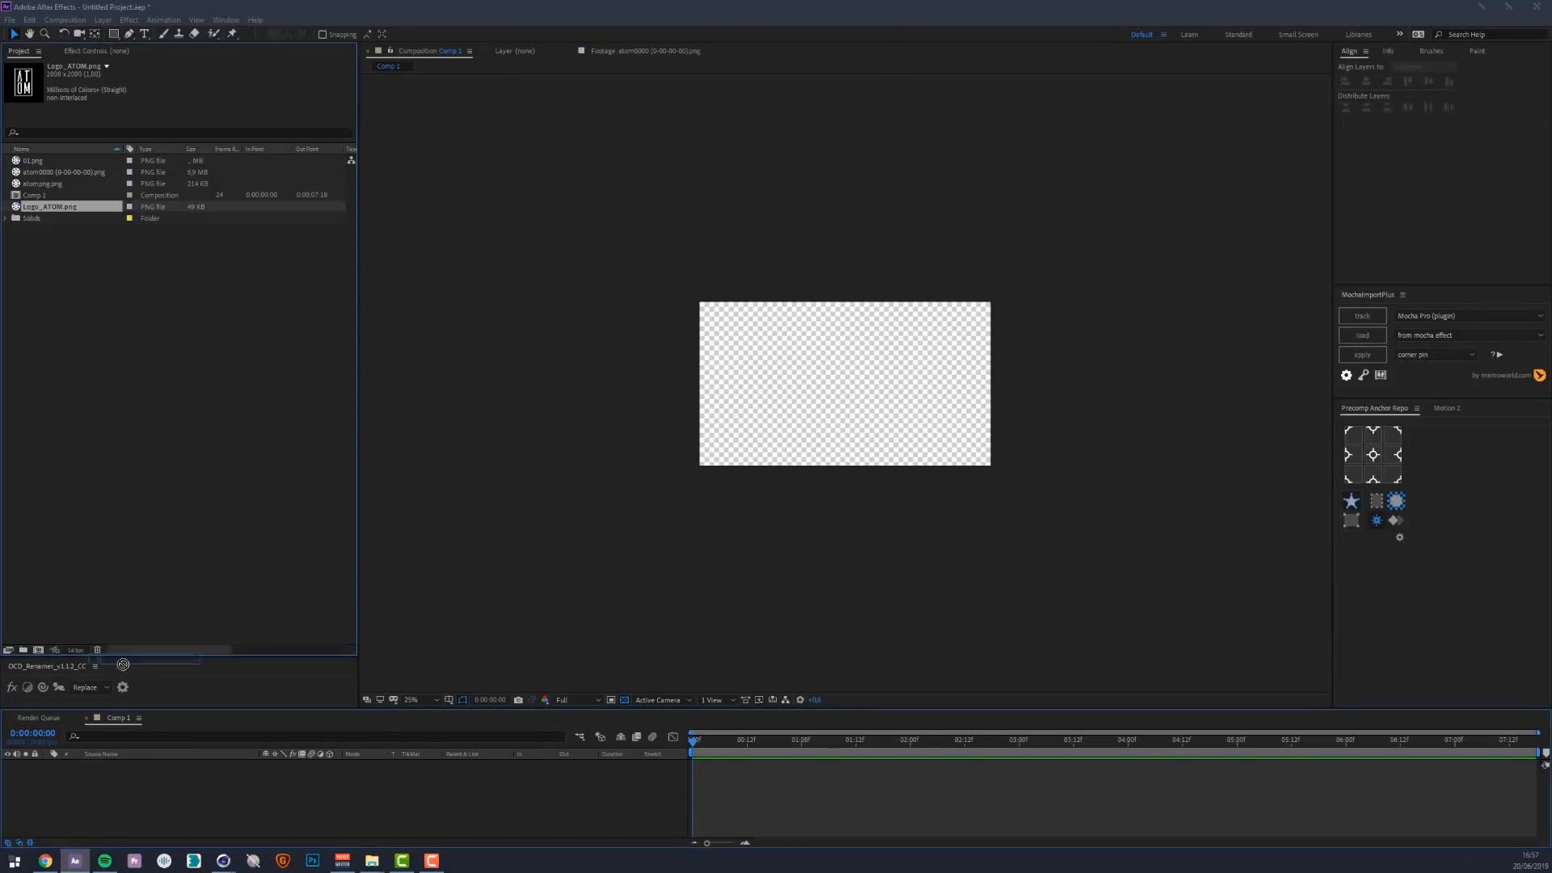
left_click_drag(123, 664, 109, 788)
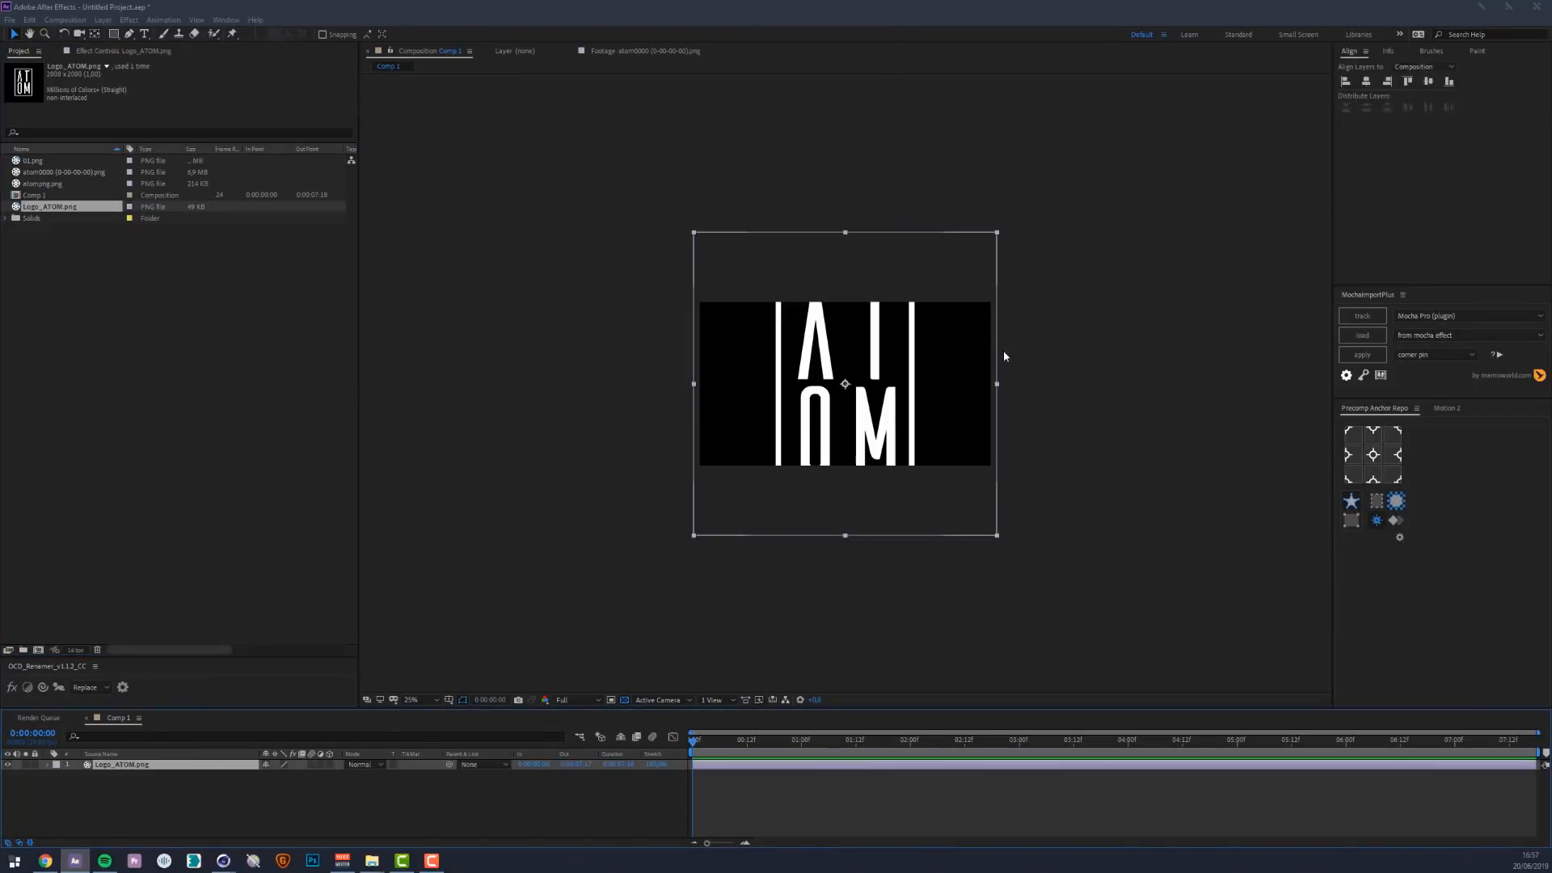
left_click_drag(997, 386, 919, 382, "shift")
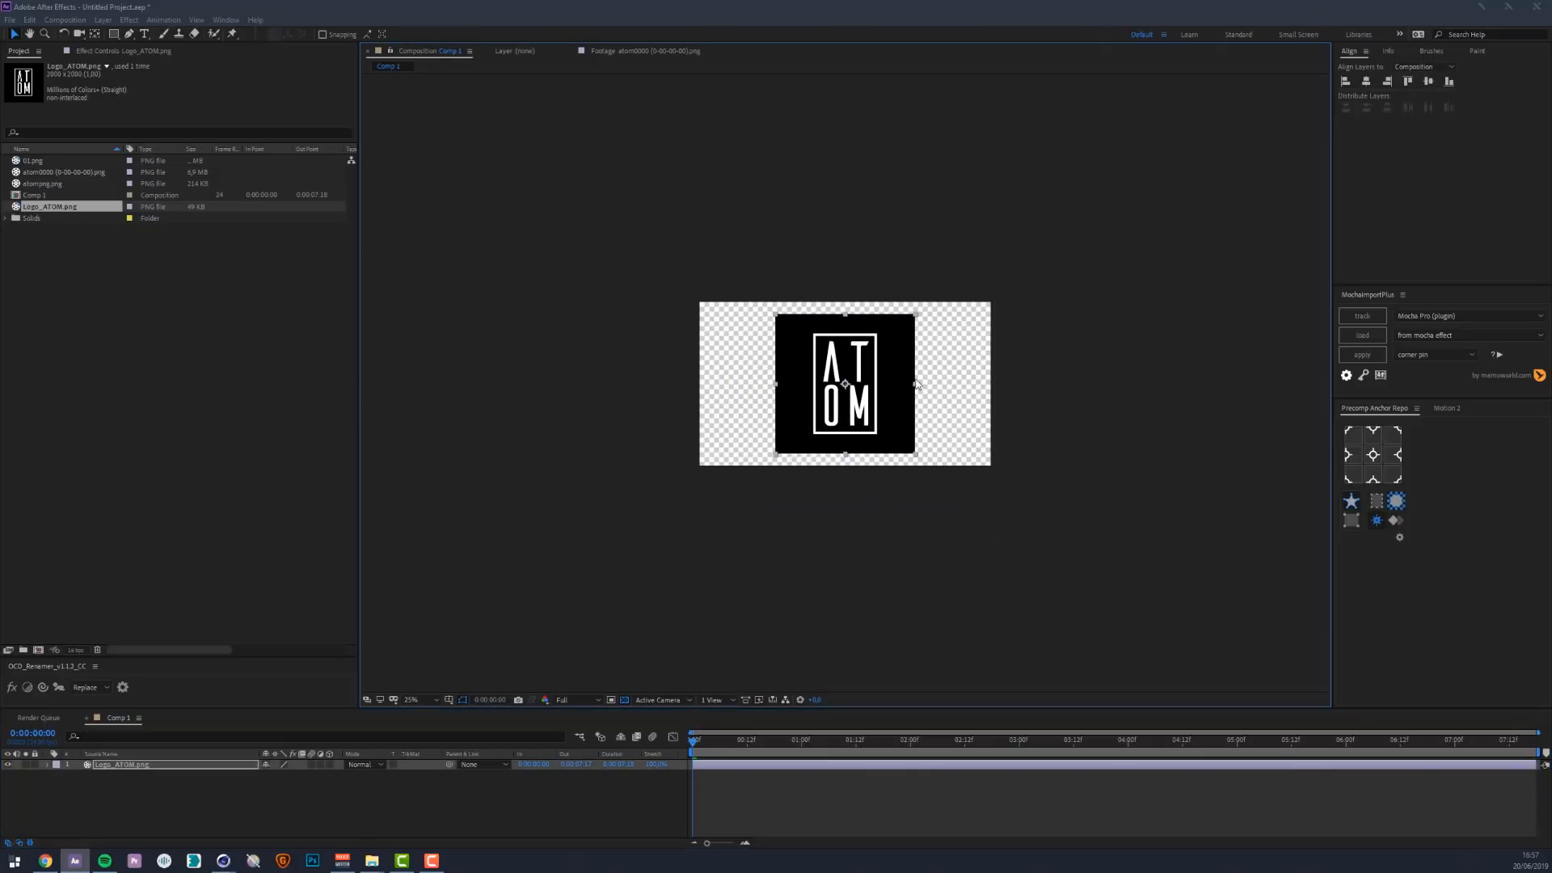
key("period")
Create a black full-frame solid named FOND as the background beneath the logo layer
left_click(102, 19)
mouse_move(121, 31)
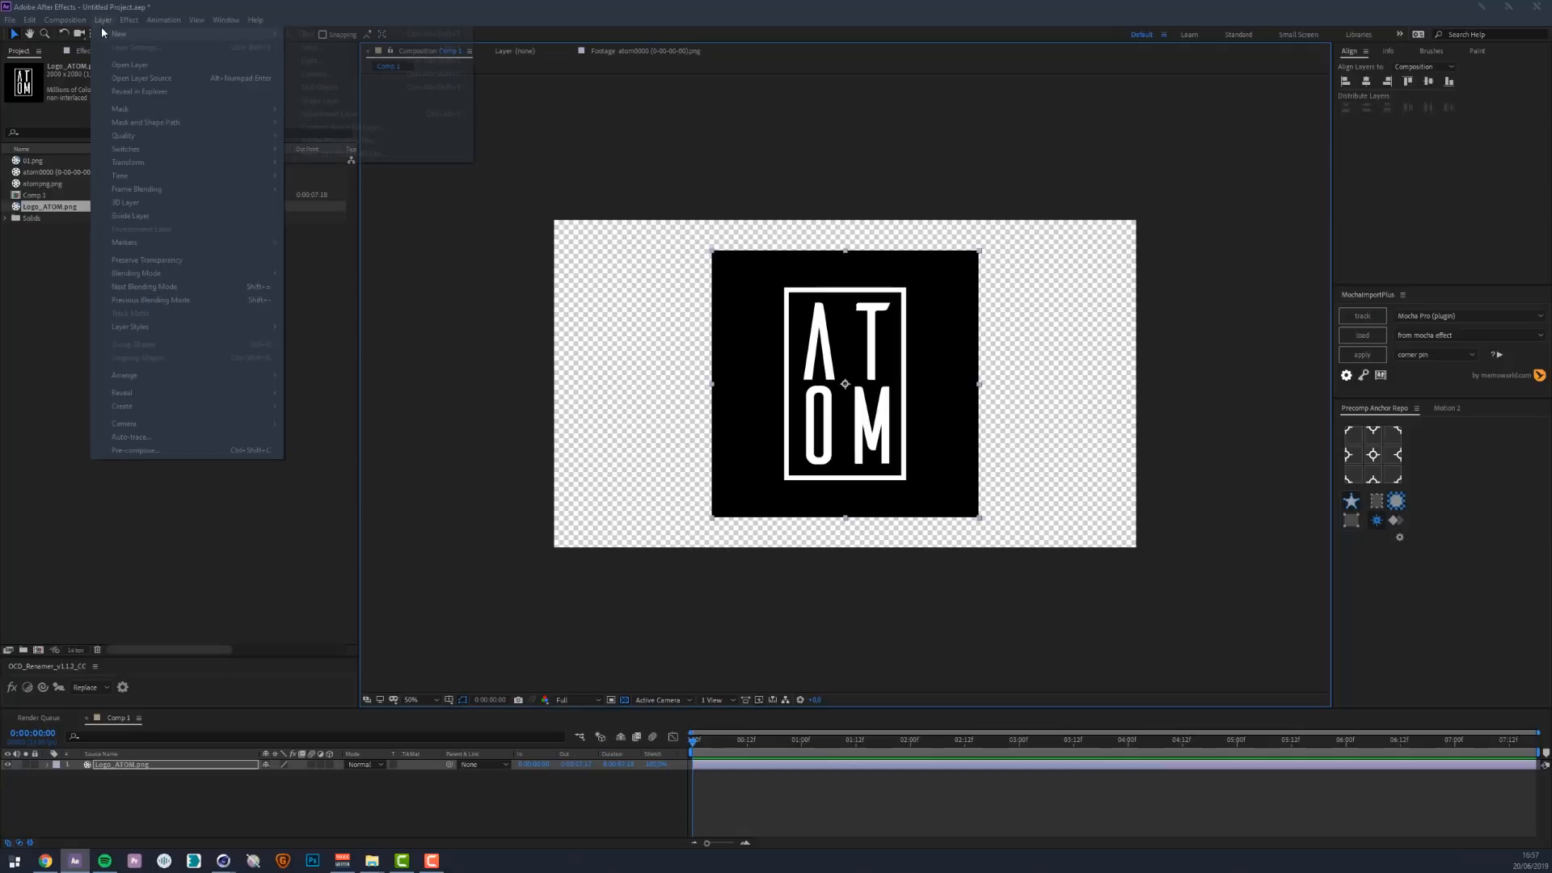
left_click(323, 48)
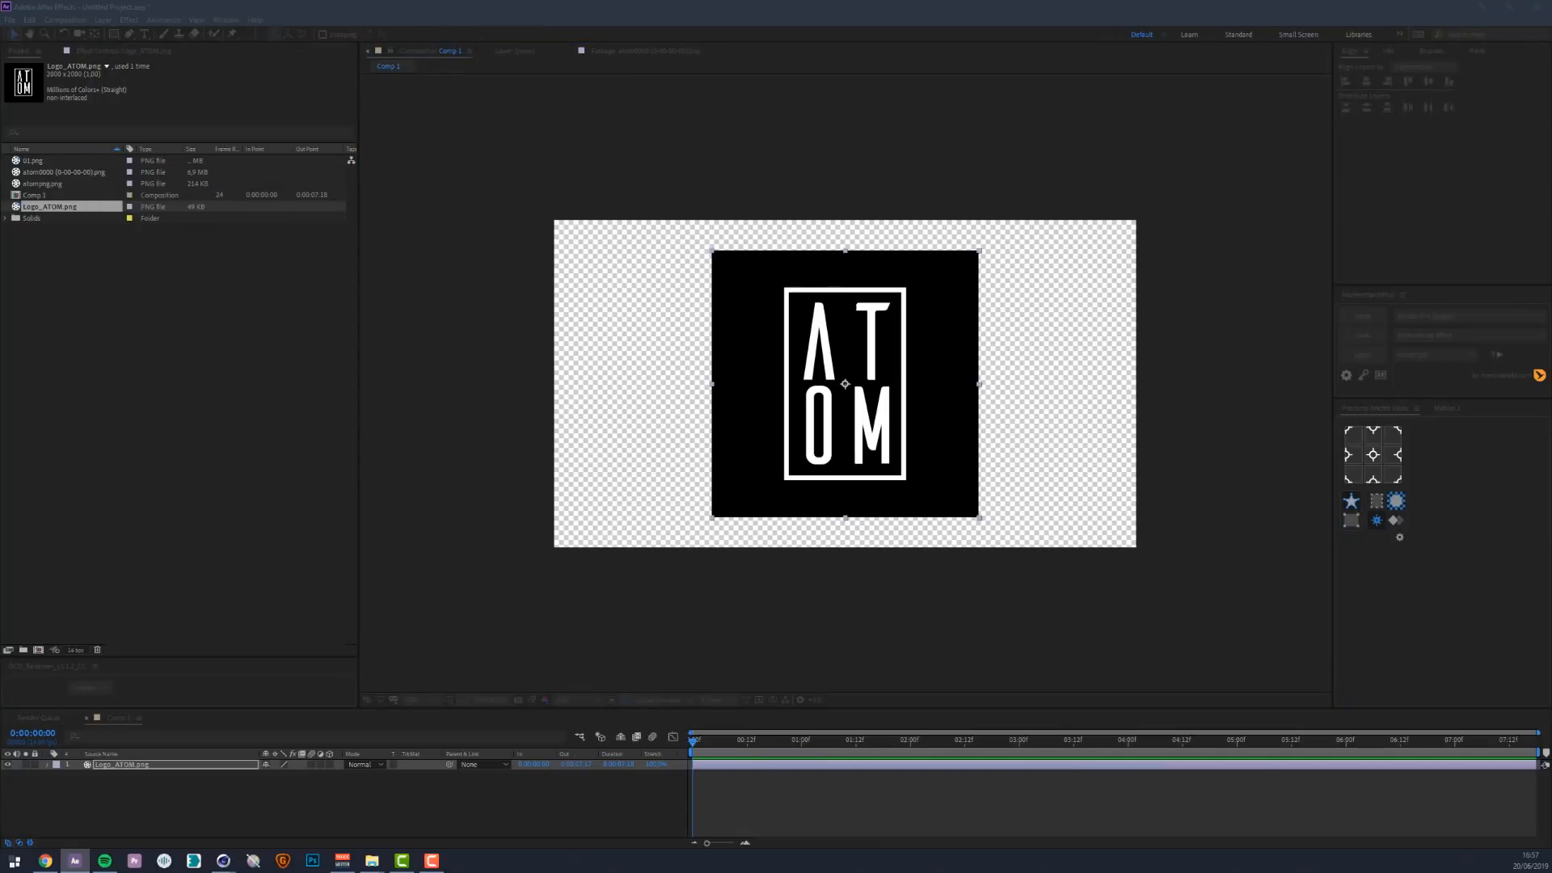
type("FOND")
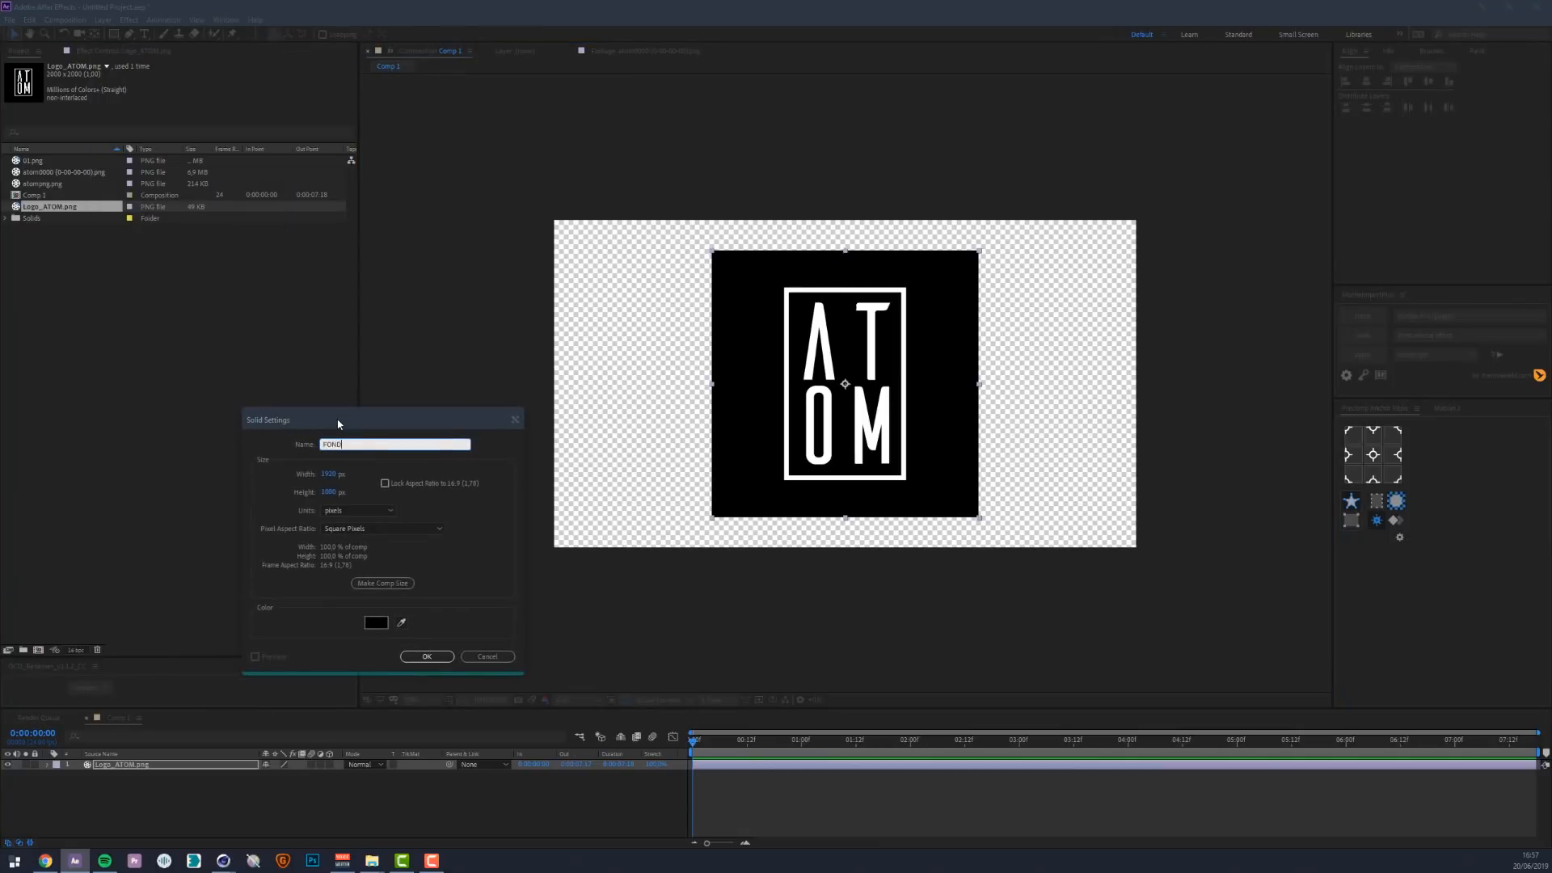
key("Return")
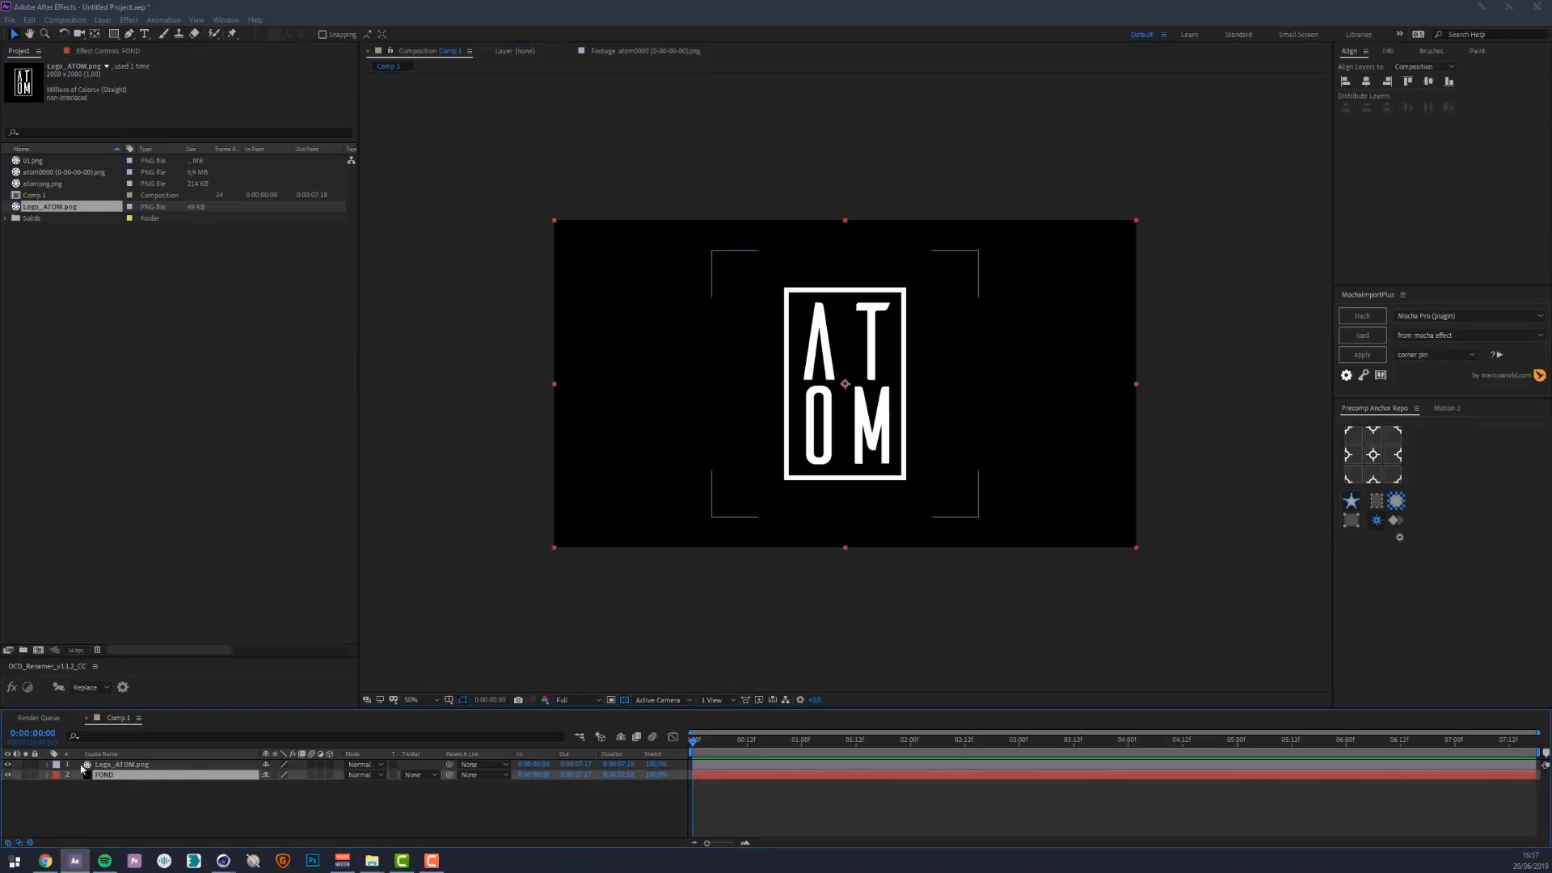
Scale the logo down slightly more and pre-compose its layer as LOGO, moving all attributes into the new composition
left_click_drag(979, 384, 955, 386, "shift")
scroll(919, 397, "up", 1)
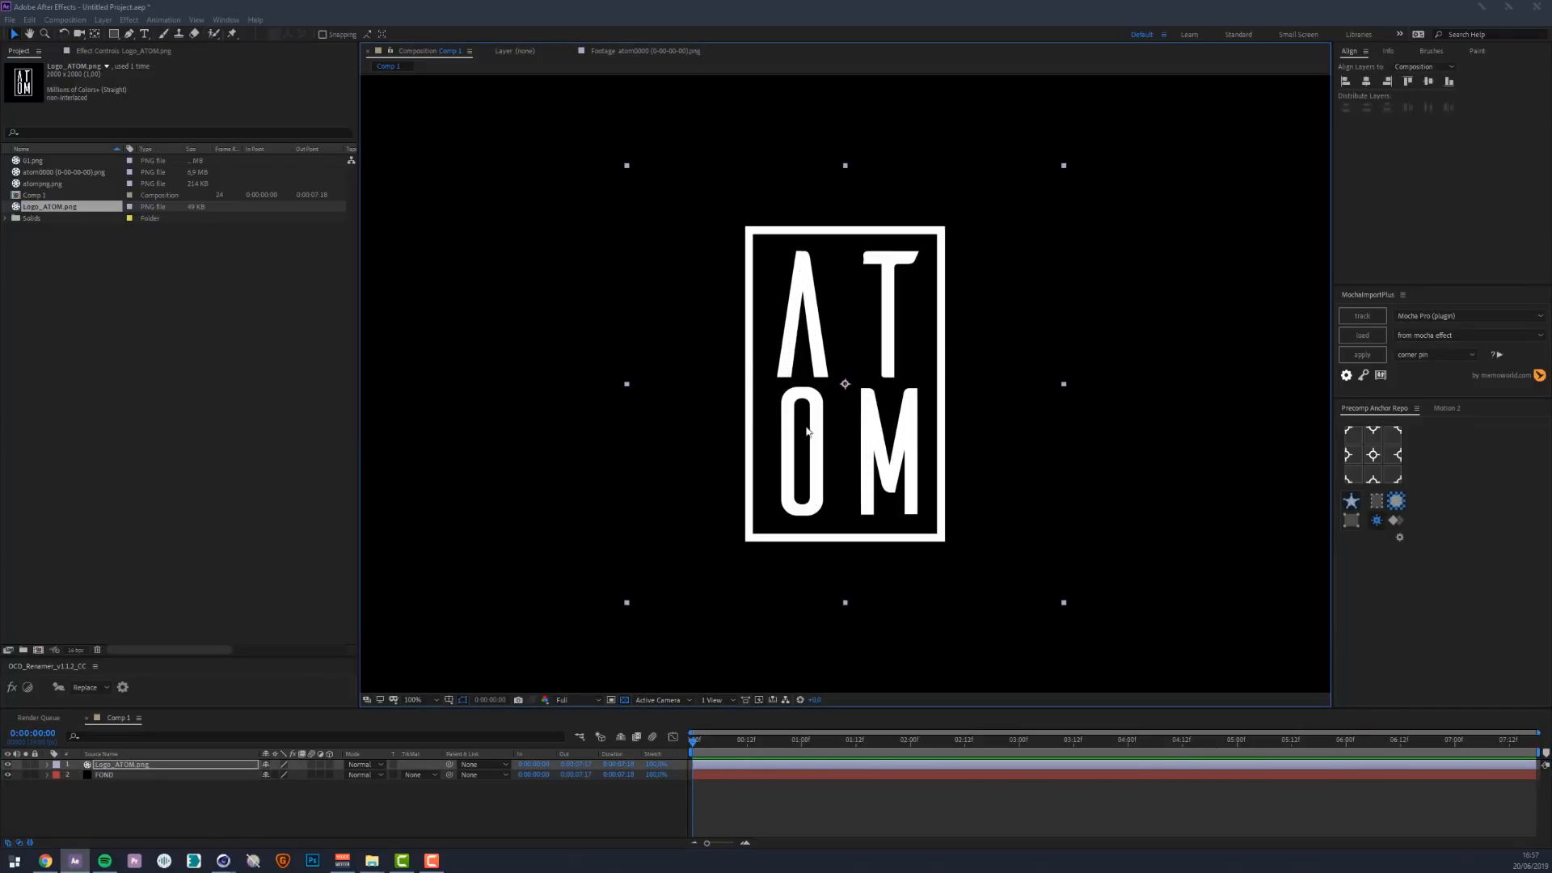
left_click(125, 761)
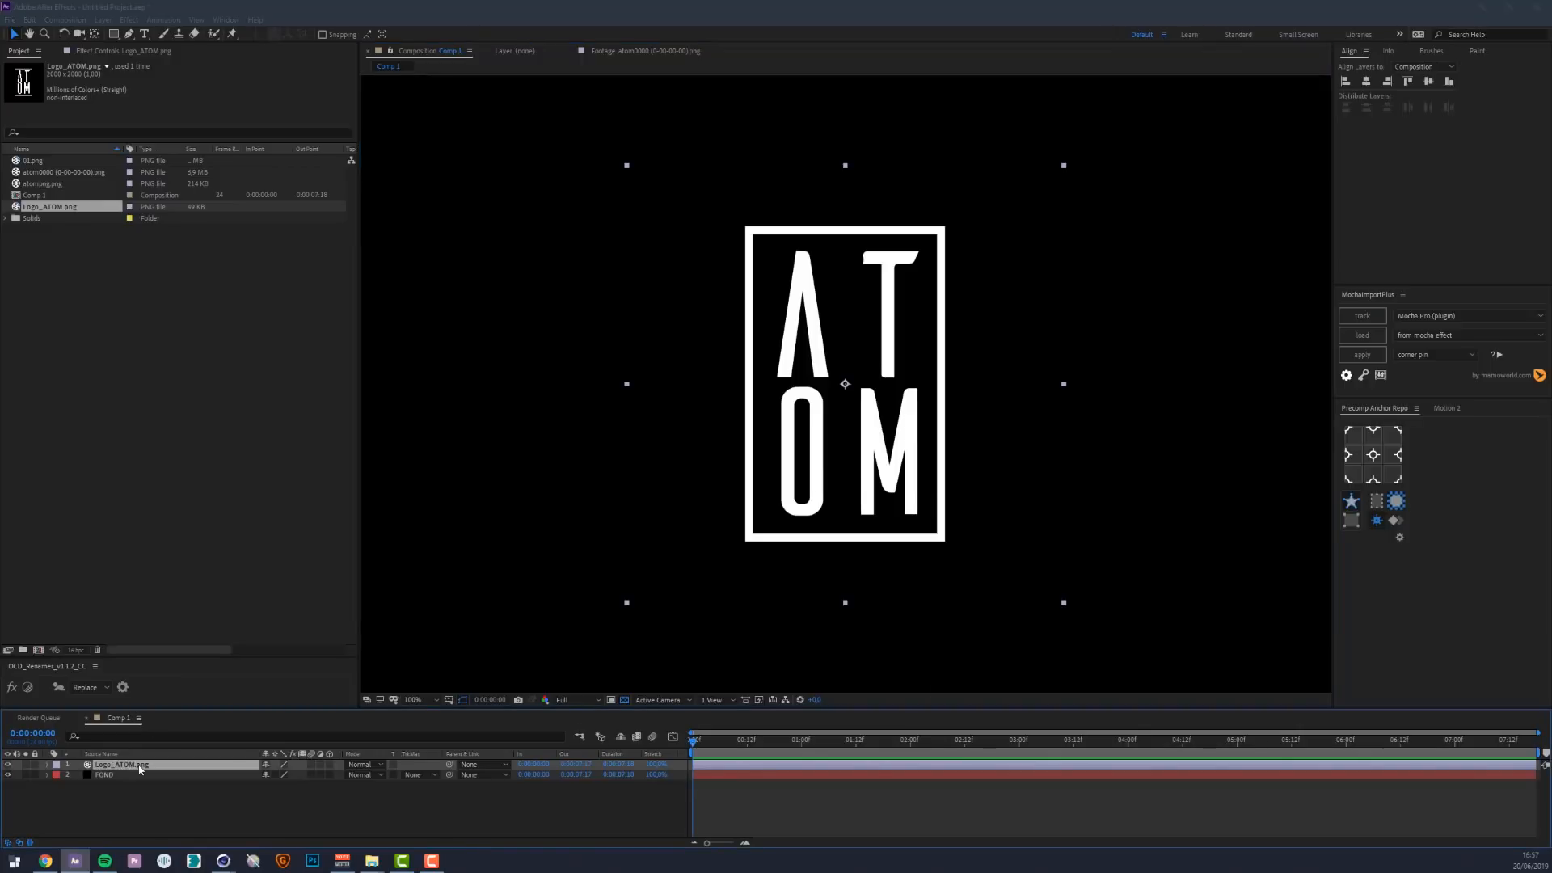
key("ctrl+shift+c")
left_click(713, 614)
key("ctrl+a")
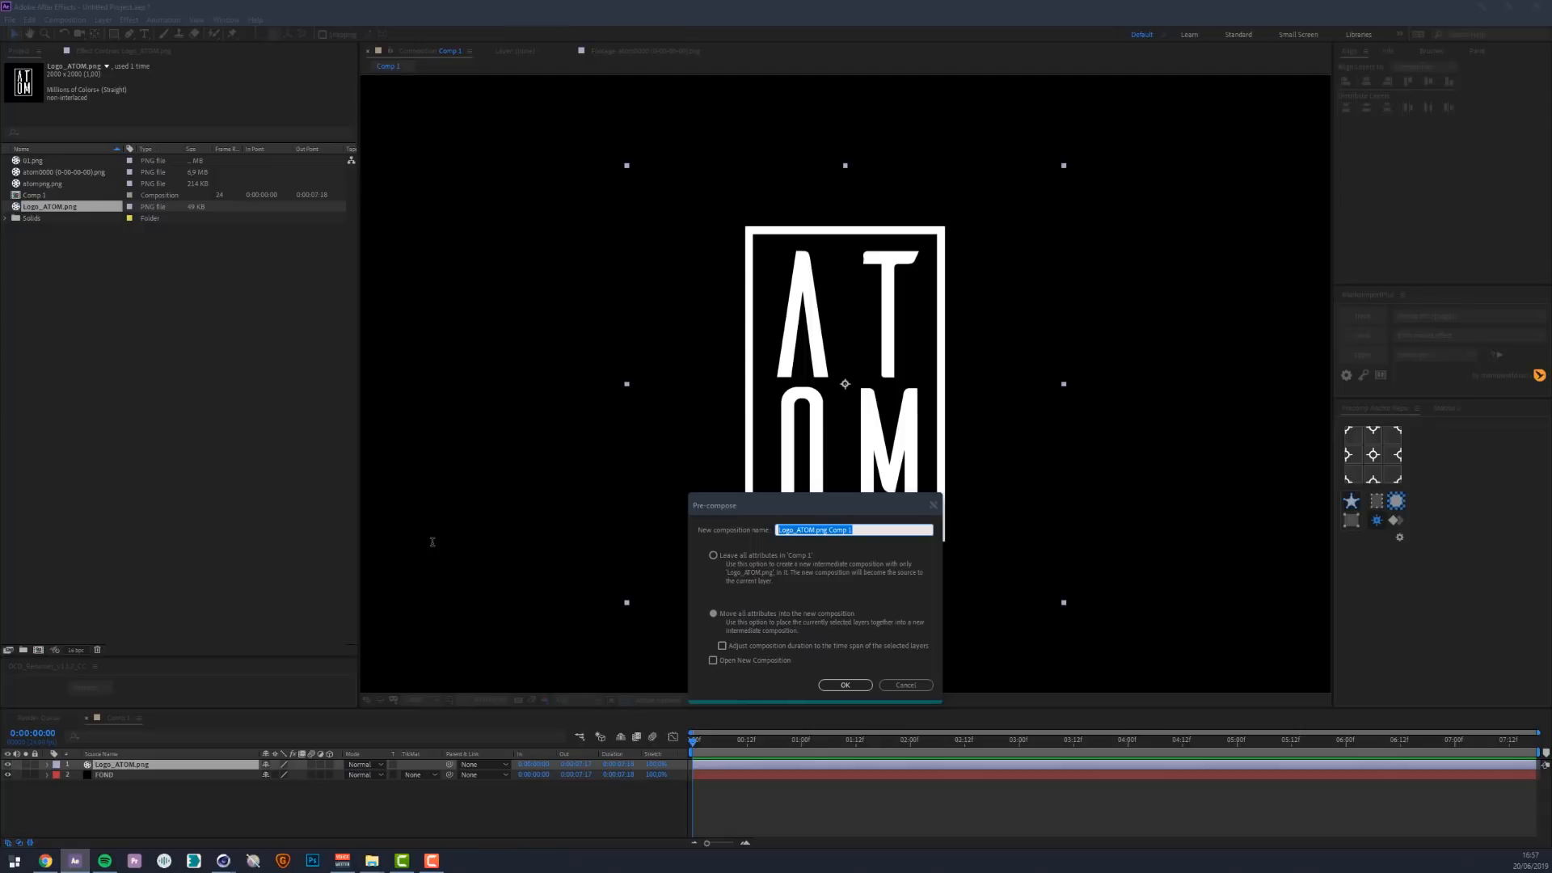
type("LOGO")
key("Return")
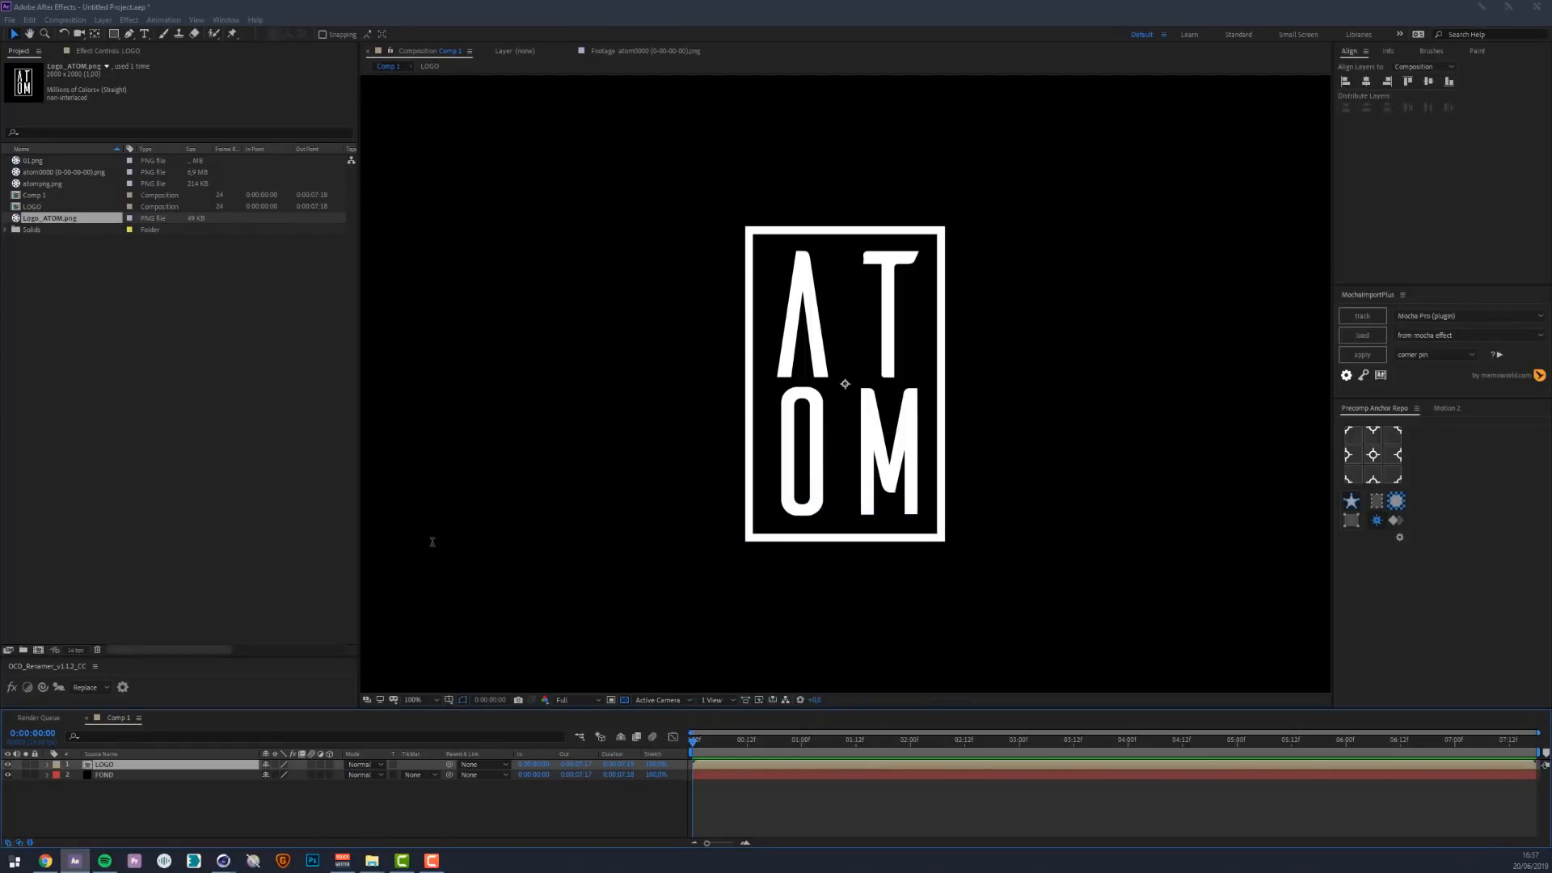
Try the Deep Glow effect on the LOGO layer with its exposure lowered to about 0.5
key("ctrl+space")
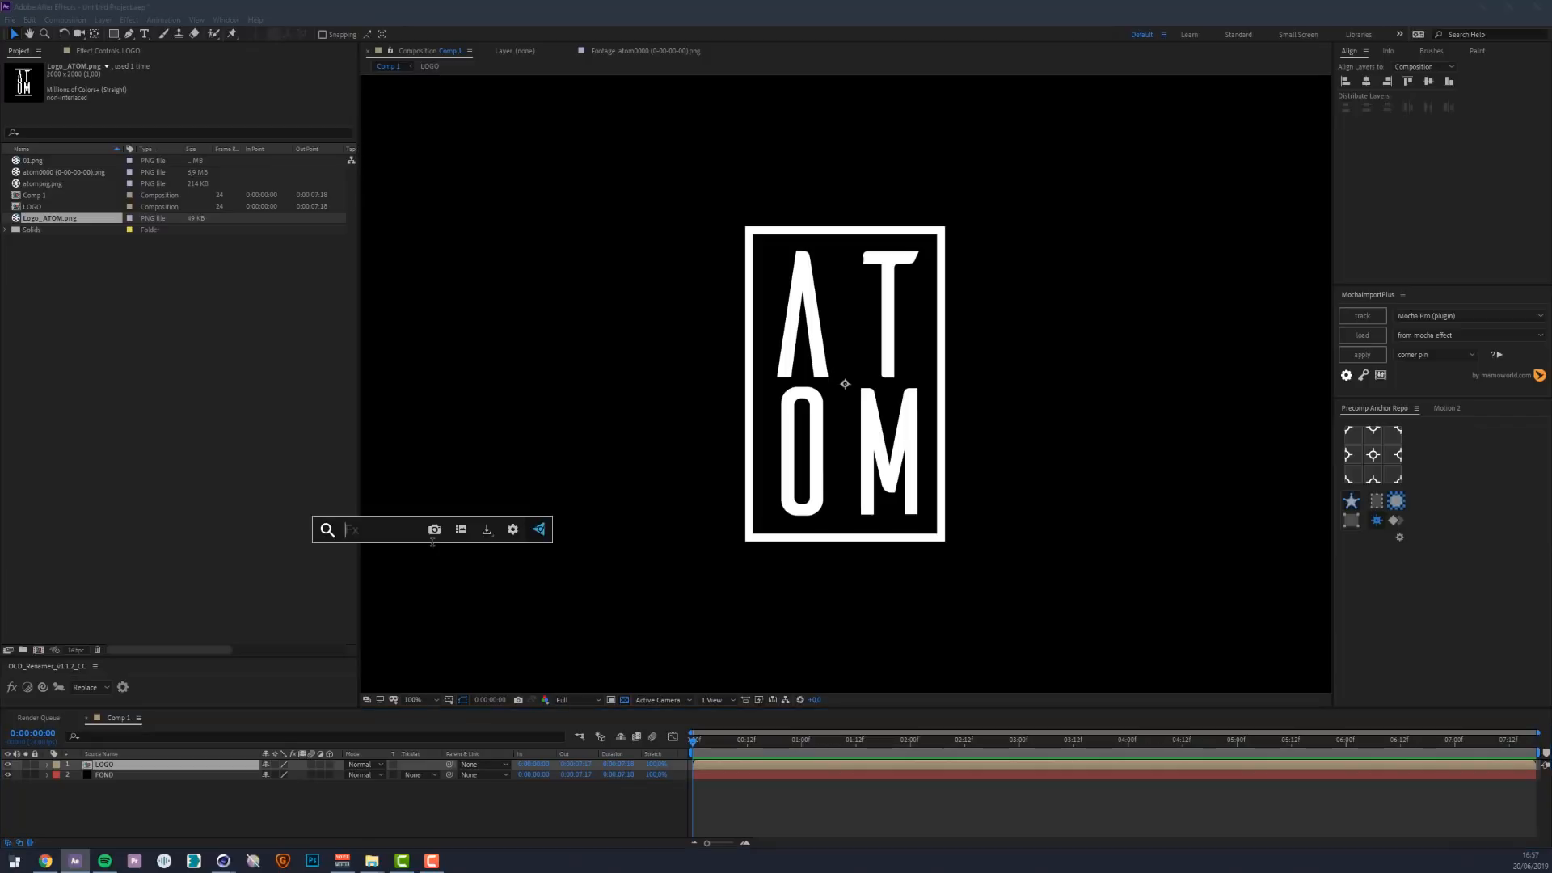
type("deep")
key("Return")
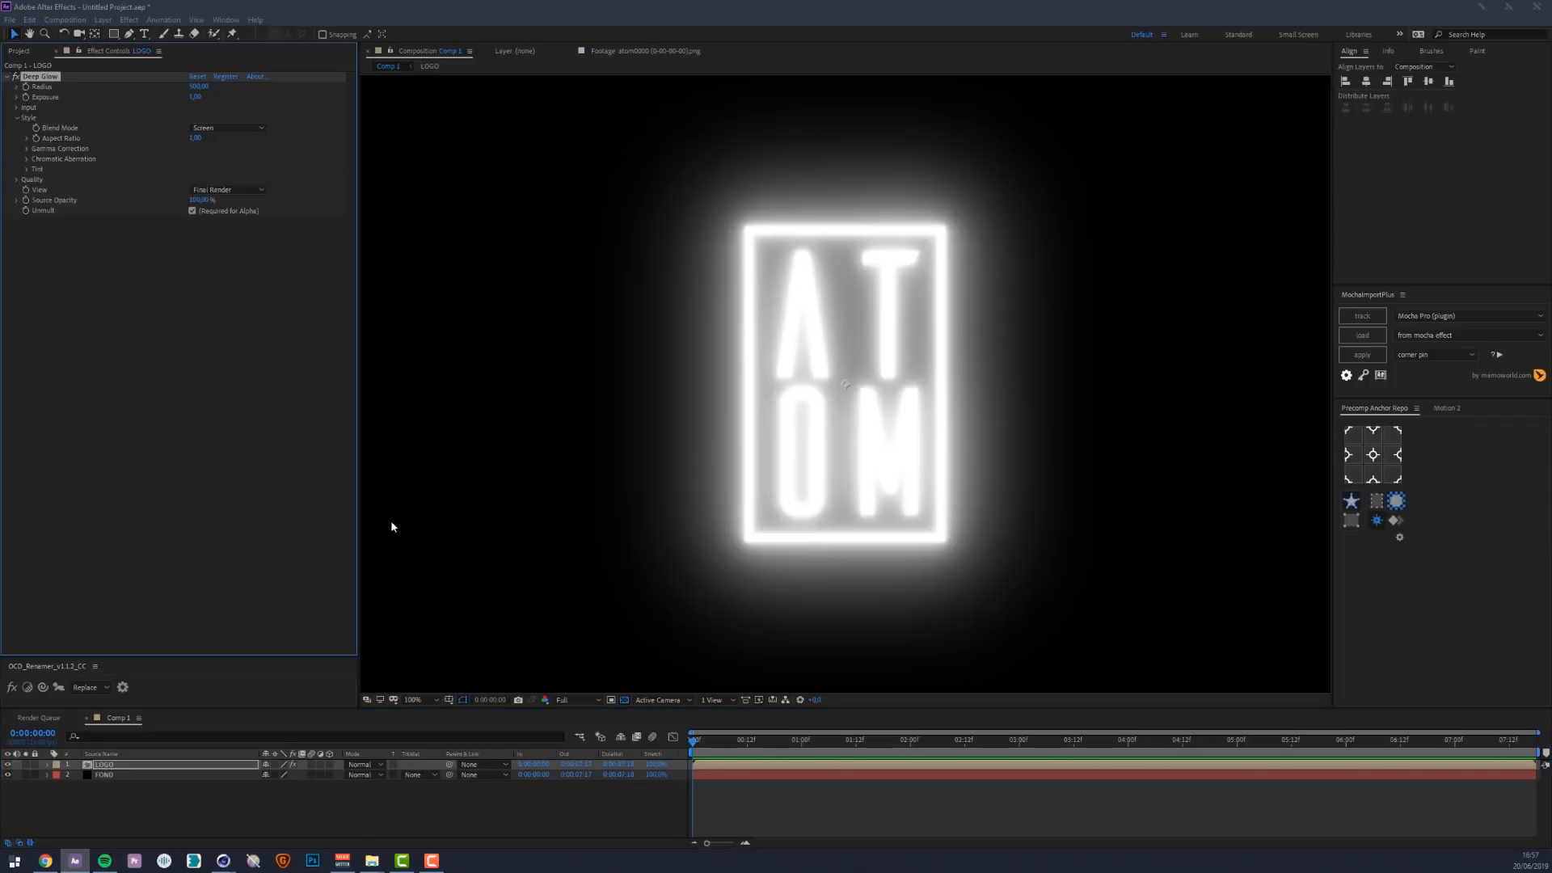
left_click_drag(196, 98, 170, 97)
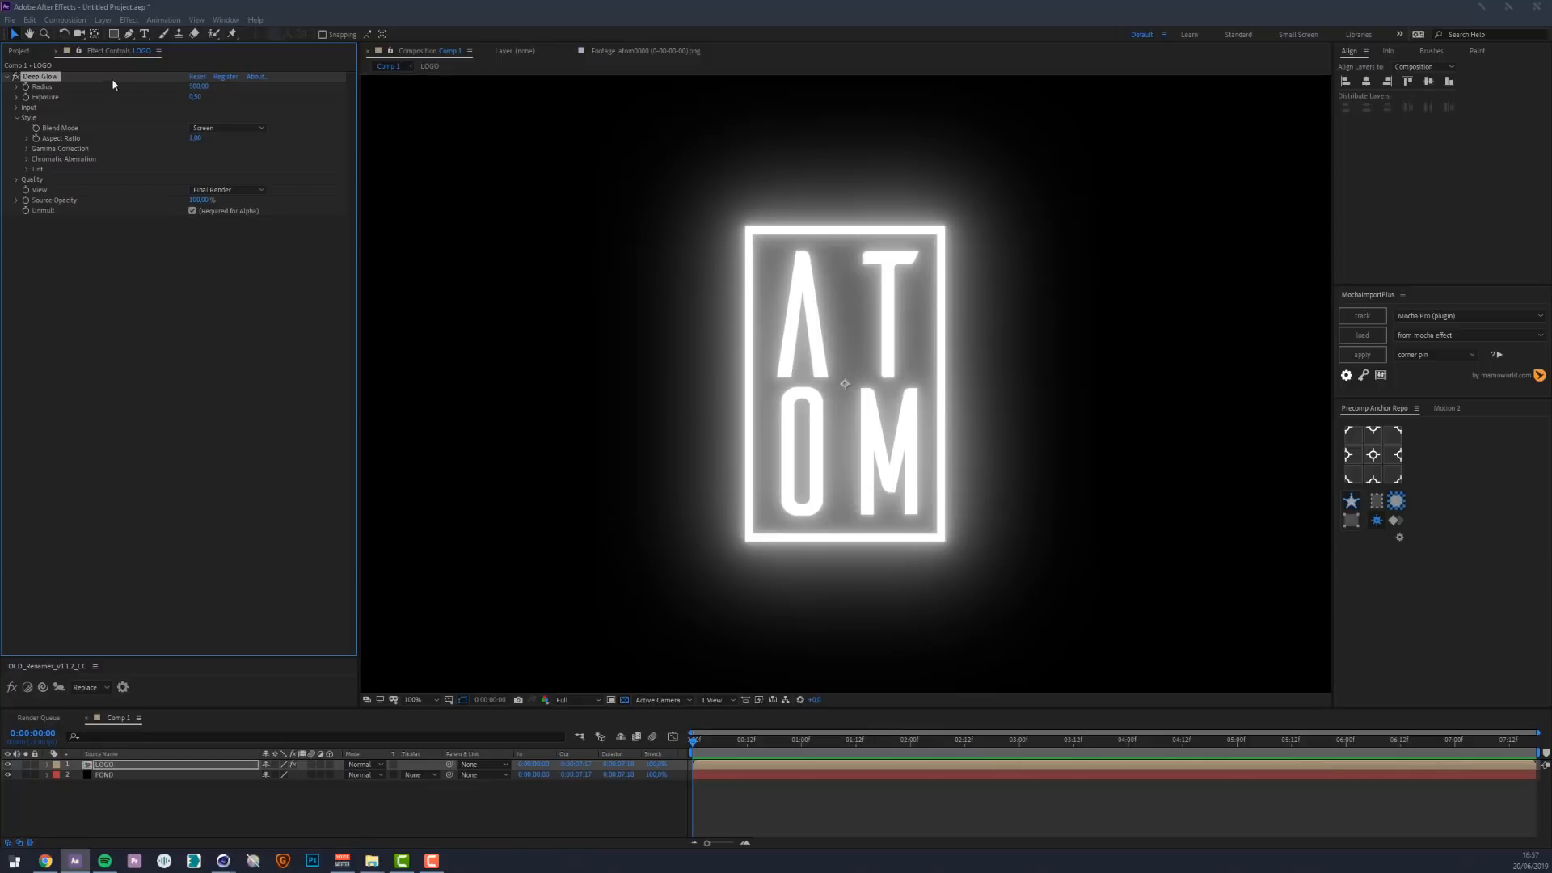
key("Delete")
Try the standard Glow effect on the LOGO layer with a larger radius, a slightly higher threshold and an intensity of 3
key("ctrl+space")
type("glow")
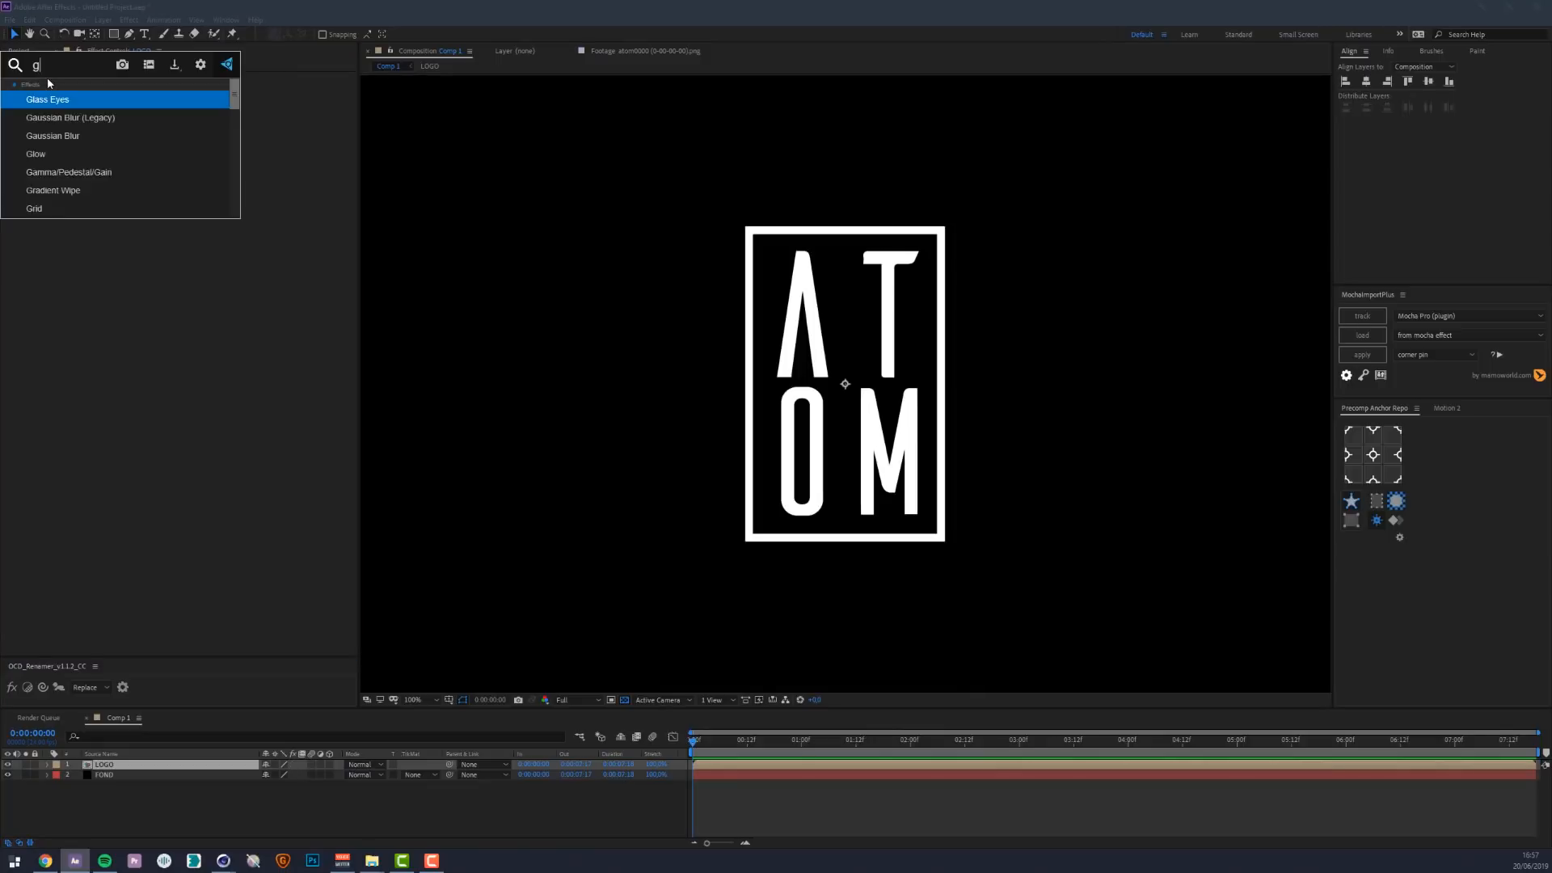
key("Return")
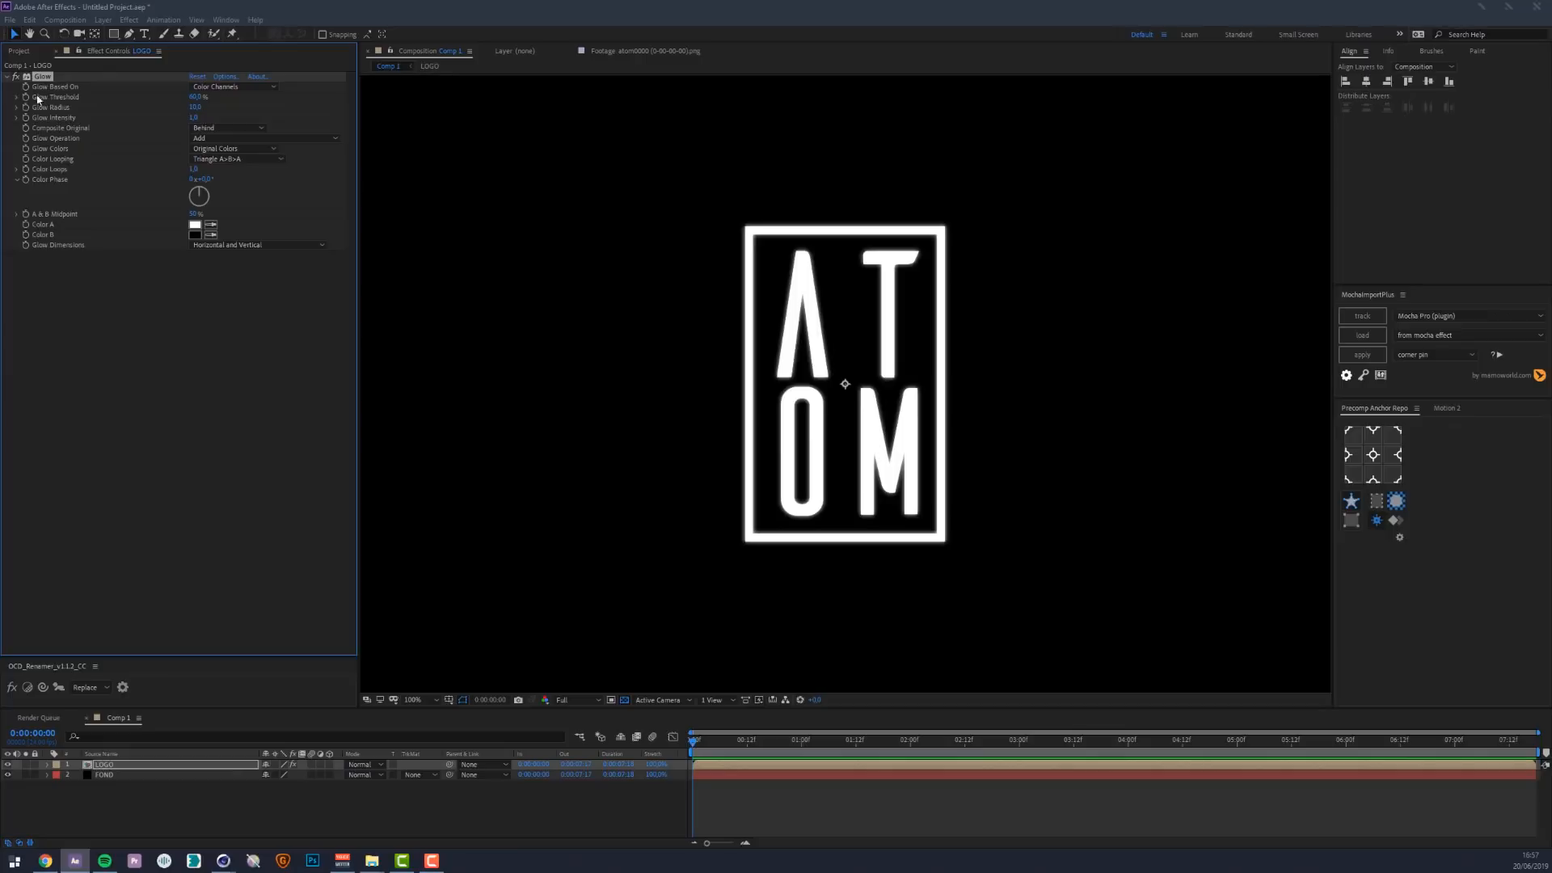
left_click_drag(194, 108, 290, 99)
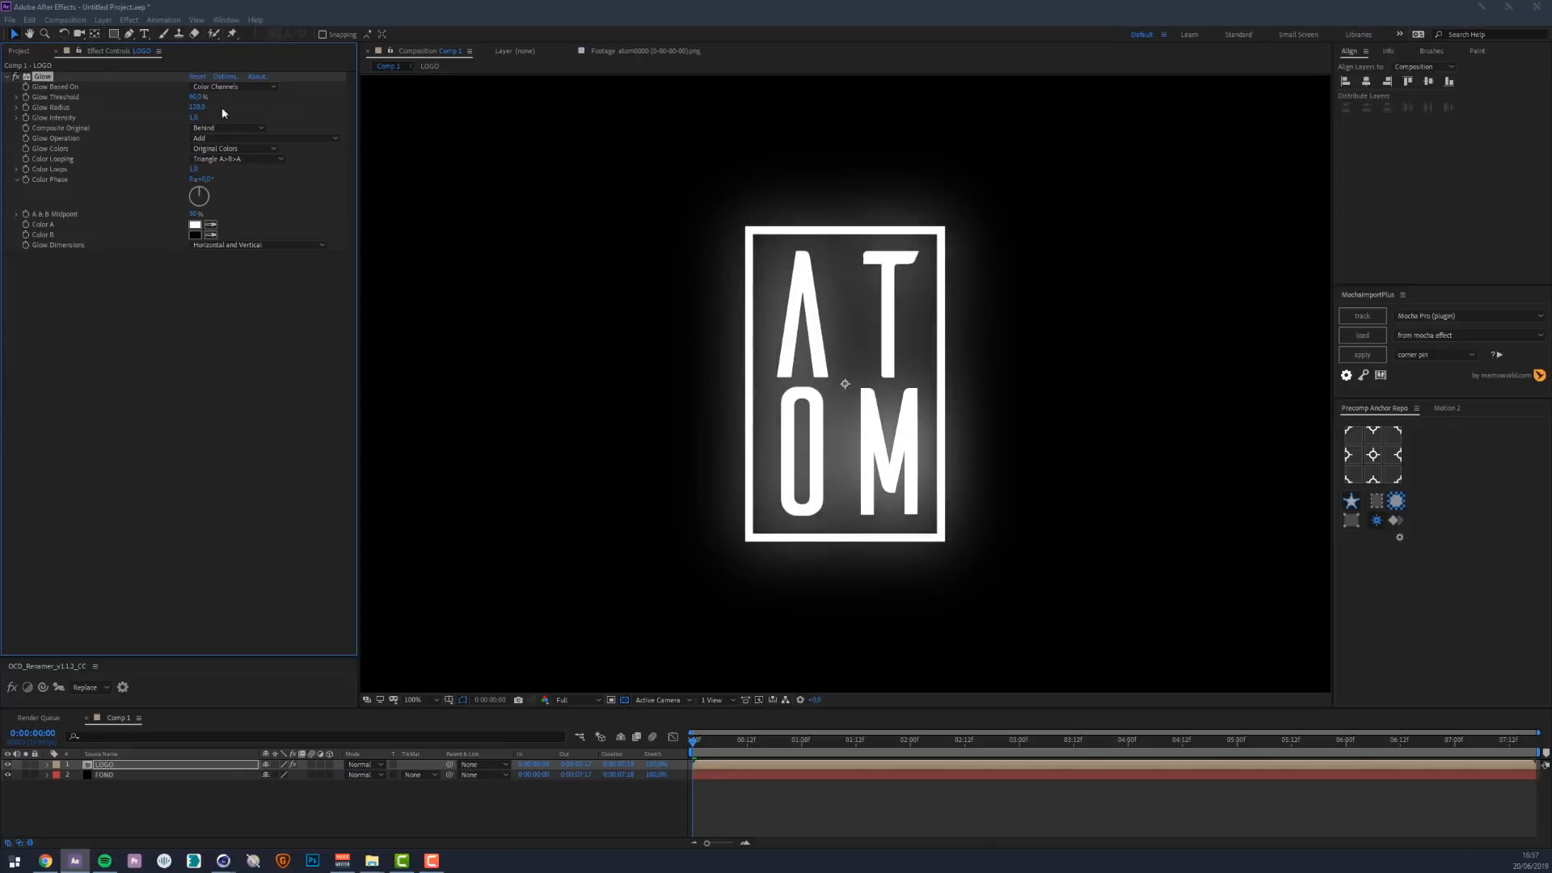
mouse_move(195, 97)
left_mouse_down()
mouse_move(139, 98)
mouse_move(212, 98)
left_mouse_up()
left_click(195, 118)
type("3")
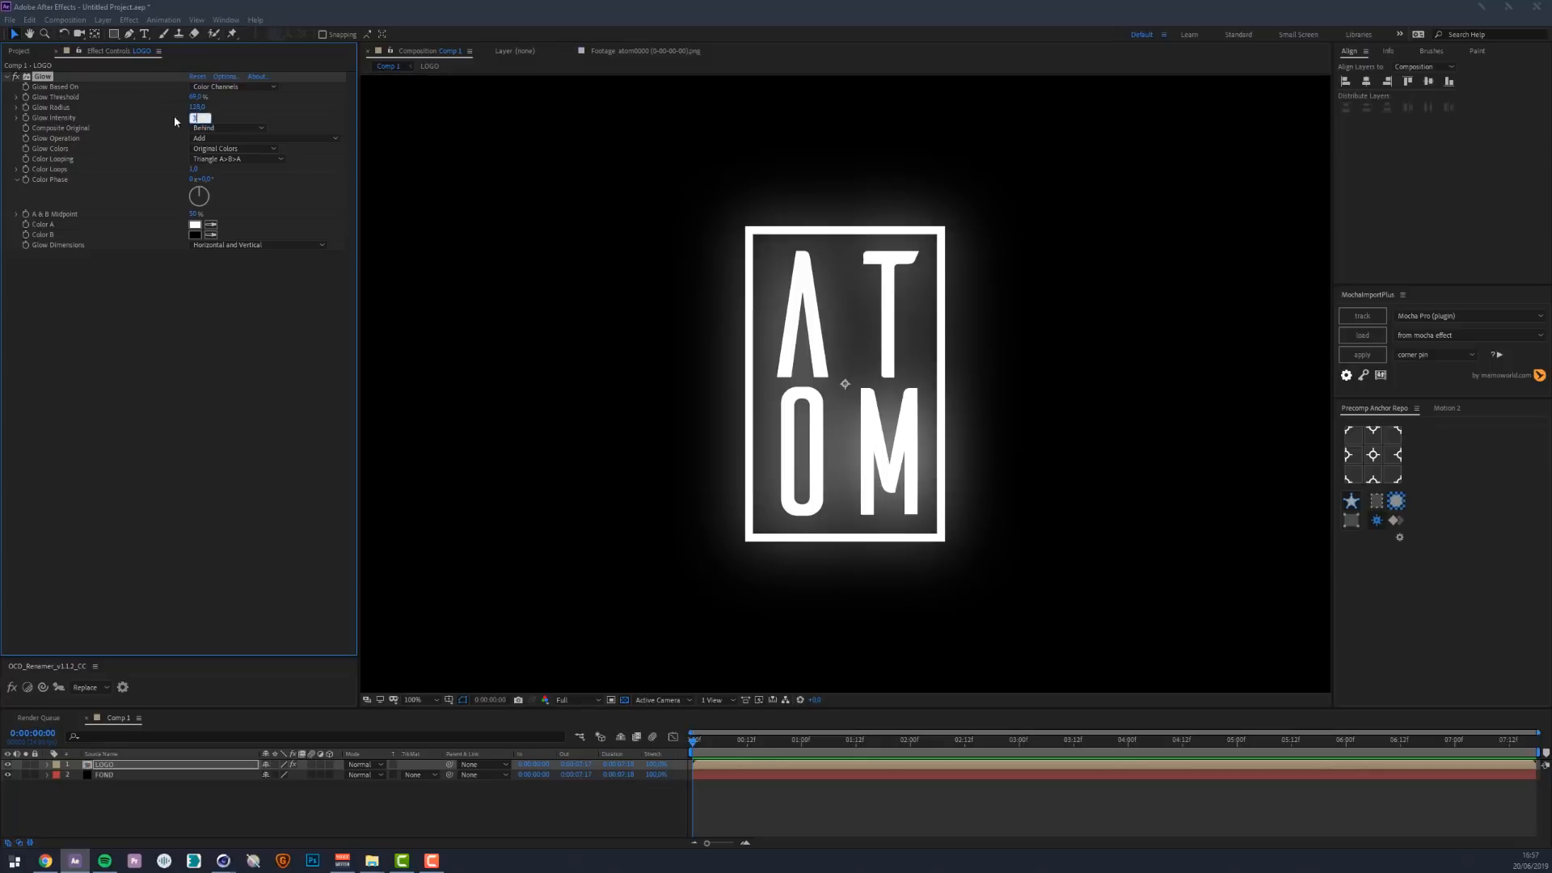
key("Return")
key("Delete")
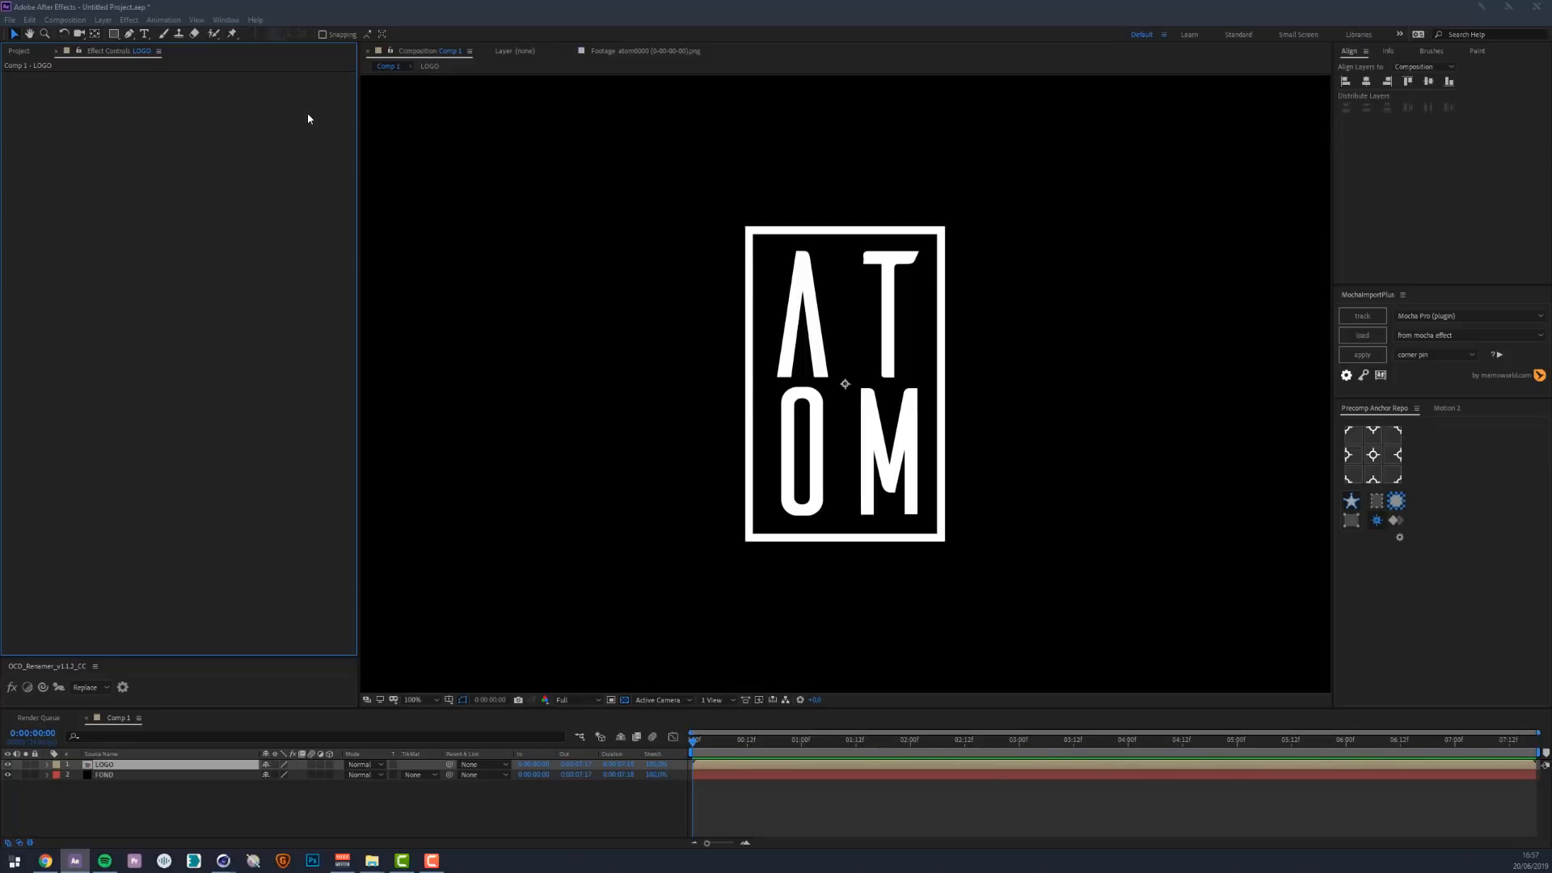
Apply the Deep Glow effect to the LOGO layer with an exposure of 0.5
key("ctrl+space")
type("deep")
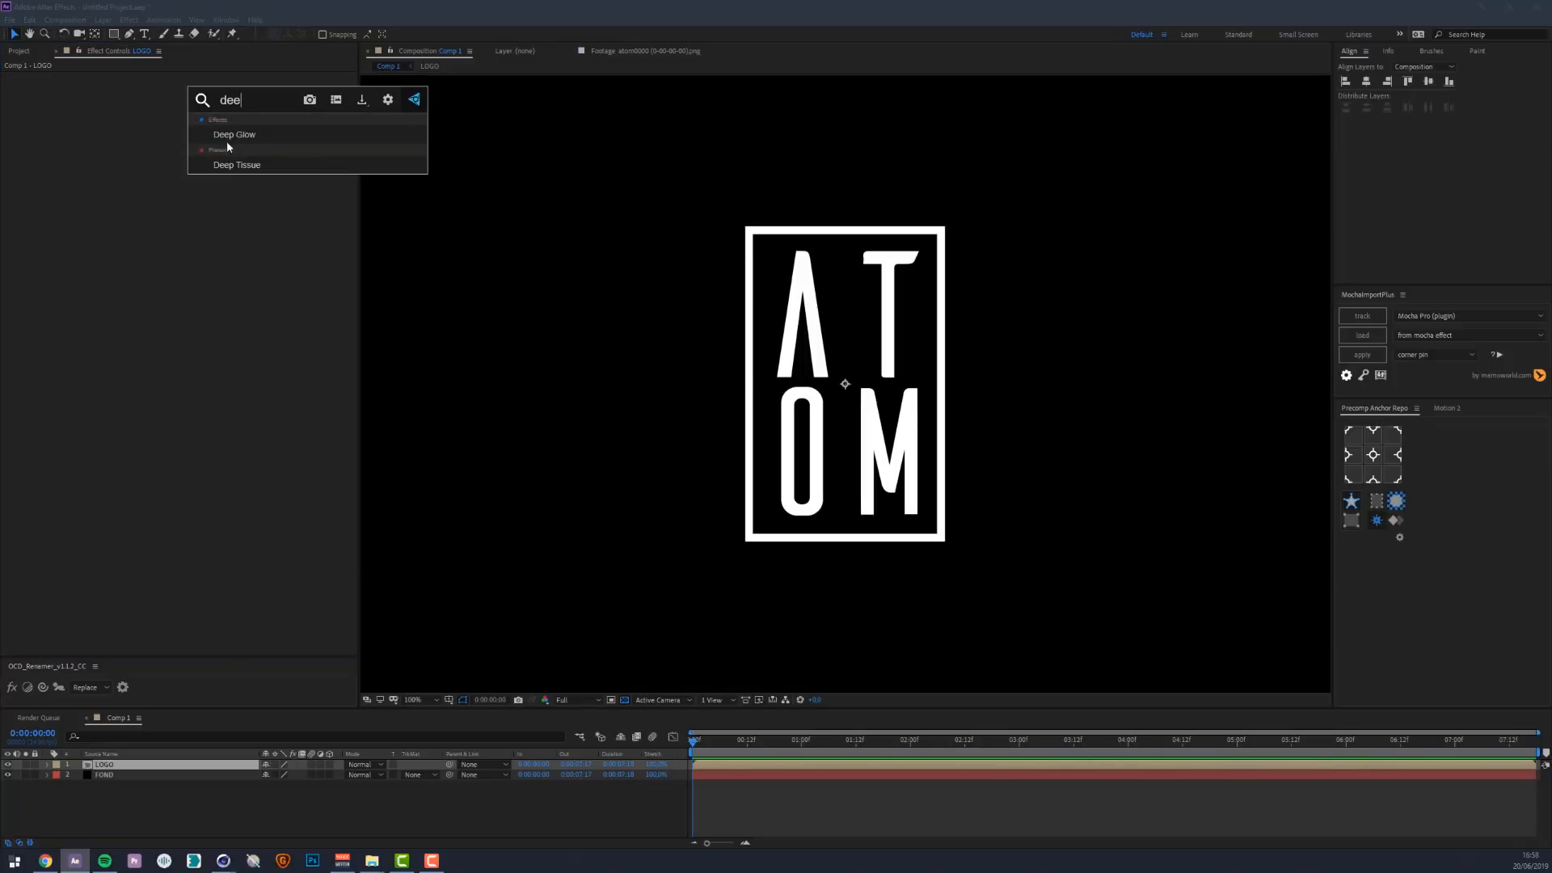
left_click(232, 140)
left_click(195, 96)
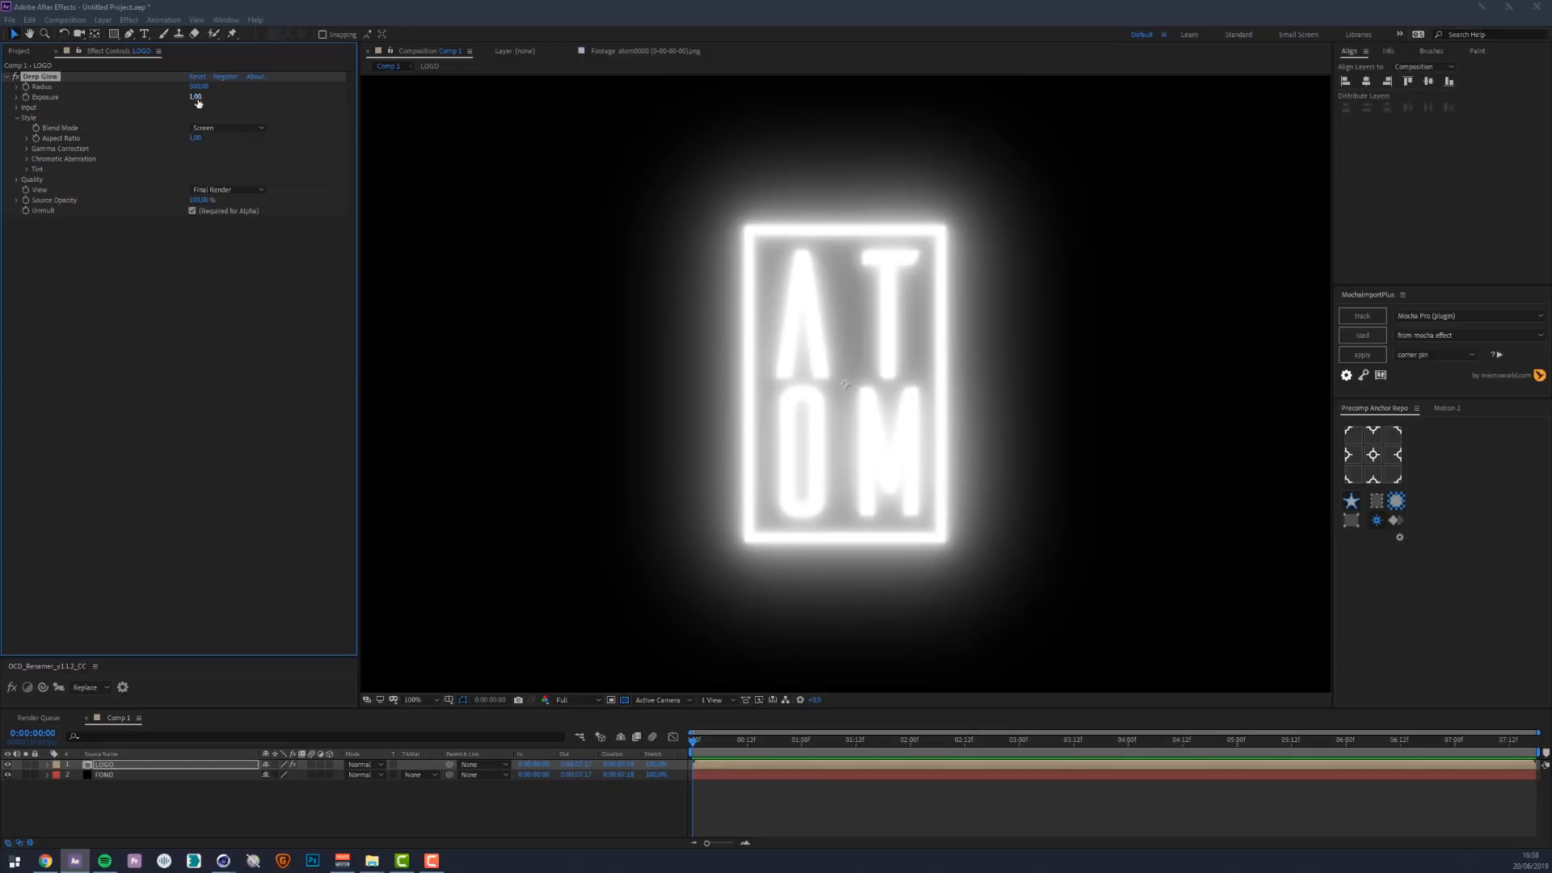
type("0,5")
key("Return")
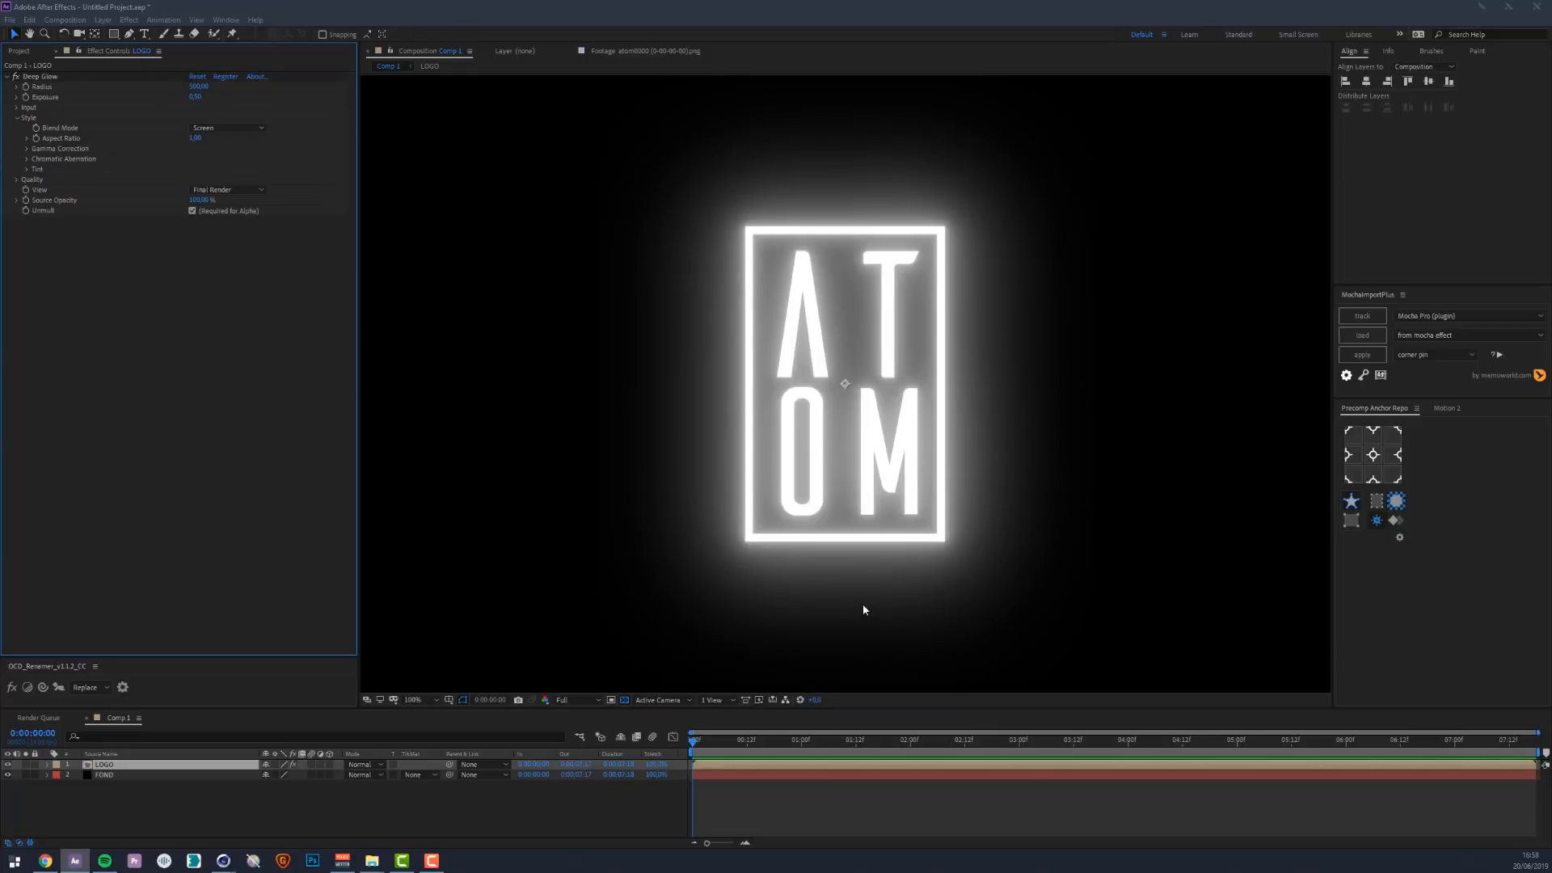
Add the 01.png smoke texture from the project to Comp 1 as a new layer above LOGO
left_click(147, 766)
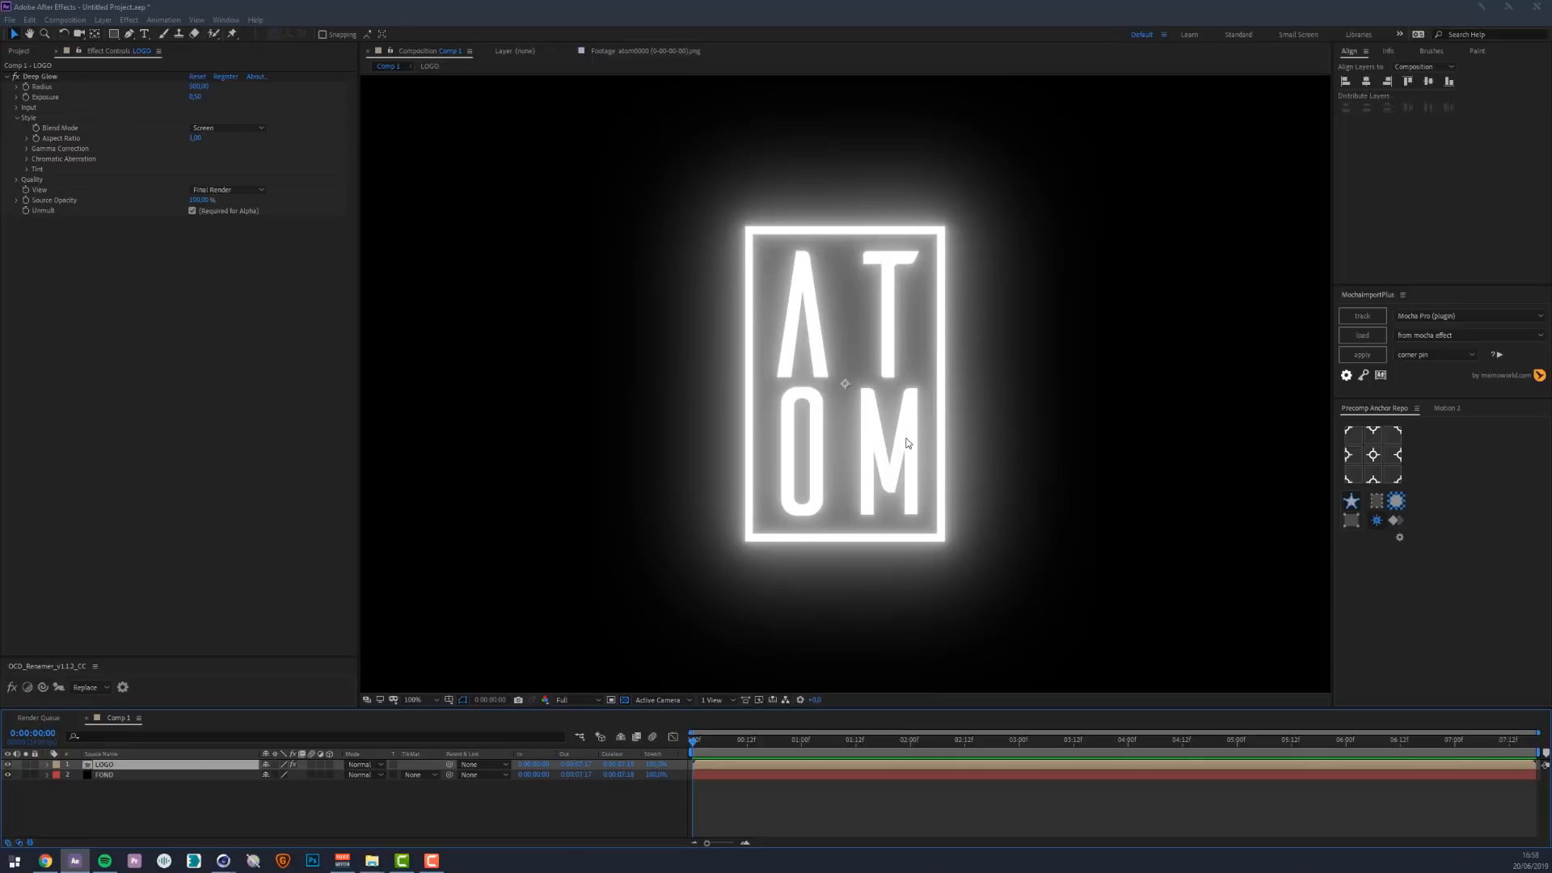
left_click(20, 51)
left_click_drag(33, 160, 105, 760)
scroll(850, 393, "down", 6)
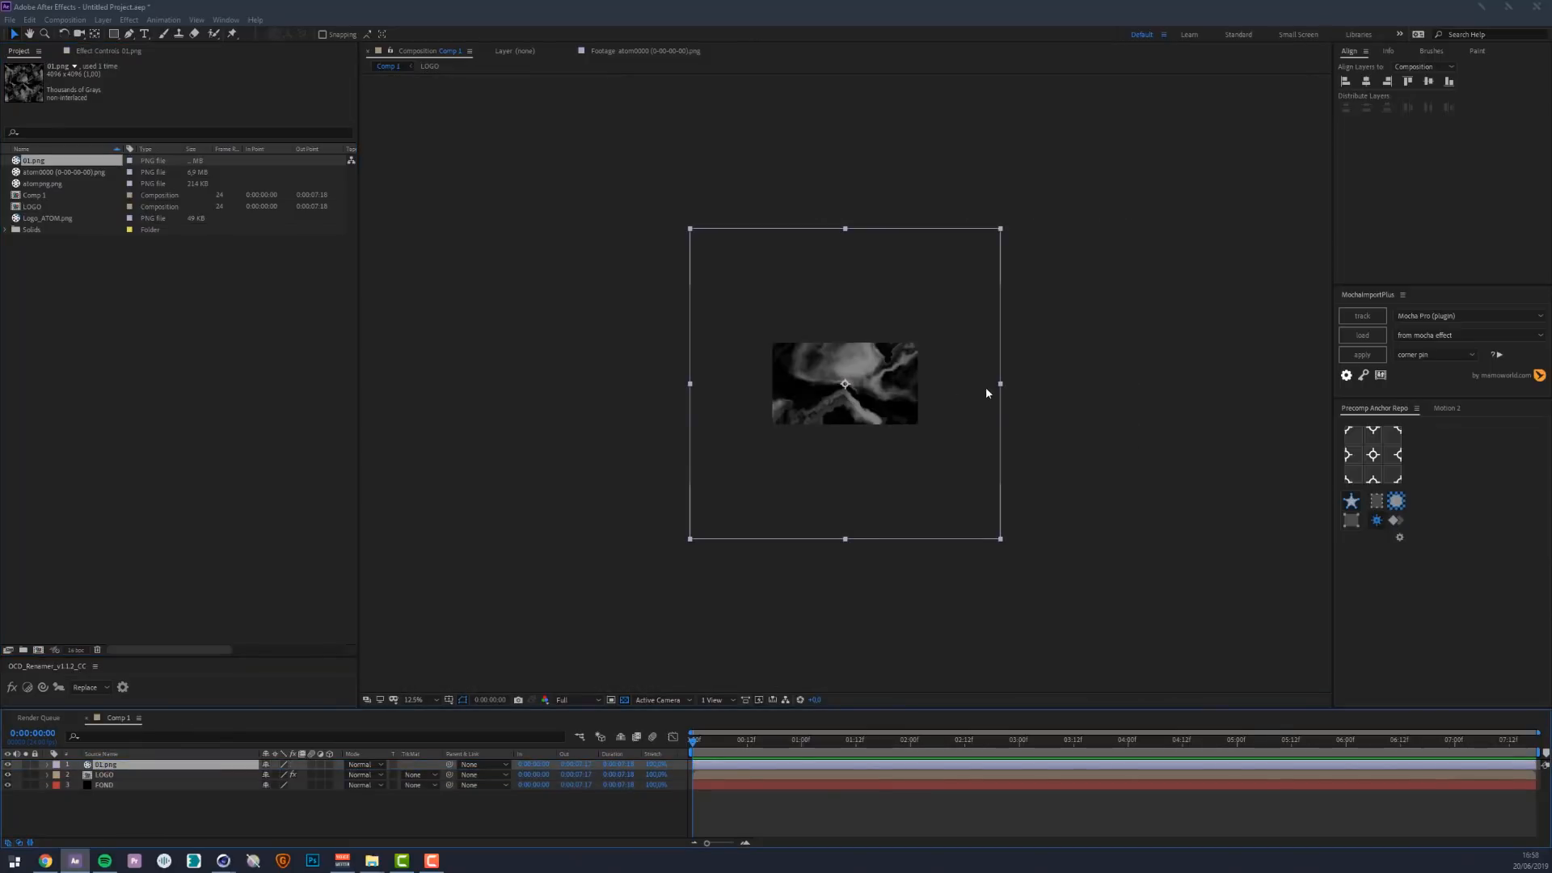
Scale the 01.png layer down proportionally until it matches the composition's height
left_click_drag(1001, 386, 923, 380, "shift")
scroll(923, 380, "up", 3)
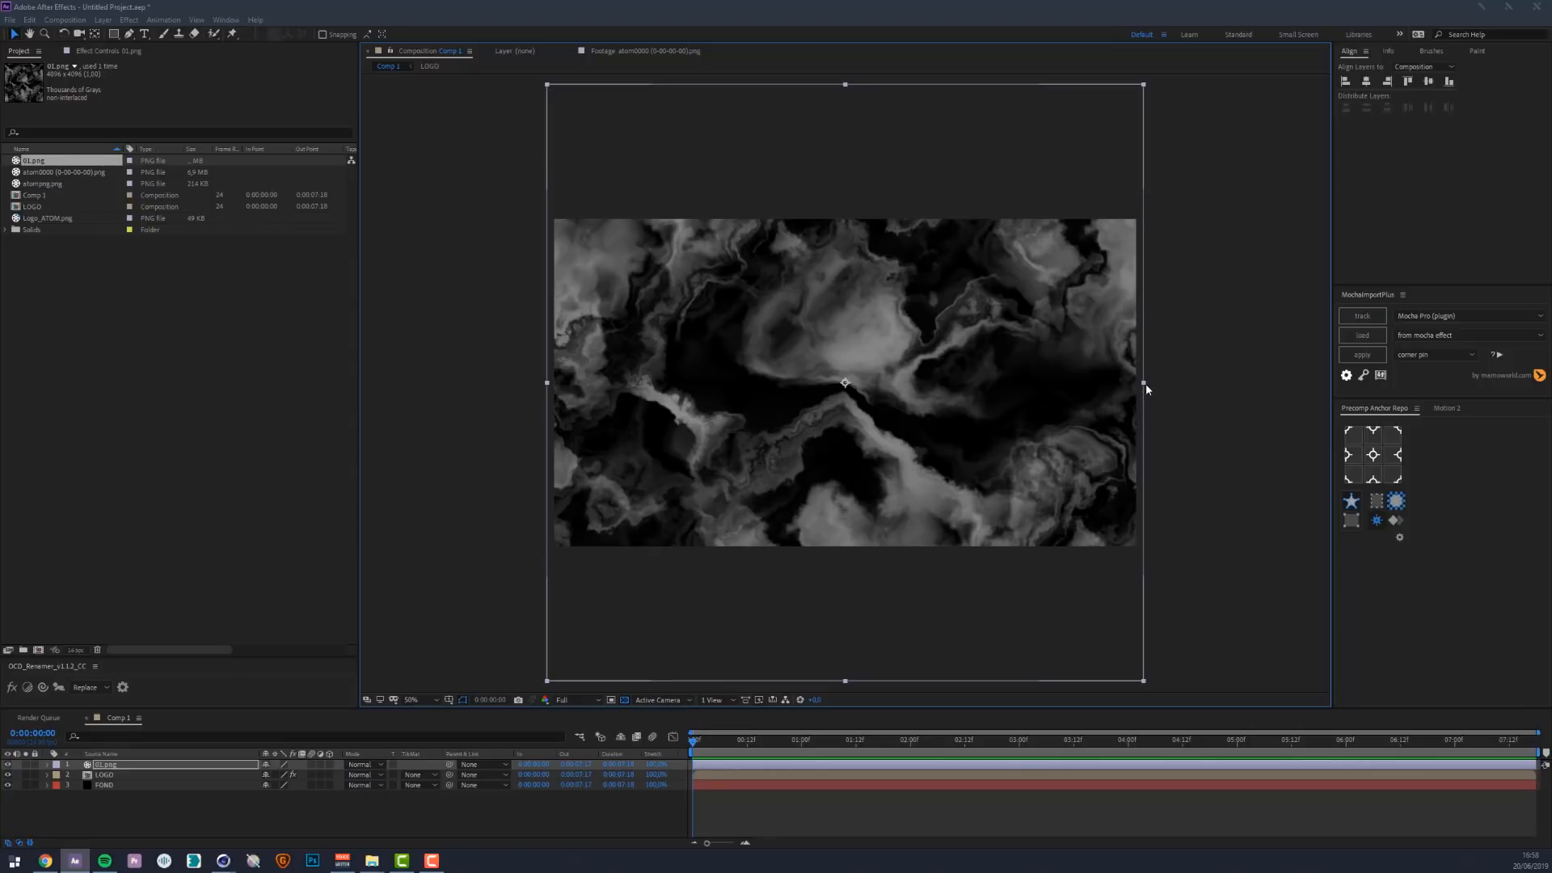
left_click_drag(1146, 383, 1015, 385, "shift")
left_click(1011, 385, "shift")
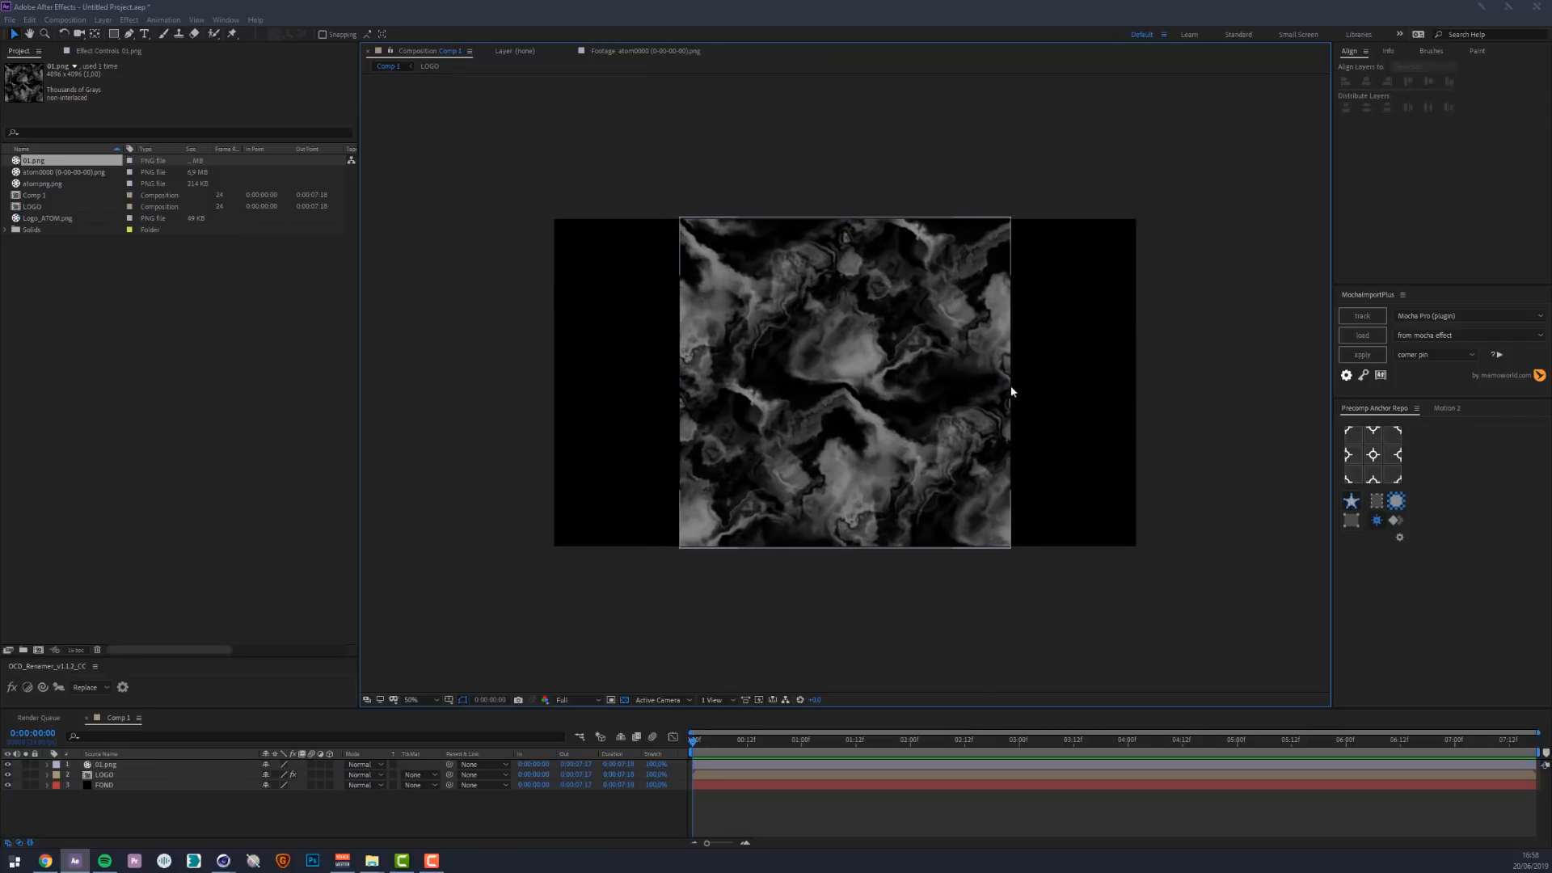
left_click(1011, 385)
left_click(1013, 386, "shift")
left_click(1011, 385)
left_click(1010, 386, "shift")
left_click(790, 234)
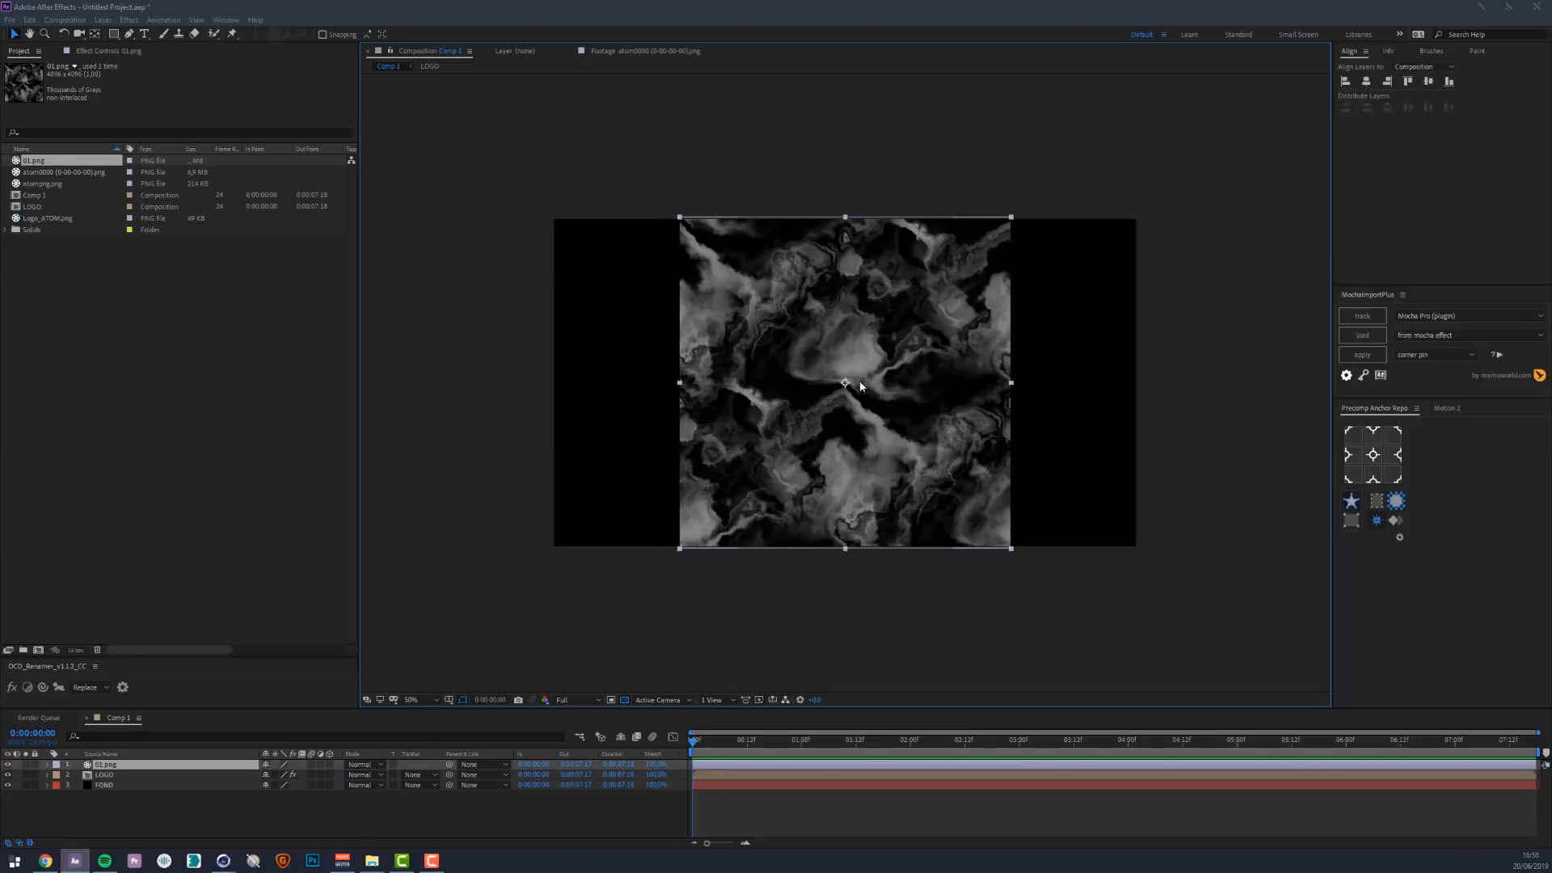
Try scaling the 01.png layer down further to about the width of the logo frame
key("slash")
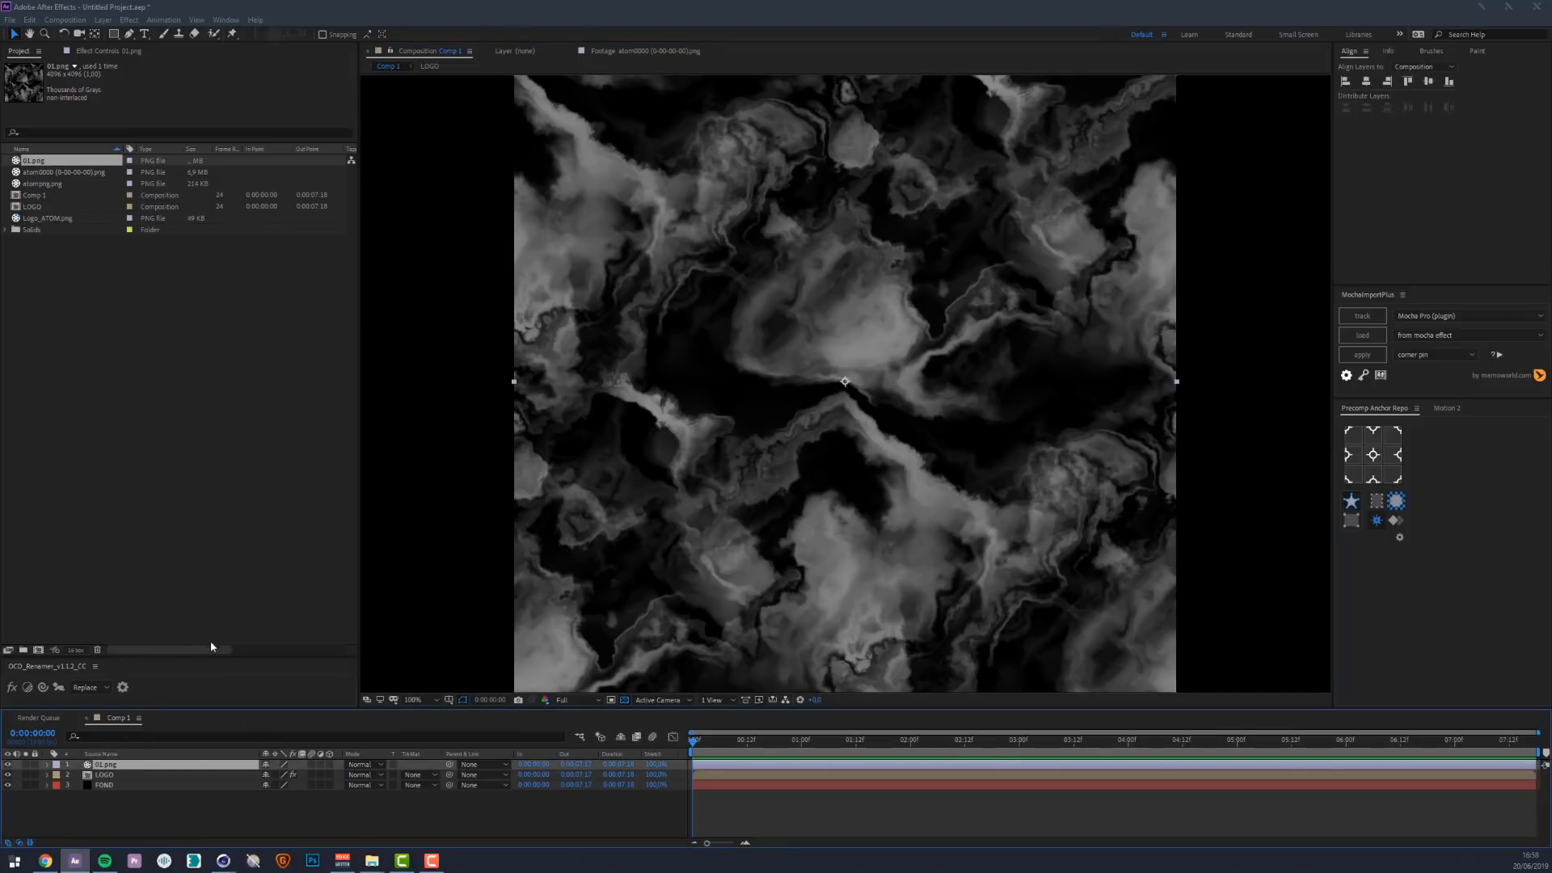
key("comma")
key("slash")
key("comma")
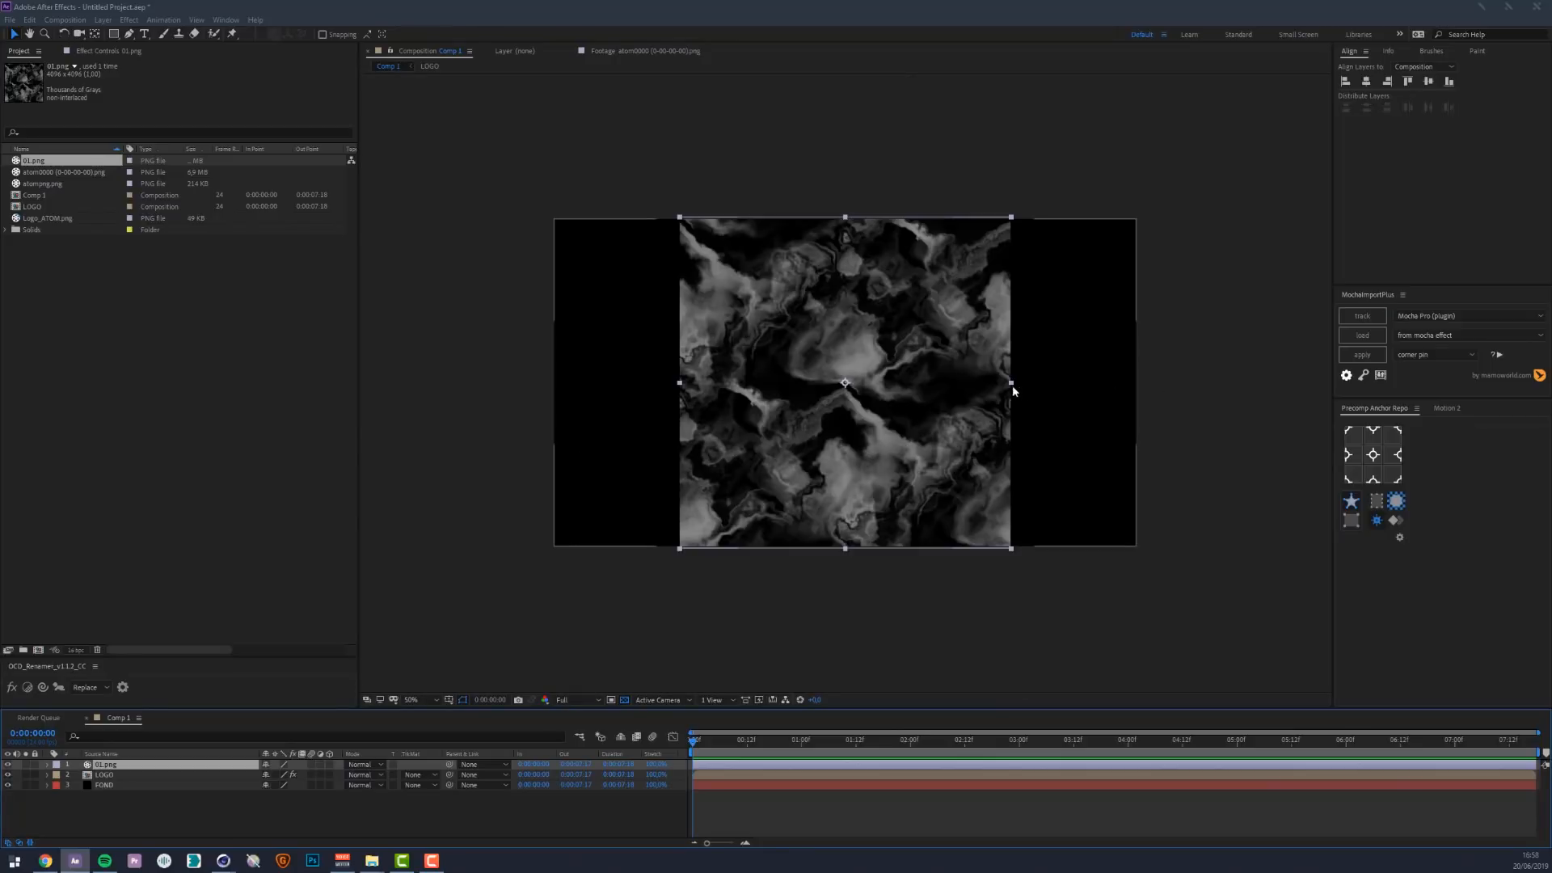
key("ctrl+alt+shift+h")
key("ctrl+alt+shift+g")
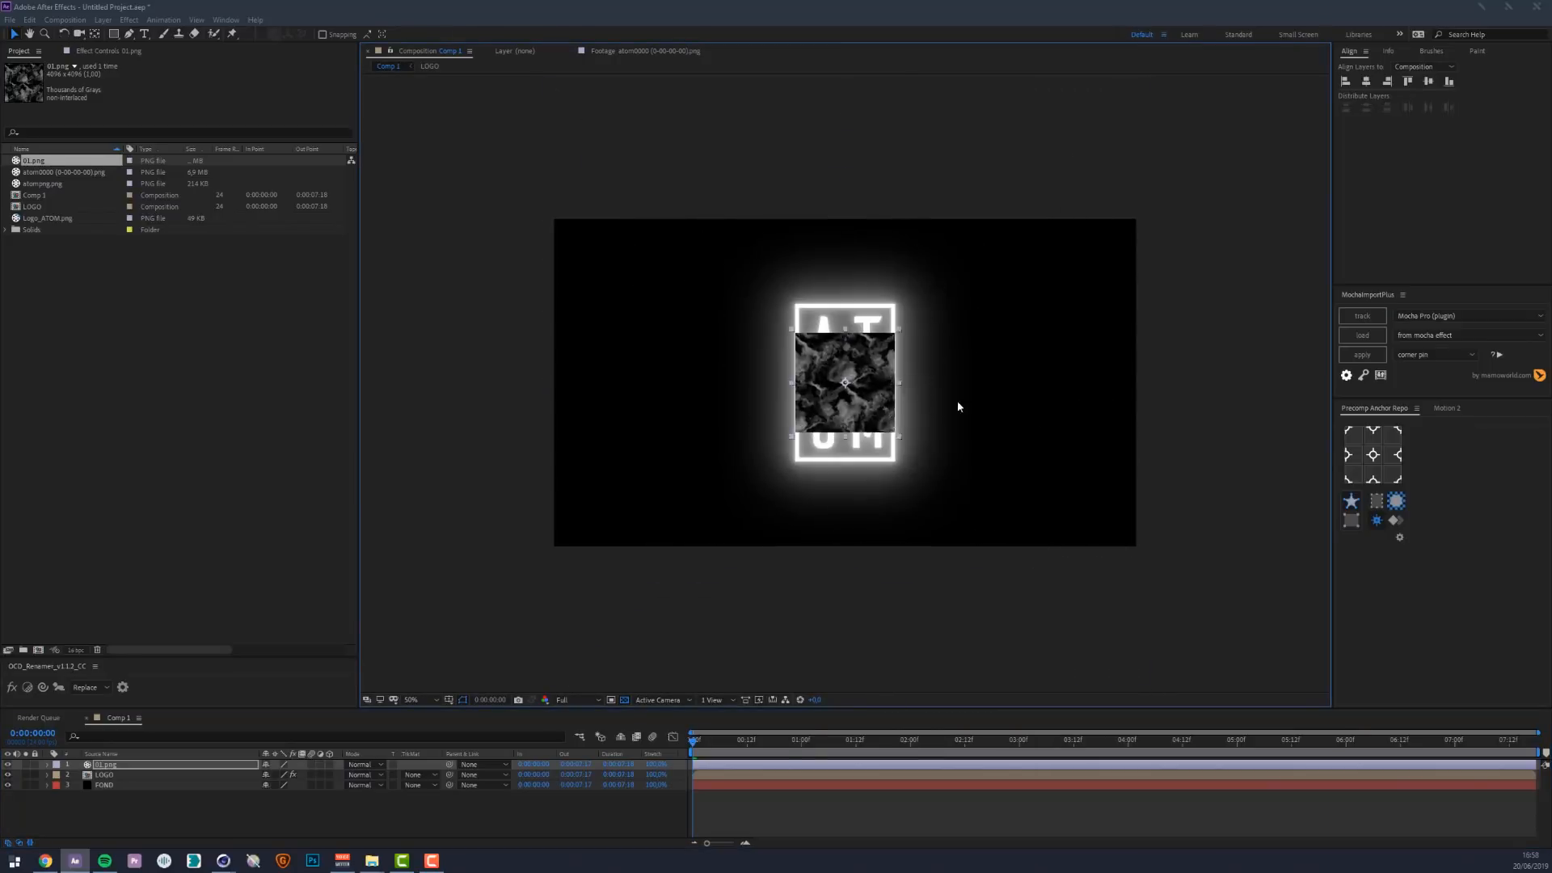
key("slash")
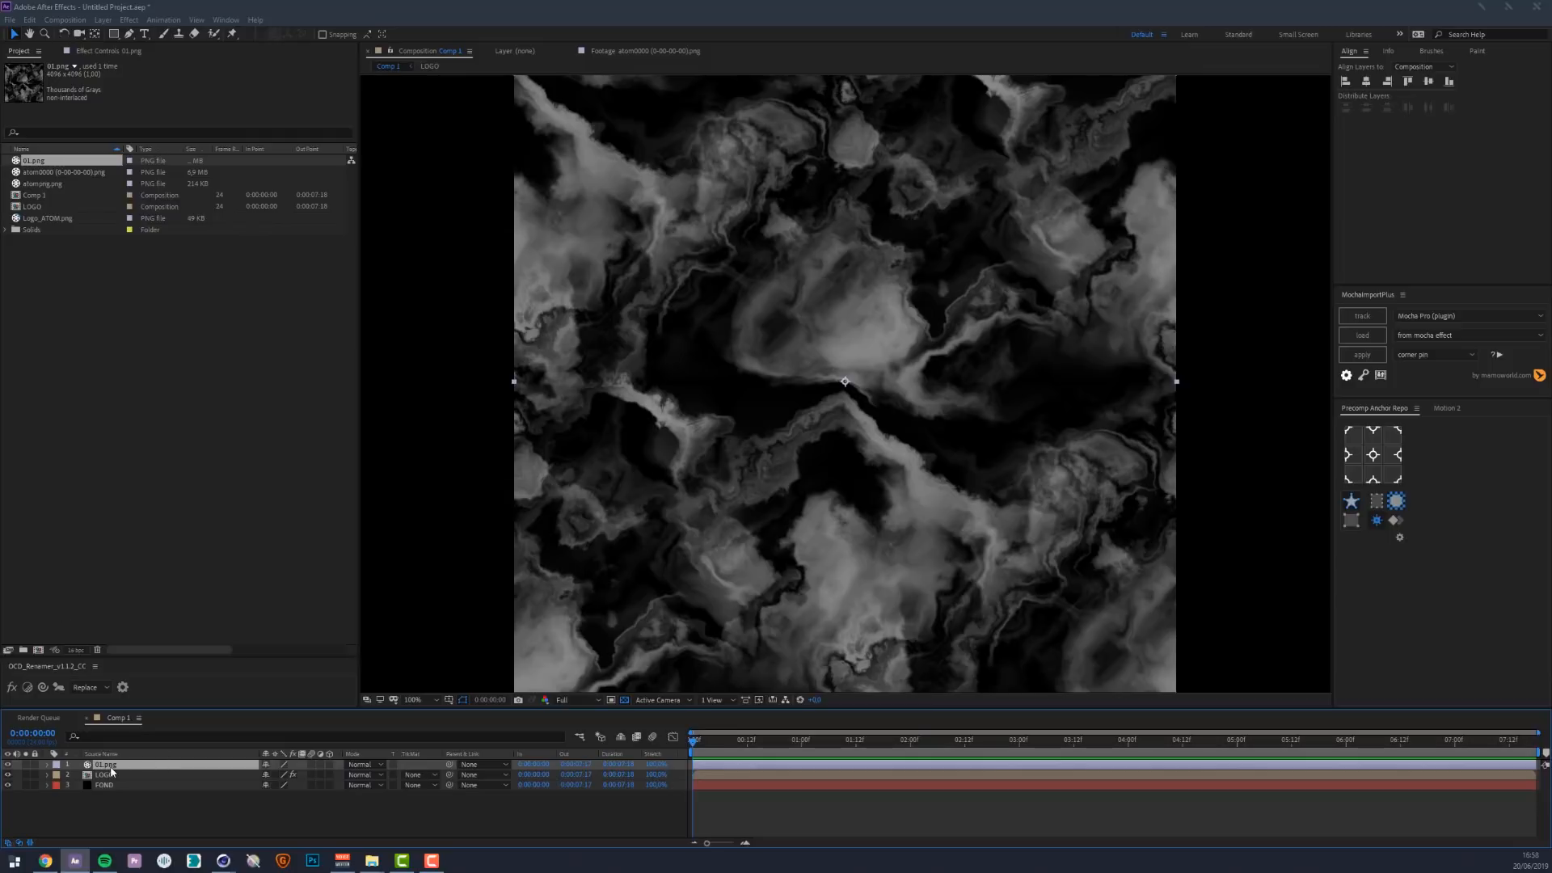
Apply the Motion Tile effect to the 01.png layer
key("ctrl+space")
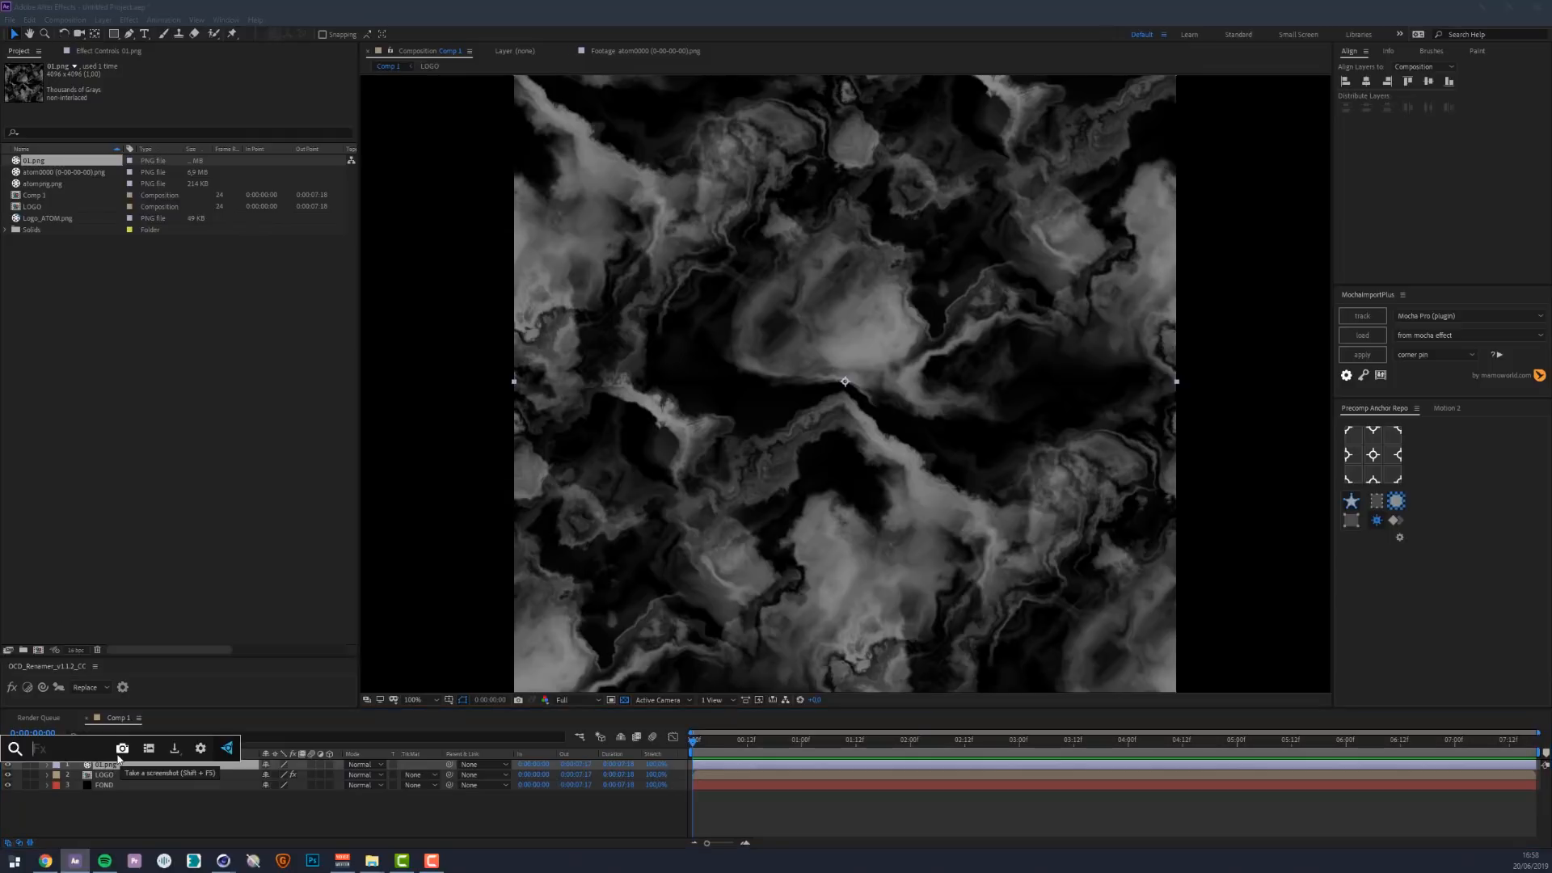
type("motion")
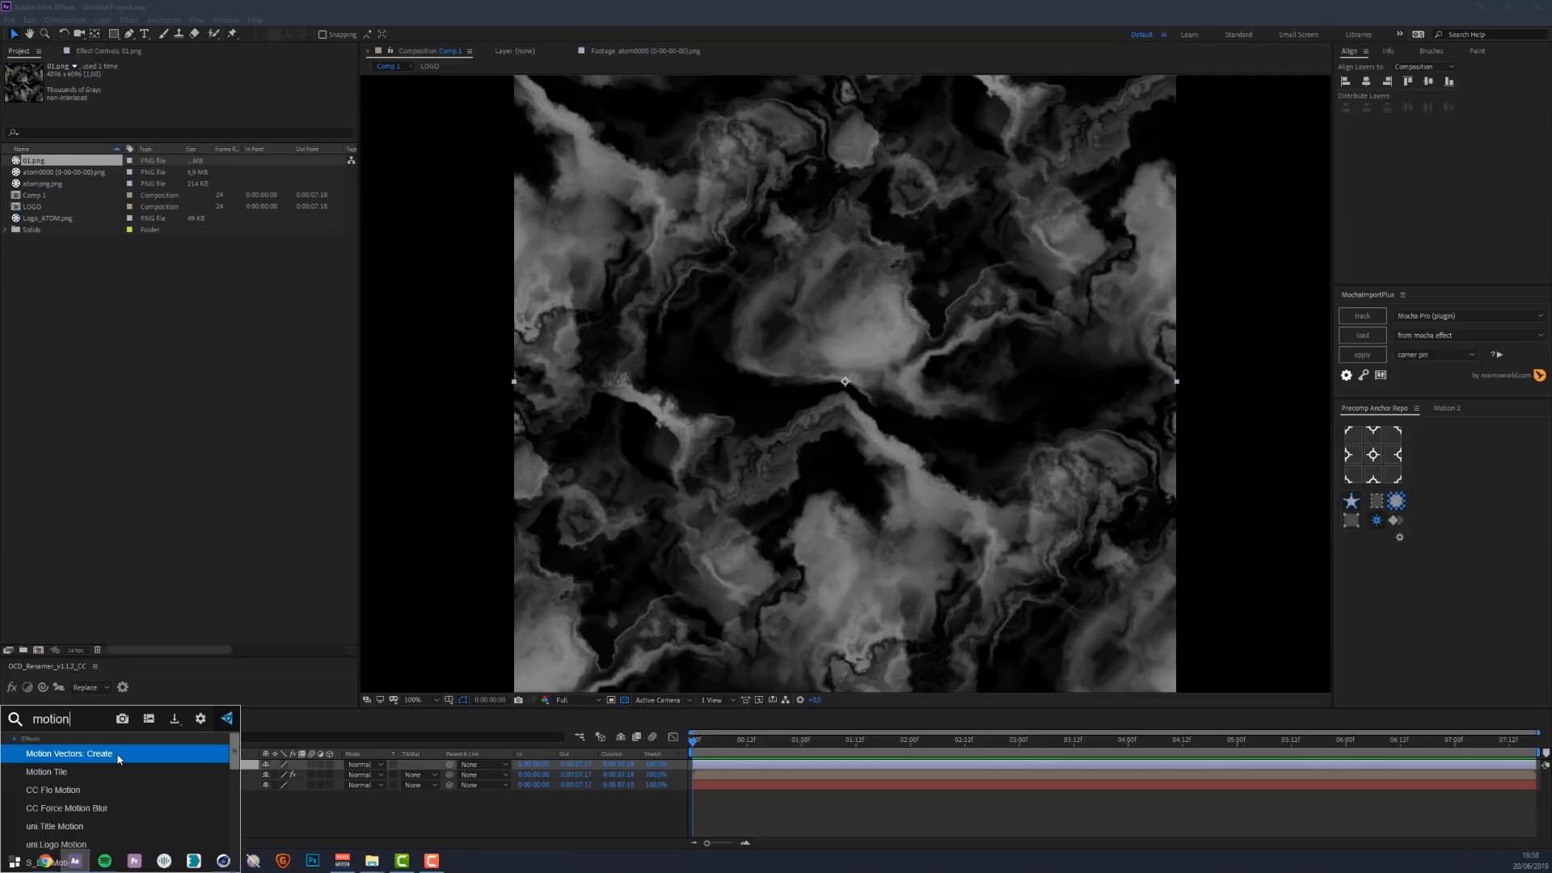
left_click(108, 767)
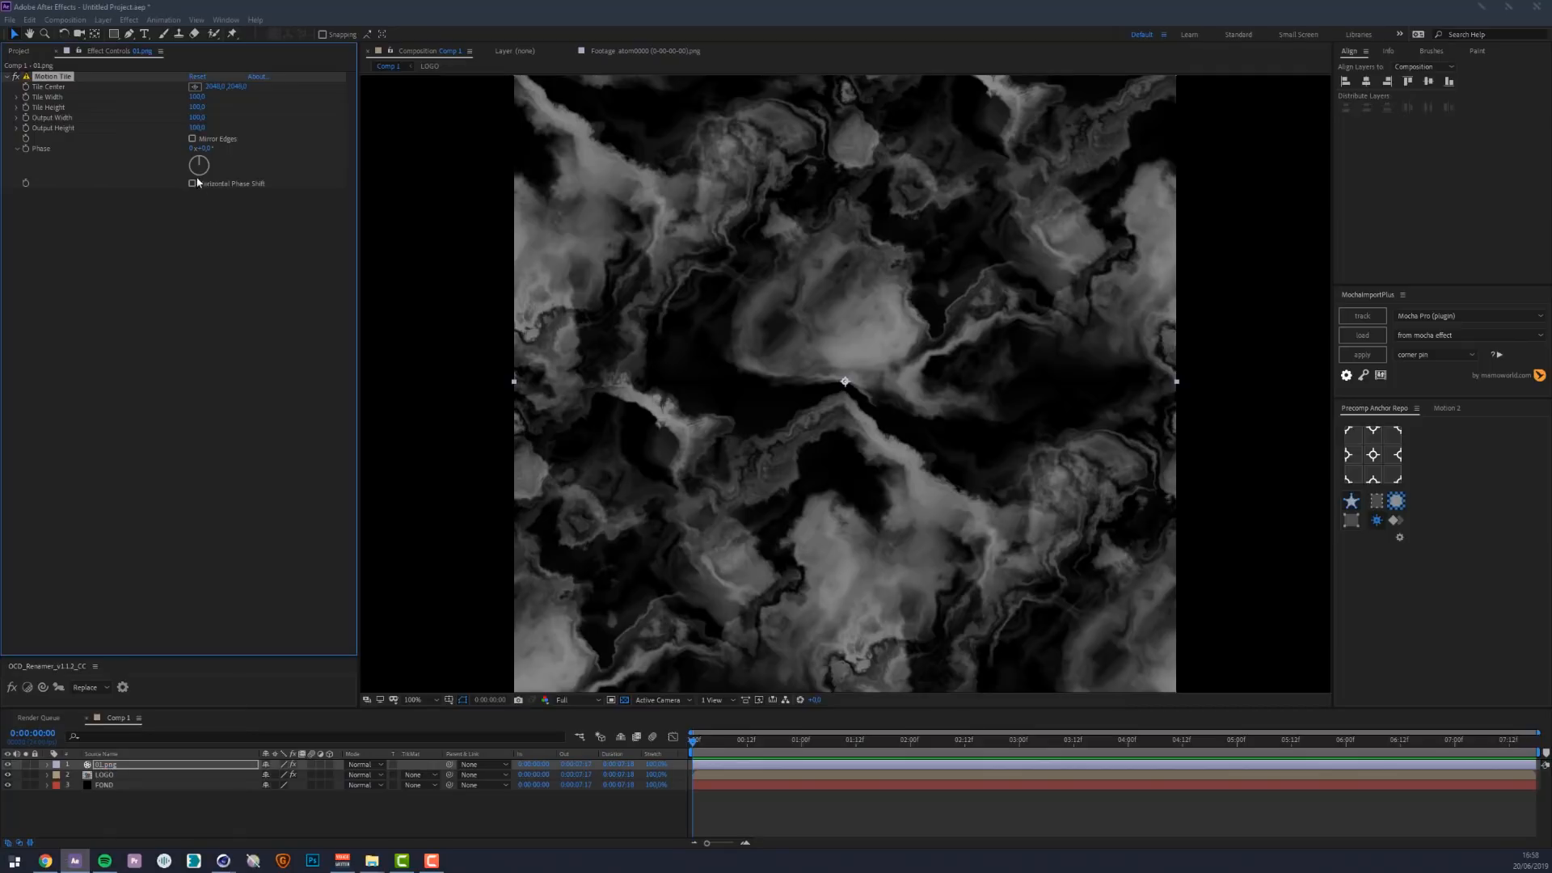
Enable Mirror Edges in Motion Tile and set both the output width and output height to 250
left_click(193, 138)
left_click(197, 129)
type("12")
left_click(194, 118)
type("120")
key("Return")
left_click(195, 118)
type("250")
key("Tab")
type("250")
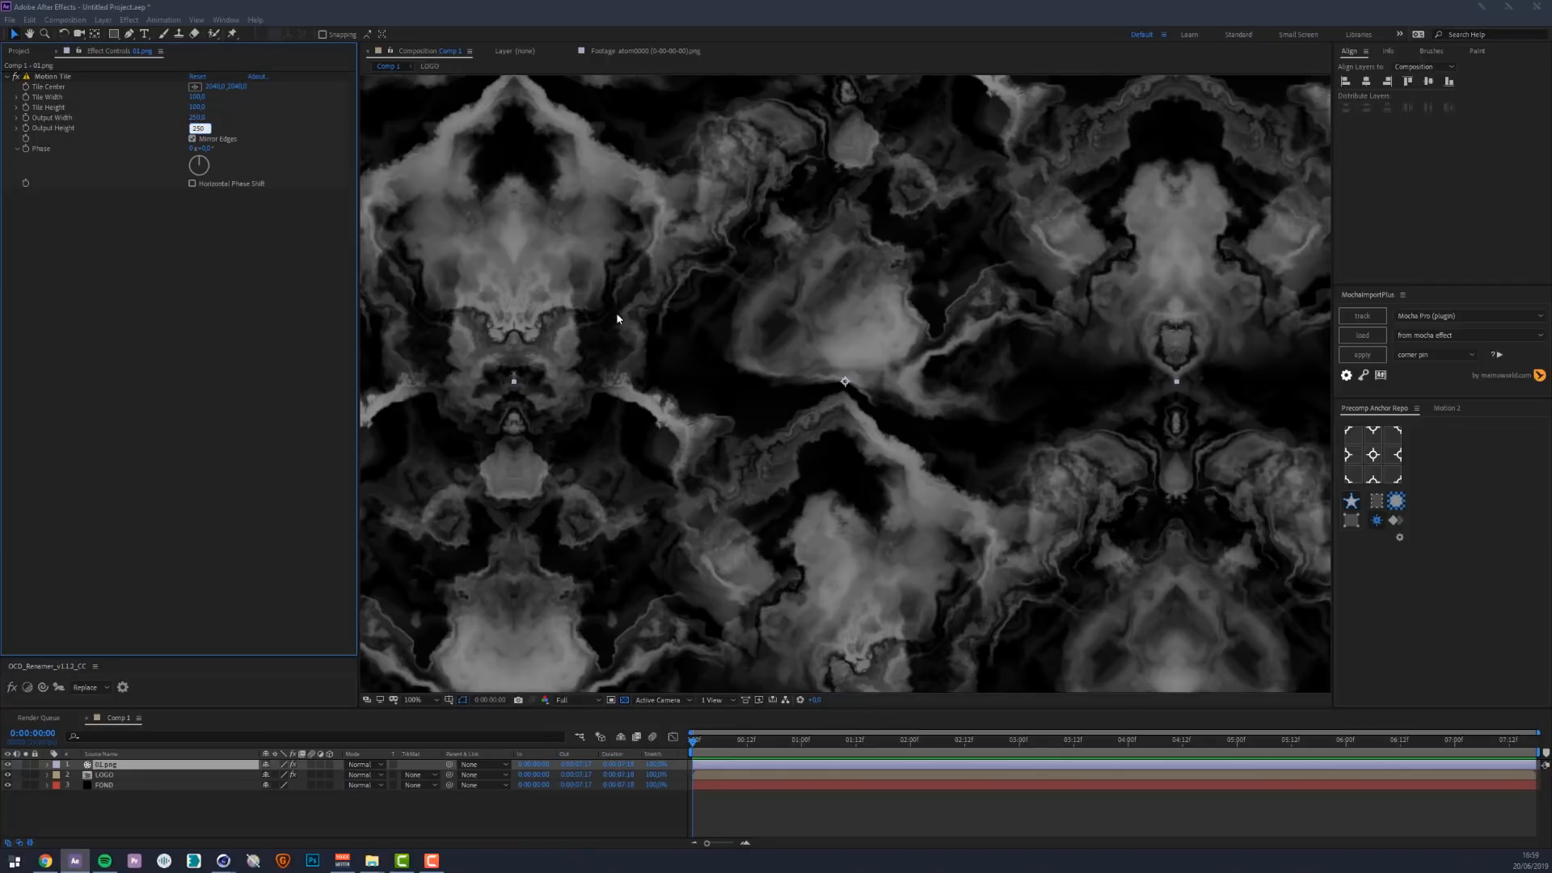
Scale the tiled texture layer down slightly and pre-compose it as FLOW, moving all attributes into the new composition
scroll(616, 312, "down", 2)
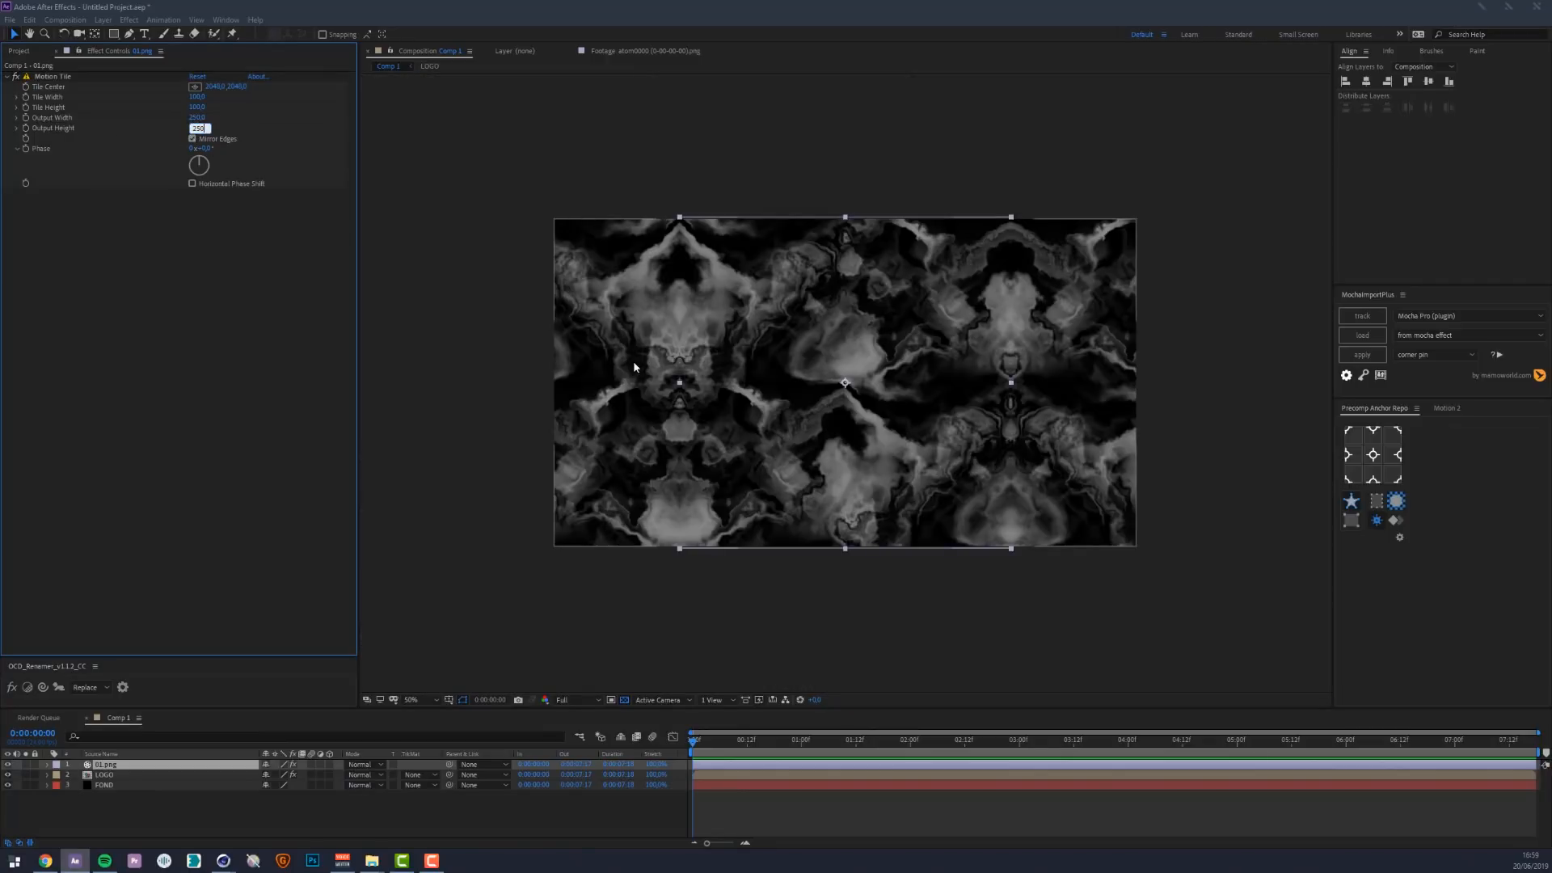
left_click(683, 384)
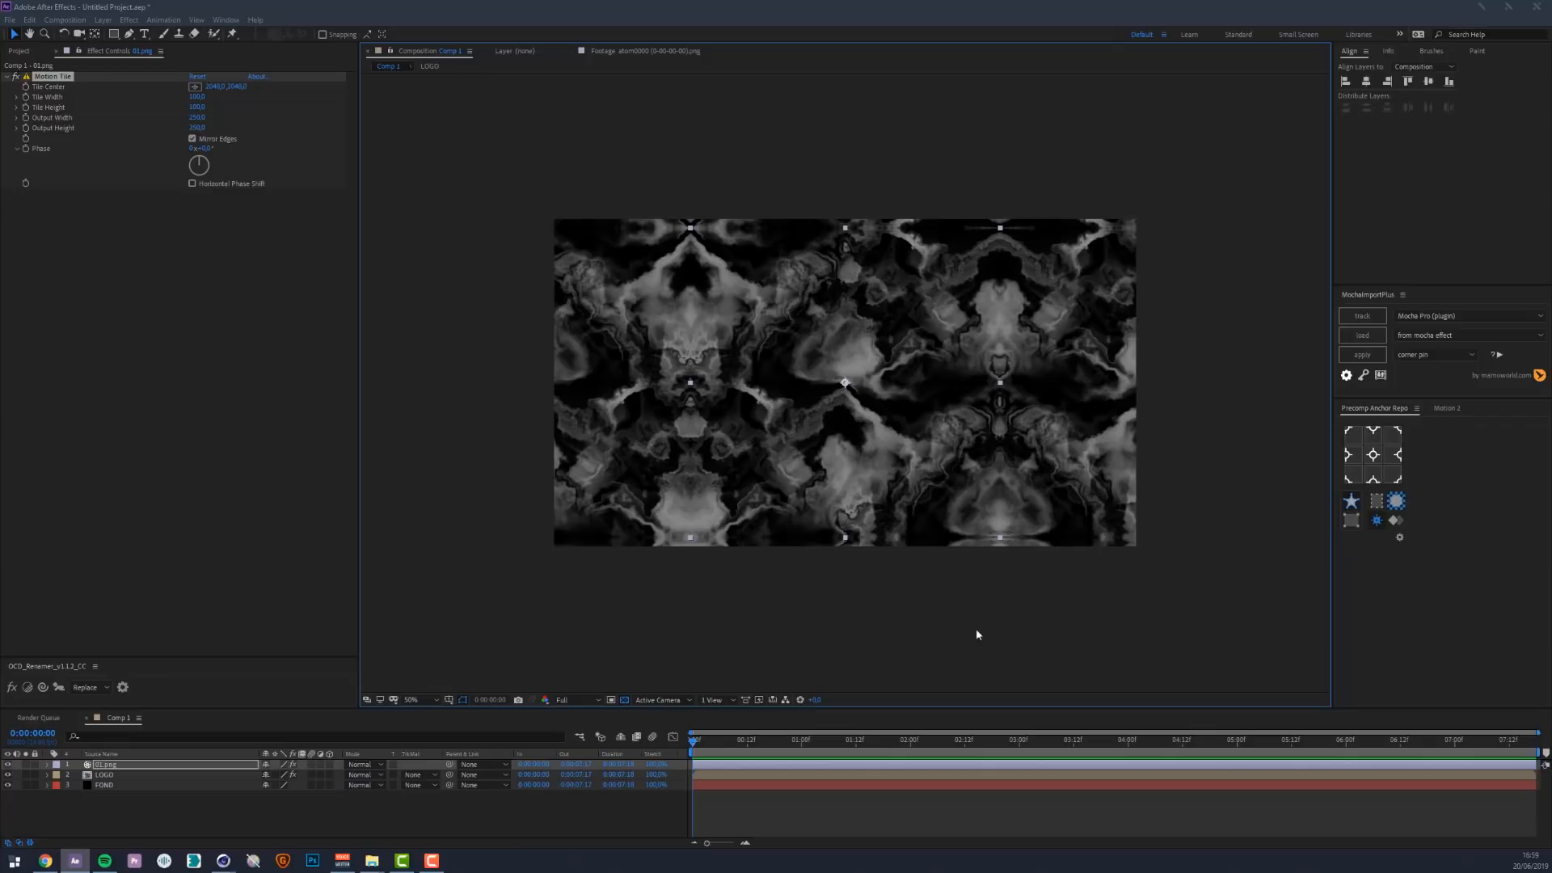
key("slash")
left_click(105, 766)
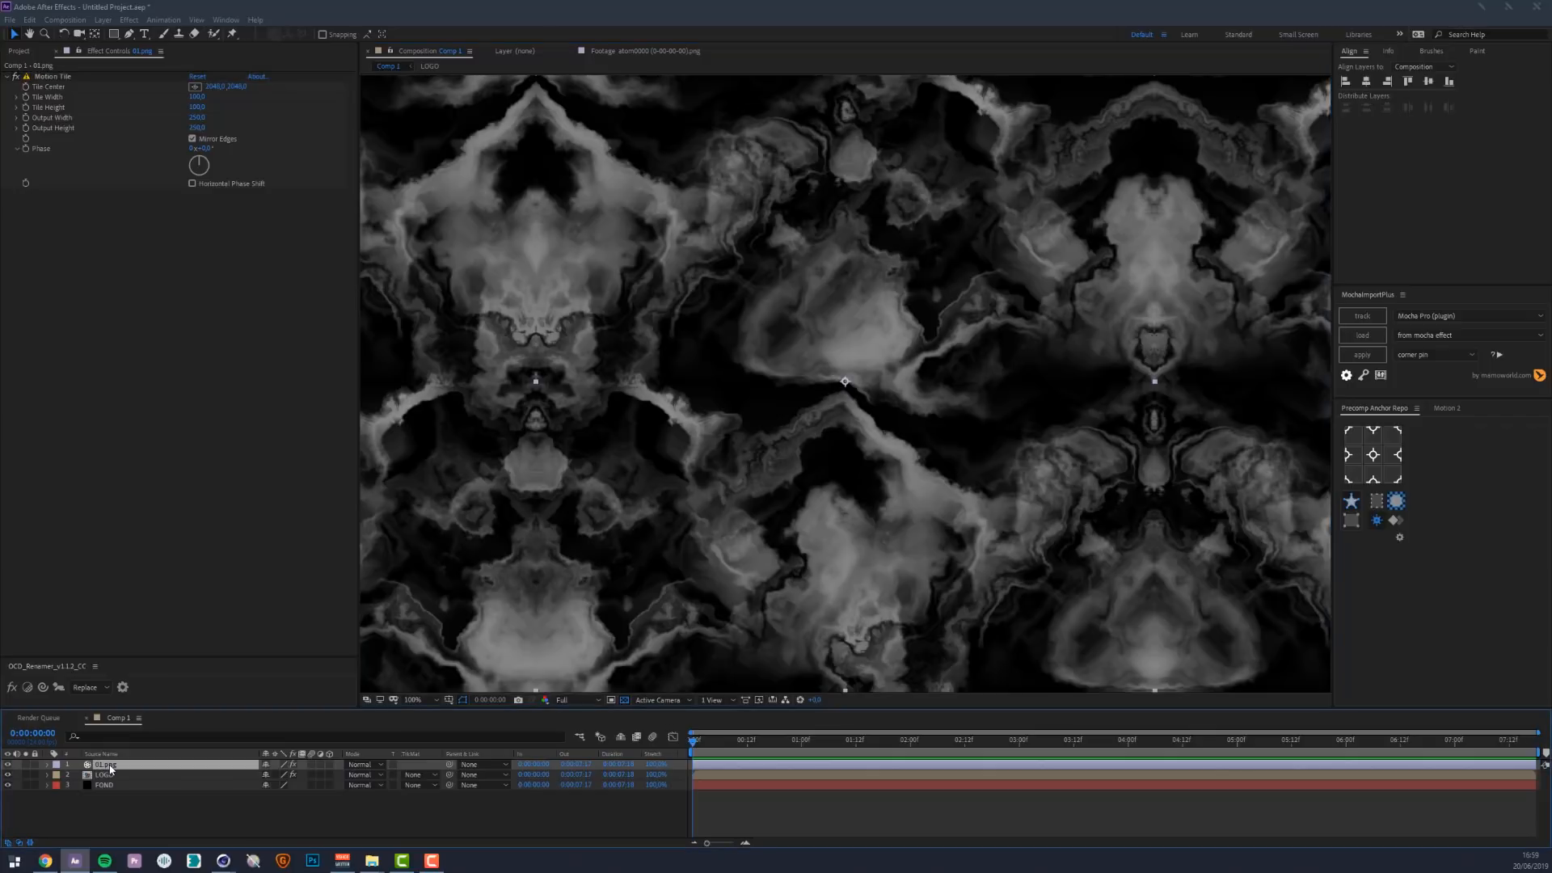
key("ctrl+shift+c")
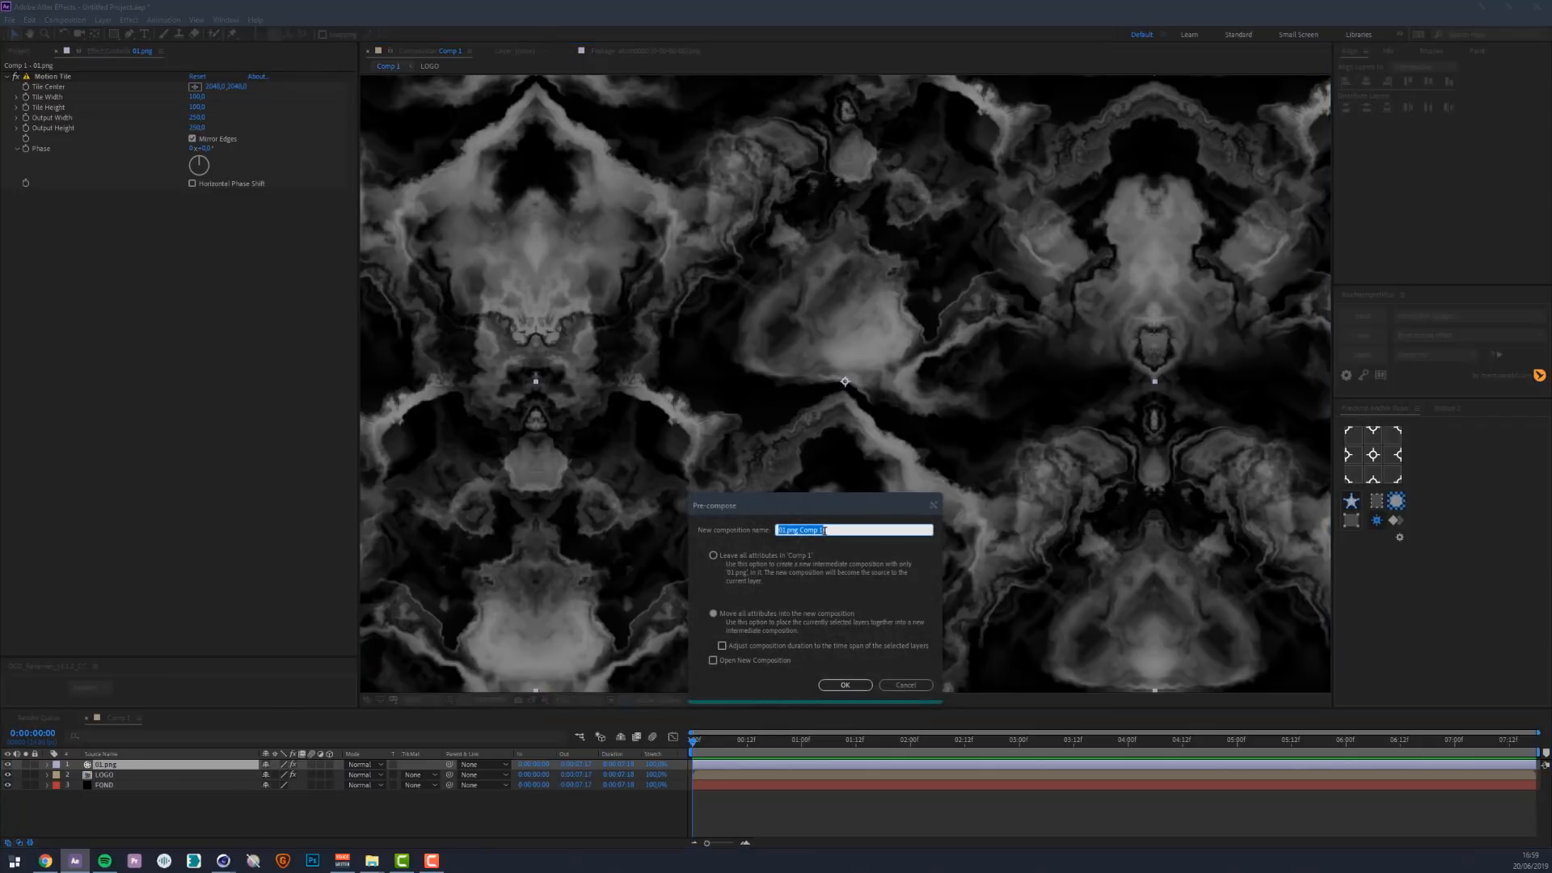
type("FLOW")
key("Return")
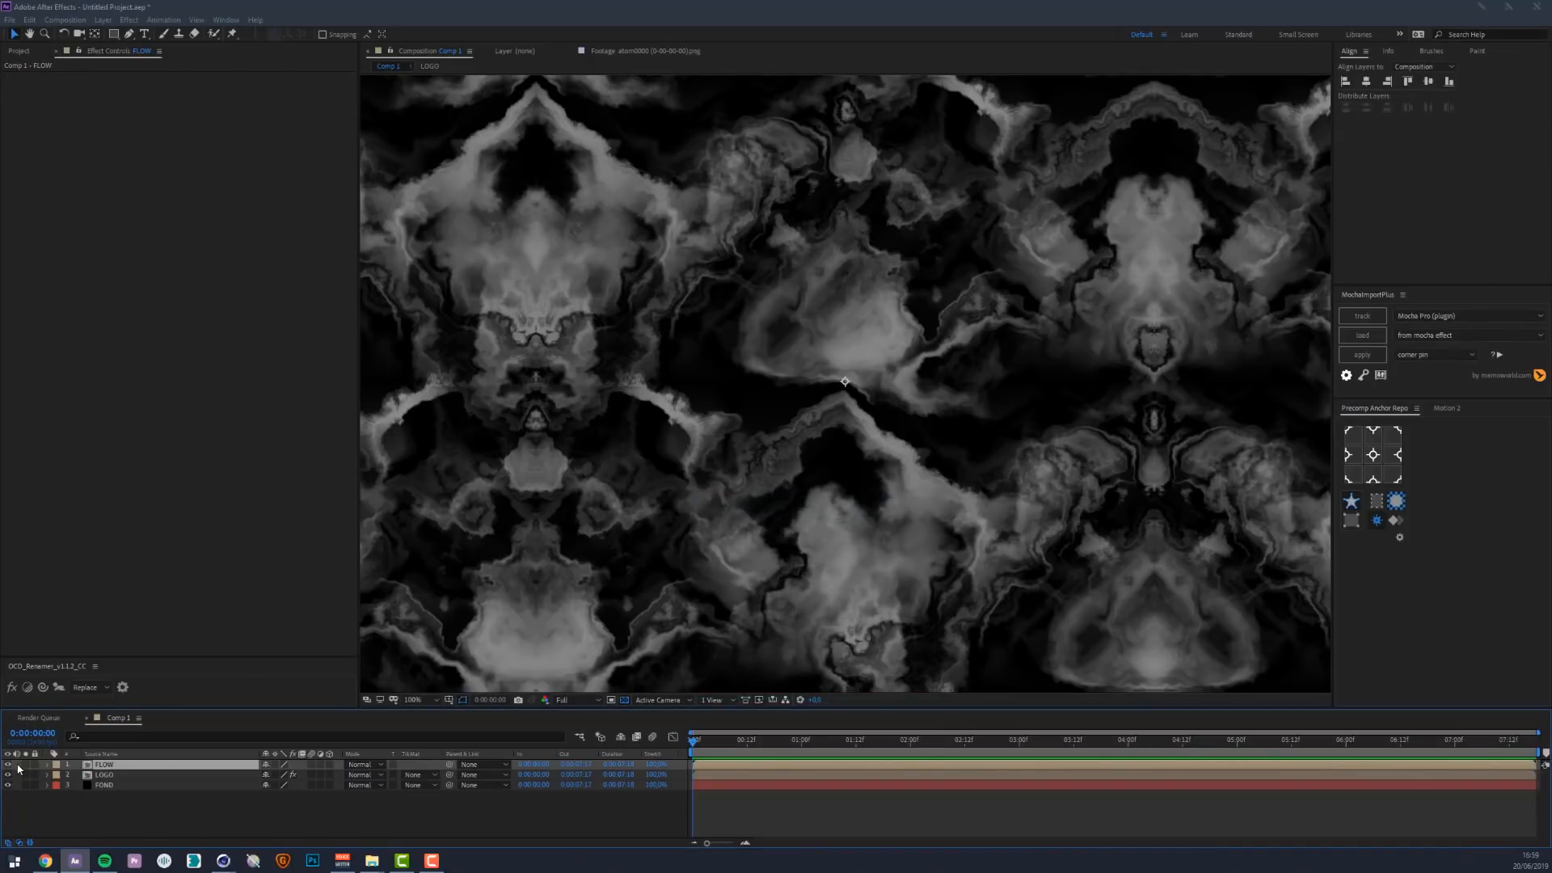
Hide the FLOW layer and pre-compose the LOGO layer as LOGO GLOW, moving all attributes into the new composition
left_click(8, 764)
left_click(117, 775)
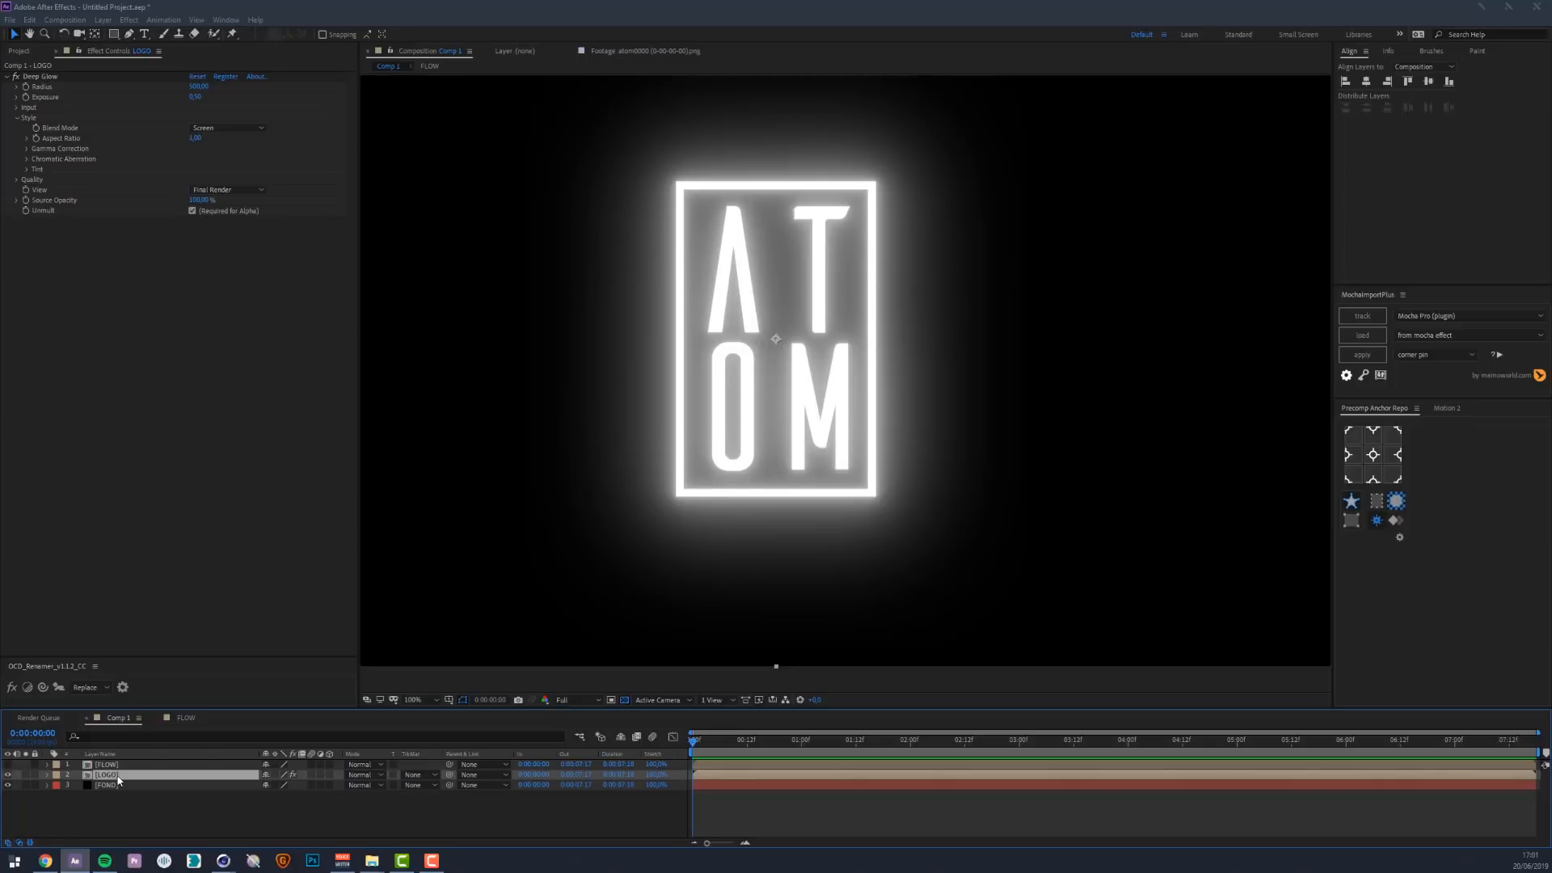
key("ctrl+shift+c")
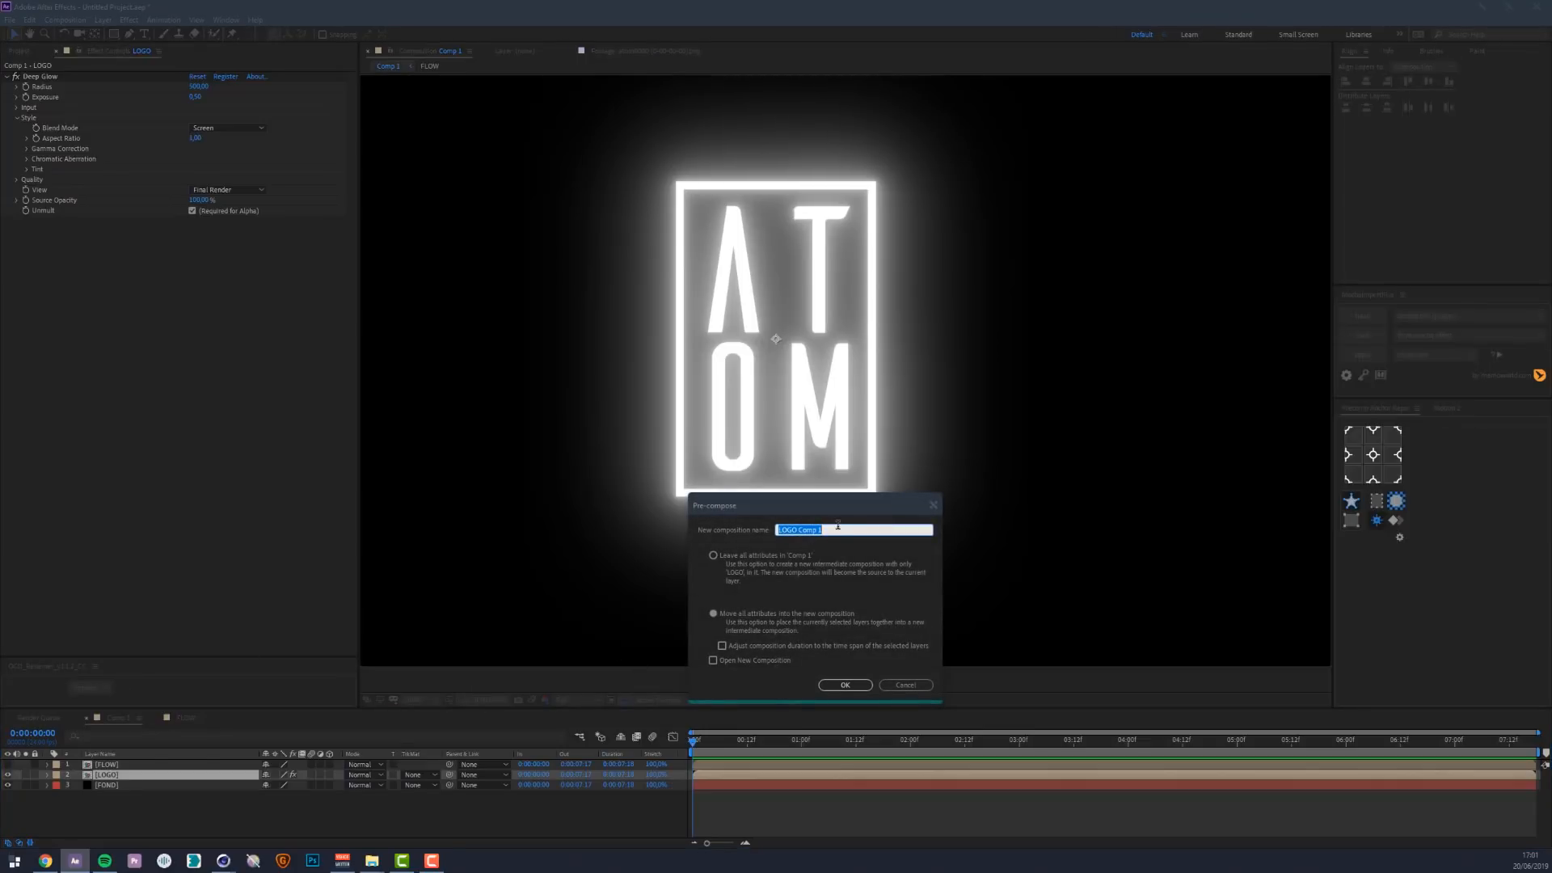
type("LOGO FLOW")
key("BackSpace")
key("BackSpace")
key("BackSpace")
type("GLOW")
key("Return")
Apply Compound Blur to the LOGO GLOW layer with FLOW as the blur layer and the maximum blur raised to about 40
key("ctrl+space")
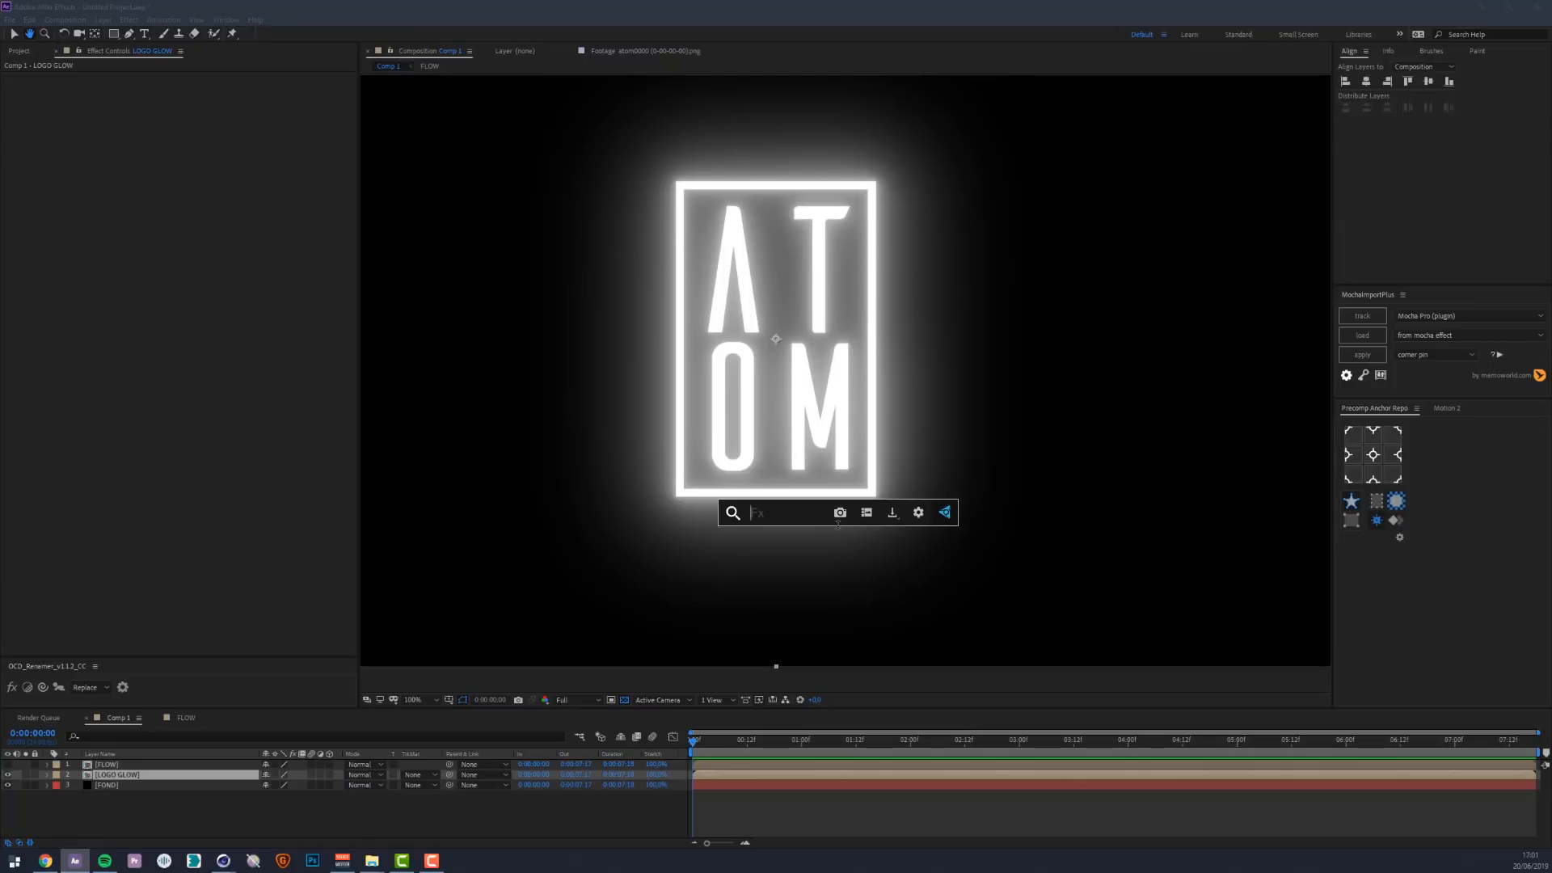
type("compo")
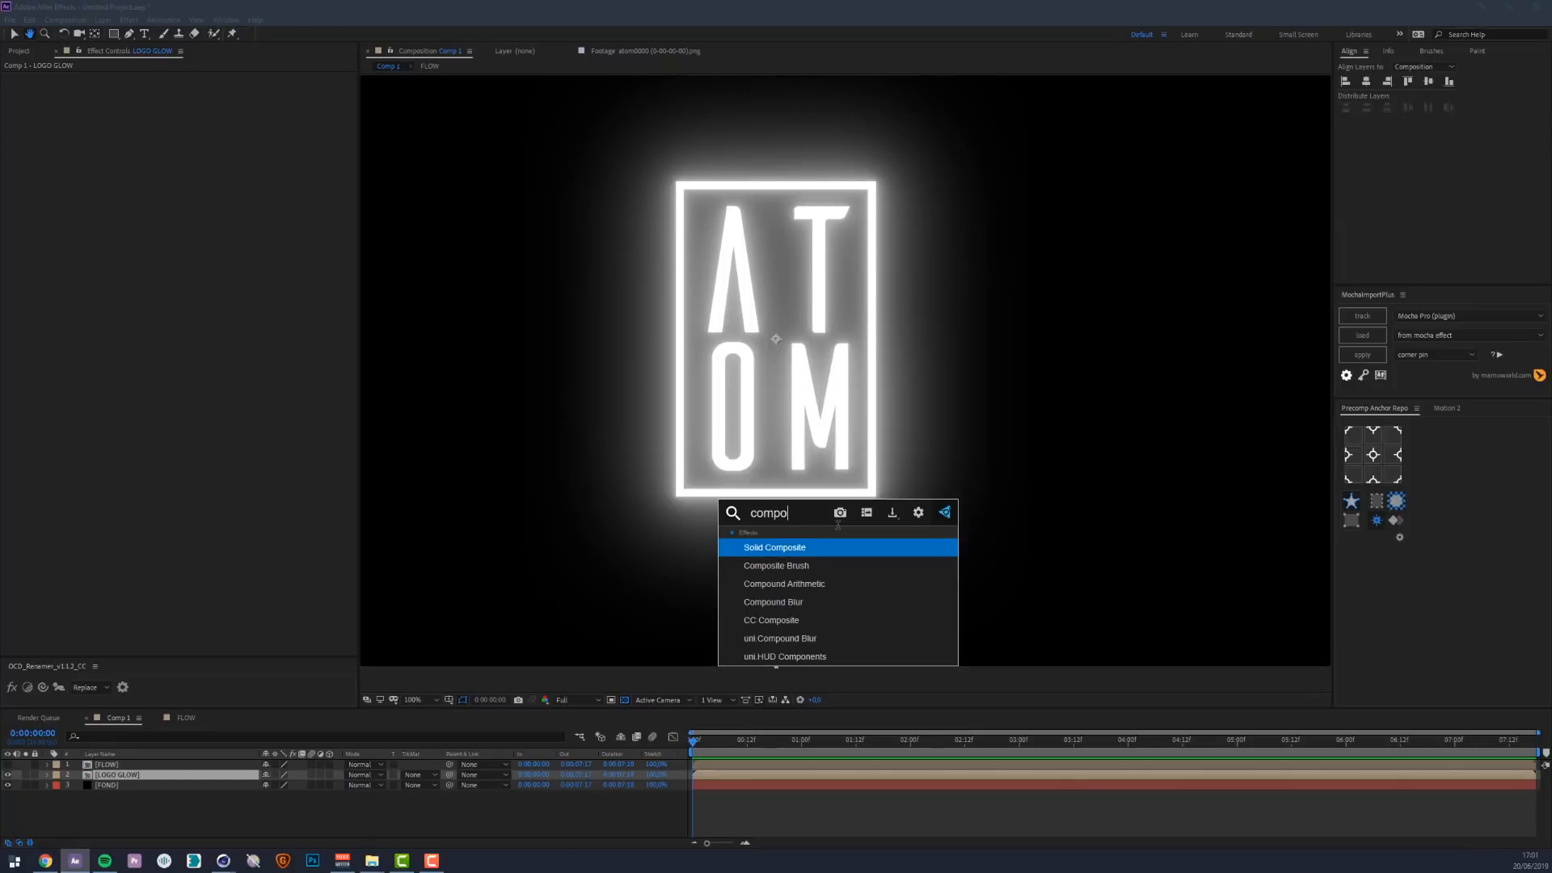
key("Down")
key("Down")
key("Down")
key("Return")
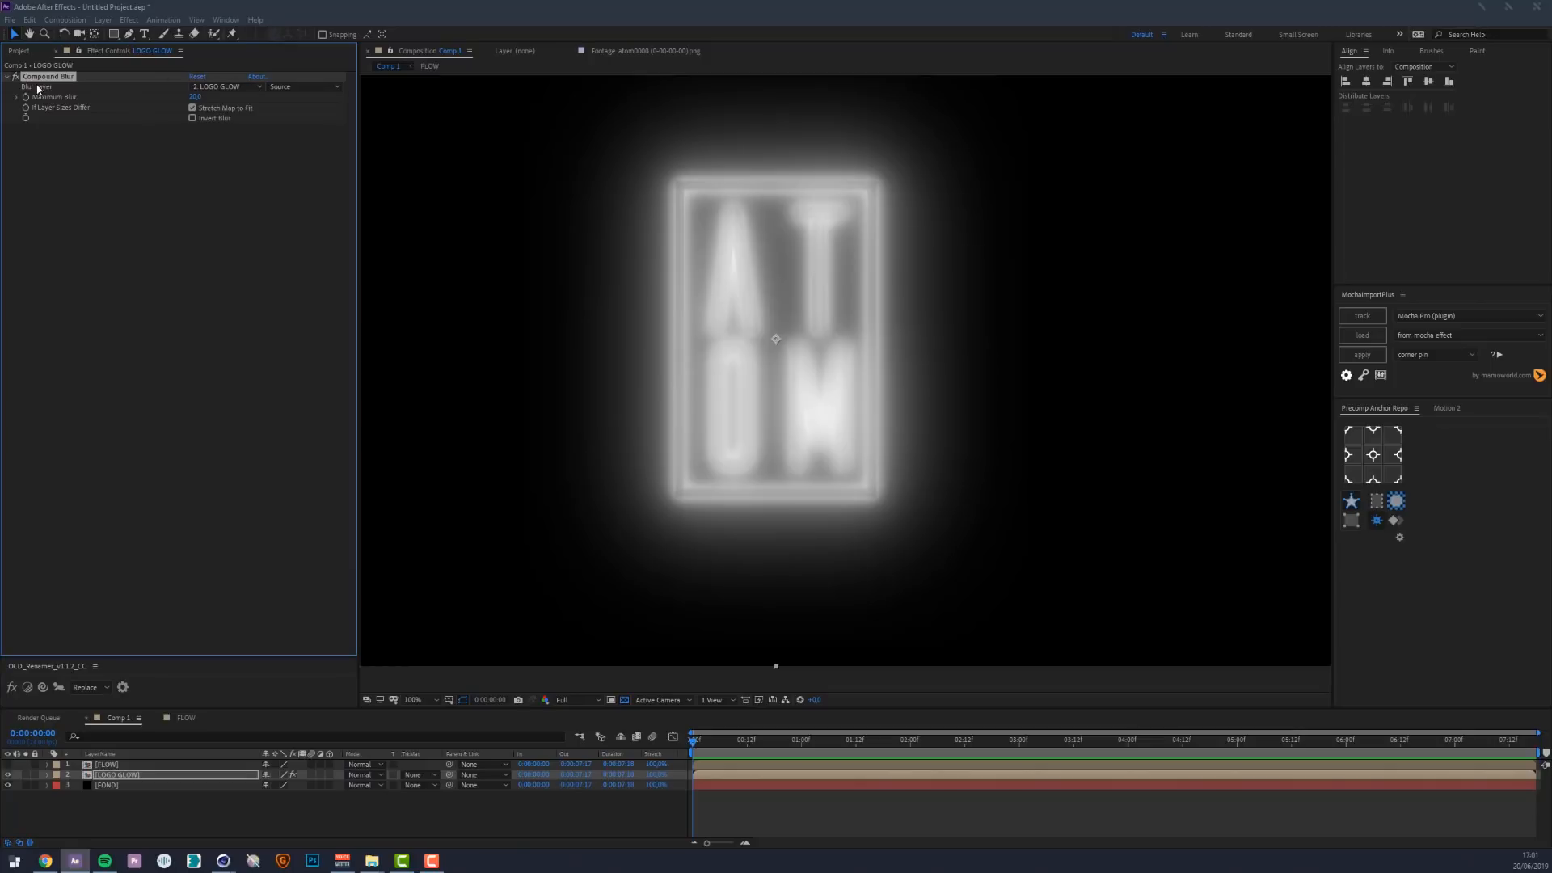
left_click(216, 88)
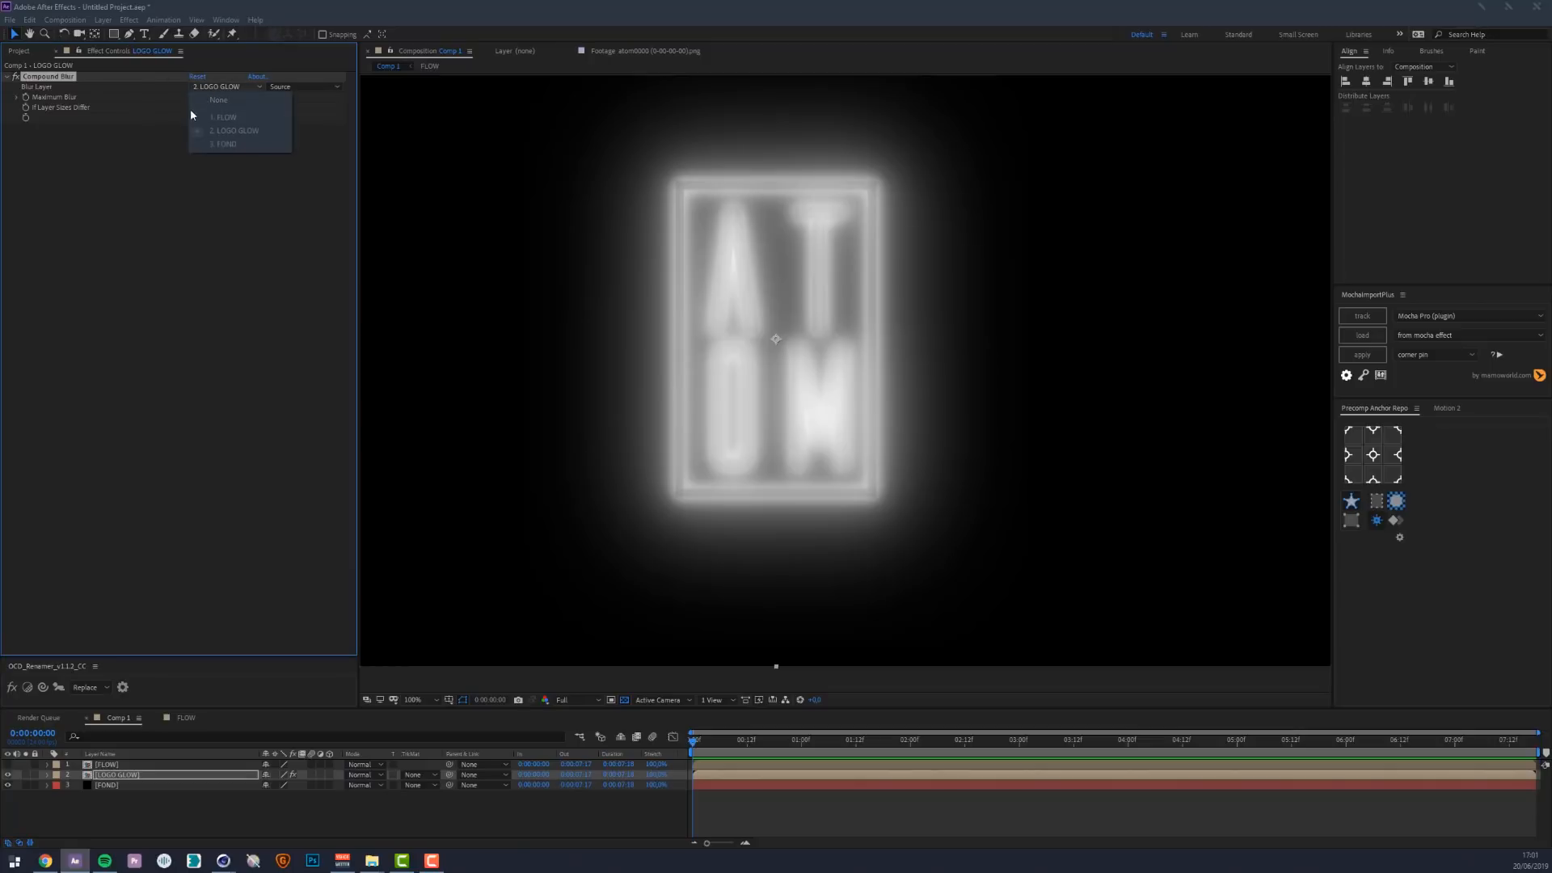
left_click(194, 117)
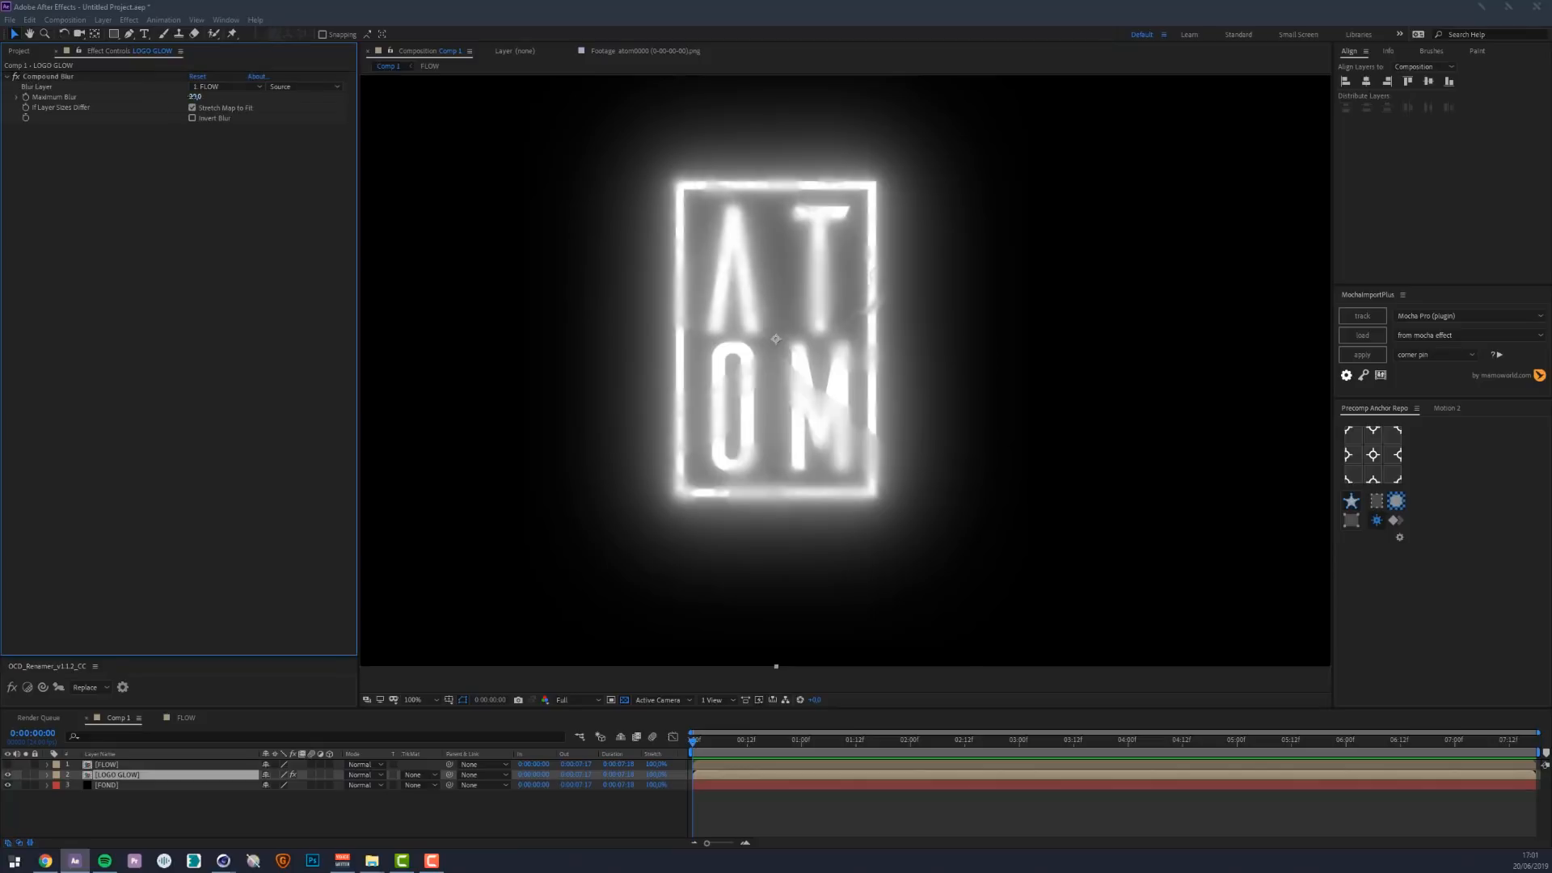
mouse_move(195, 97)
left_mouse_down()
mouse_move(270, 90)
mouse_move(162, 88)
mouse_move(186, 80)
left_mouse_up()
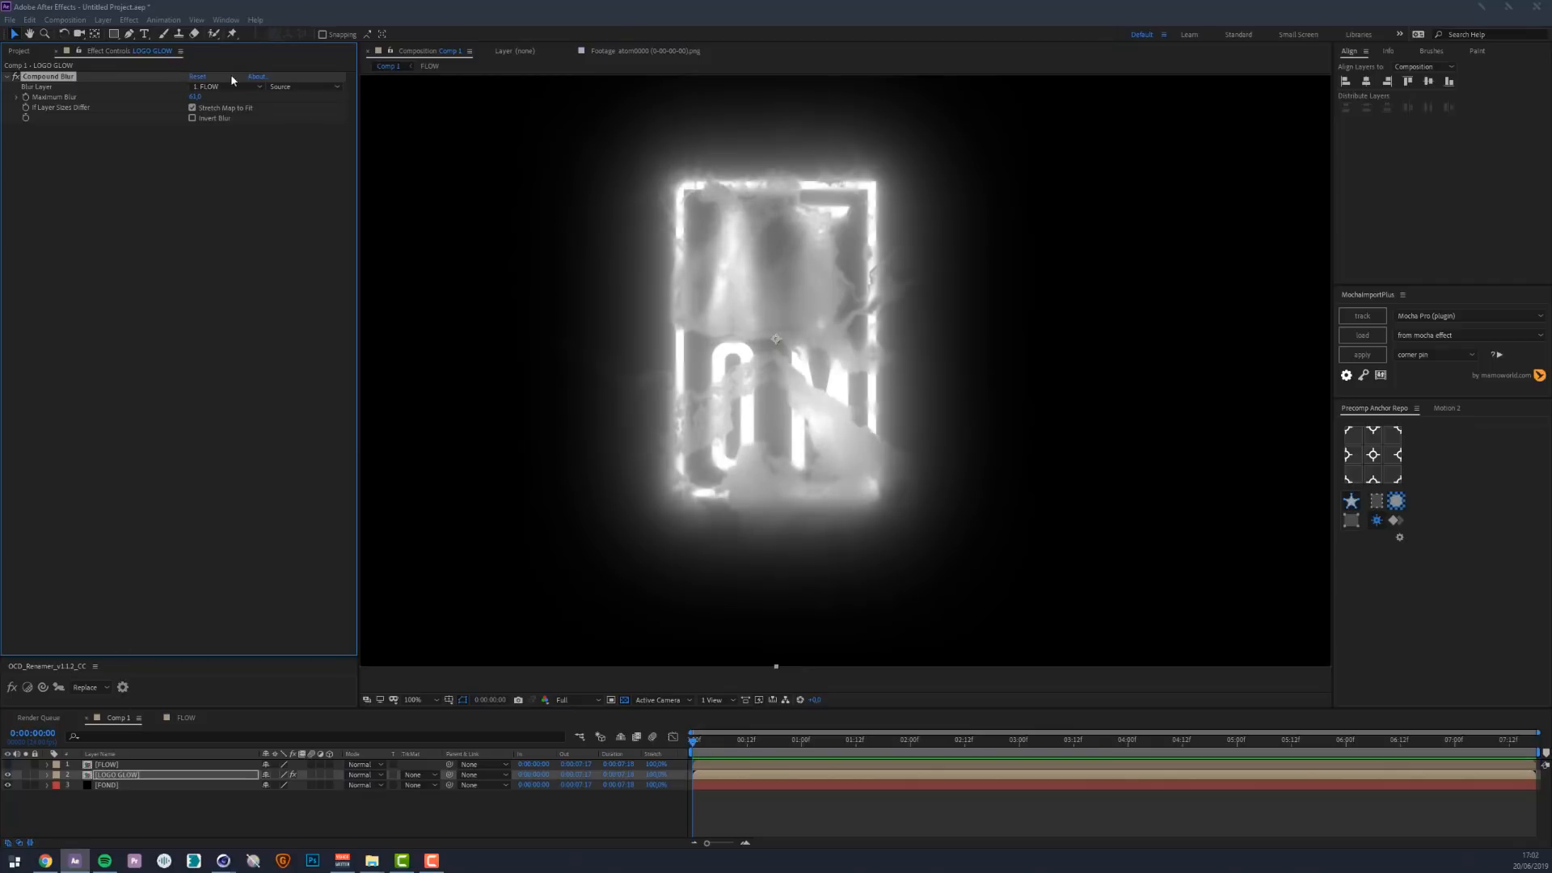
left_click_drag(197, 97, 174, 69)
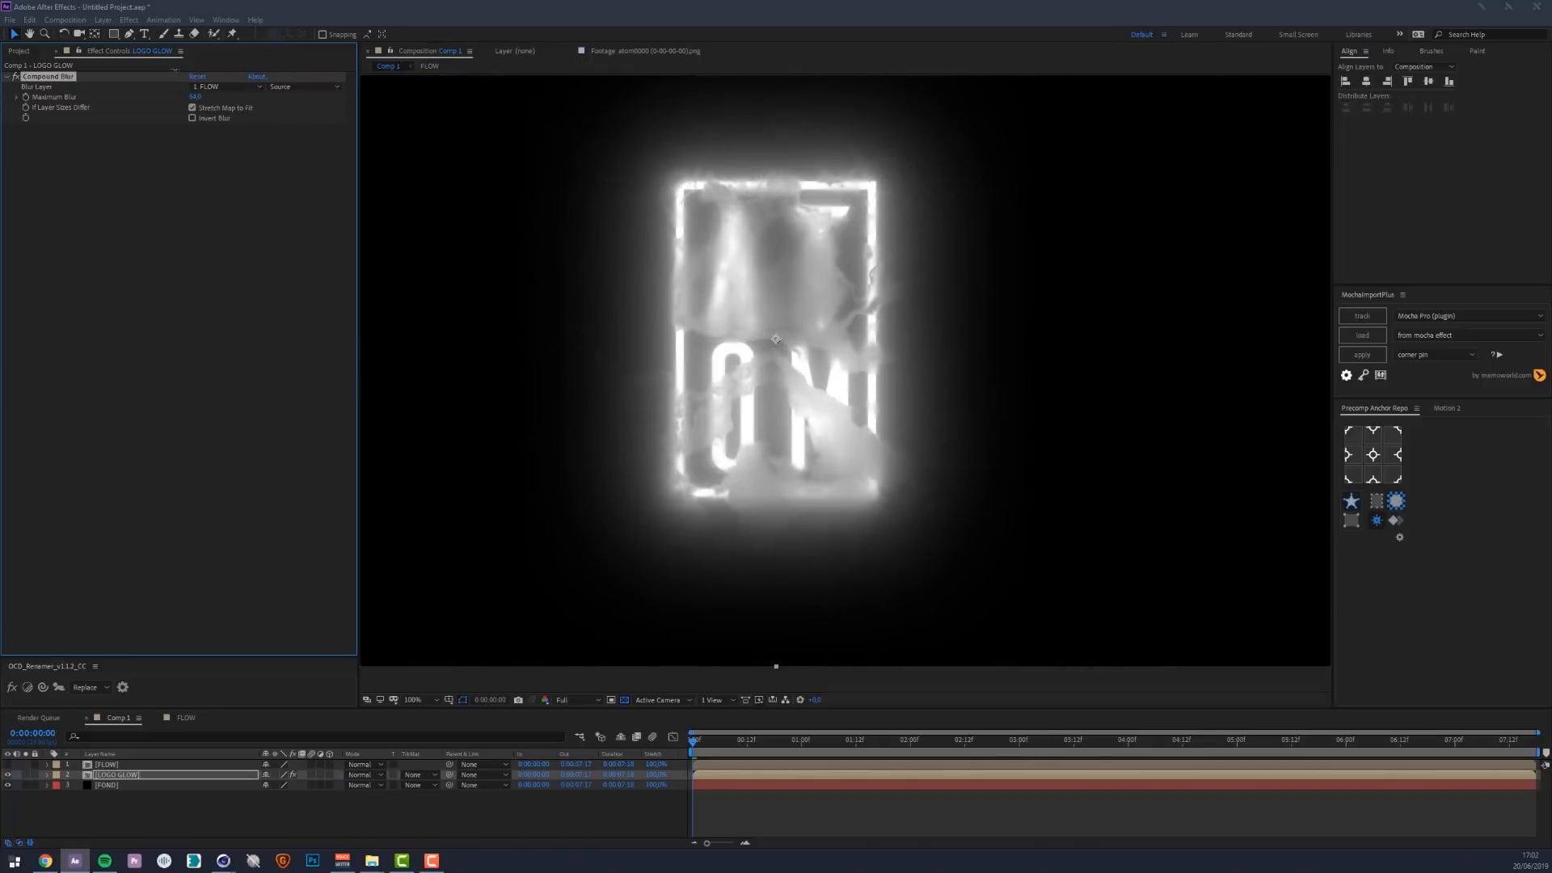
Open the LOGO GLOW composition and review the Deep Glow settings of its LOGO layer
left_click(121, 776)
double_click(120, 774)
left_click(124, 764)
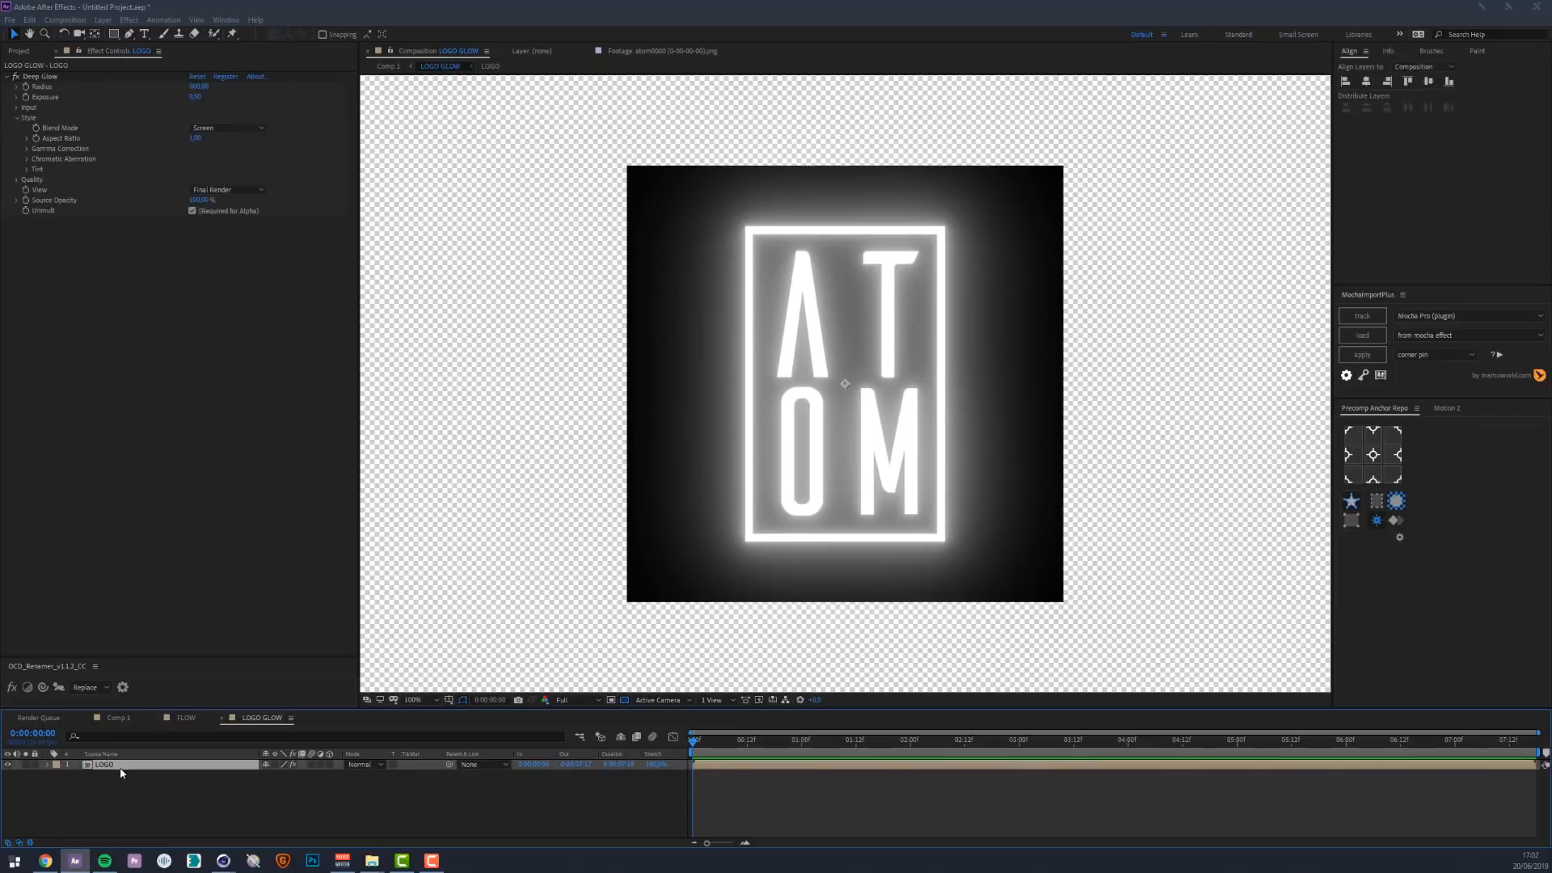
Rotate and reposition the 01.png layer inside the FLOW composition, checking the effect on the blurred logo in Comp 1
left_click(179, 722)
key("w")
left_click_drag(606, 576, 753, 502)
key("v")
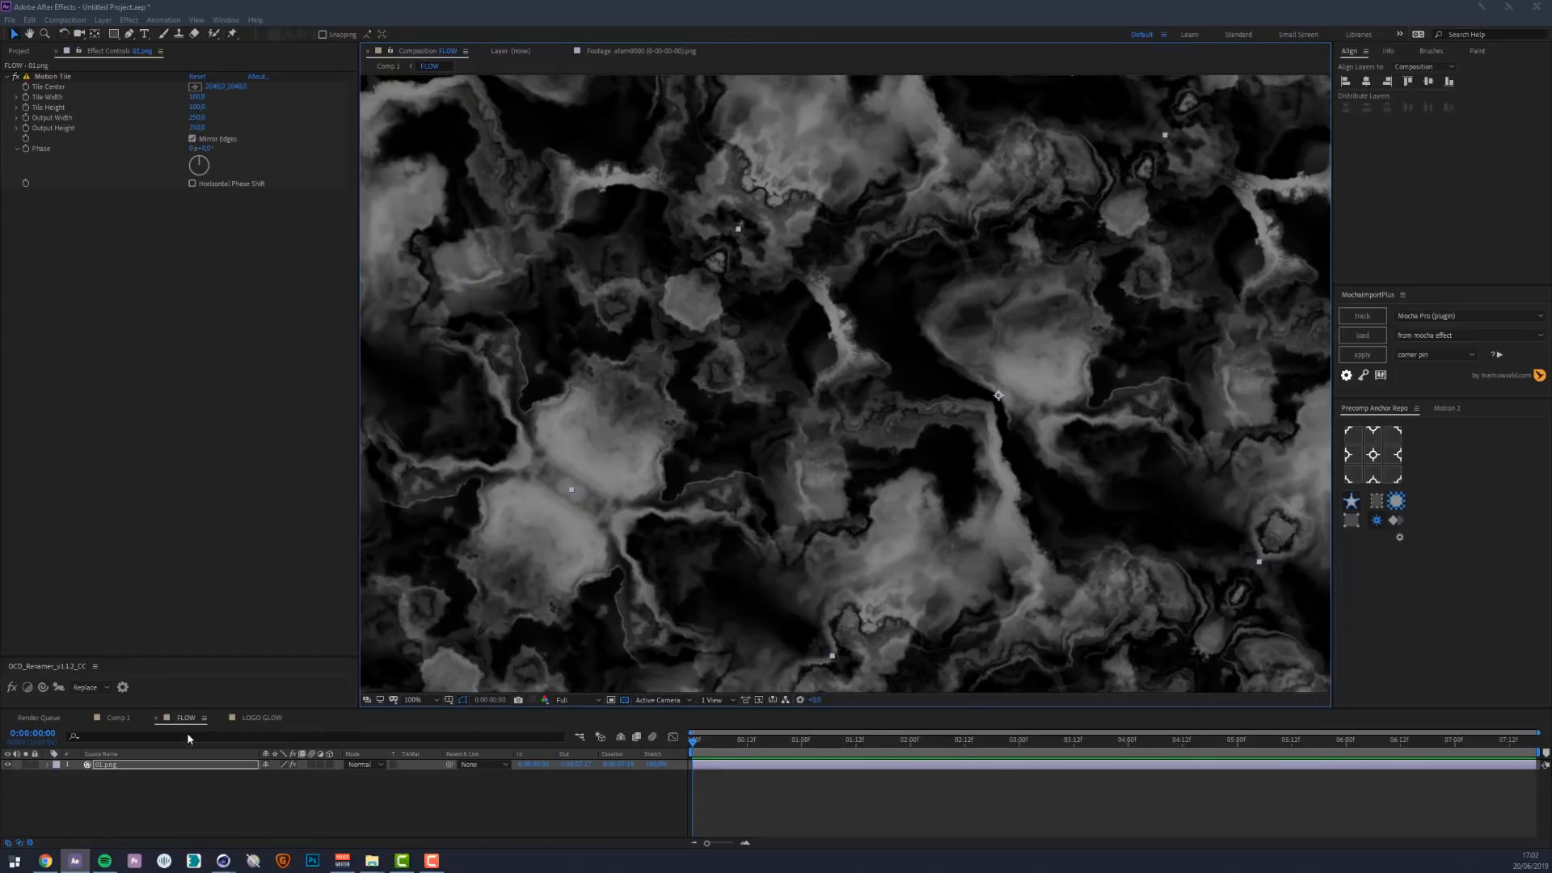
left_click(121, 721)
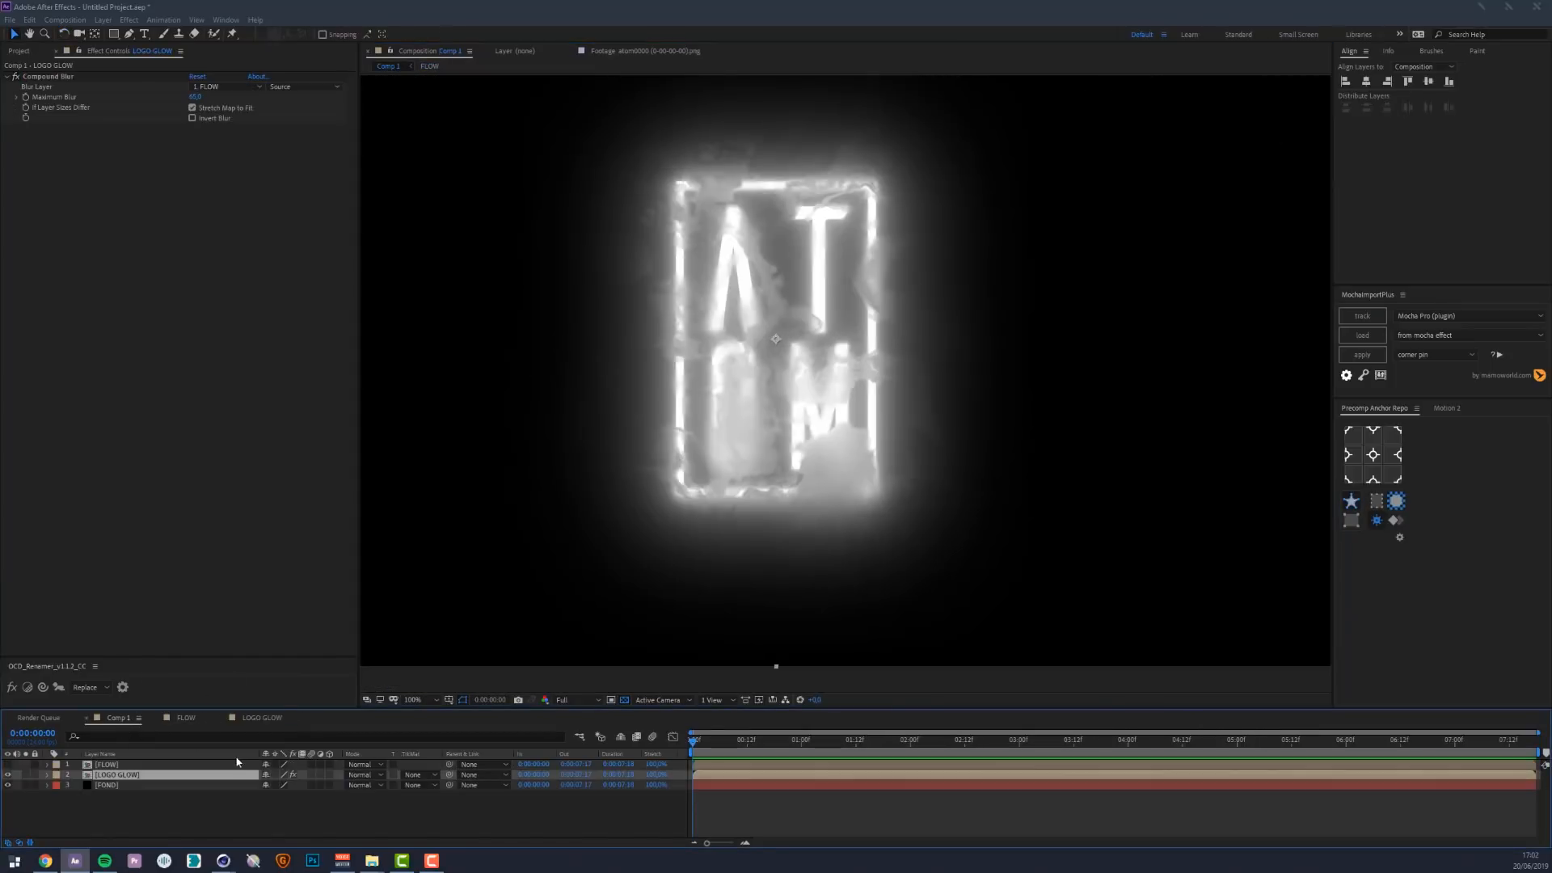
left_click(202, 717)
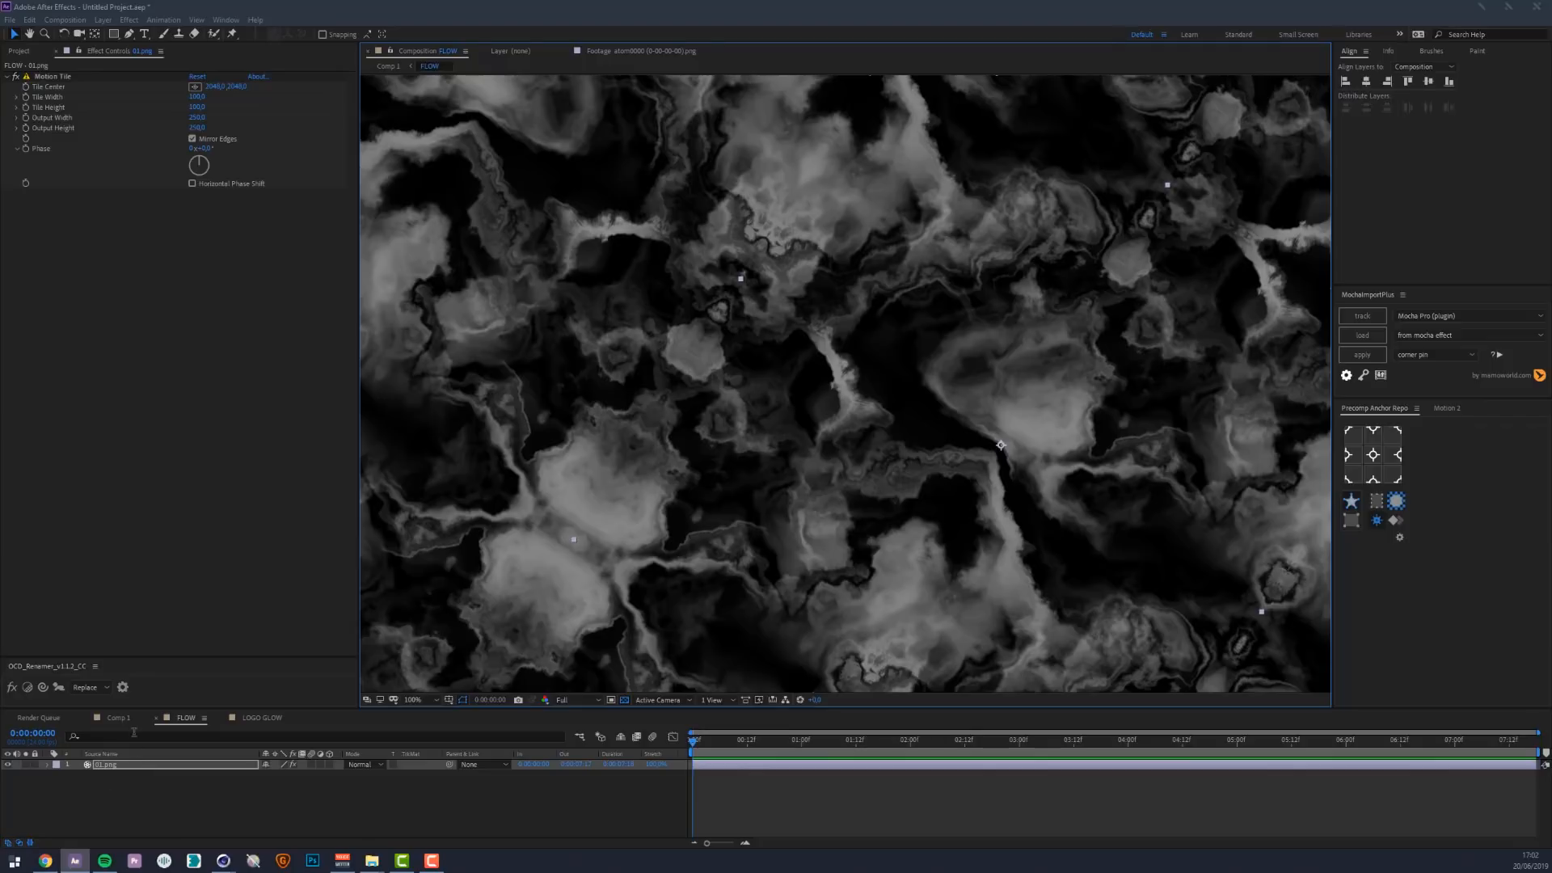
left_click(122, 719)
Apply Curves to the 01.png layer in FLOW and shape an S-curve that darkens the shadows and lifts the highlights
left_click(179, 717)
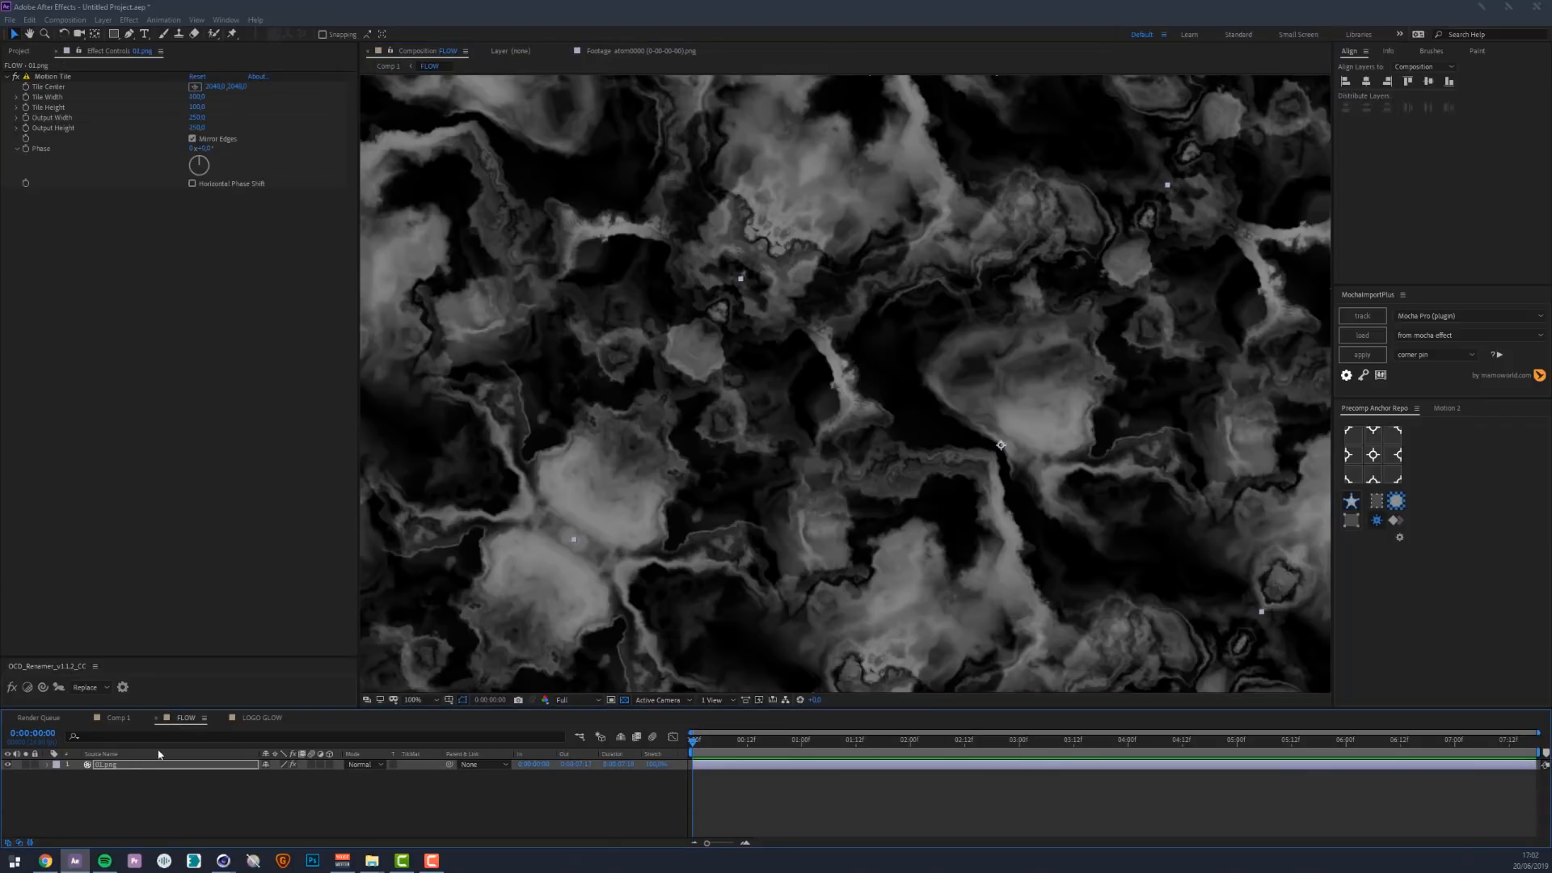
left_click(128, 764)
key("ctrl+space")
type("cu")
key("Return")
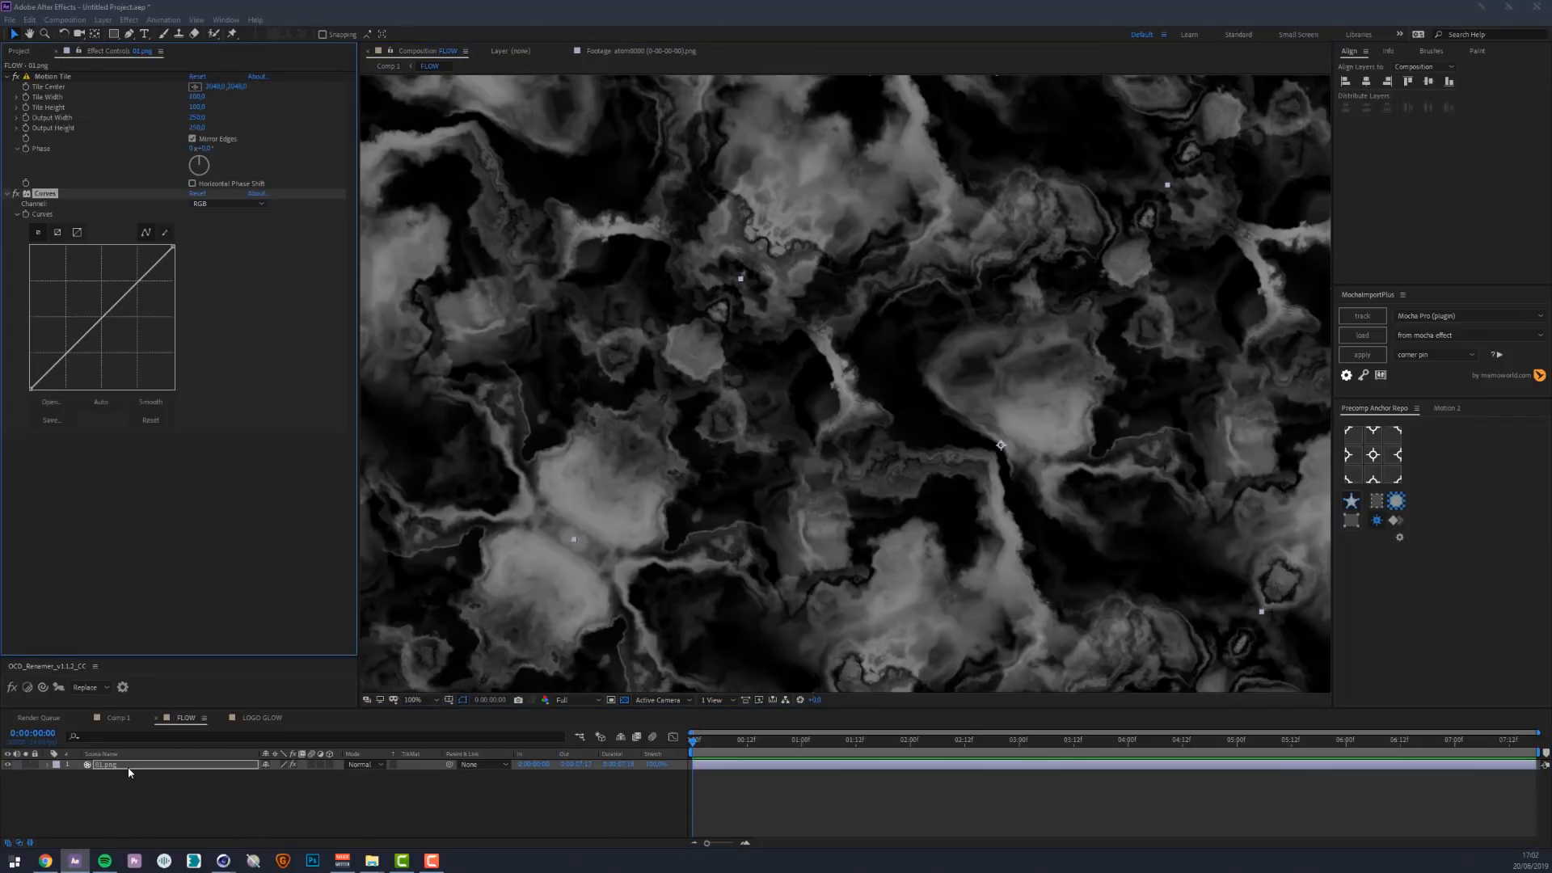
left_click(74, 366)
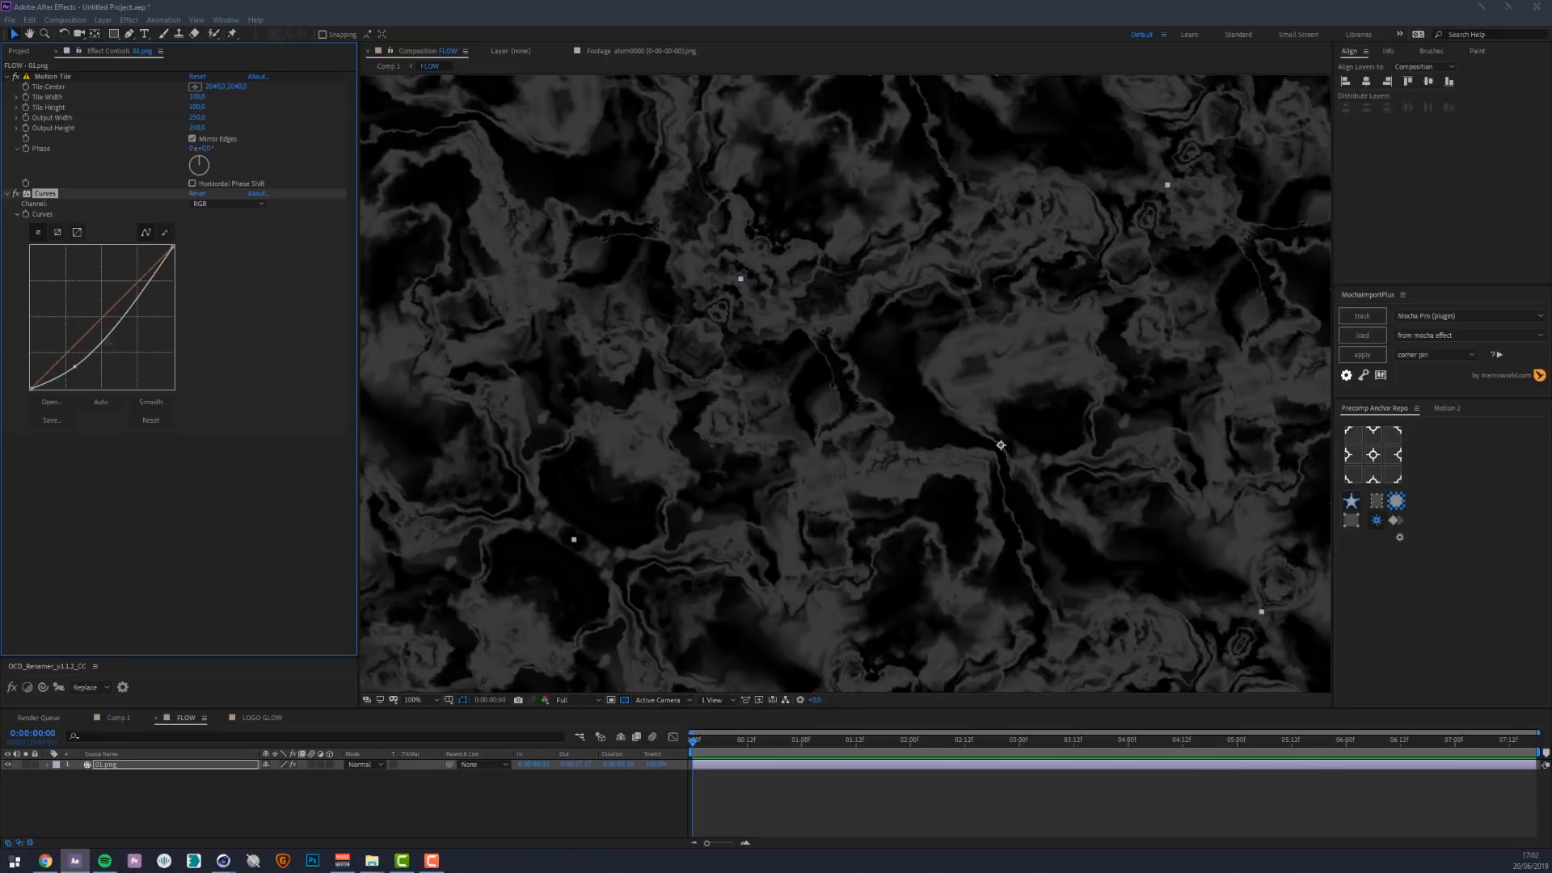
left_click_drag(125, 290, 125, 276)
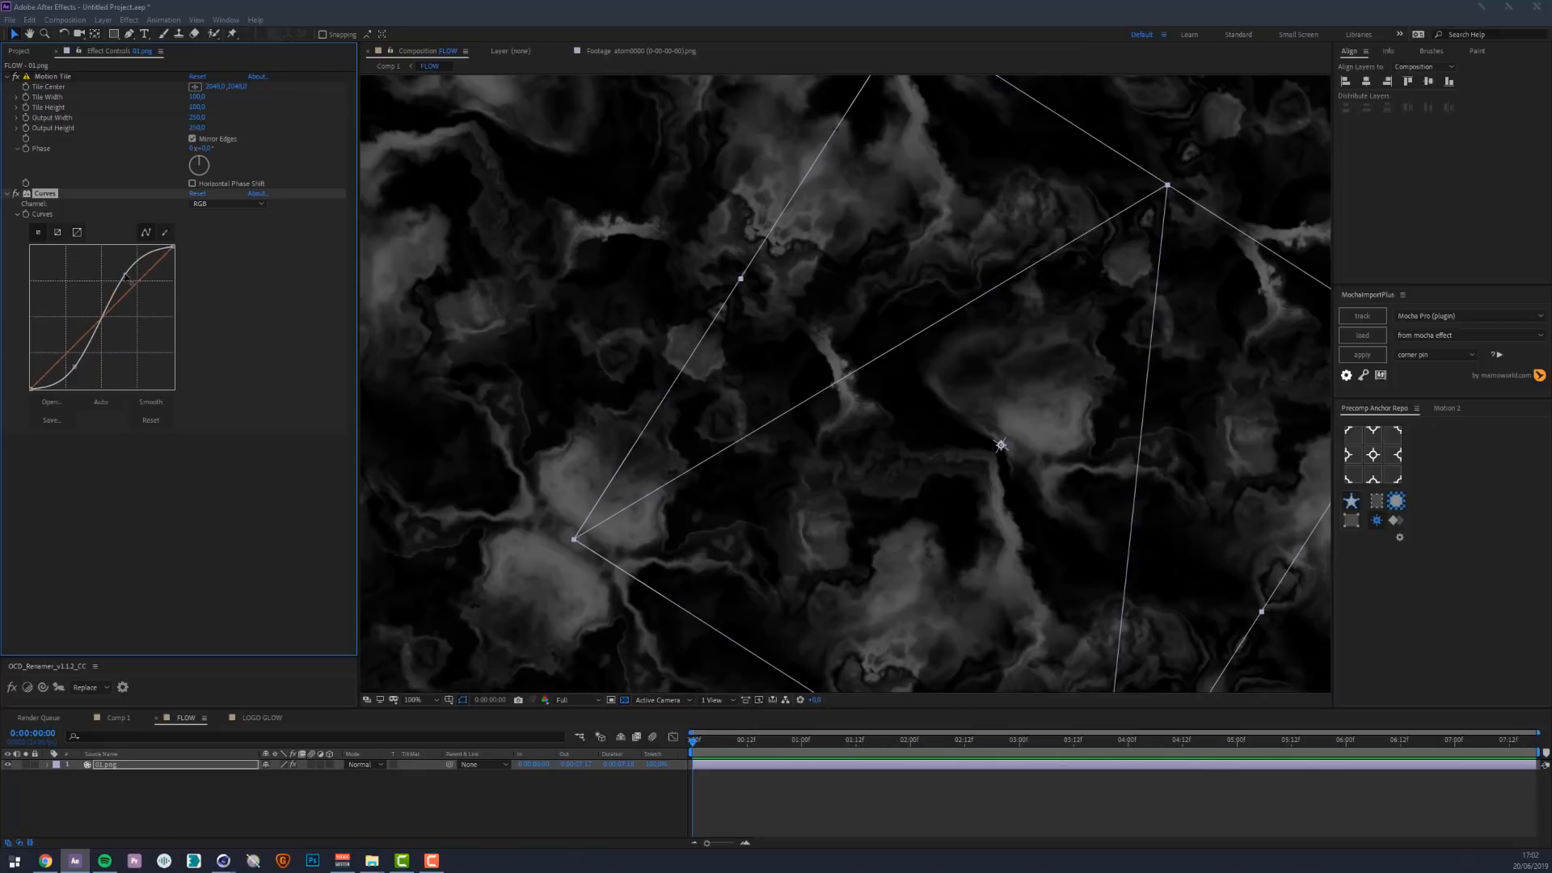
Switch to Cinema 4D and examine the image texture settings in the Roughness channel of the specular material
mouse_move(223, 860)
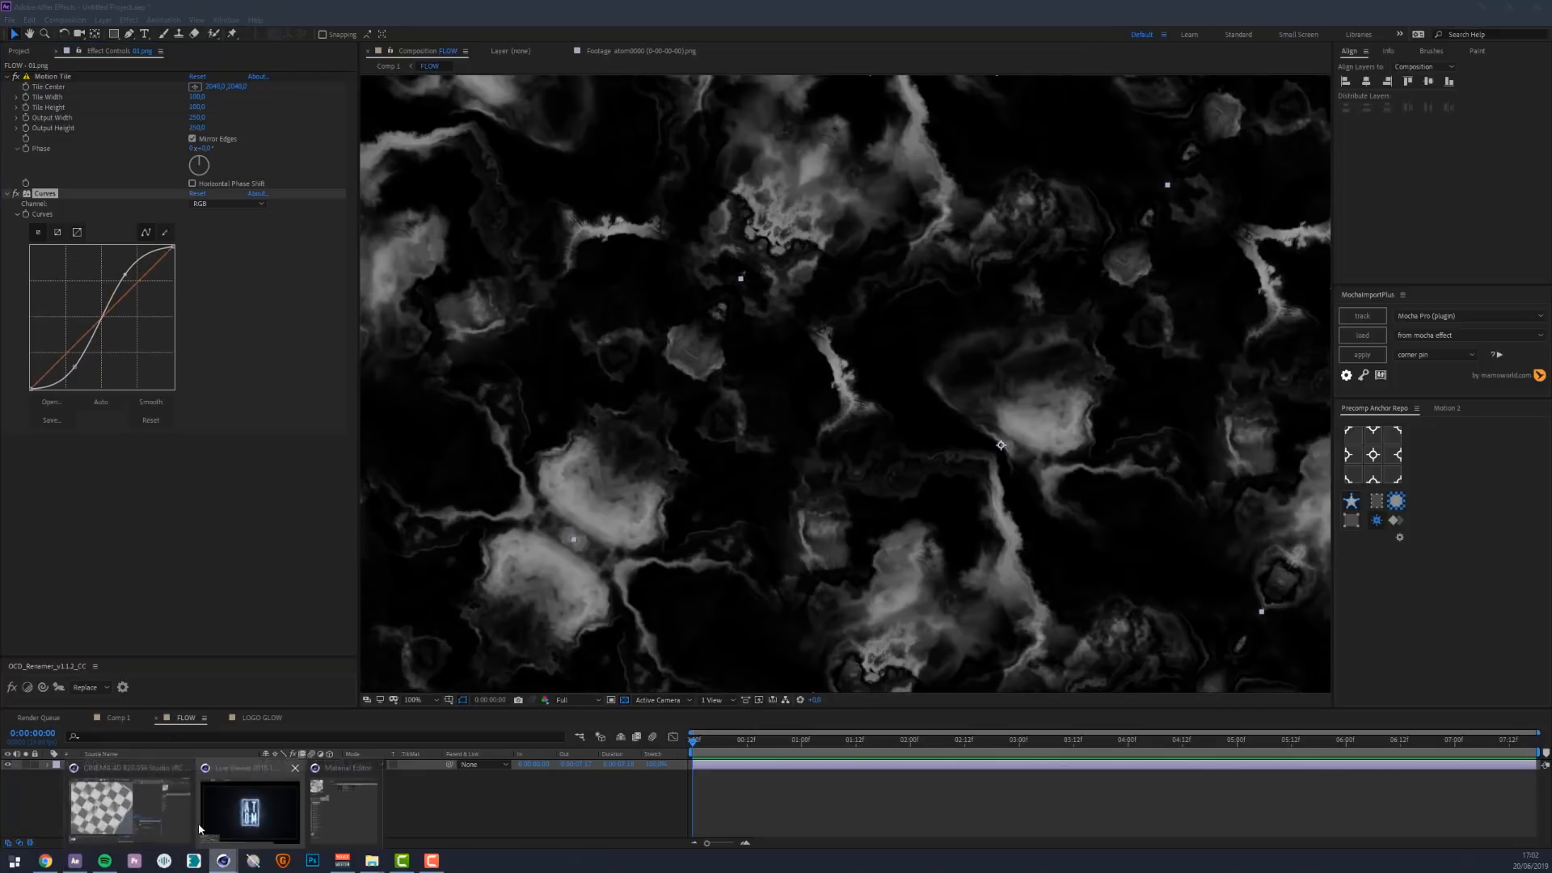
left_click(169, 831)
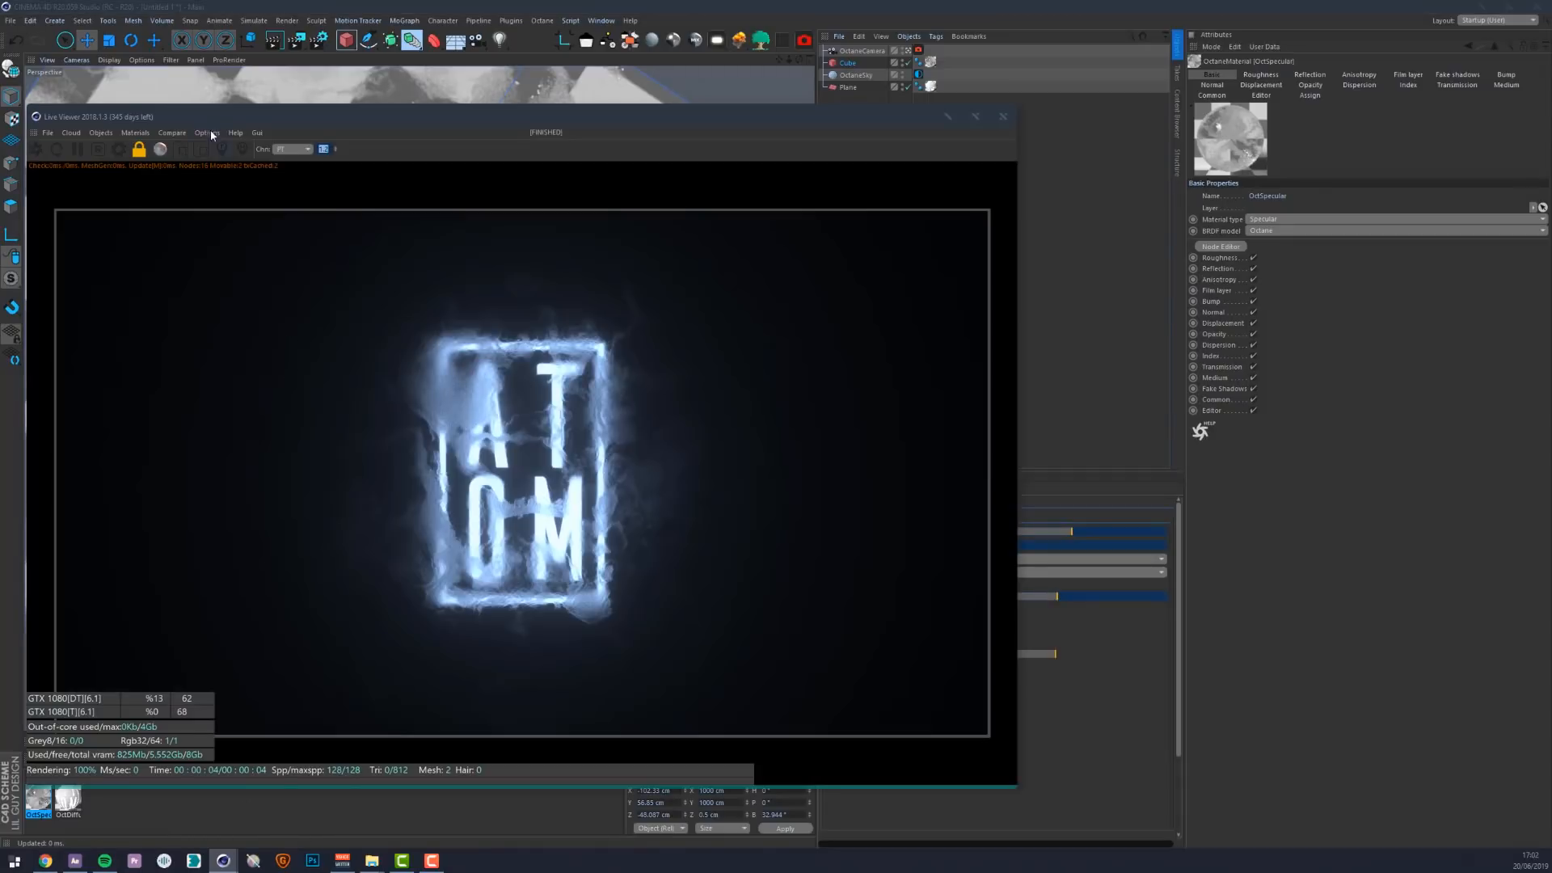
left_click_drag(198, 118, 665, 168)
left_click(357, 366)
left_click(198, 411)
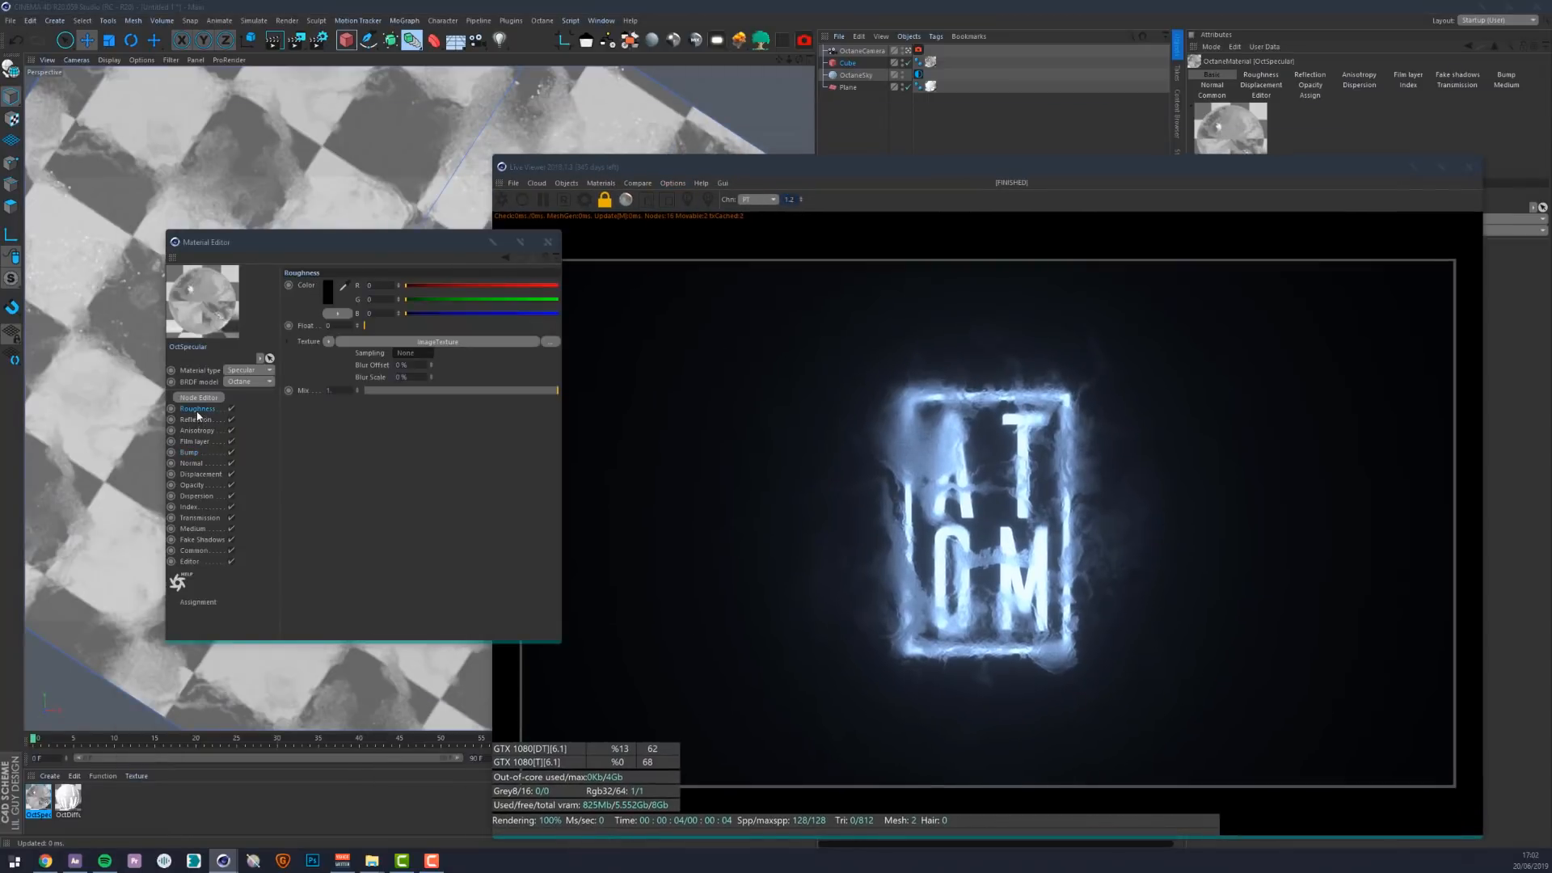
left_click(414, 341)
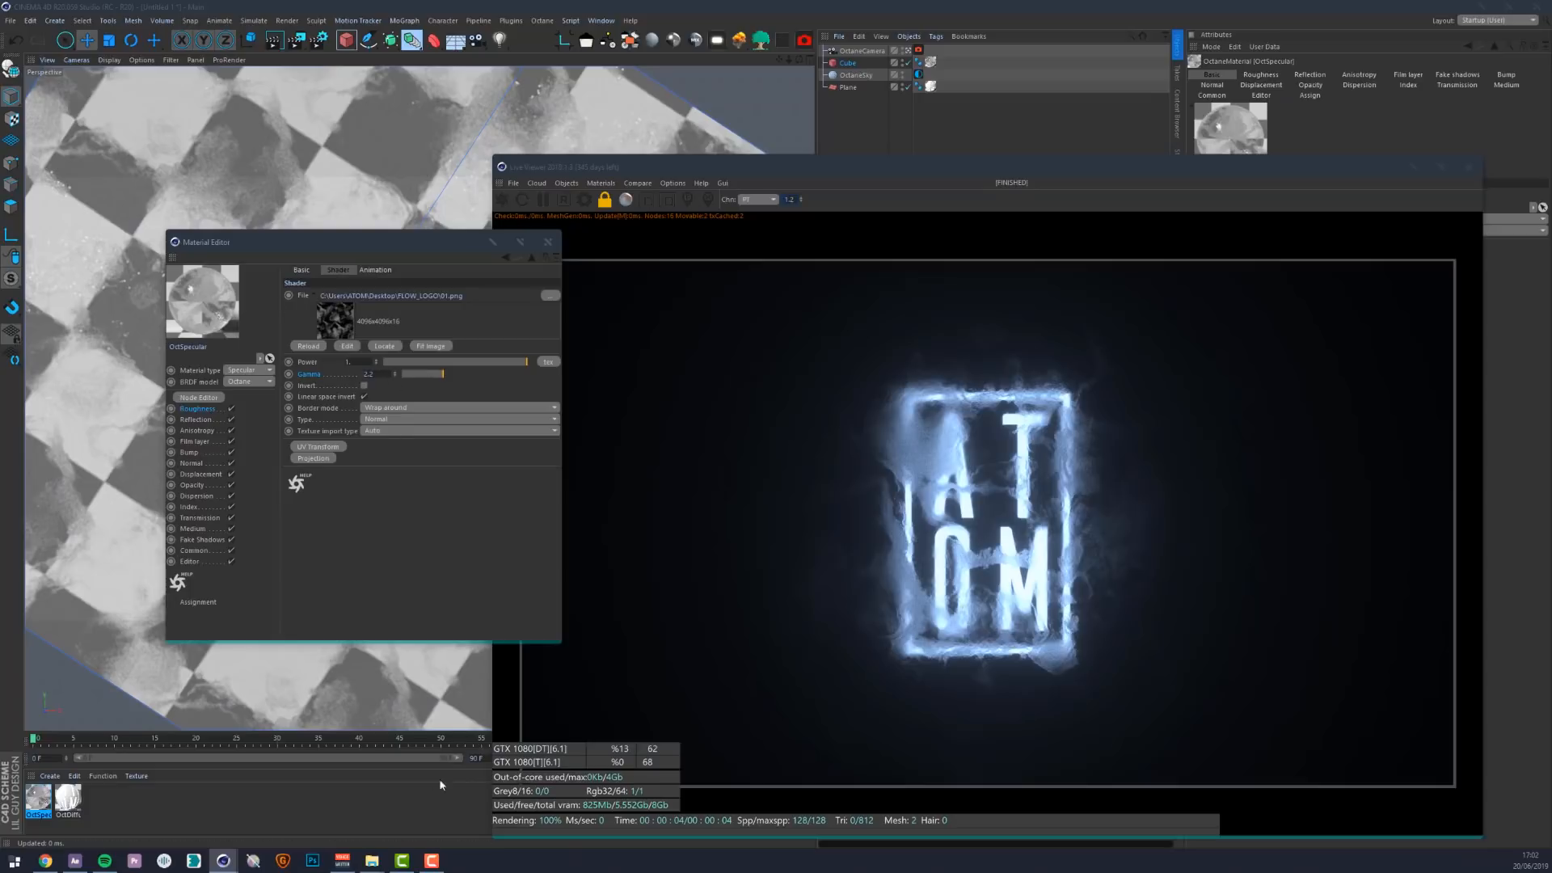
Return to After Effects and slightly lift the shadow point of the 01.png Curves in FLOW, checking the logo in Comp 1
left_click(75, 861)
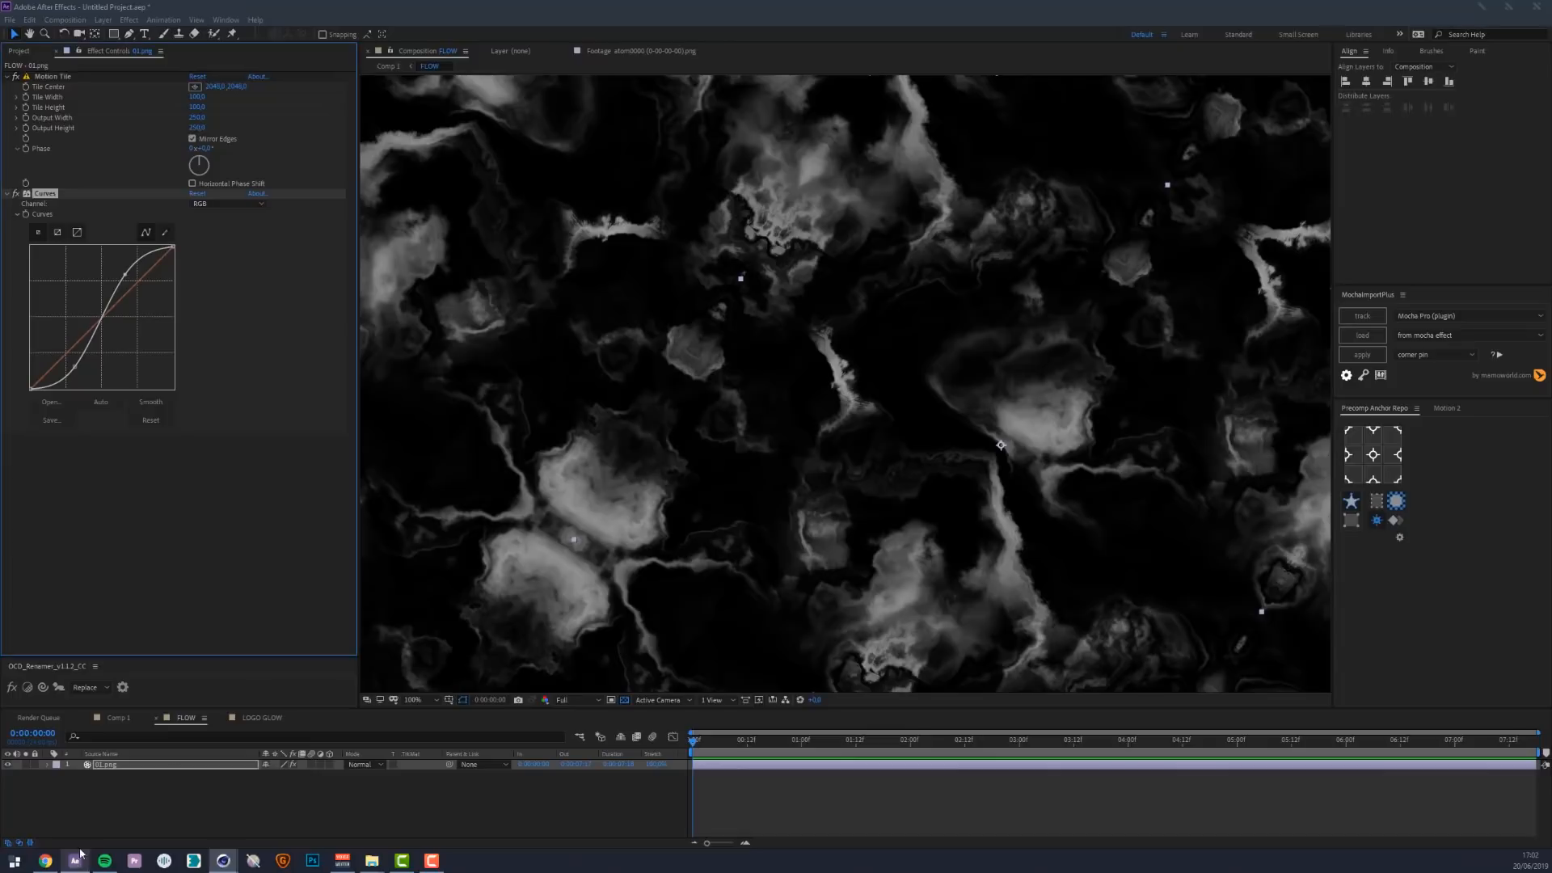
left_click(115, 719)
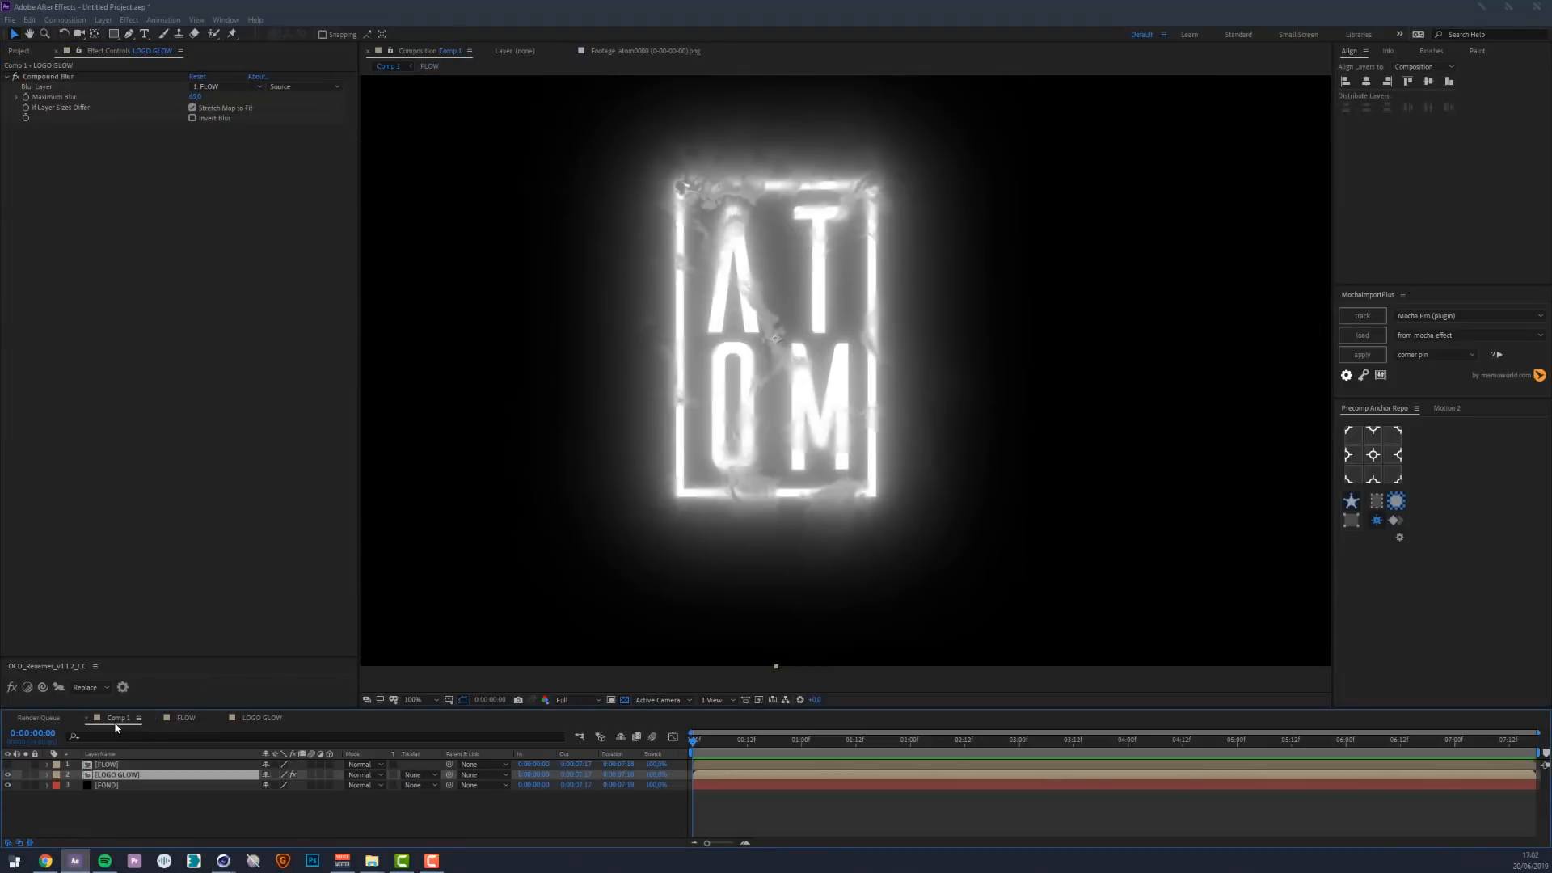
key("period")
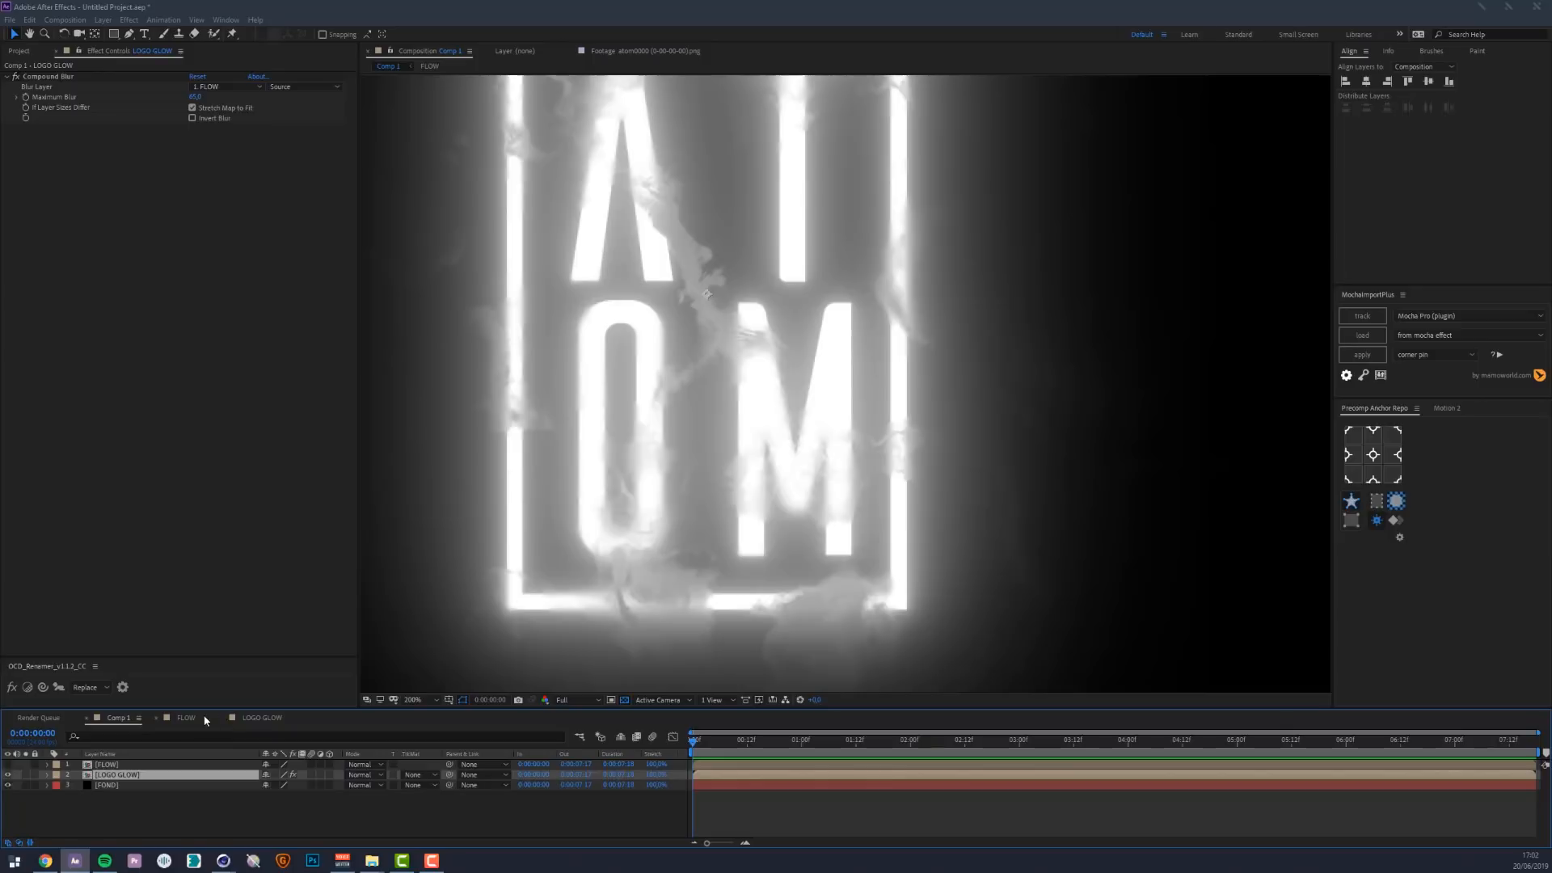
left_click(203, 719)
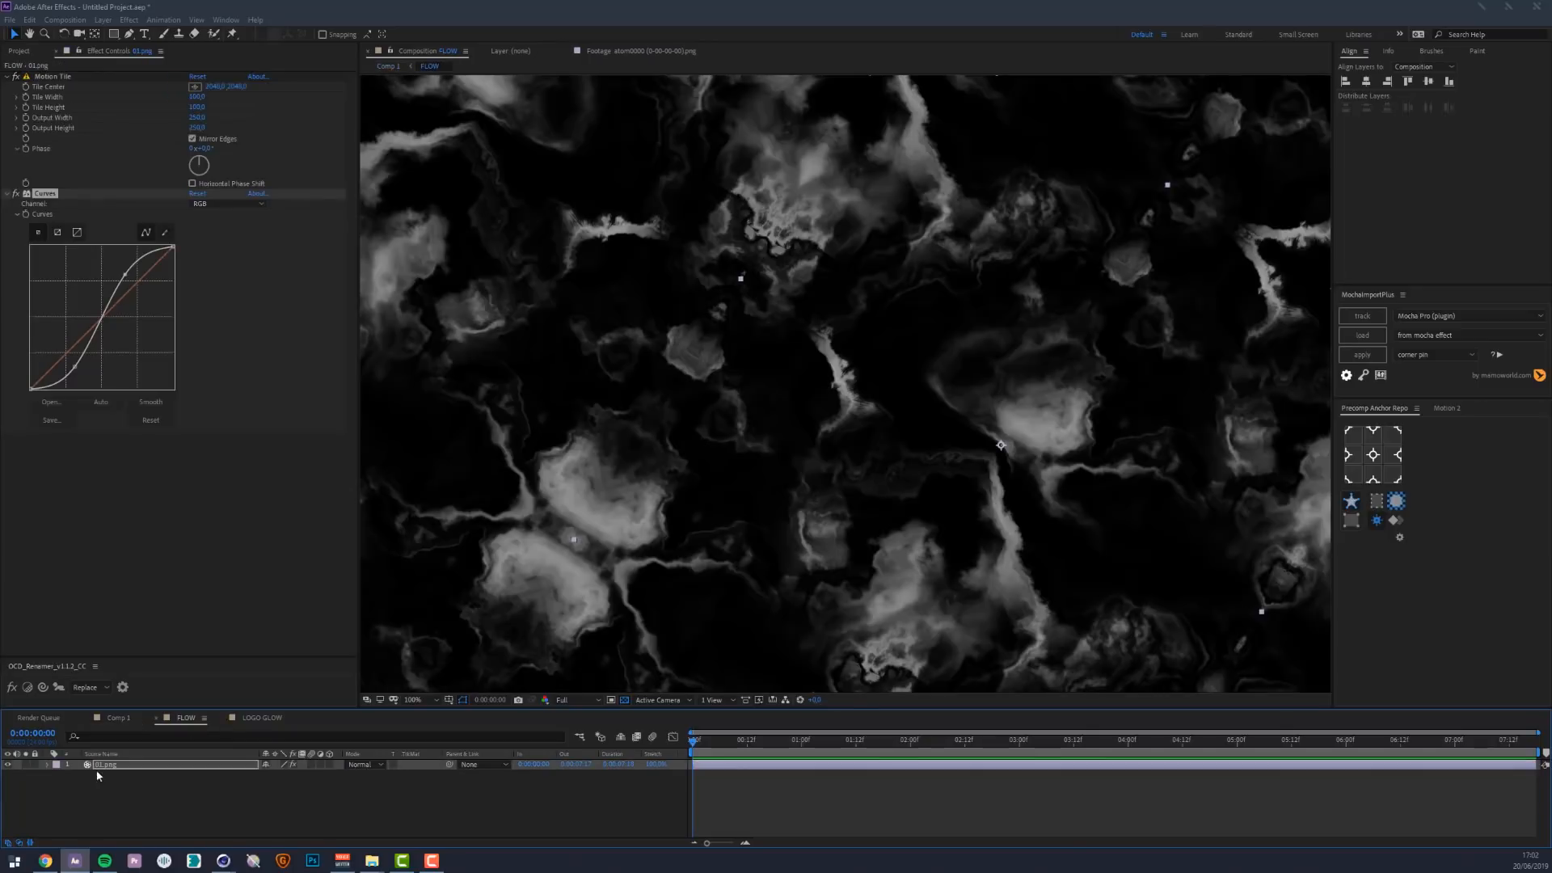
left_click_drag(72, 368, 68, 358)
left_click(118, 718)
mouse_move(756, 445)
middle_mouse_down()
mouse_move(762, 419)
mouse_move(780, 434)
middle_mouse_up()
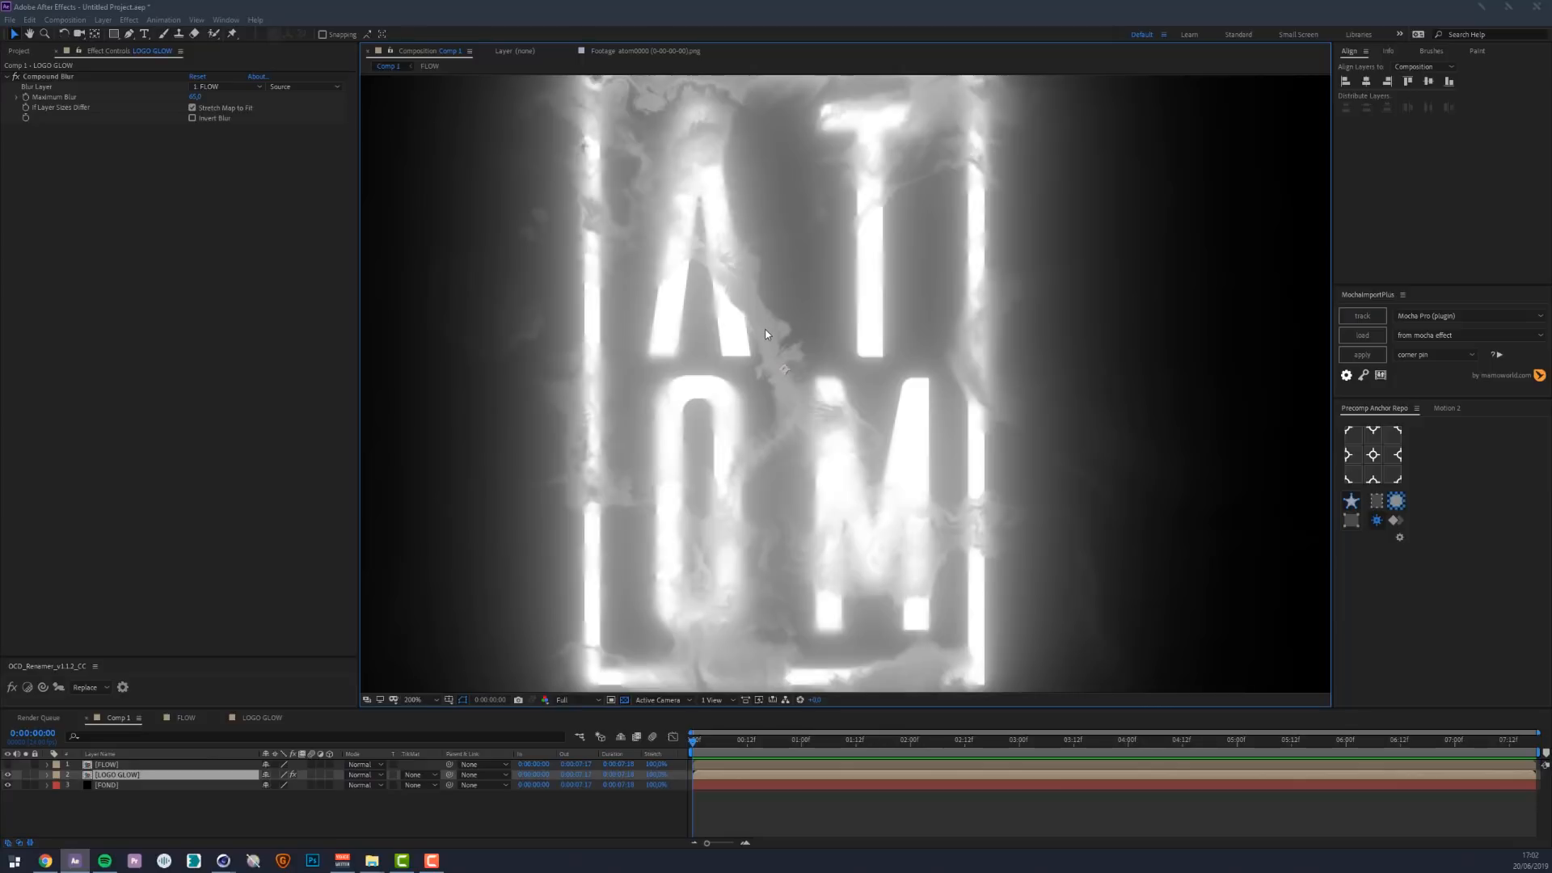
Apply CC Glass to the LOGO GLOW layer and use the FLOW layer as its bump map
left_click(110, 764)
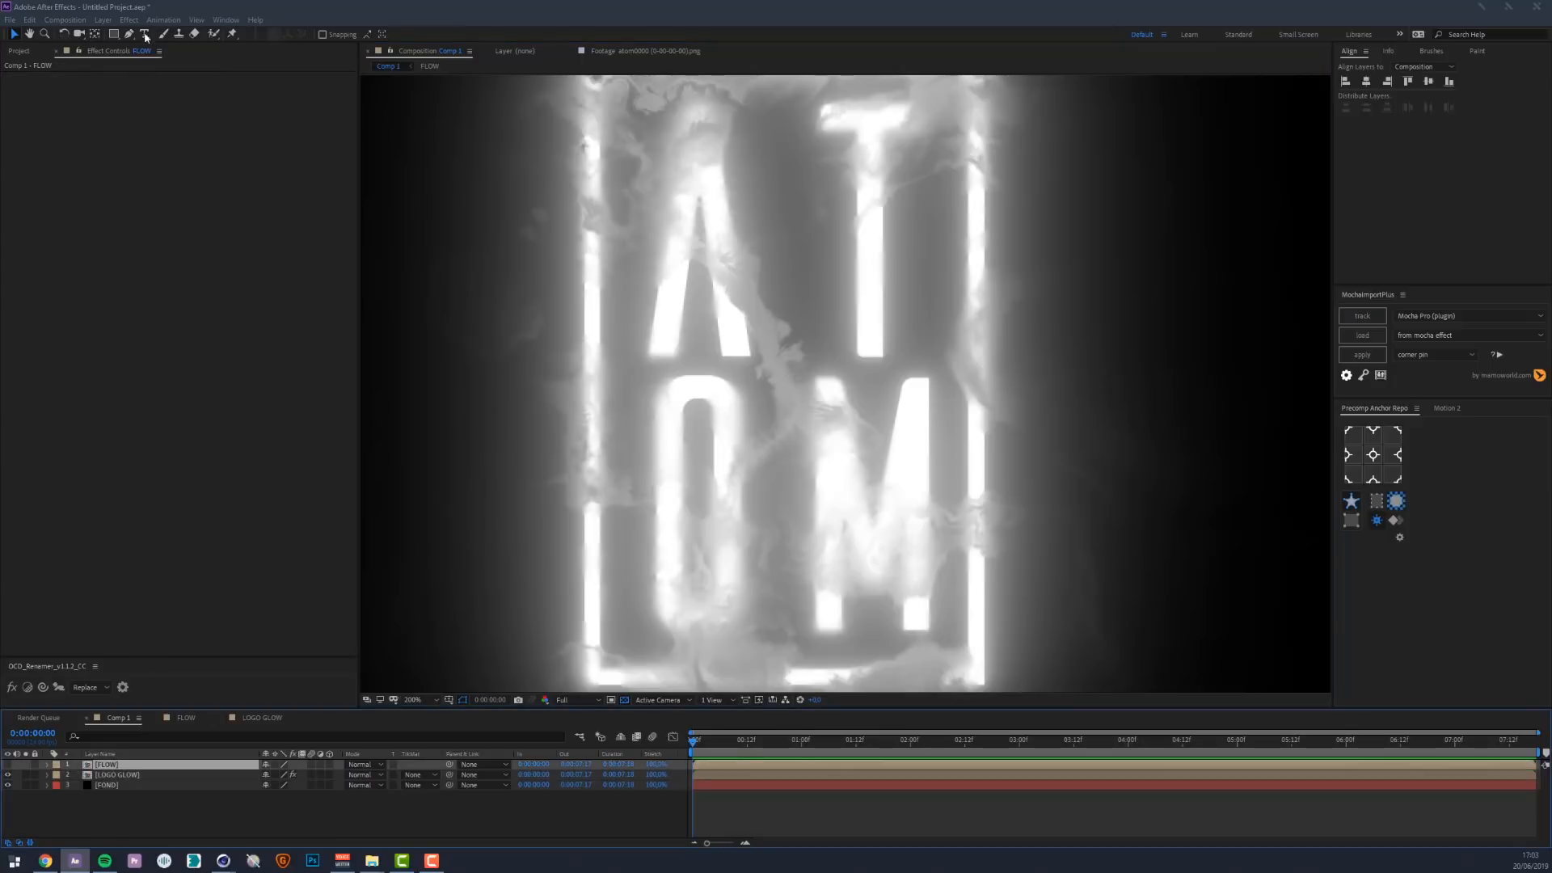
left_click(95, 775)
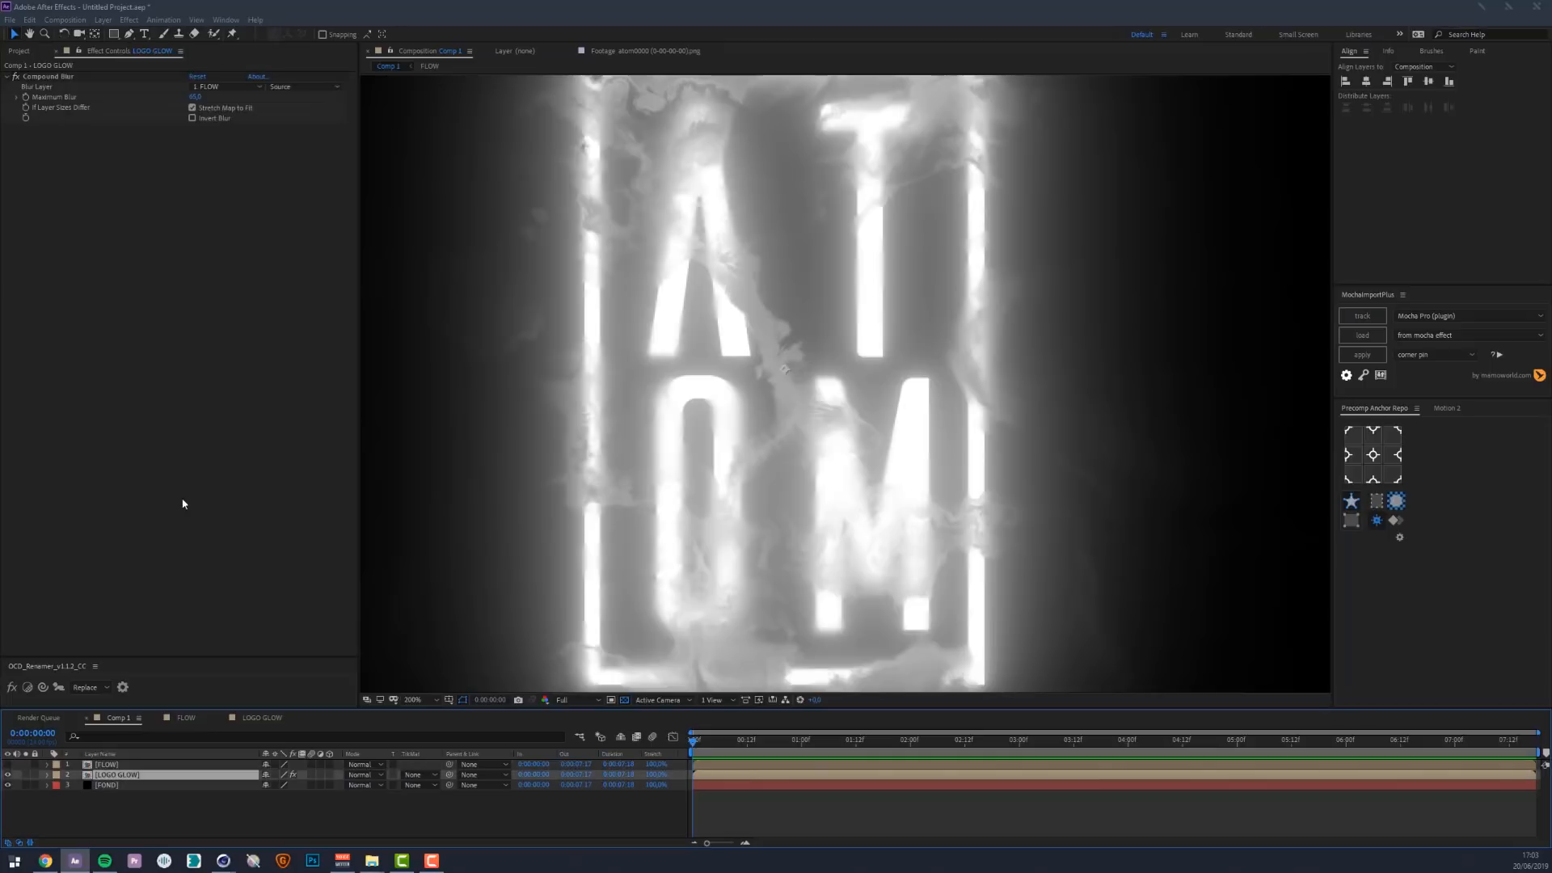
key("ctrl+space")
type("cc gla")
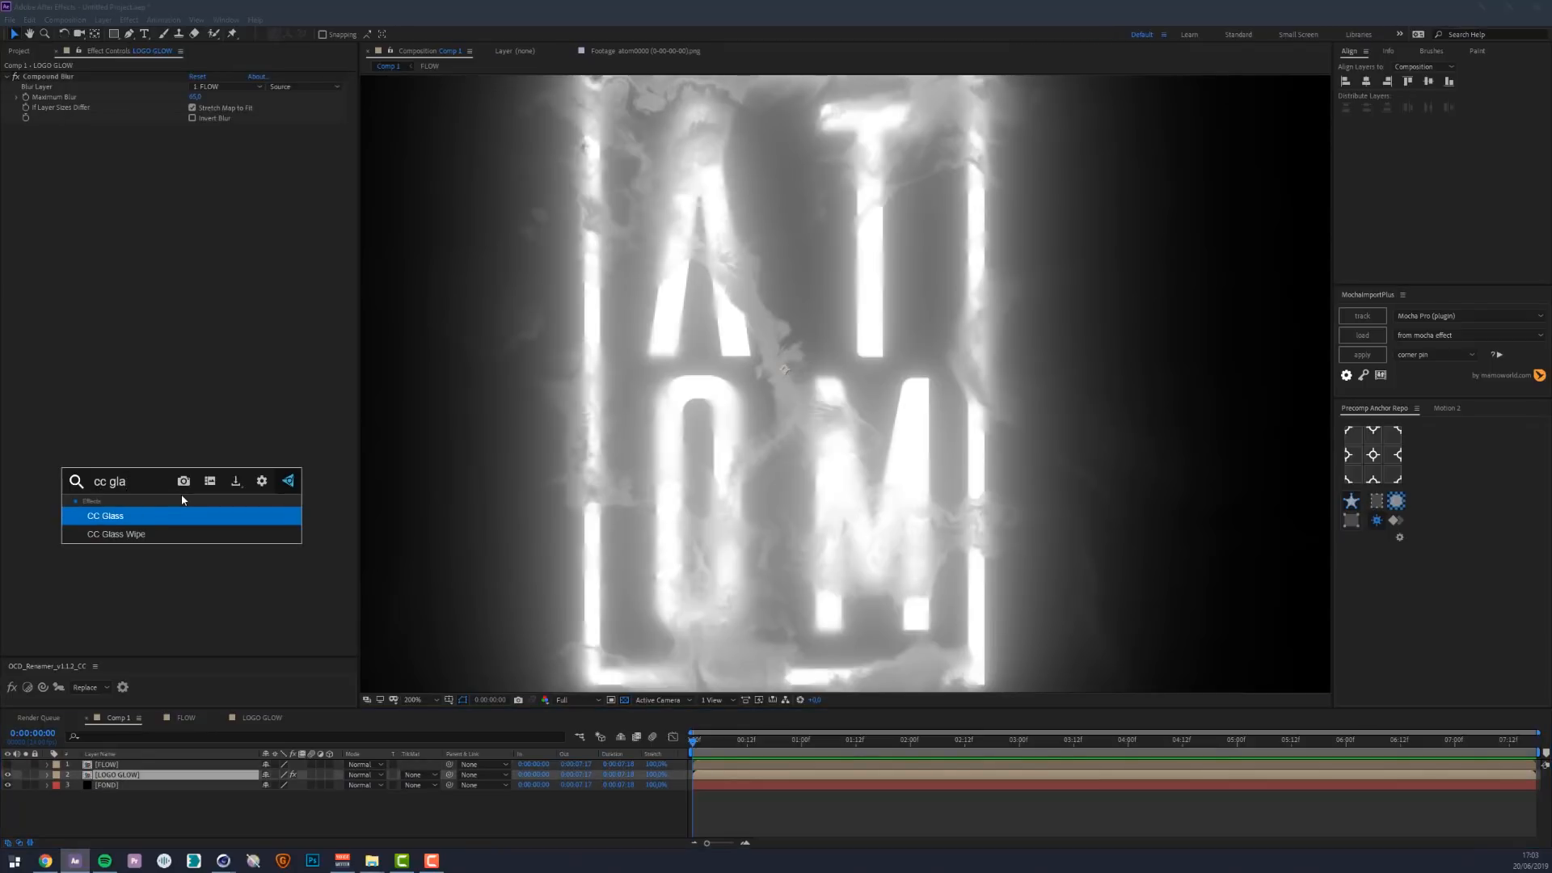
key("Return")
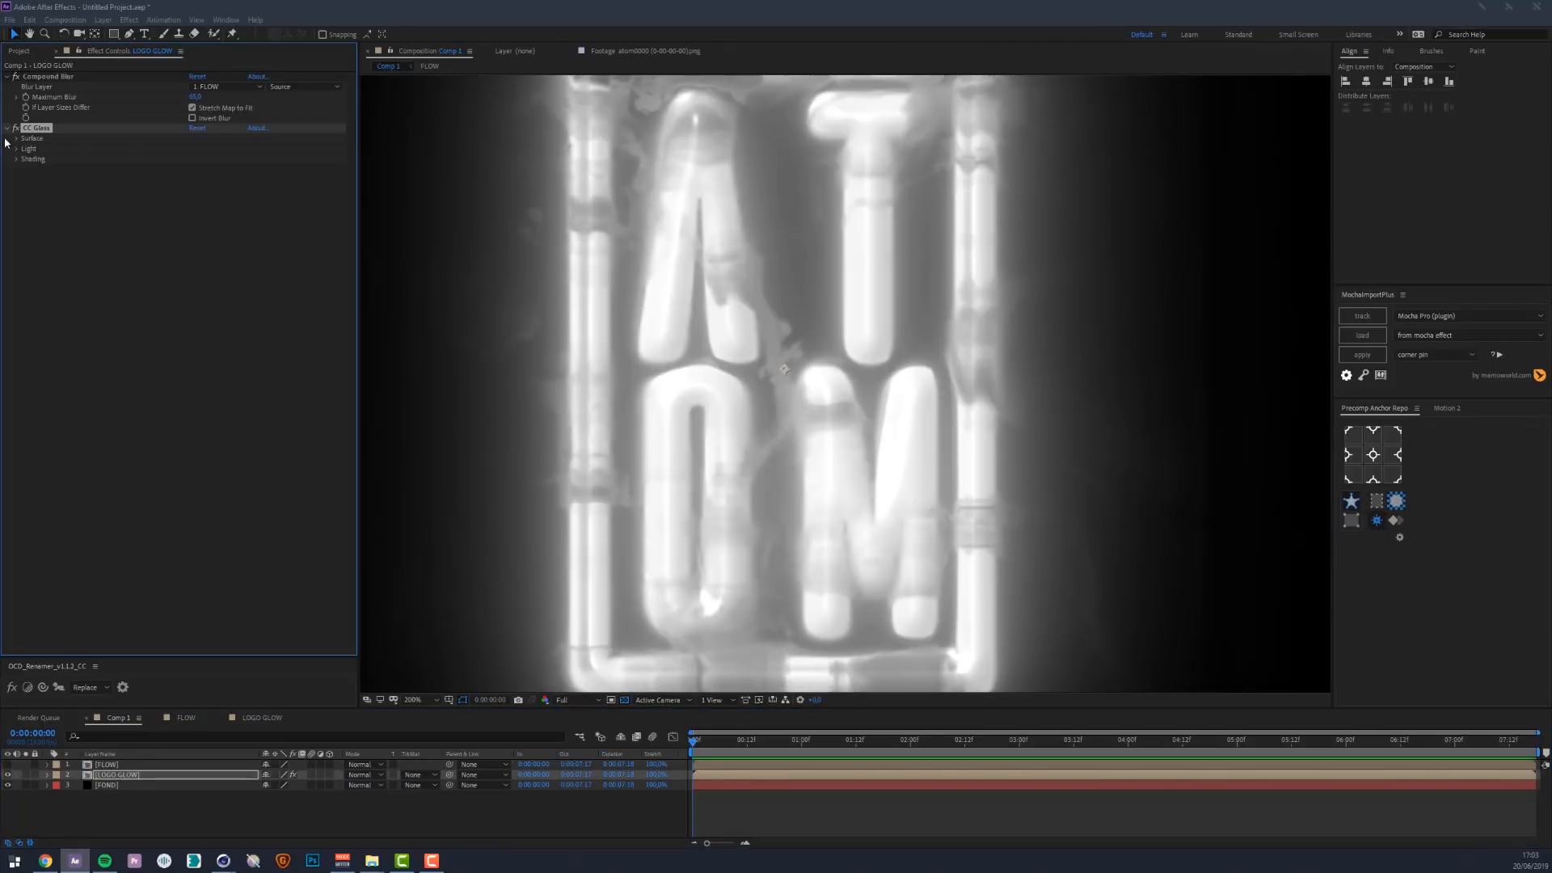
left_click(17, 139)
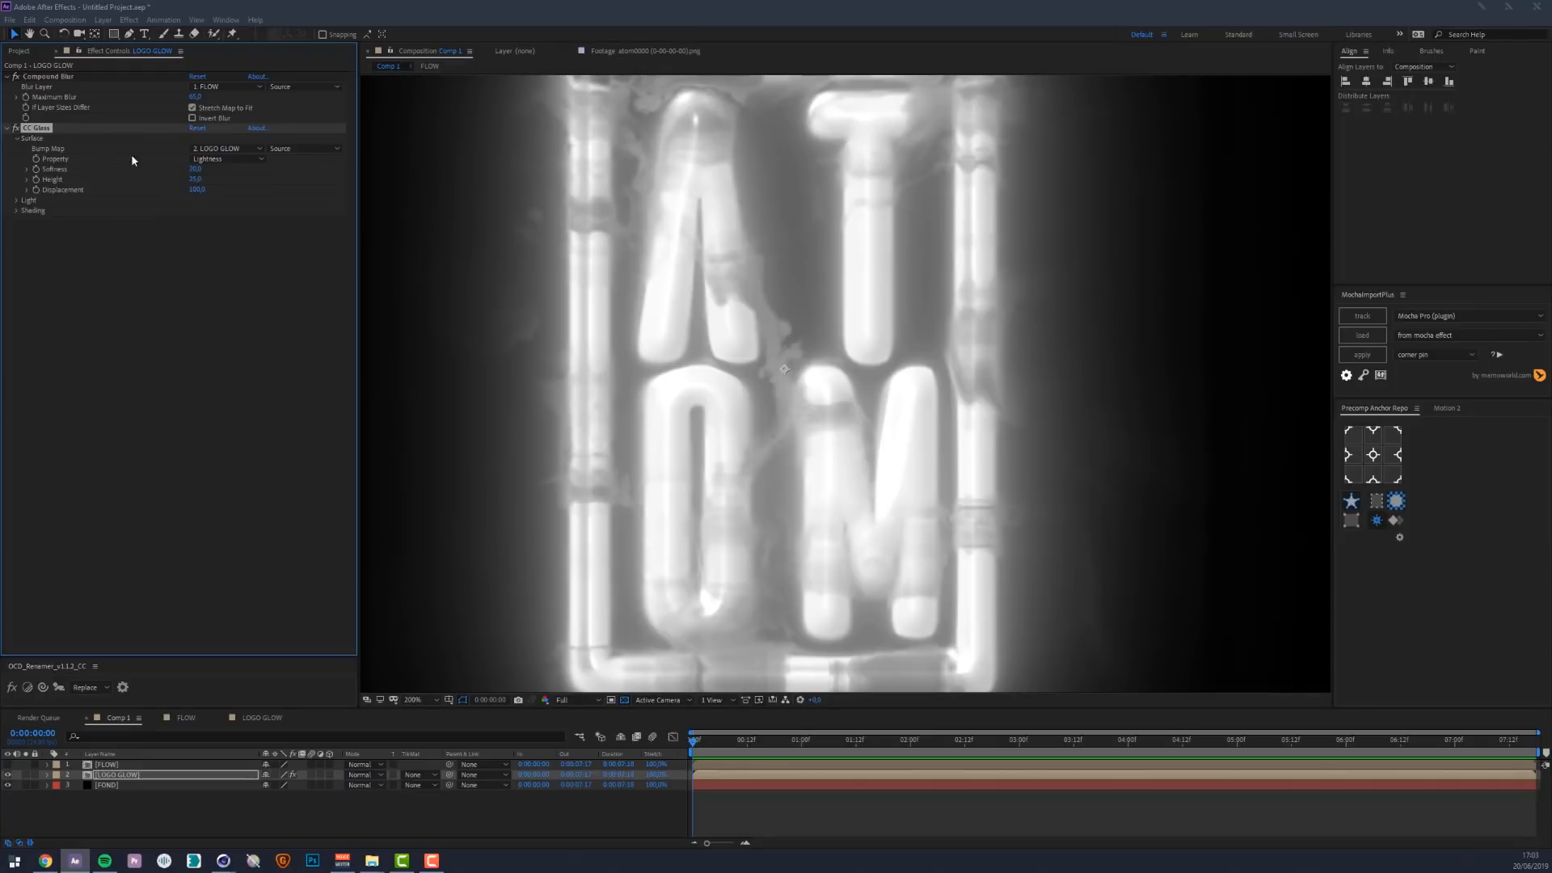
left_click(203, 149)
left_click(215, 179)
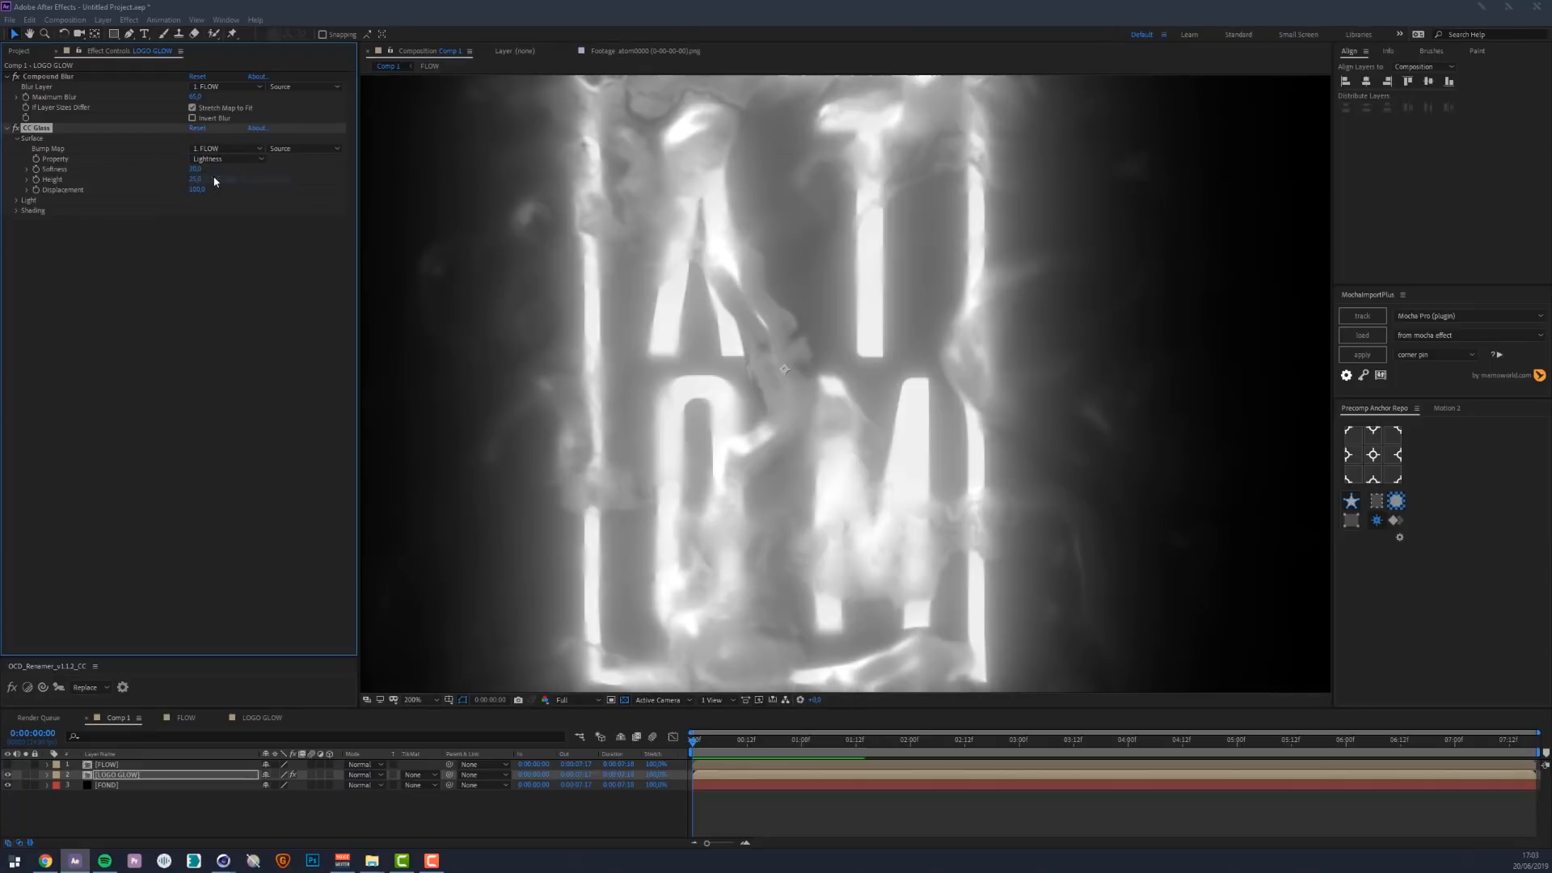
Try a CC Glass surface softness of 2 with a reduced height on the LOGO GLOW layer
scroll(882, 313, "down", 1)
scroll(877, 313, "up", 1)
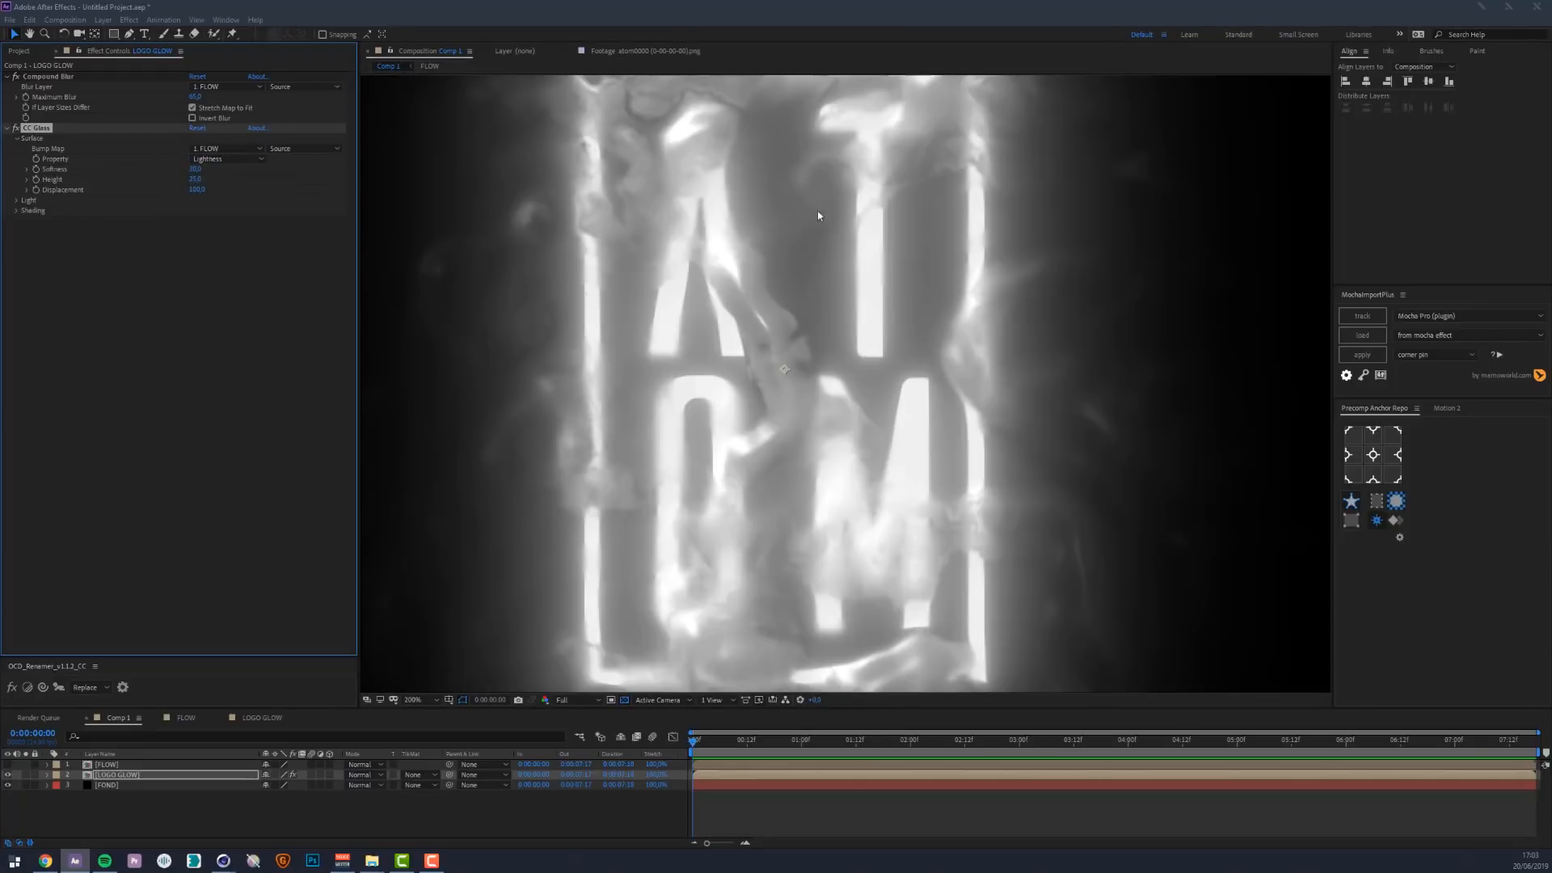
scroll(724, 332, "up", 1)
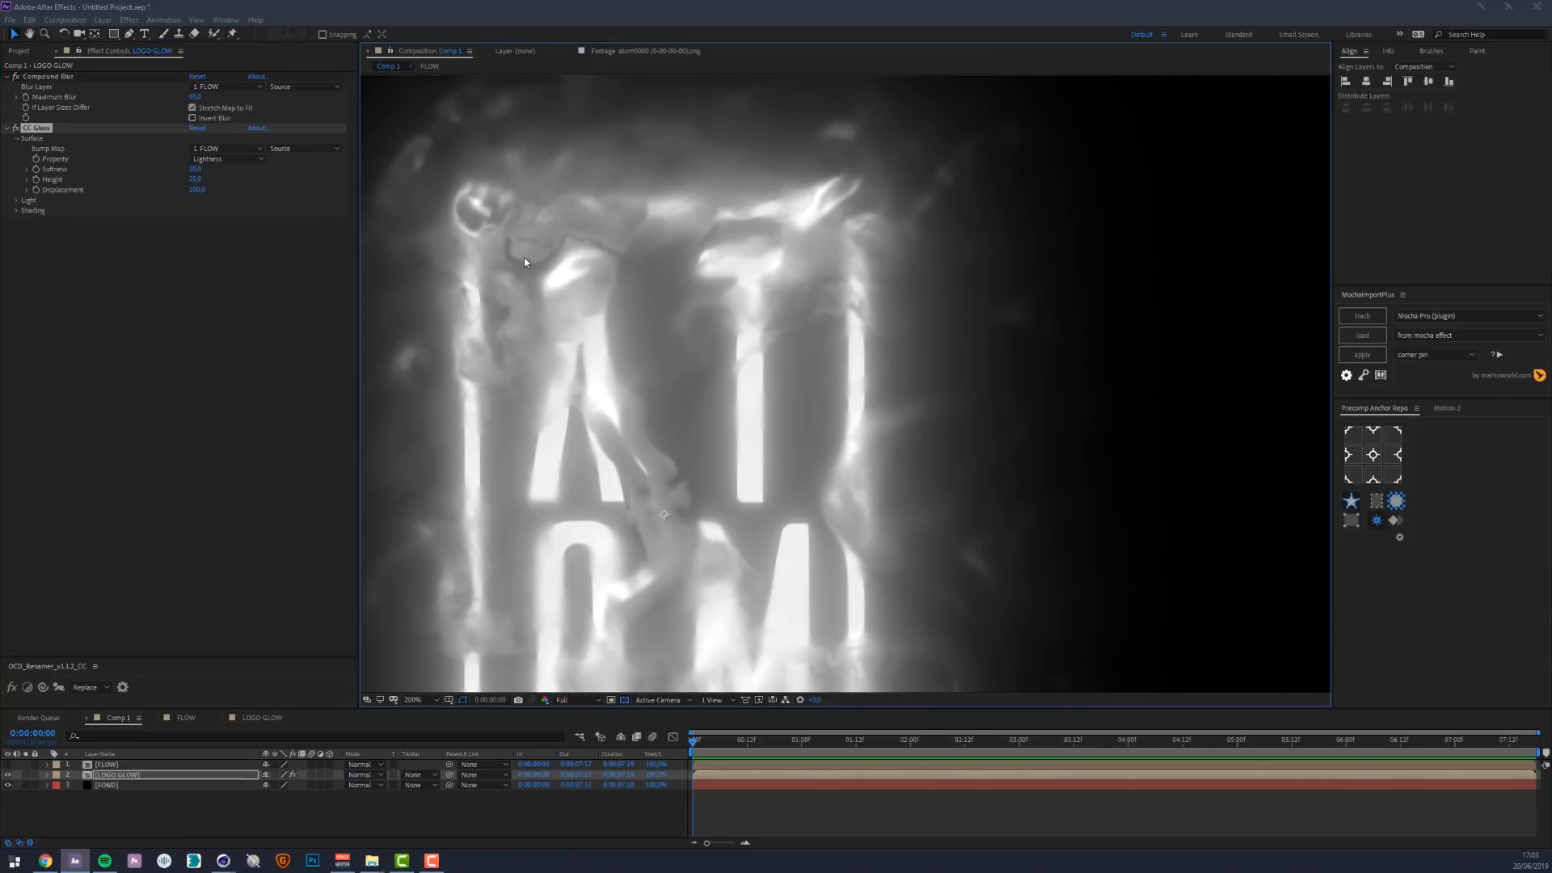
left_click(195, 170)
type("2")
key("Return")
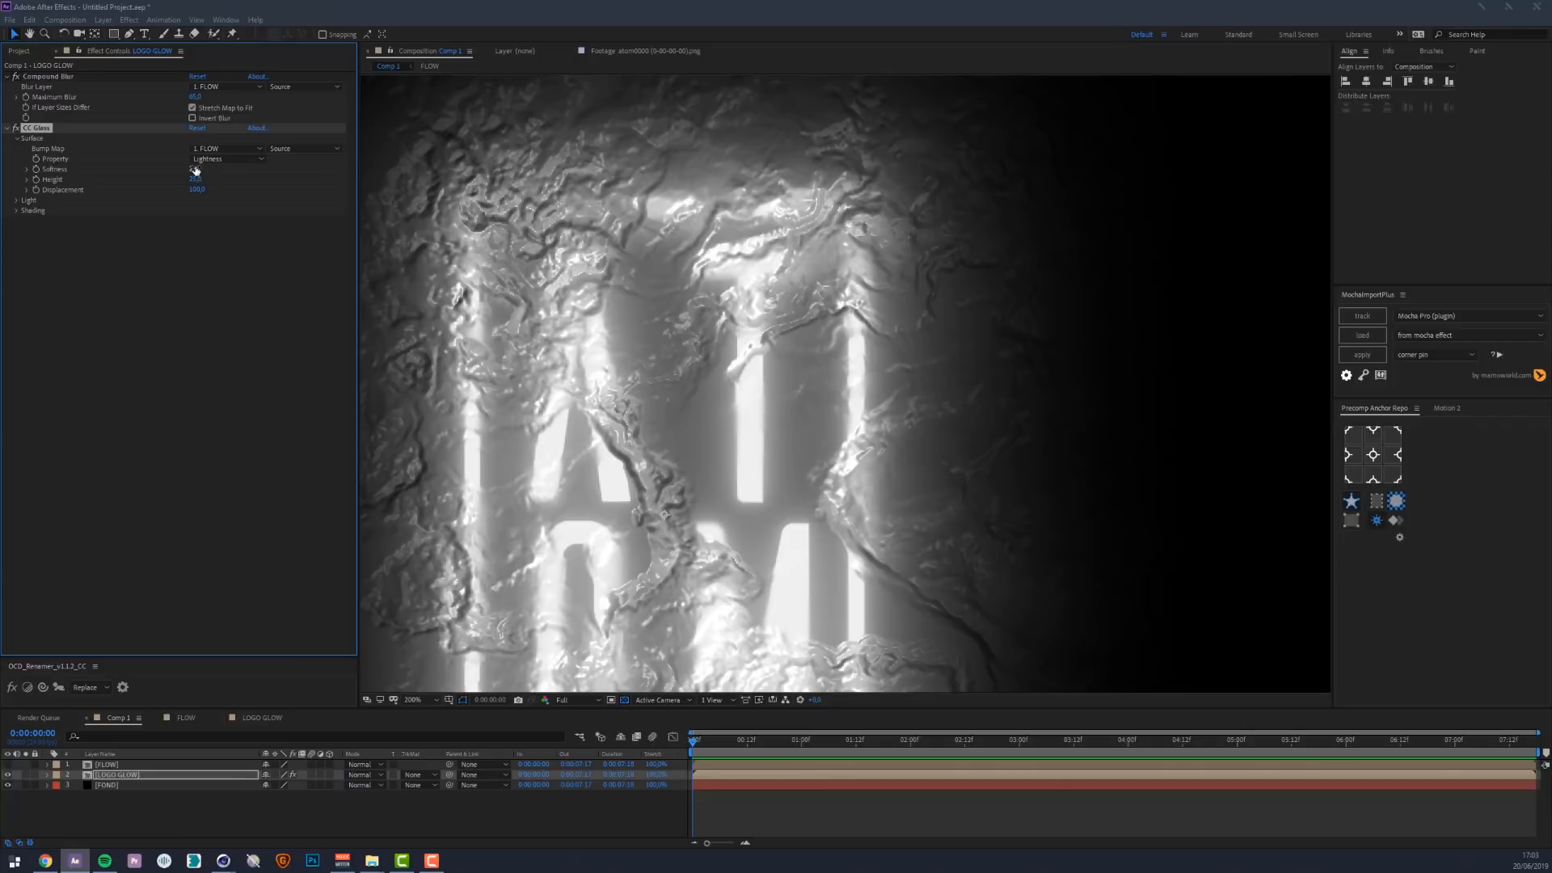
left_click(195, 179)
type("5")
key("Return")
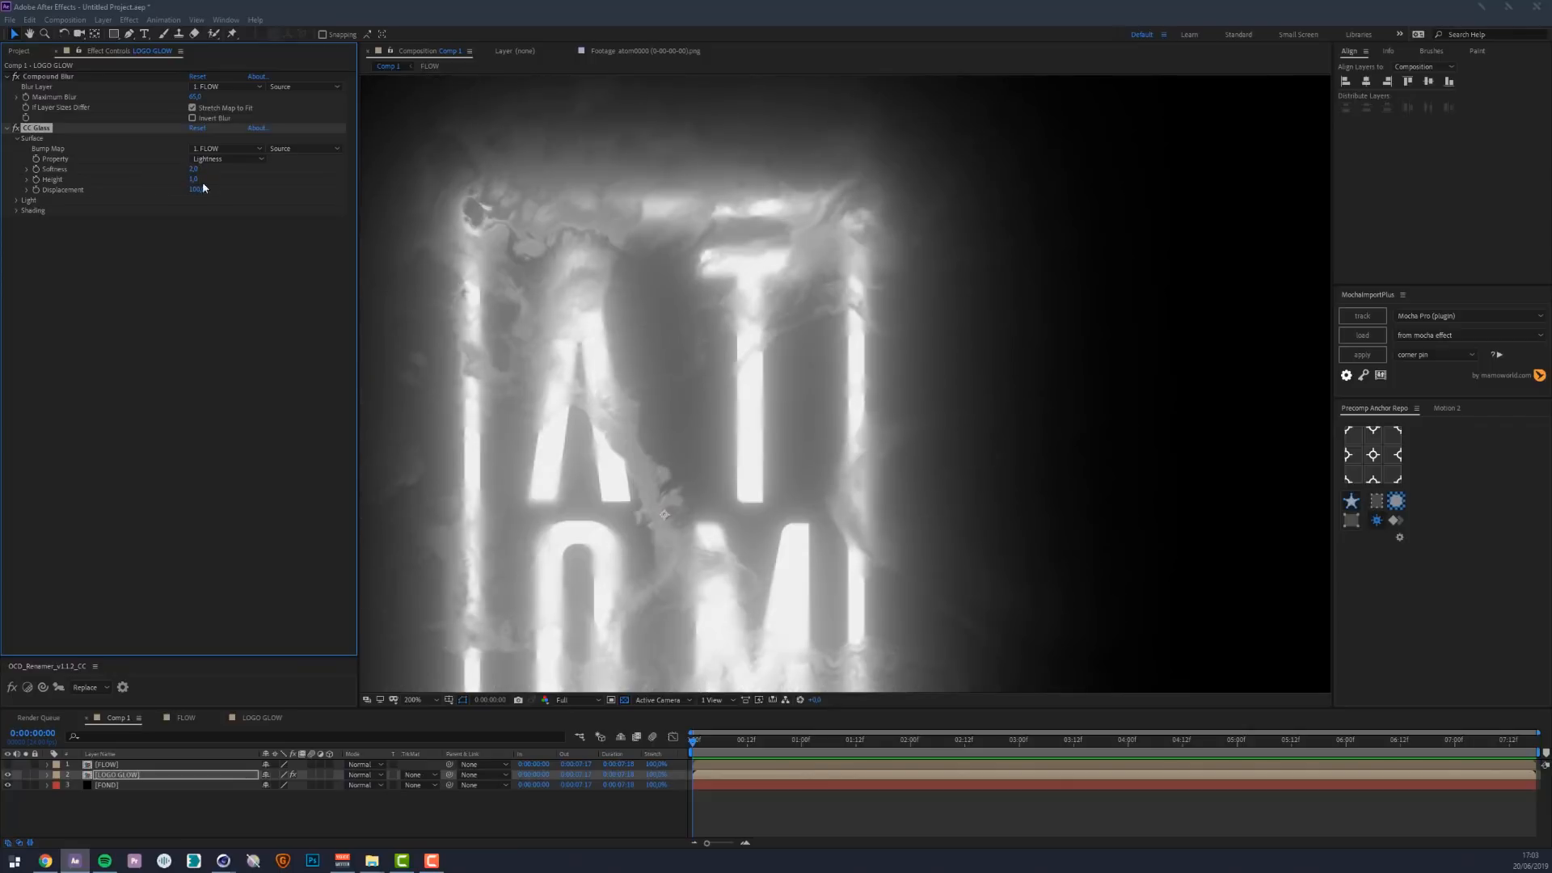
Refine the CC Glass surface to a softness of 1 and a height of 2, inspecting the distortion across the logo
left_click(195, 180)
type("3")
key("Return")
scroll(641, 335, "down", 1)
scroll(641, 335, "up", 1)
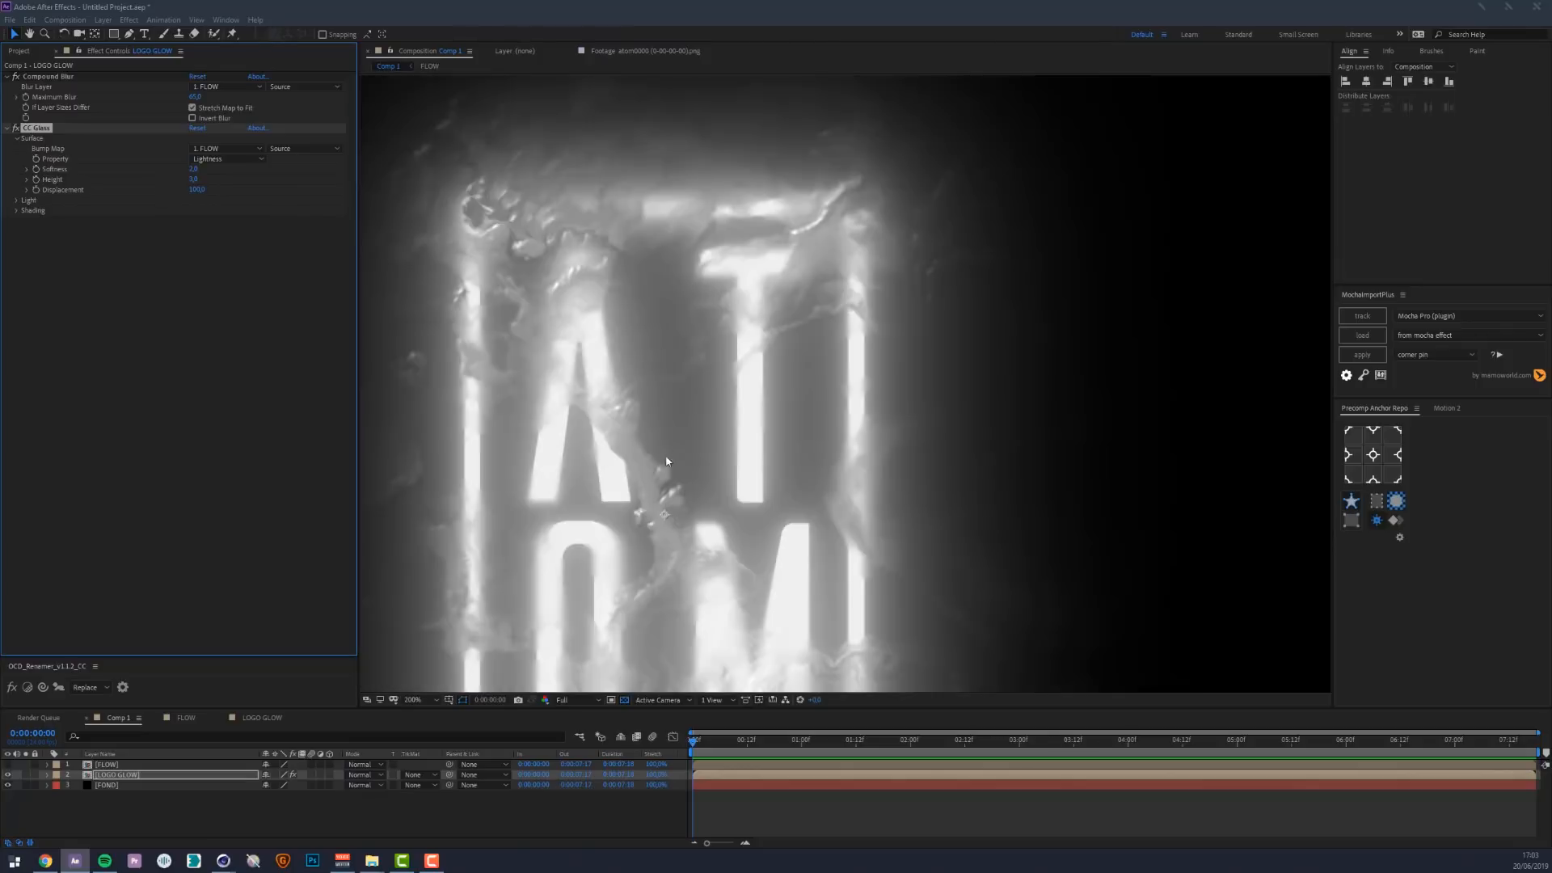
left_click(193, 170)
type("1")
key("Return")
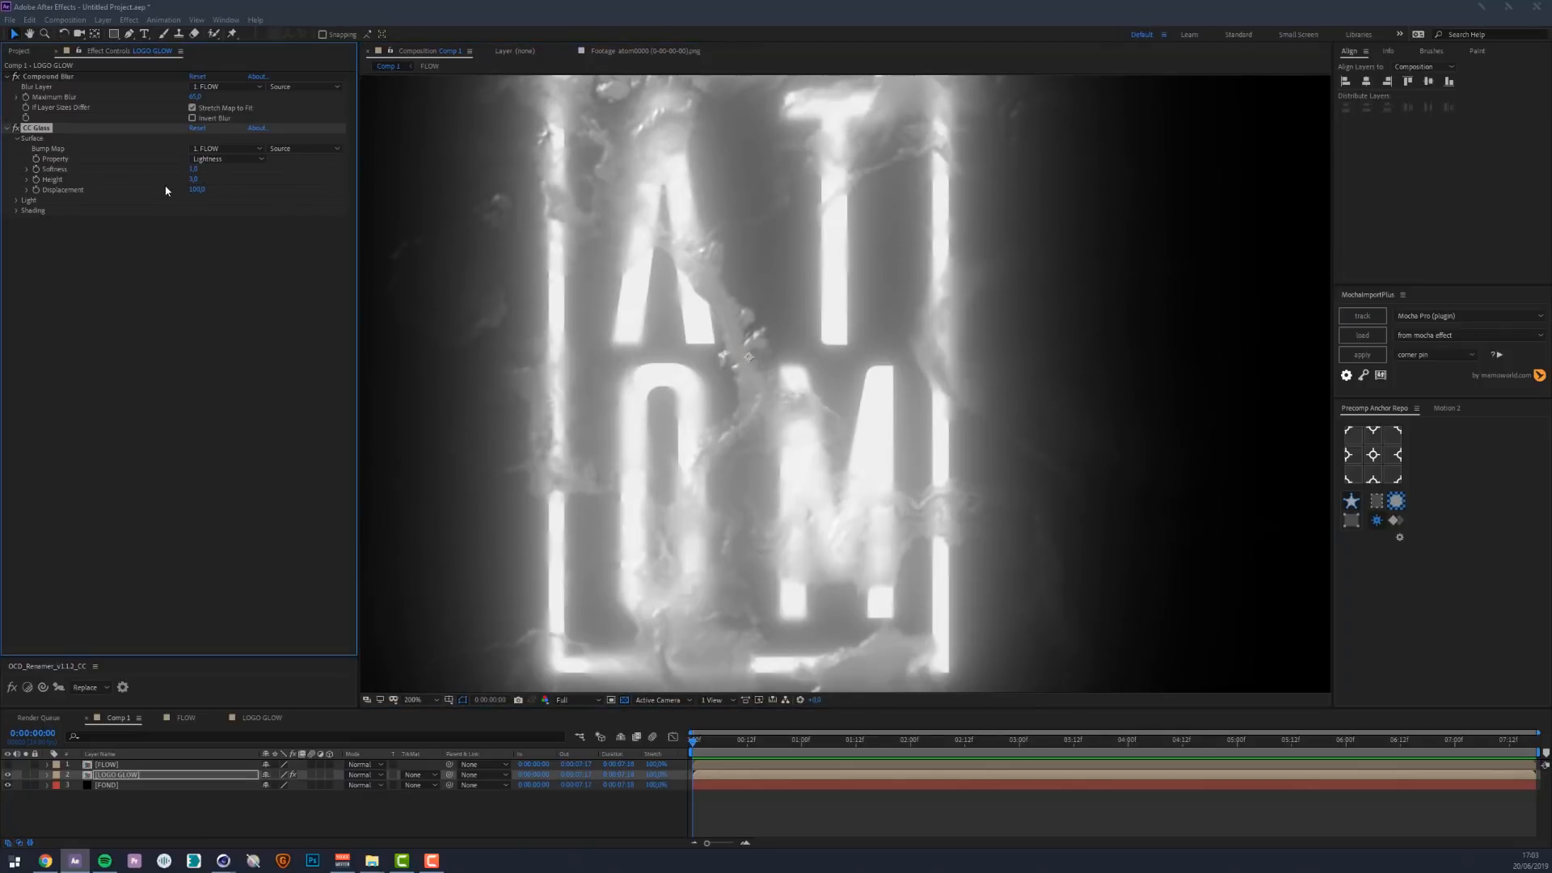
middle_click_drag(837, 608, 788, 371)
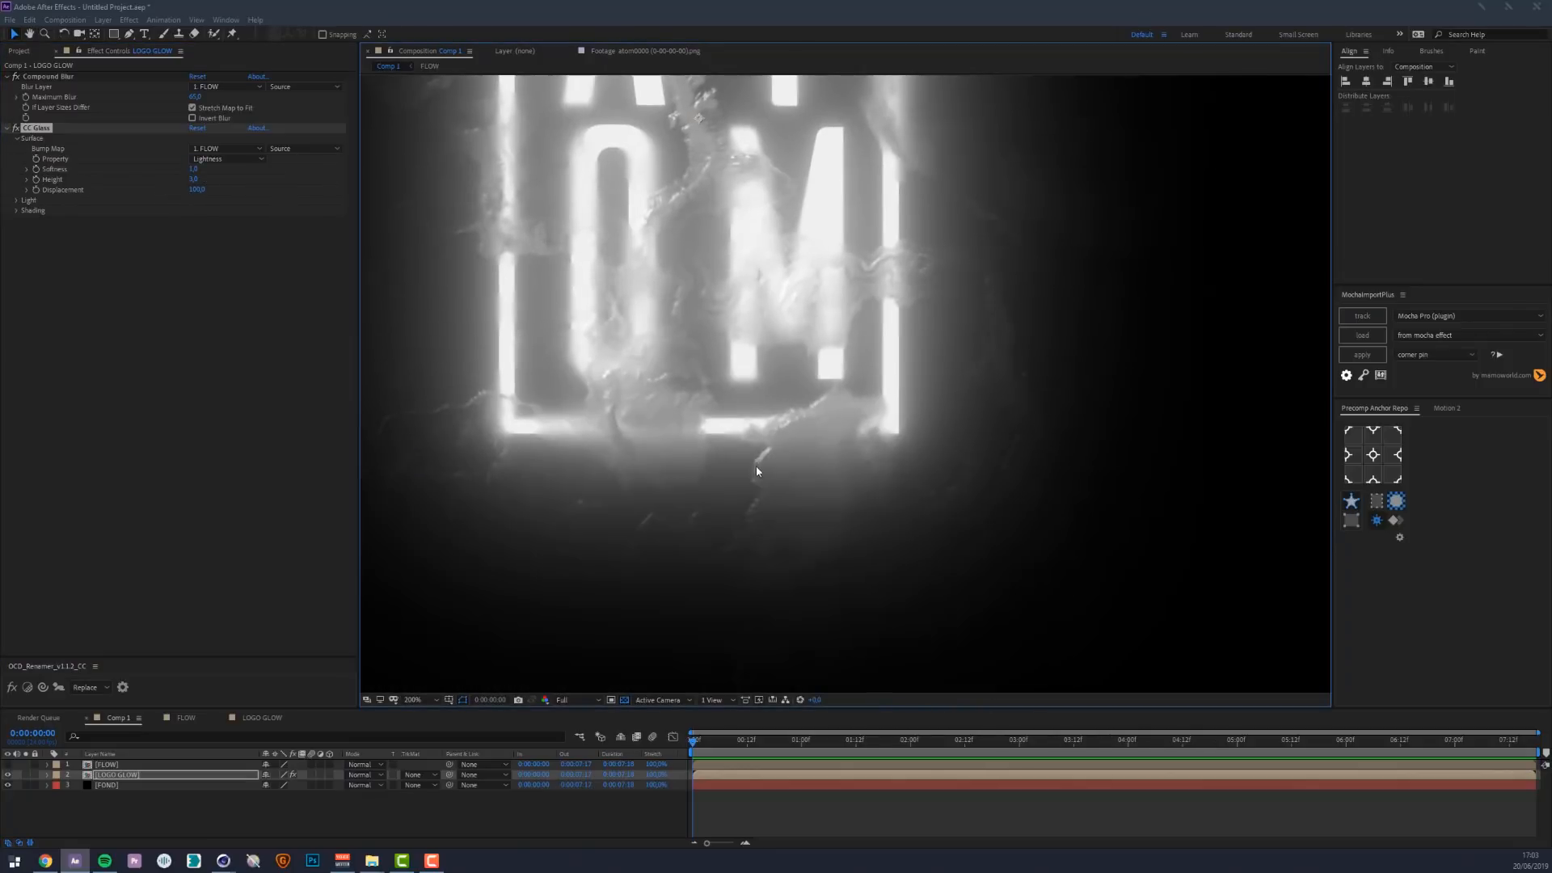
left_click(194, 180)
type("2")
key("Return")
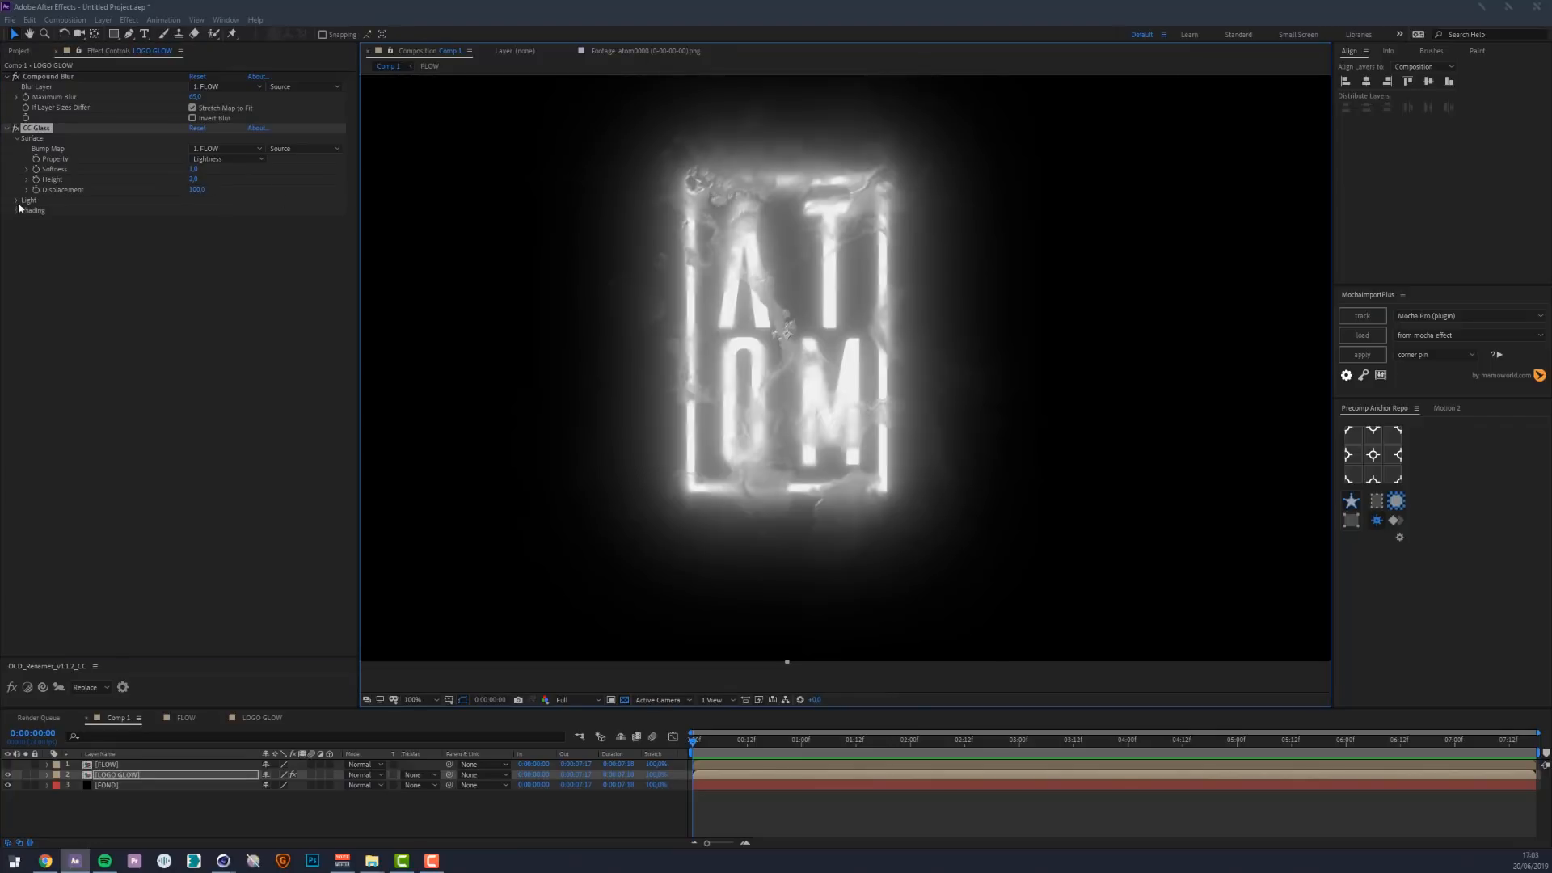
Rotate the CC Glass light direction and lower the displacement amount
left_click(17, 201)
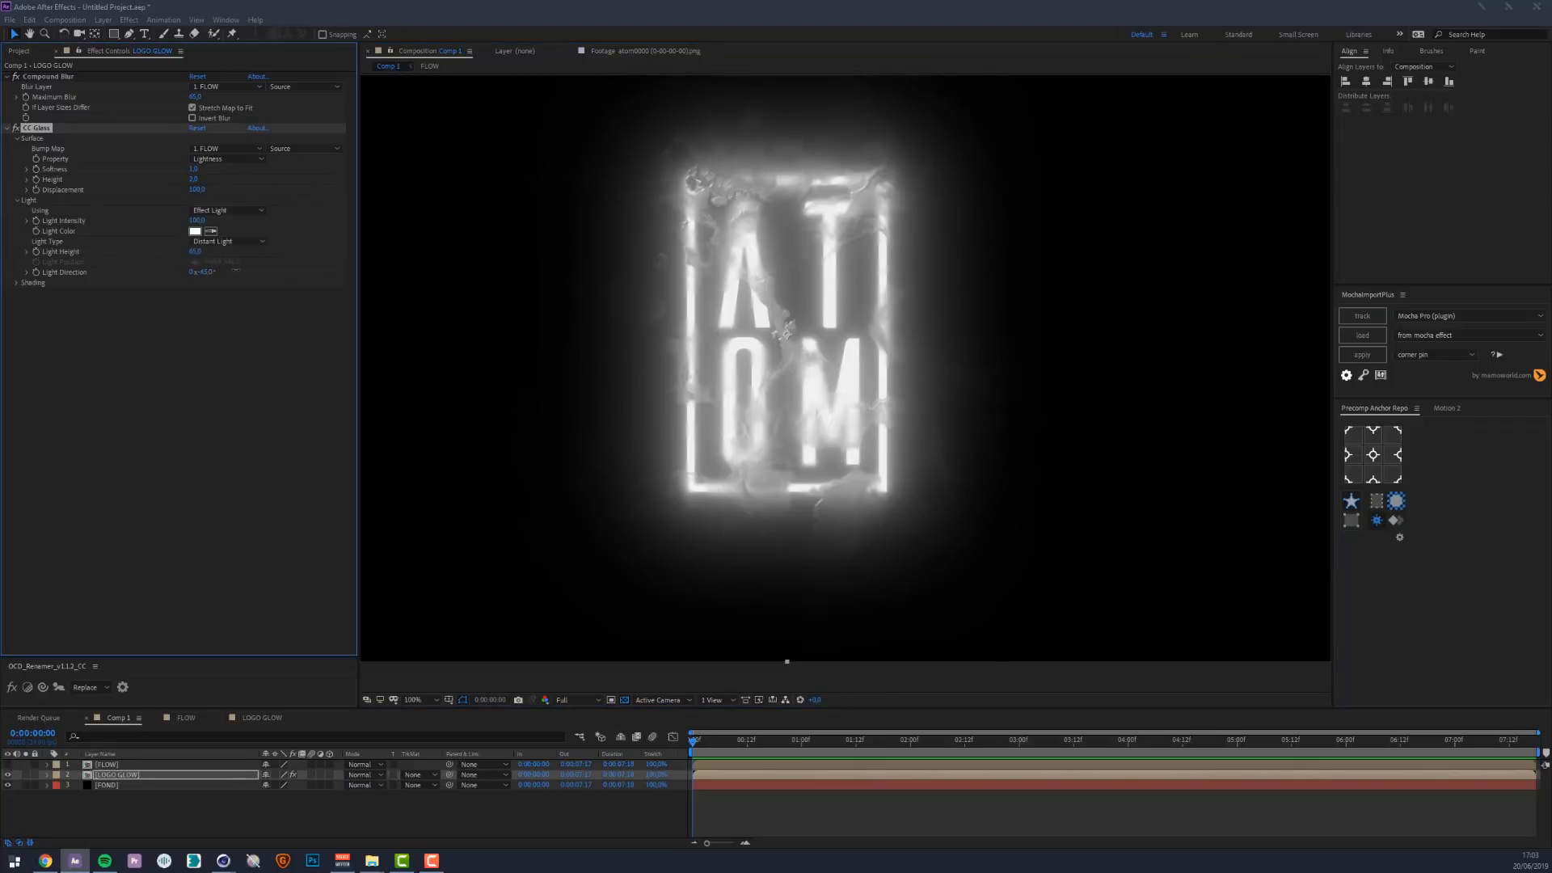
left_click_drag(202, 272, 234, 270)
left_click_drag(197, 190, 157, 184)
Scale down and reposition the 01.png layer inside the FLOW composition, then inspect the new smoke distortion on the logo in Comp 1
left_click(117, 766)
double_click(118, 766)
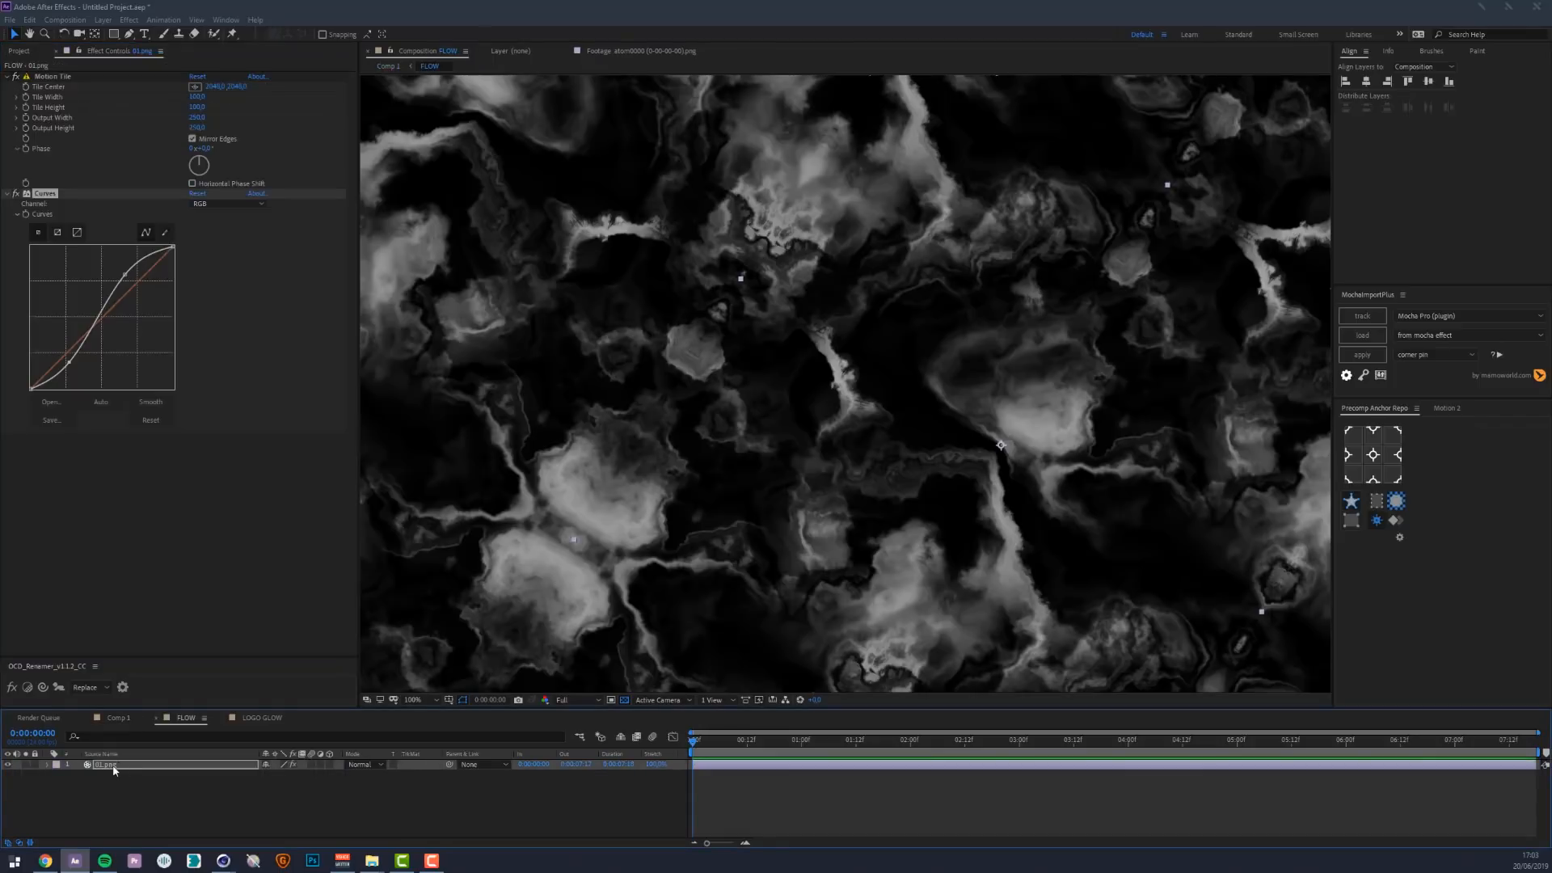
scroll(899, 398, "down", 2)
left_click_drag(1055, 502, 918, 460, "shift")
key("w")
key("v")
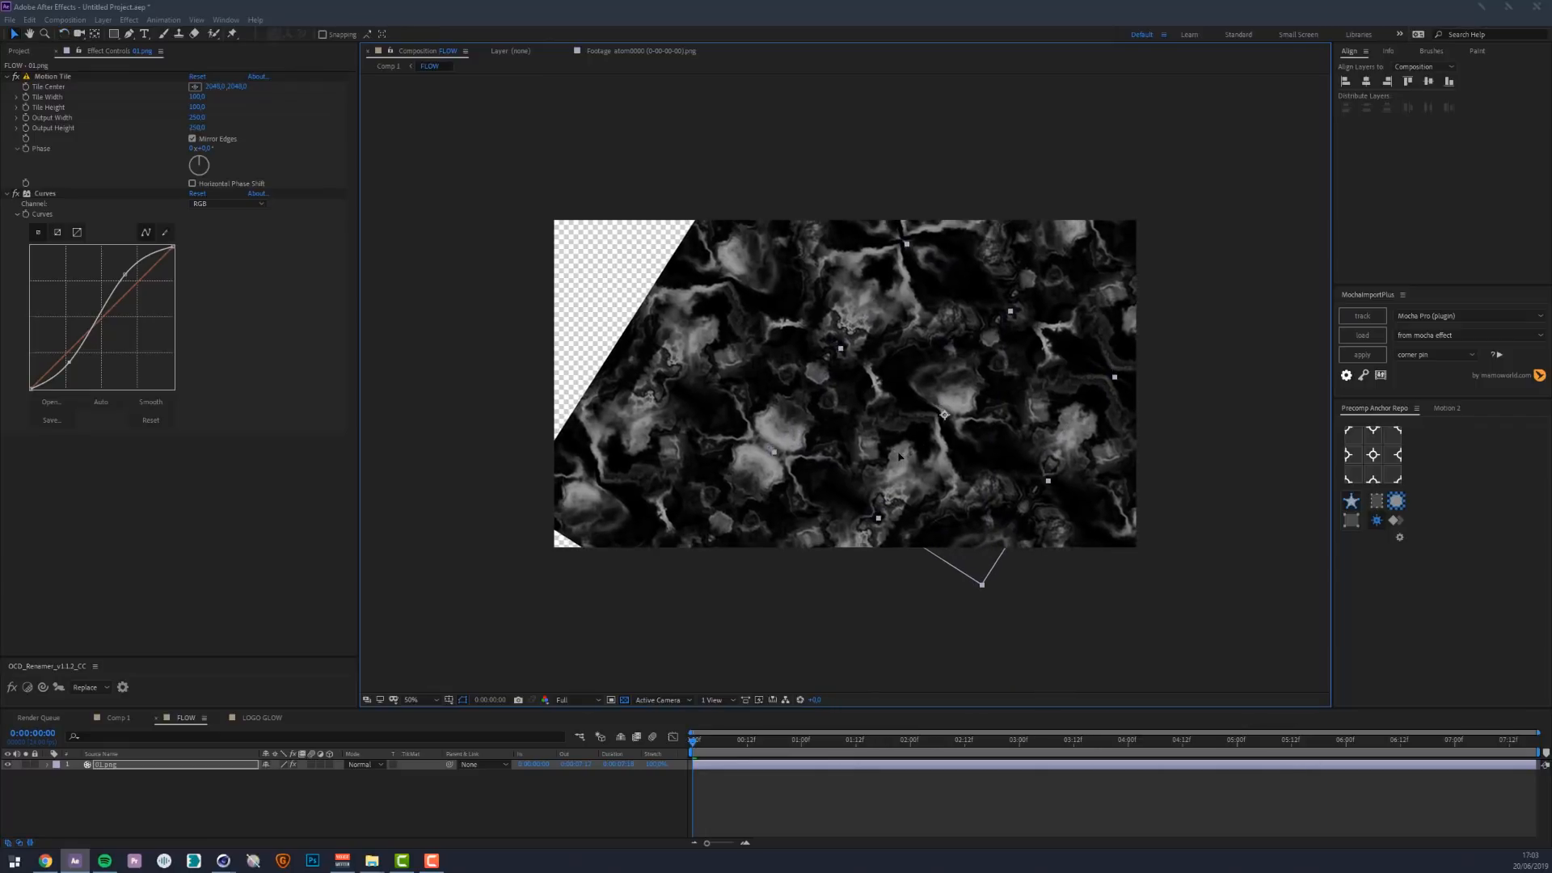
left_click(118, 718)
scroll(777, 356, "up", 3)
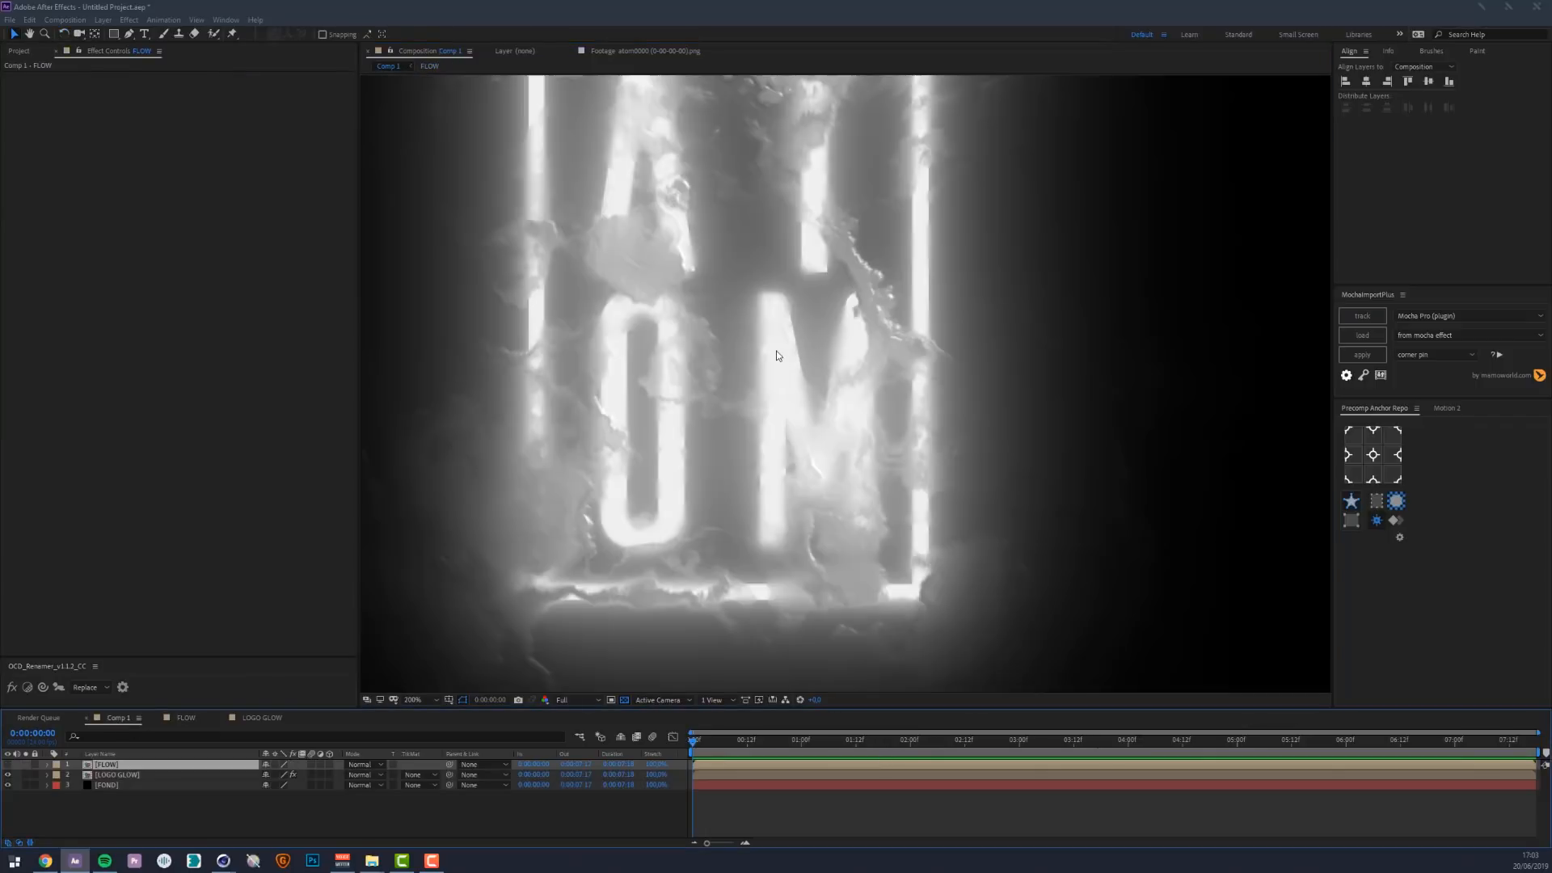
scroll(781, 327, "up", 1)
middle_click_drag(785, 294, 789, 435)
scroll(784, 433, "down", 2)
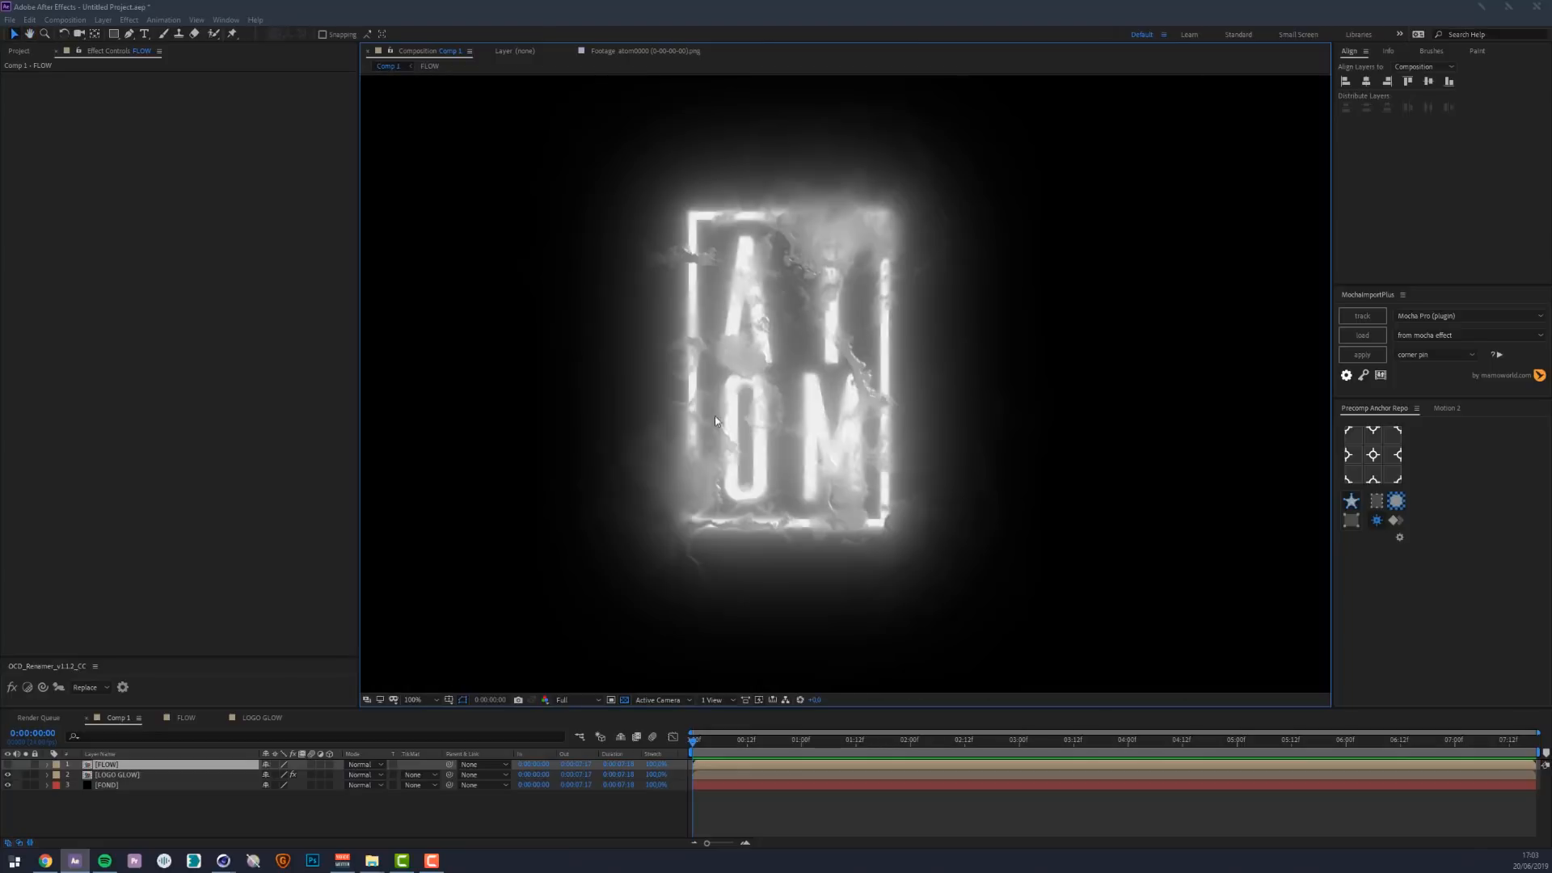
Fit Comp 1 in the viewer, add an adjustment layer above all layers and apply VC Color Vibrance to it
left_click(415, 700)
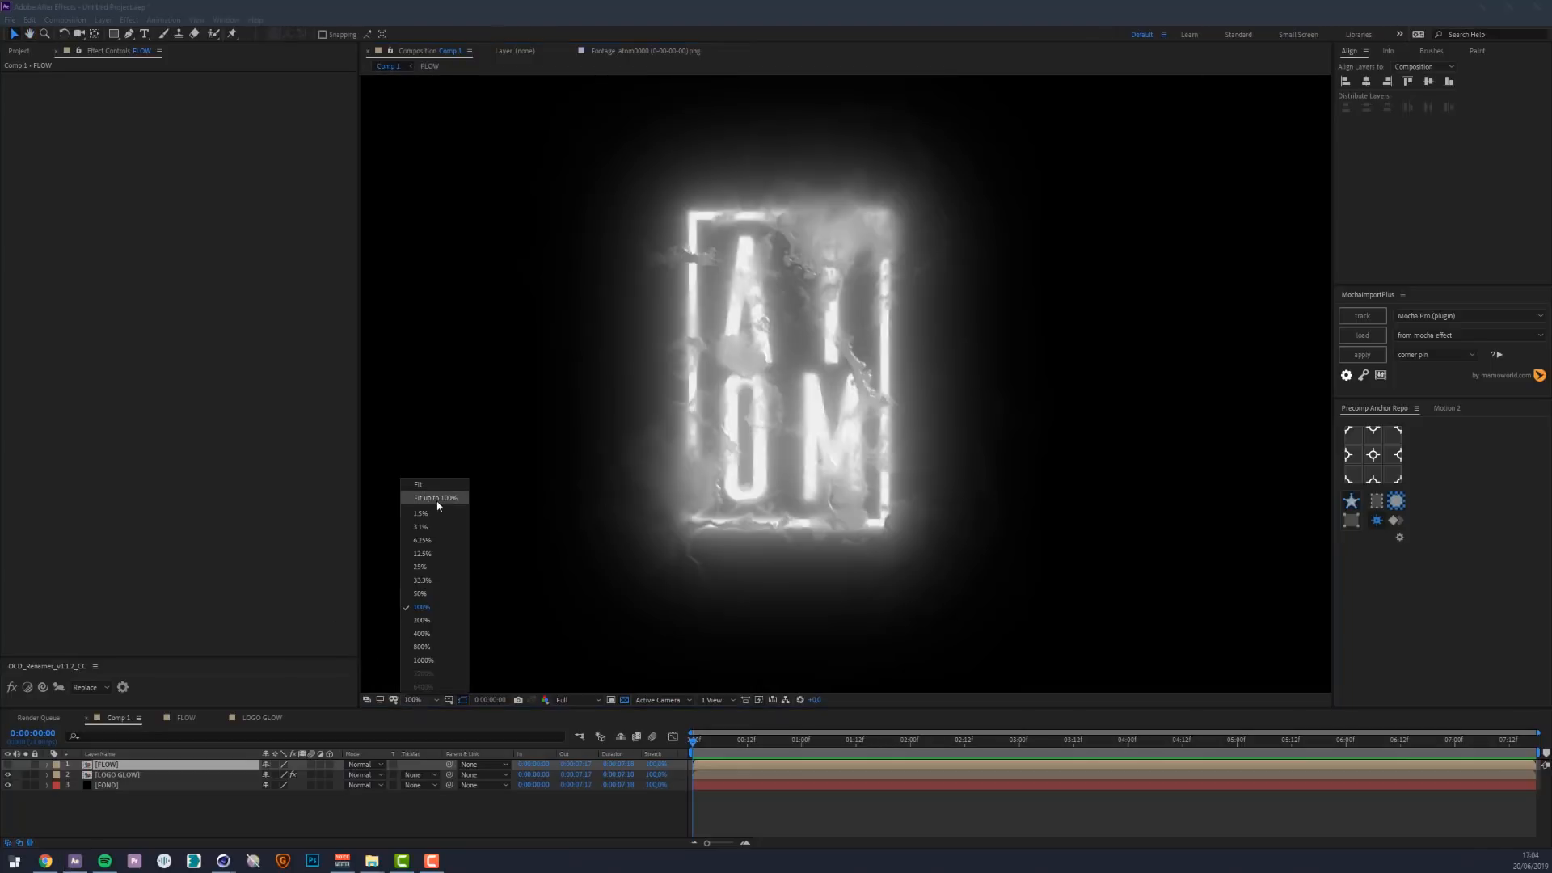
left_click(427, 499)
left_click(113, 21)
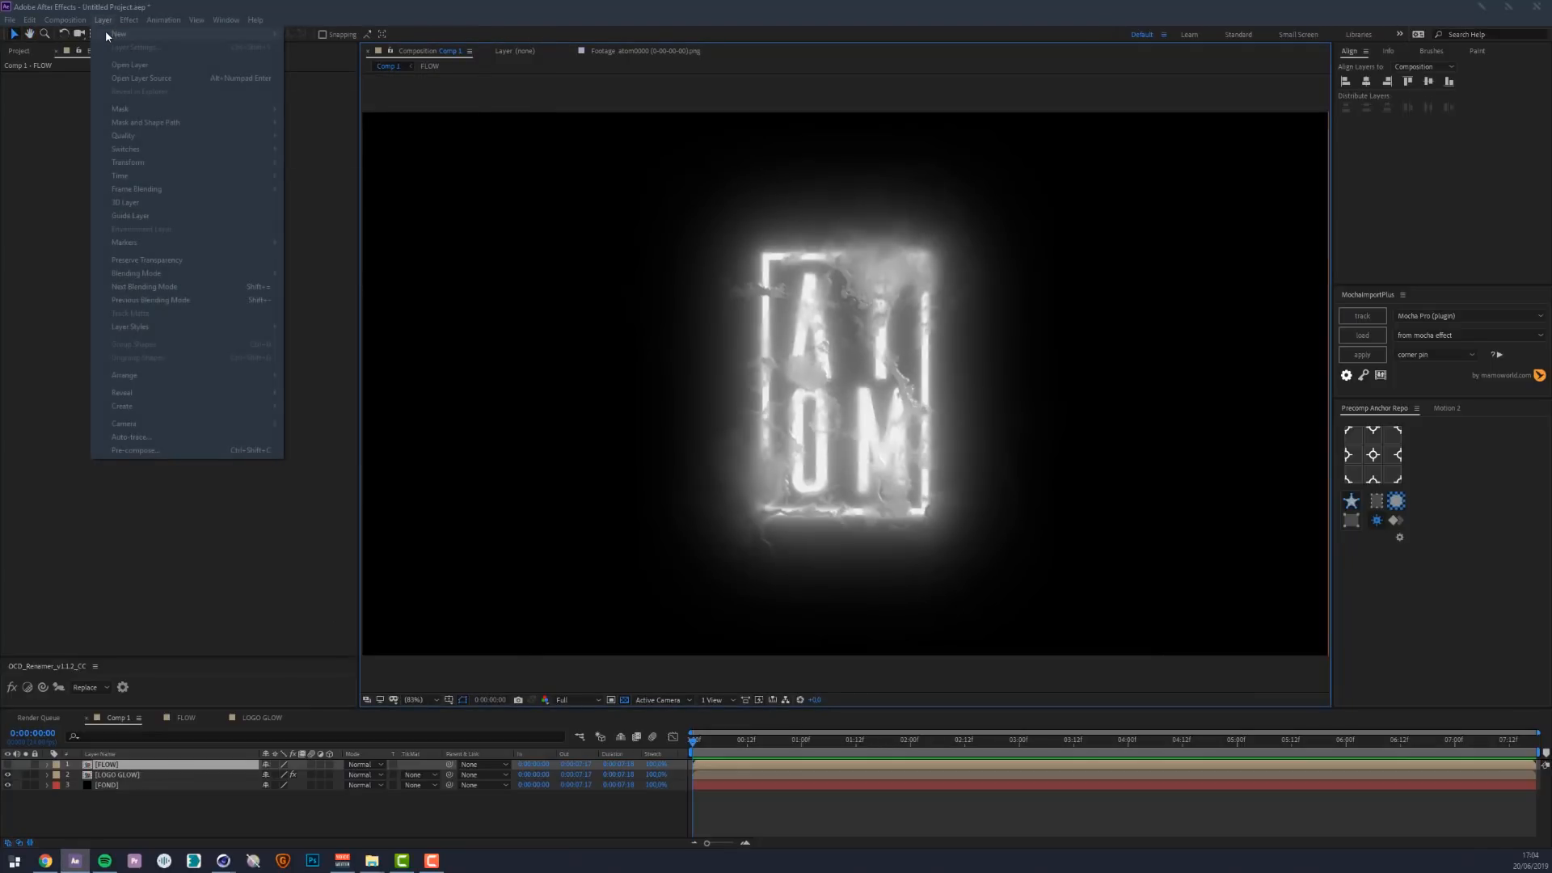
mouse_move(105, 31)
left_click(375, 115)
key("ctrl+space")
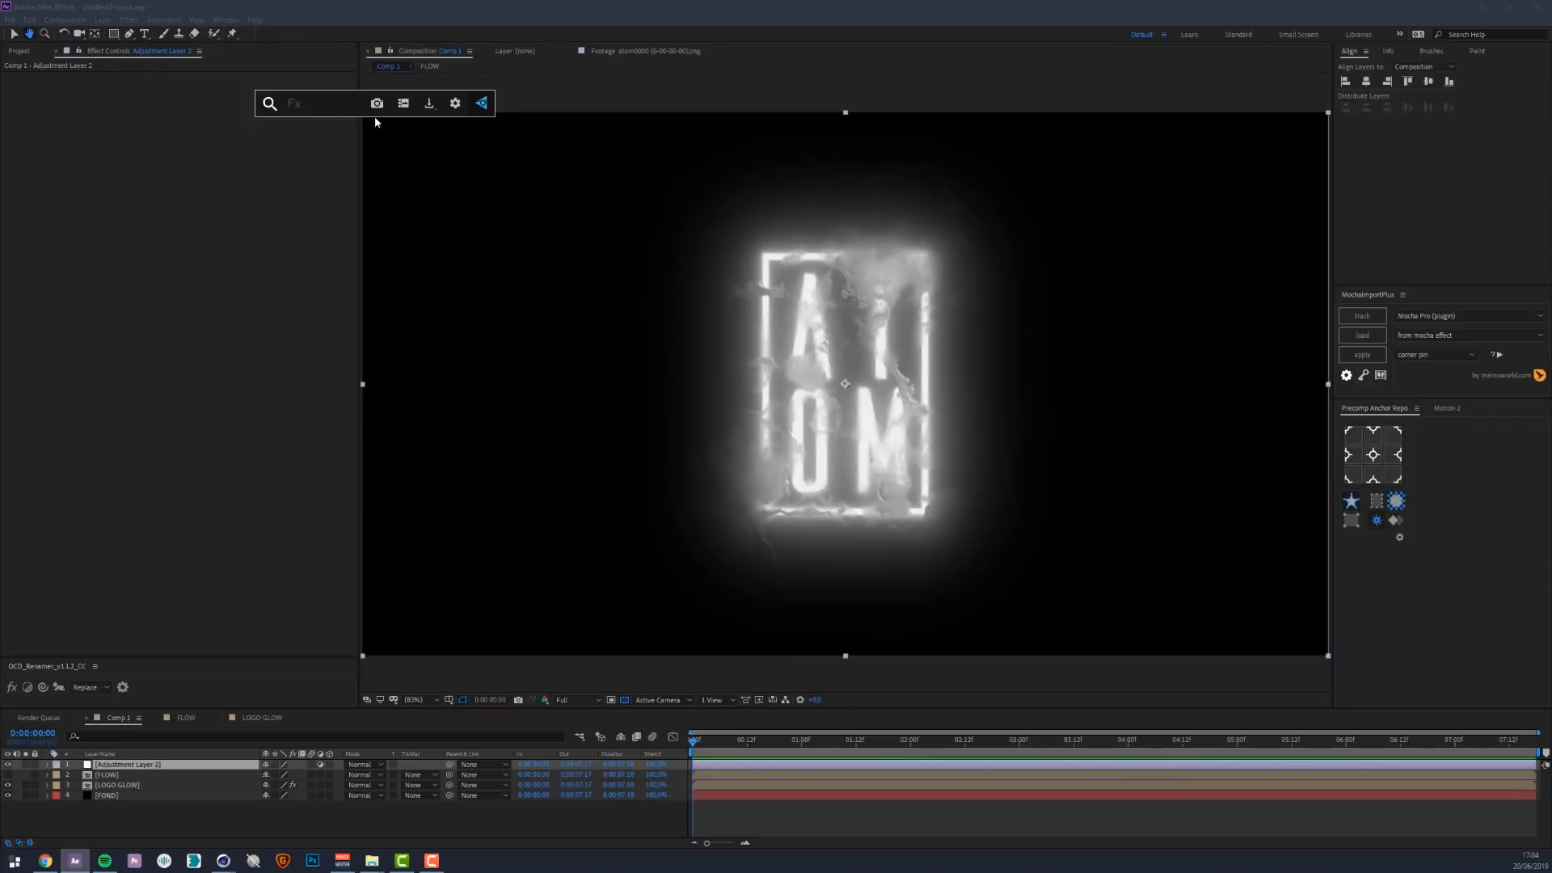
type("vibra")
key("Return")
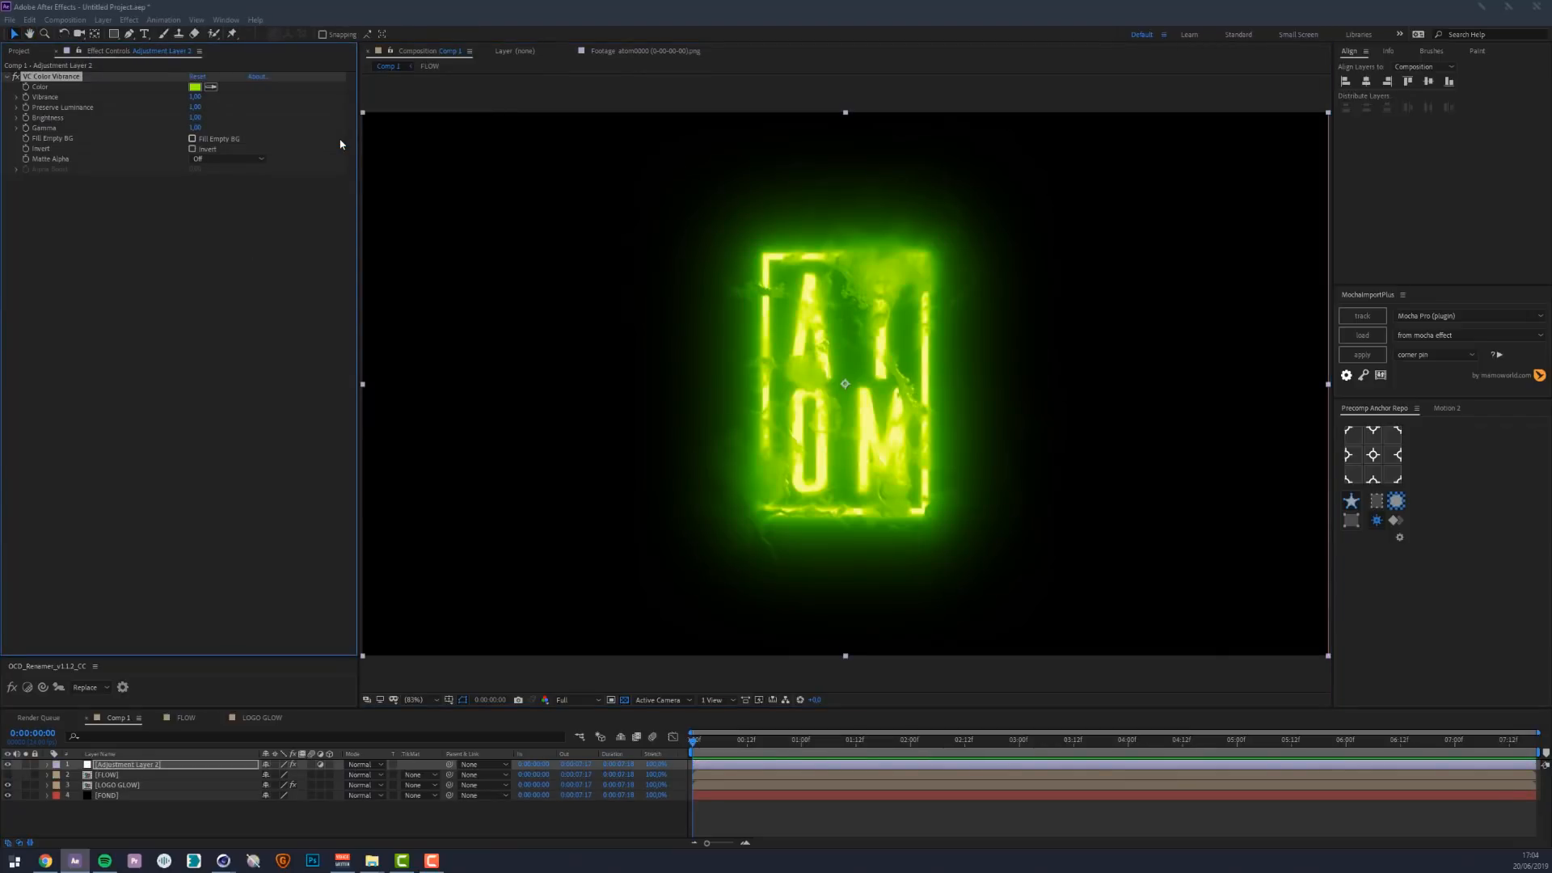
Change the VC Color Vibrance colour to a saturated blue
left_click(194, 87)
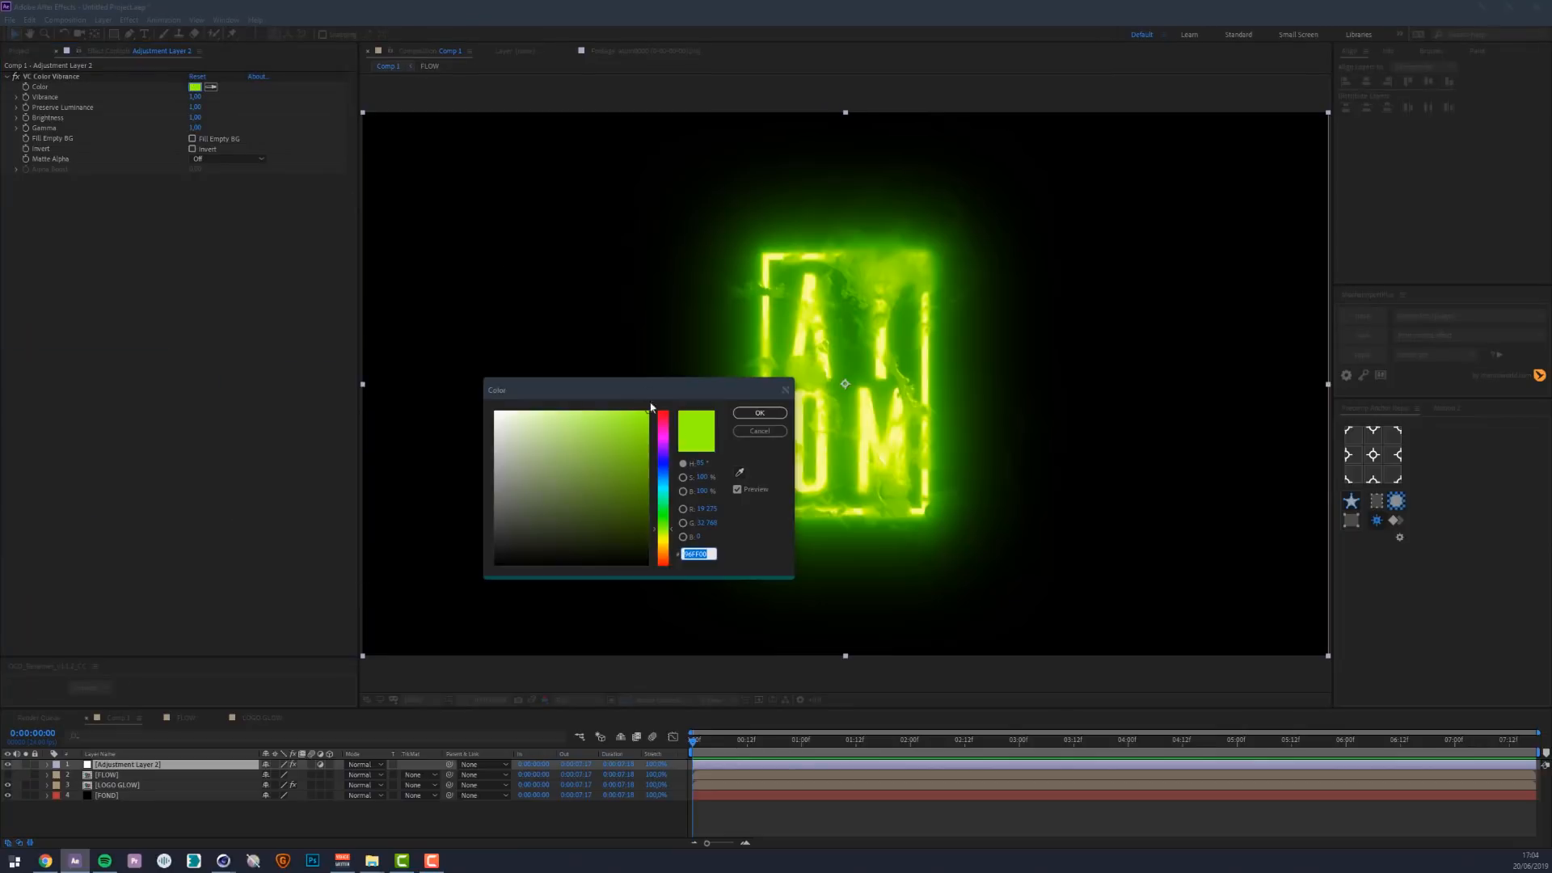
left_click(665, 479)
left_click(760, 413)
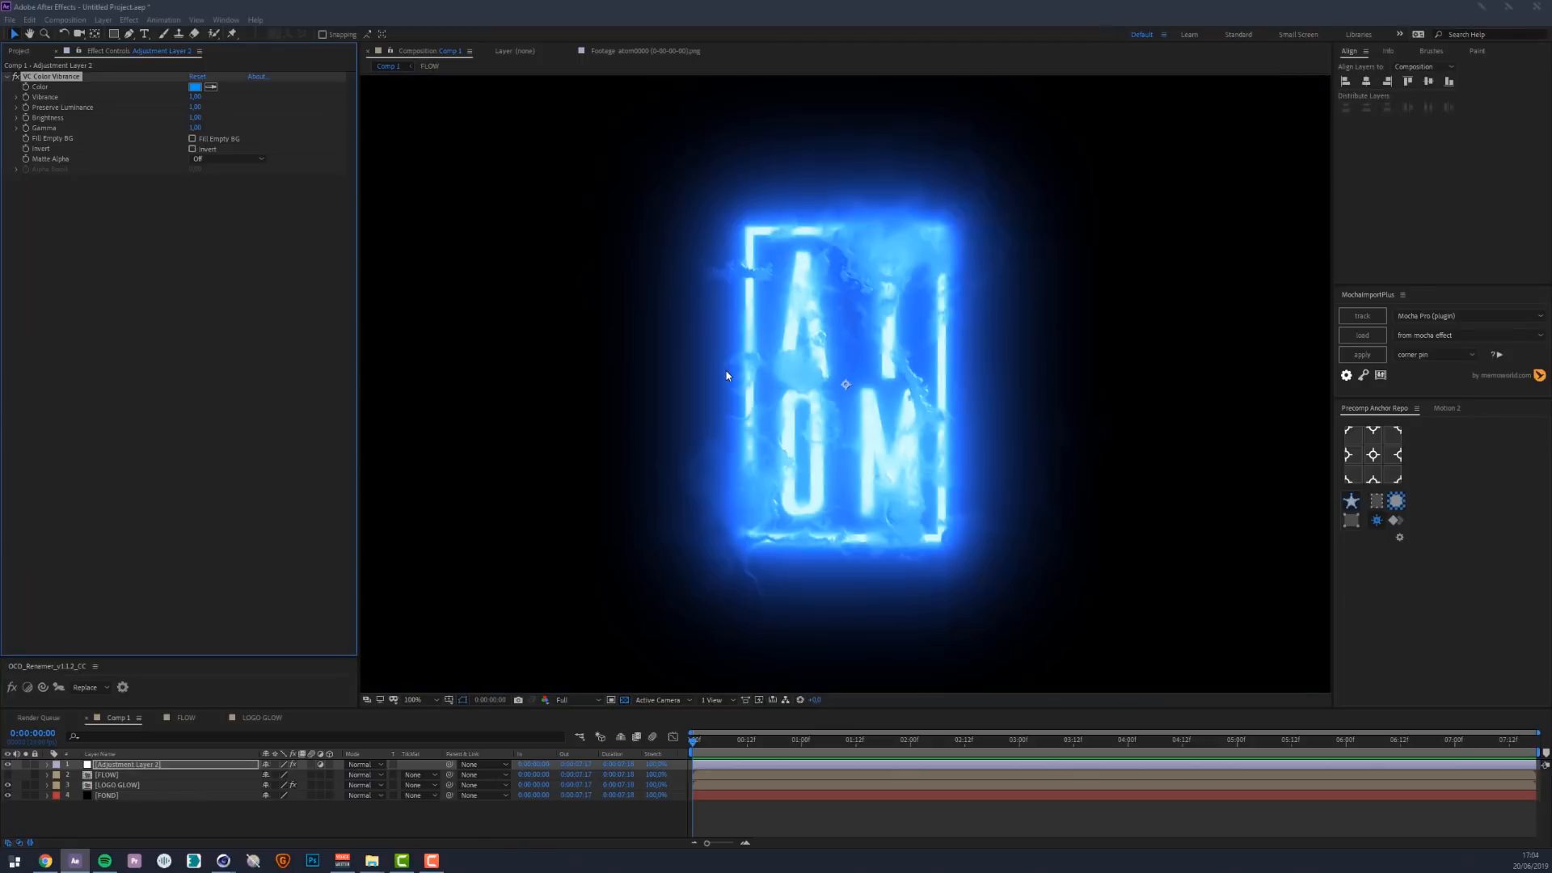
Apply Curves to the colour adjustment layer and pull the lower part of the RGB curve down to darken the shadows
key("ctrl+space")
type("cur")
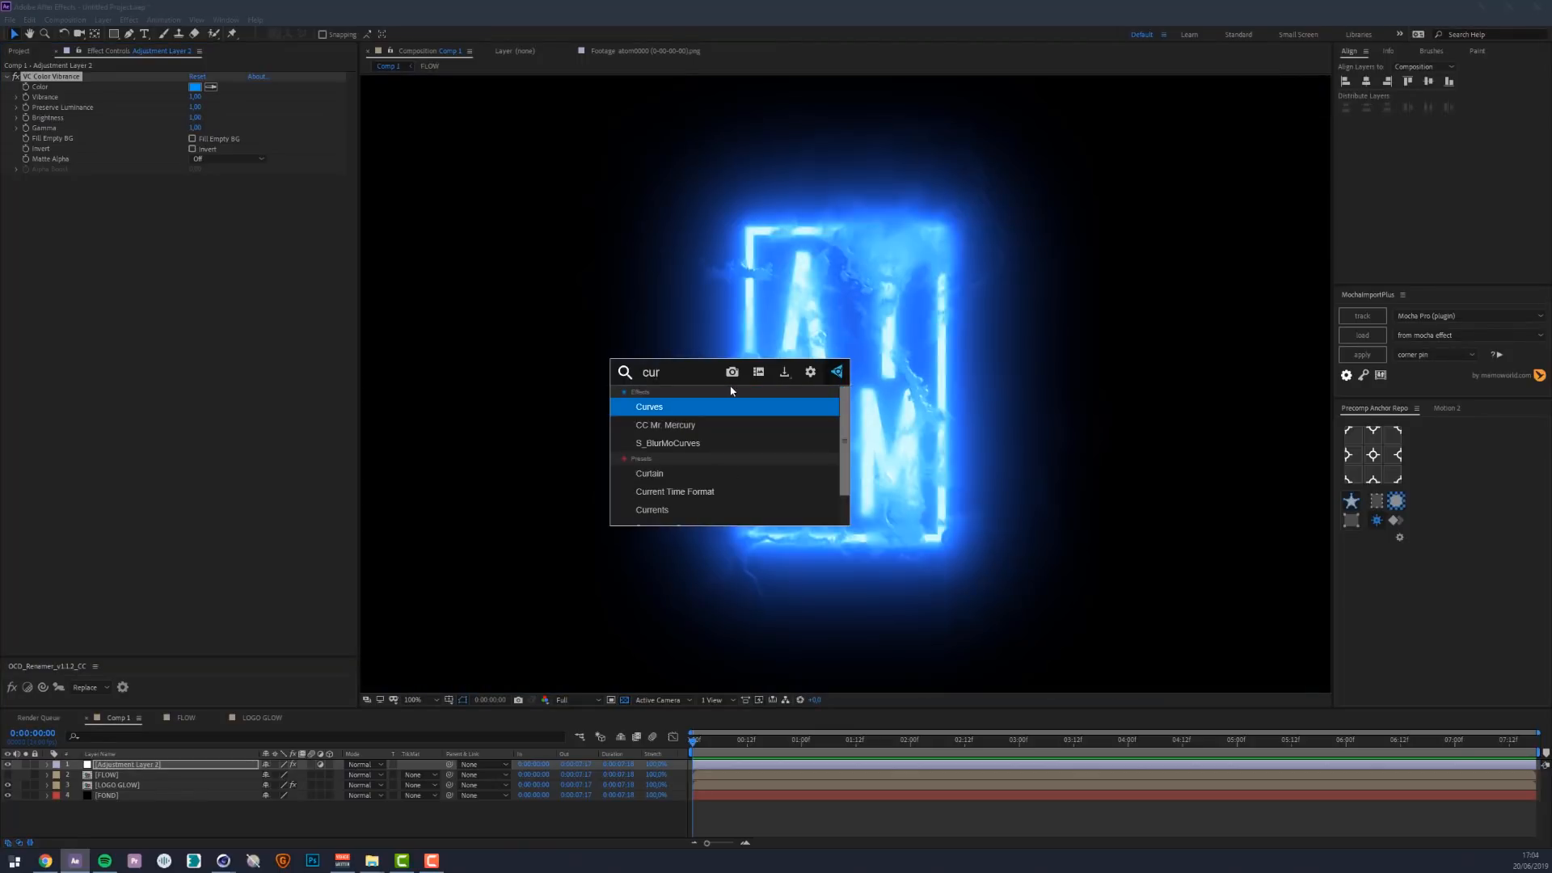
key("Return")
left_click_drag(64, 342, 74, 350)
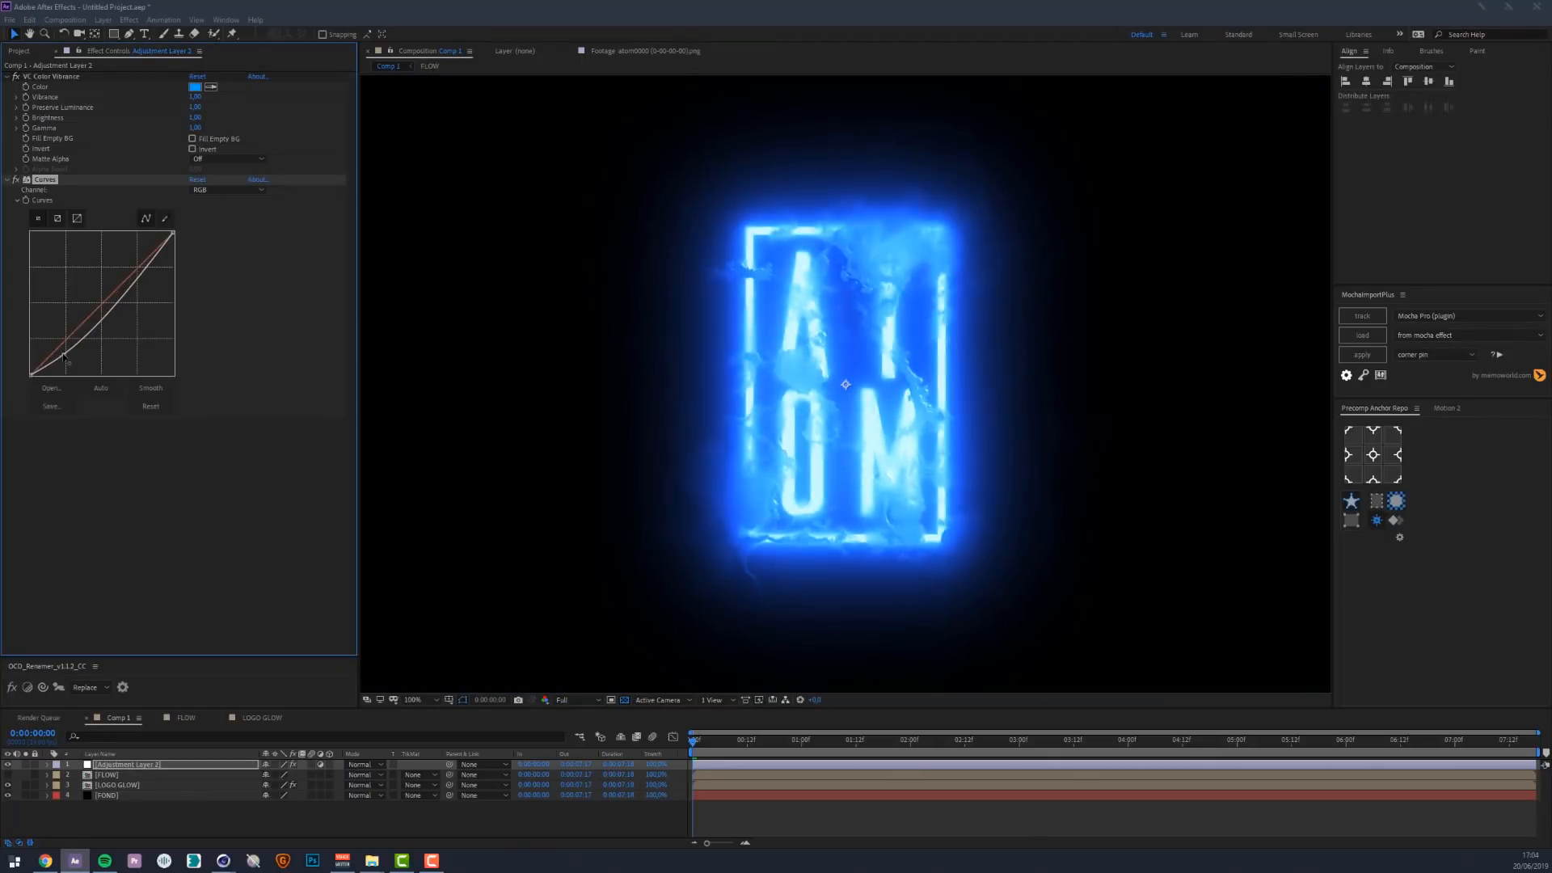
In the LOGO GLOW composition, raise the logo's Deep Glow radius and set its exposure to 0.7, and check the result in Comp 1
double_click(115, 784)
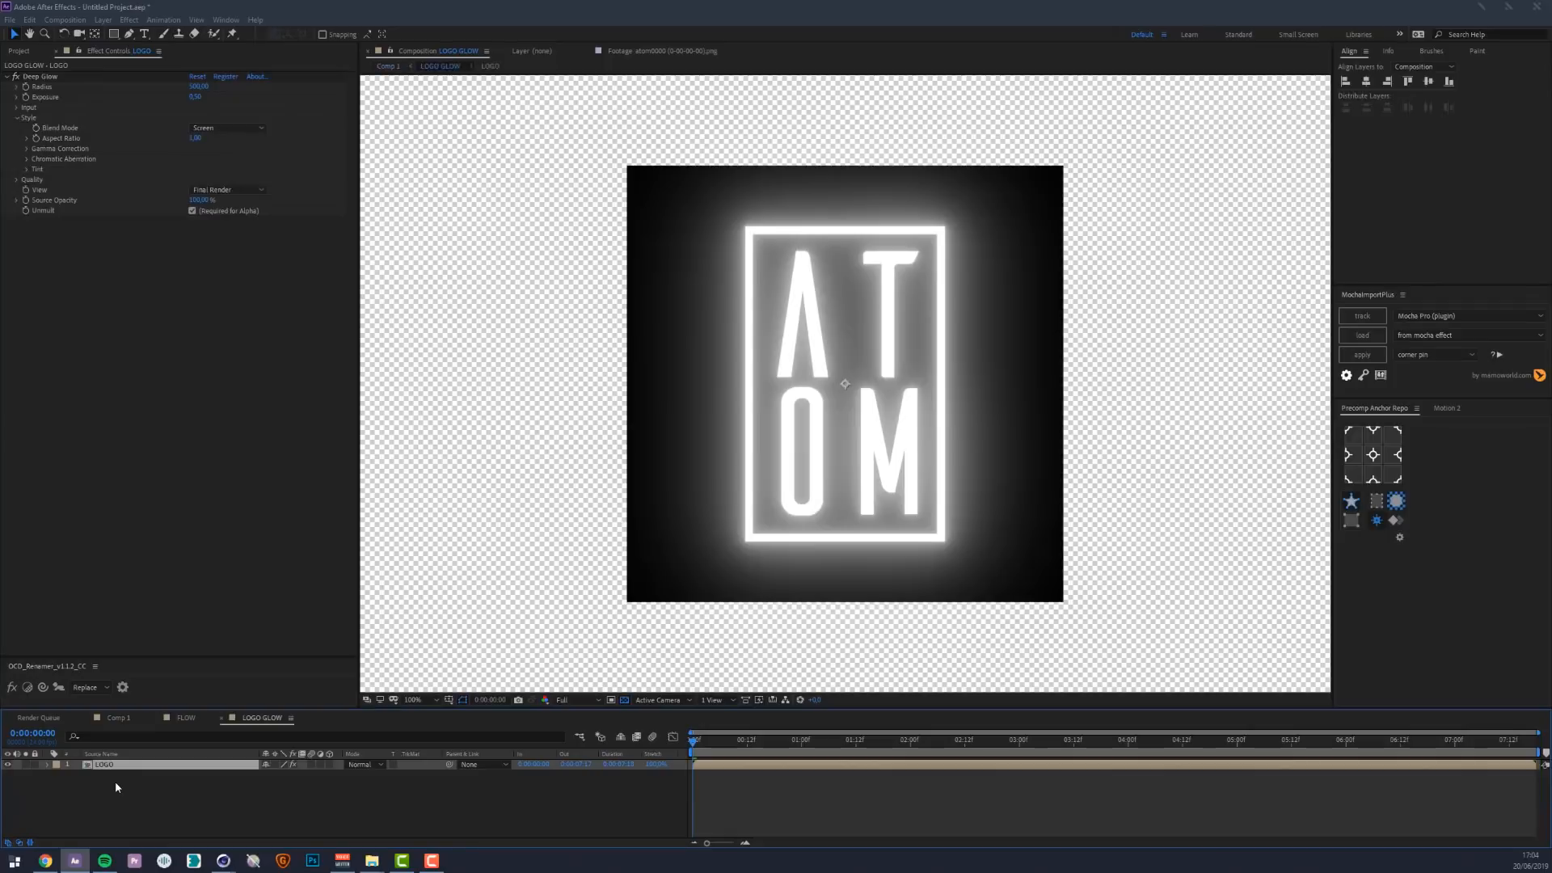
left_click(198, 85)
type("8000")
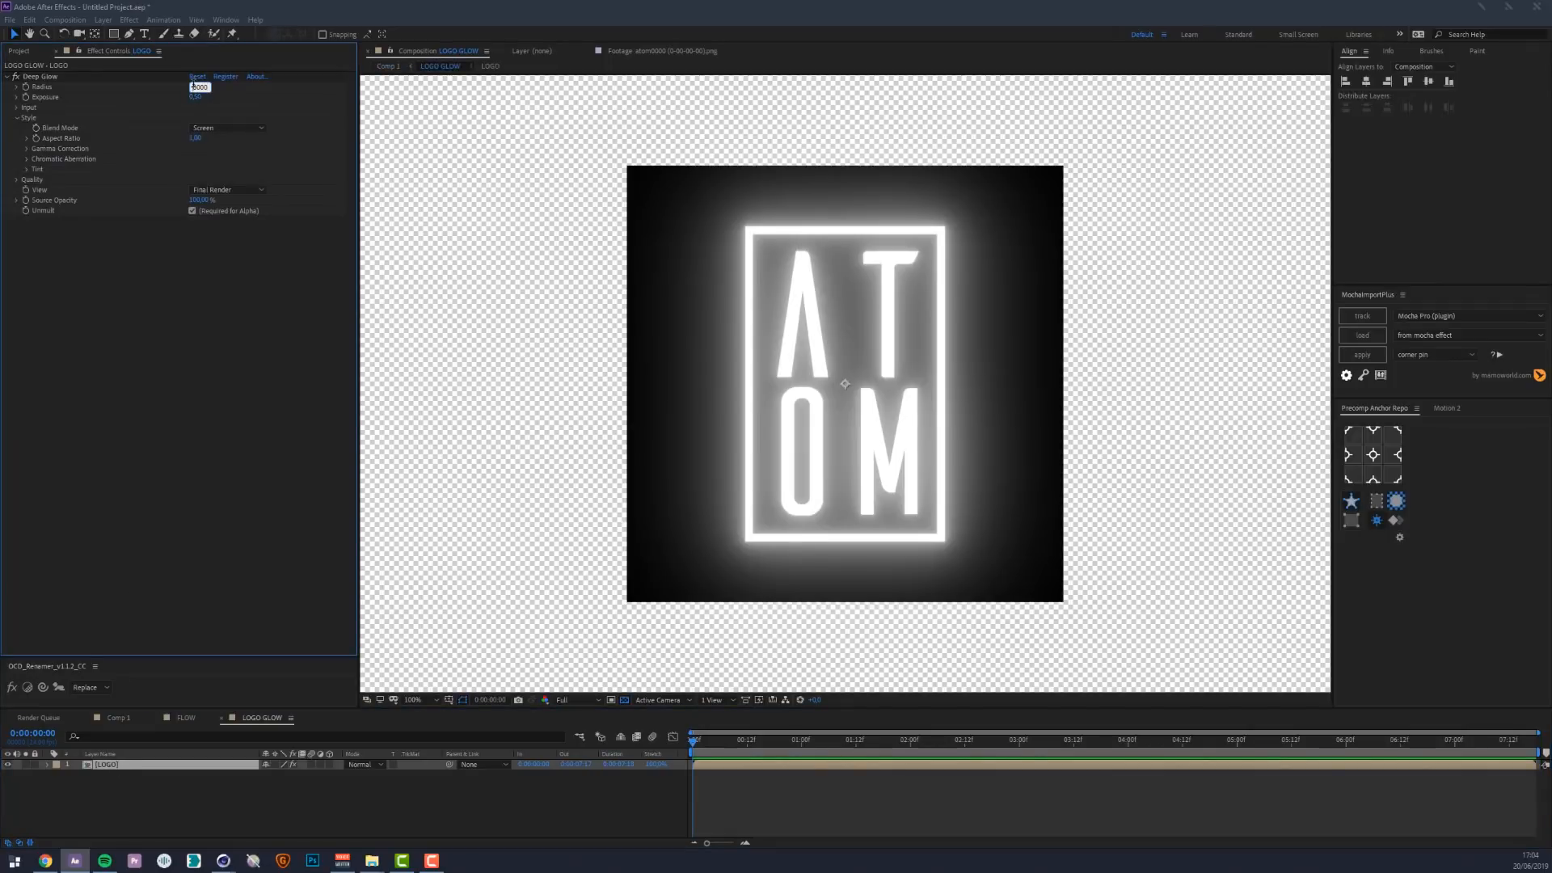
key("Return")
left_click(192, 98)
type("0,7")
left_click(172, 102)
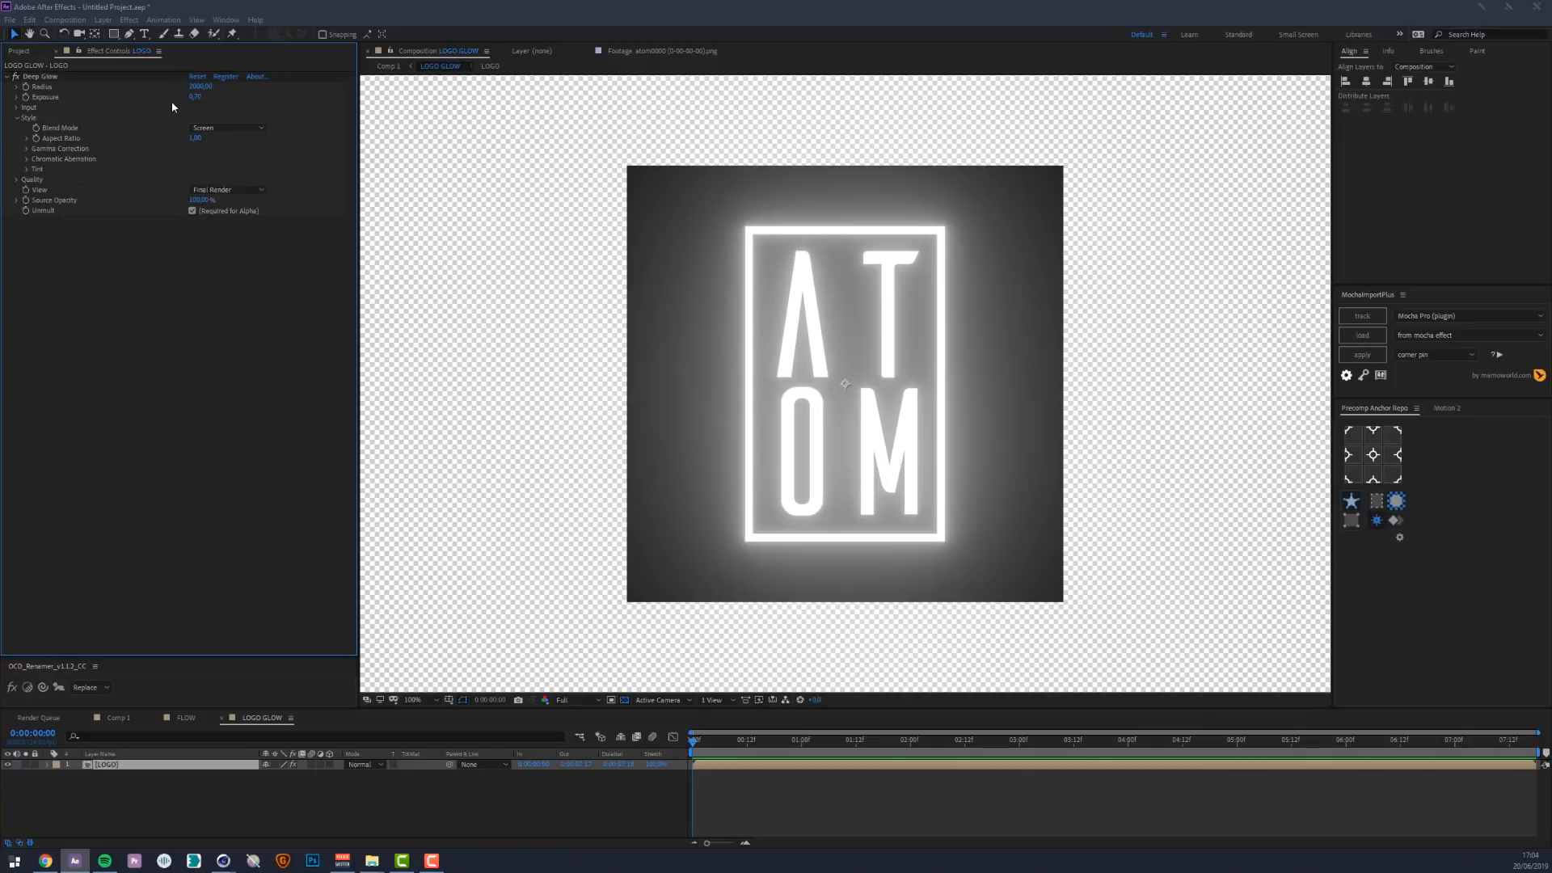
left_click(118, 719)
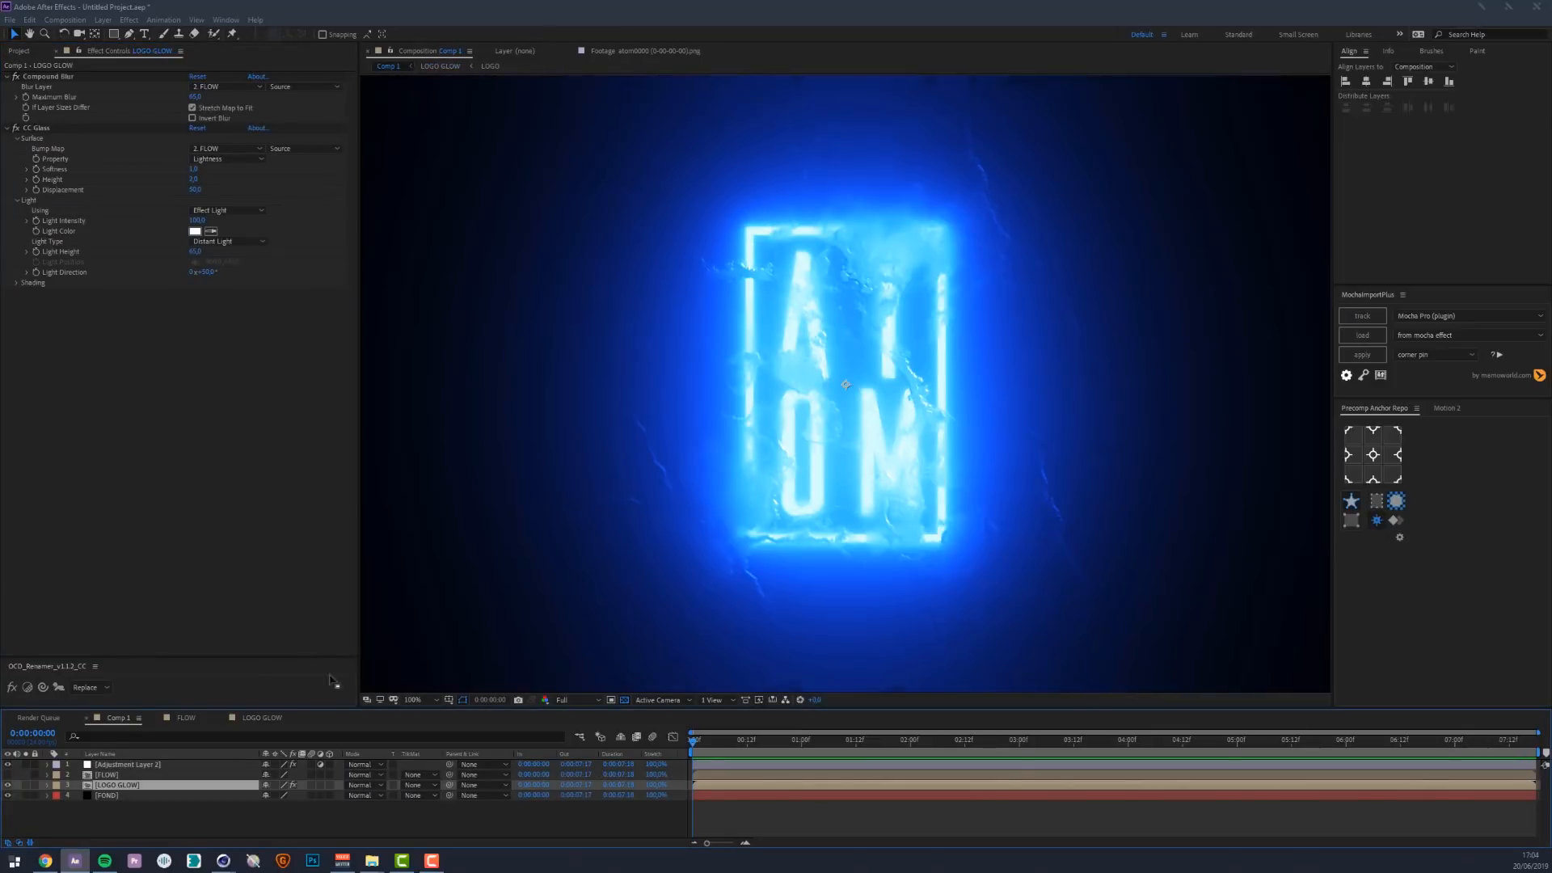
Set the logo's Deep Glow radius to 1000 in LOGO GLOW and return to Comp 1
left_click(252, 718)
left_click(200, 86)
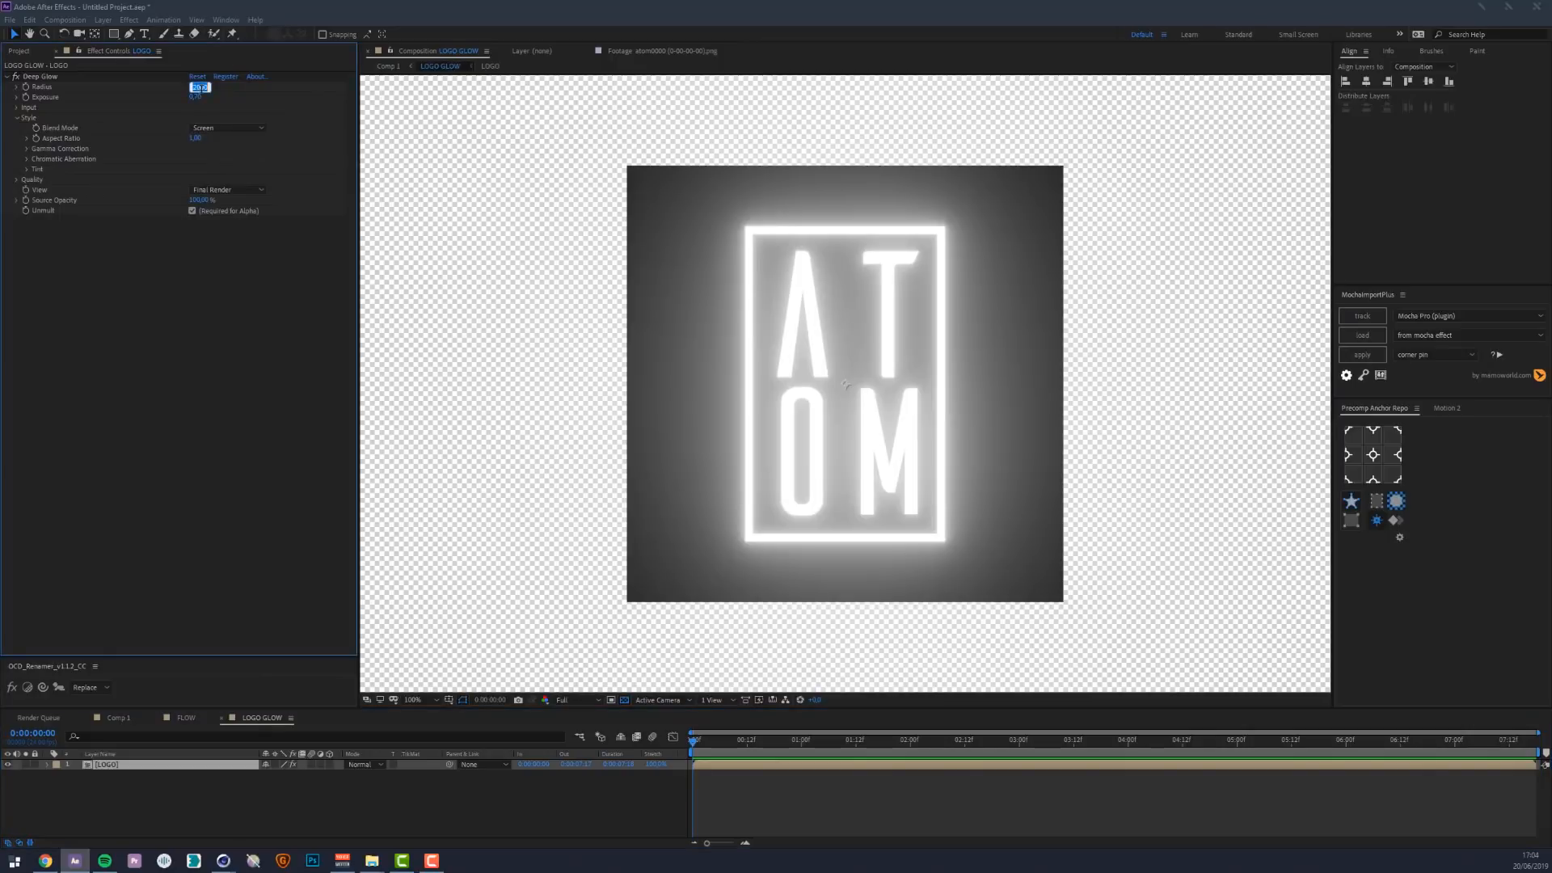
type("1000")
key("Return")
left_click(114, 717)
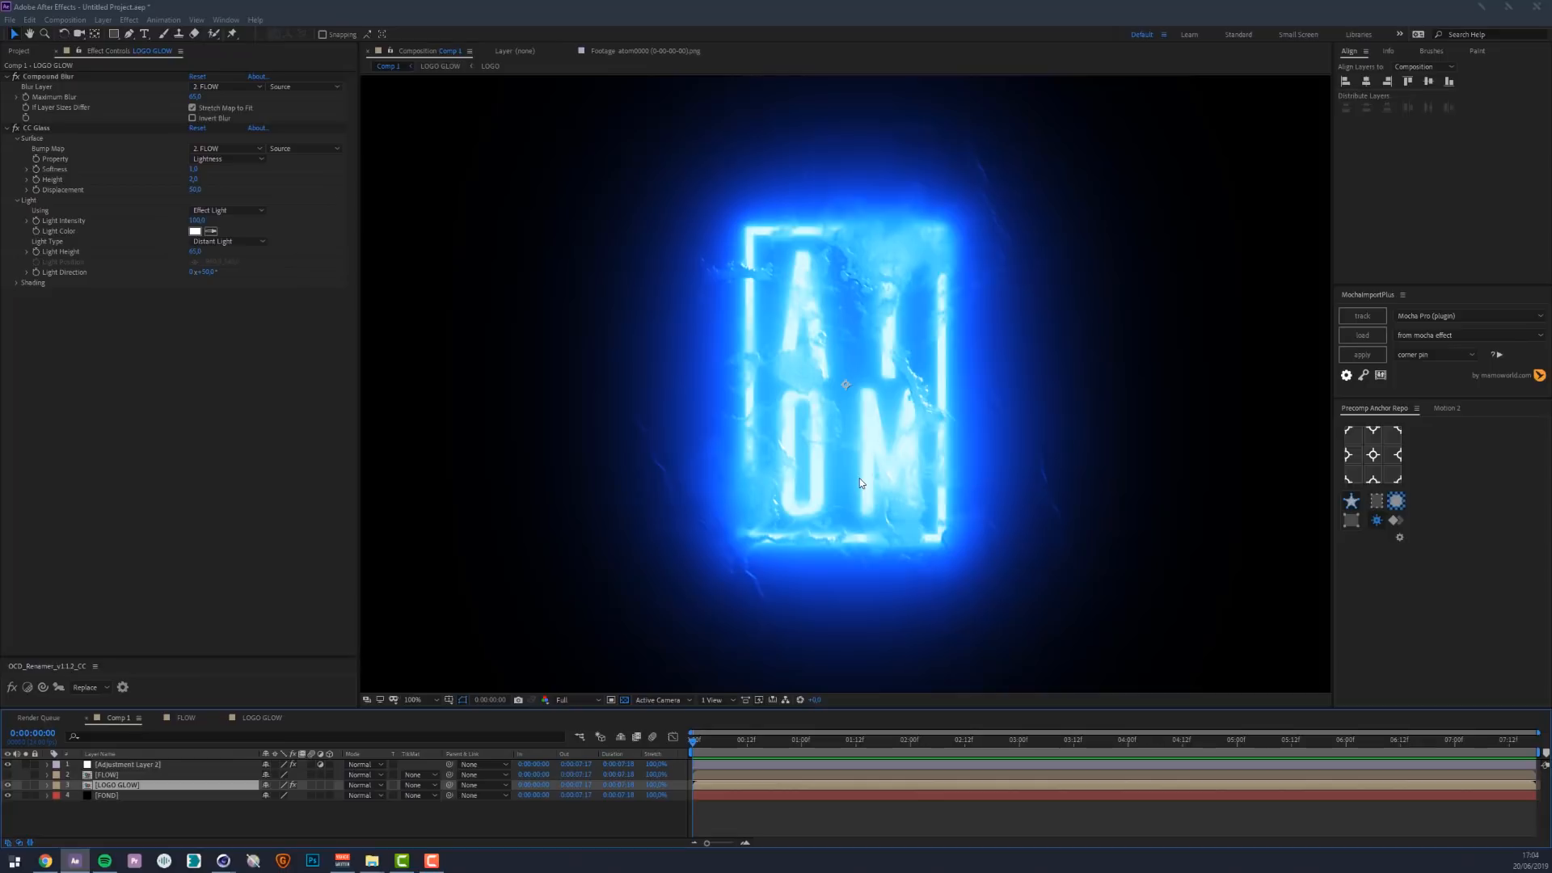
Set the Compound Blur maximum blur on the LOGO GLOW layer to 120 and inspect the logo up close
left_click(113, 775)
left_click(114, 784)
left_click(195, 96)
type("120")
key("Return")
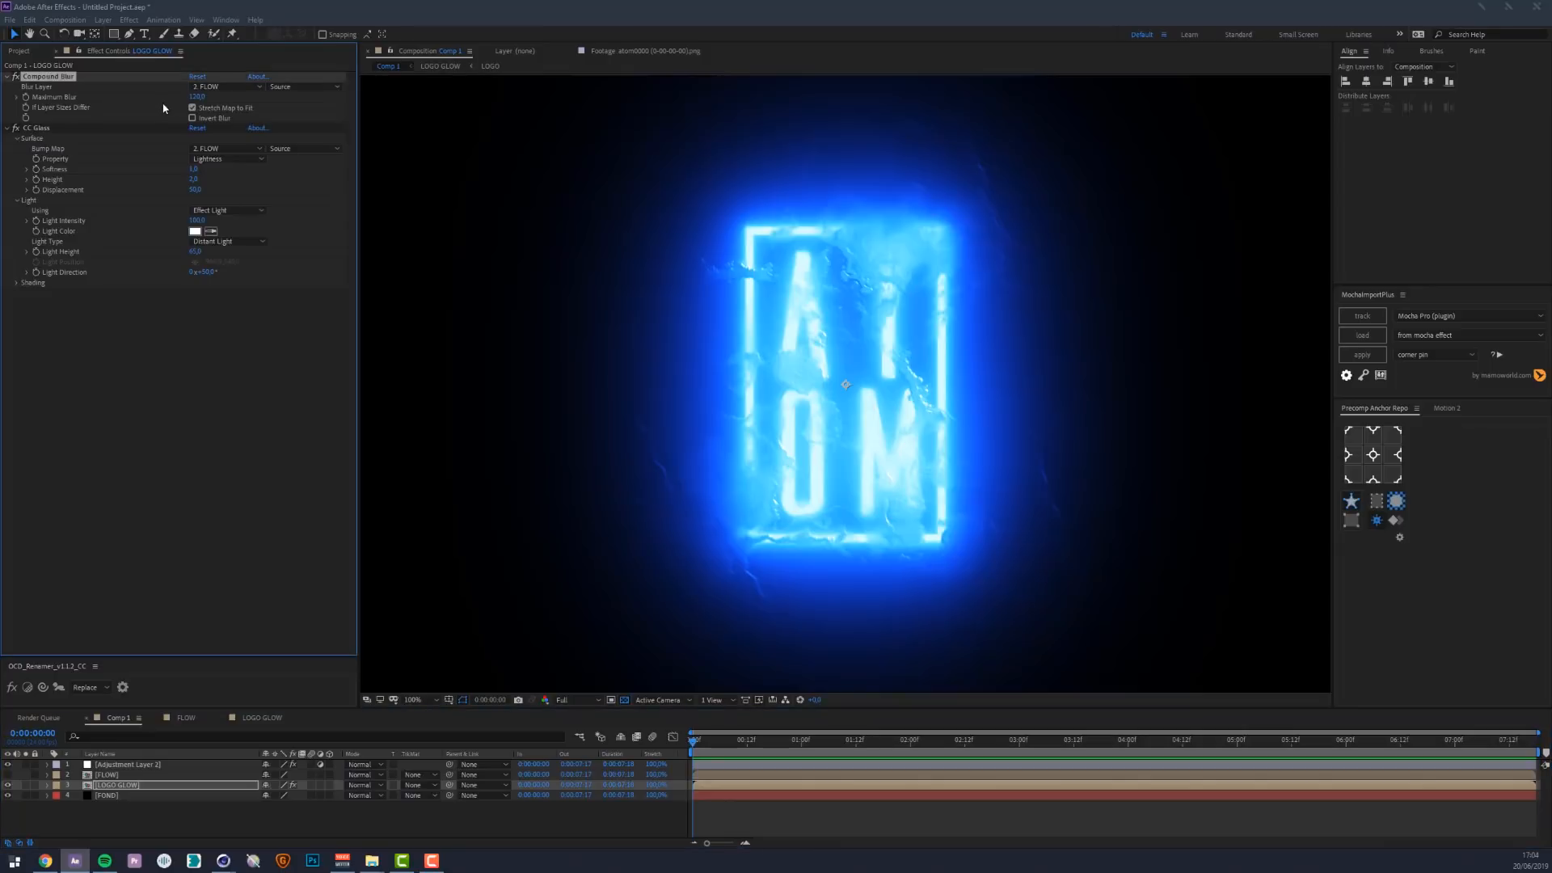
scroll(1152, 337, "up", 4)
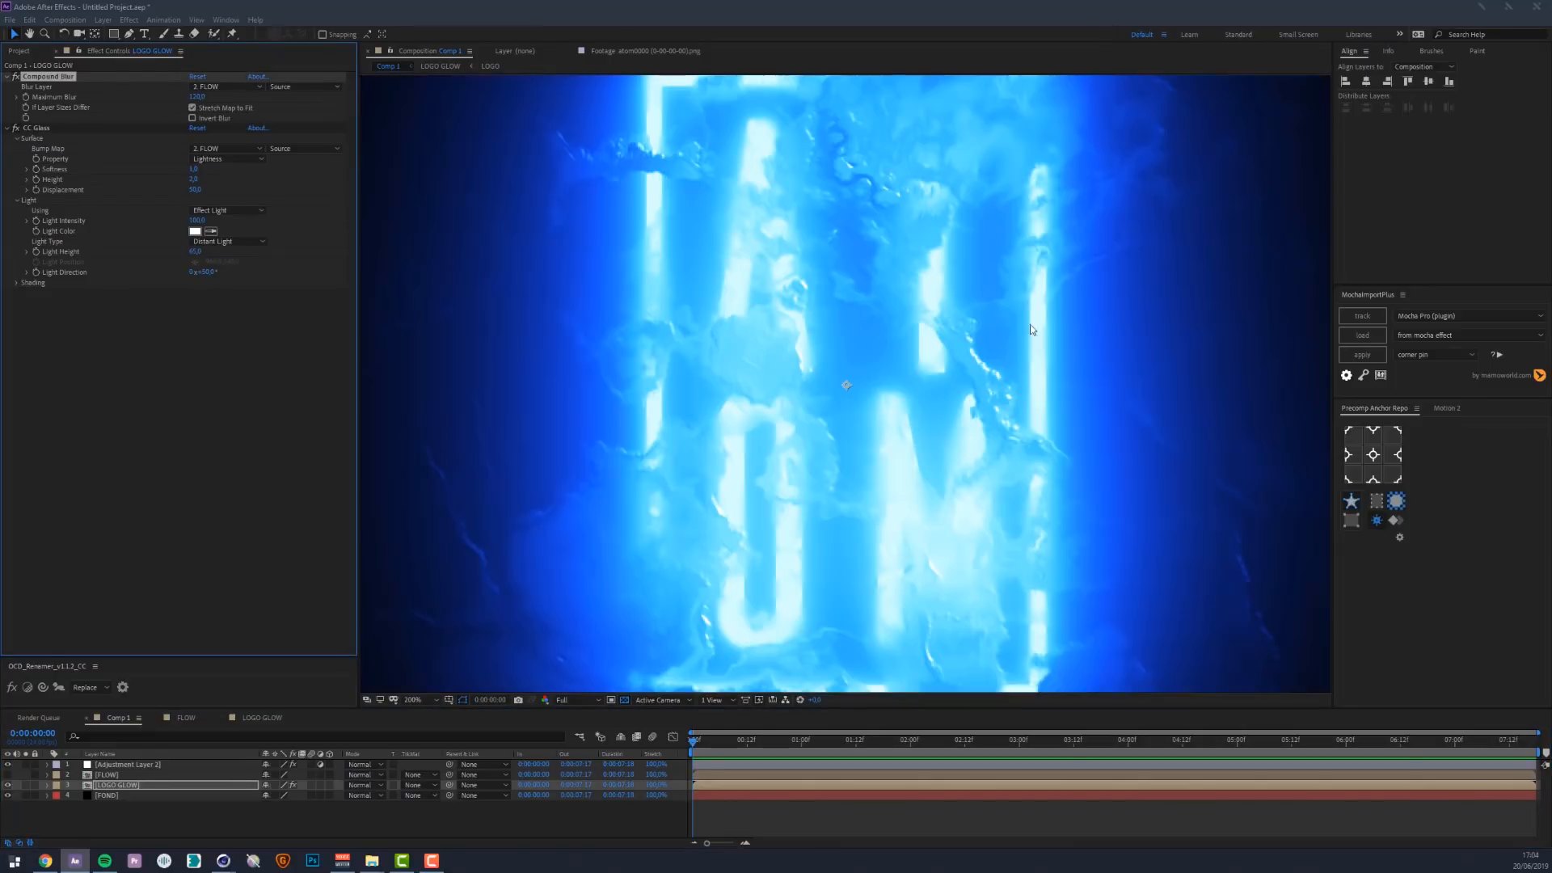
scroll(928, 402, "down", 3)
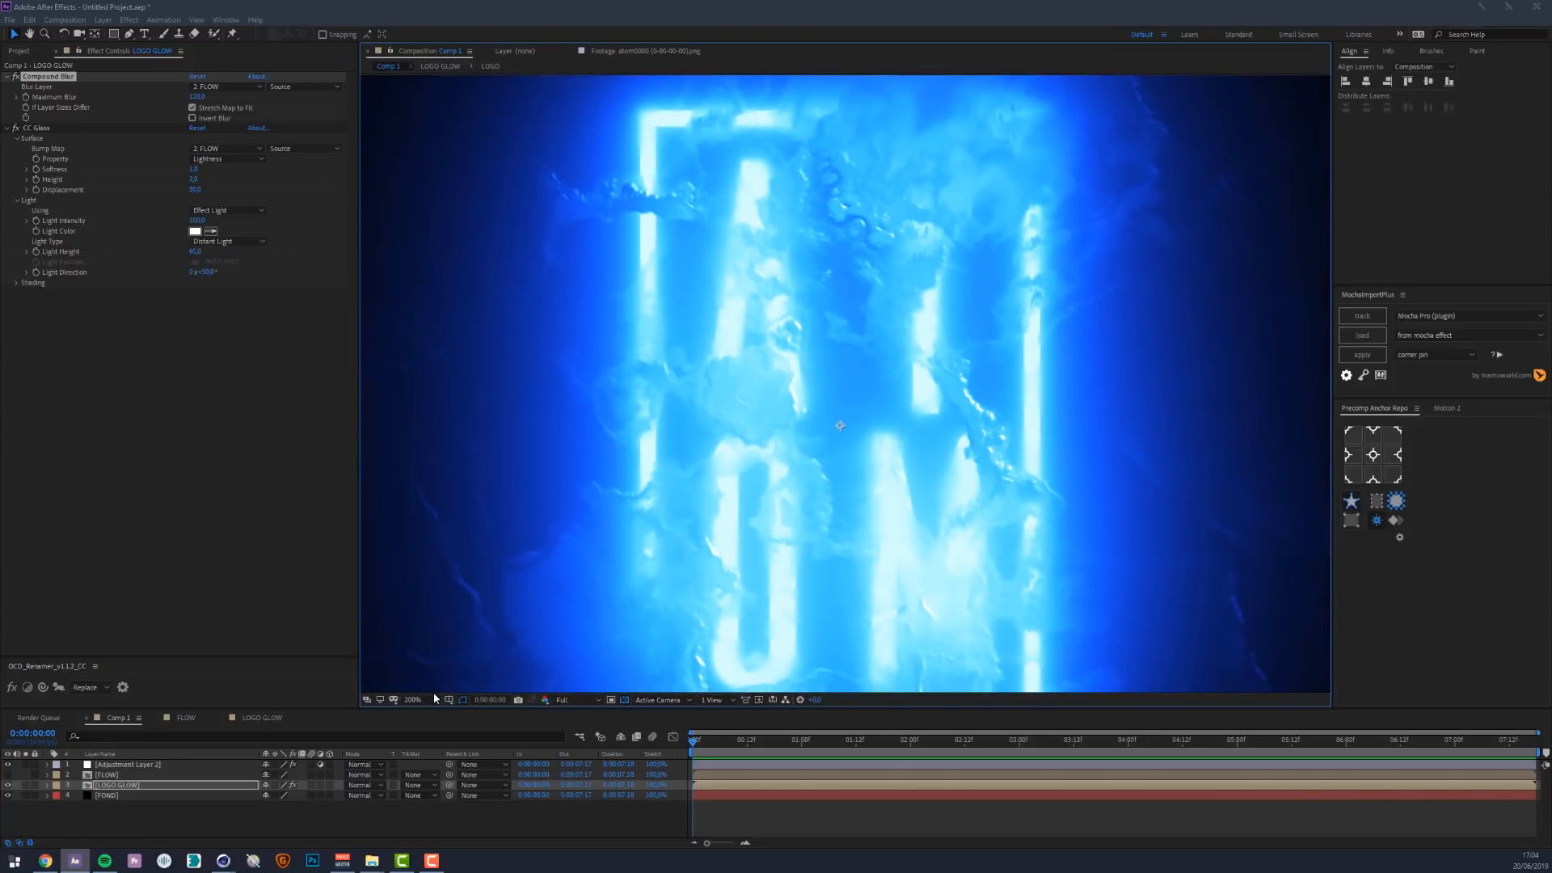
left_click(435, 700)
left_click(437, 497)
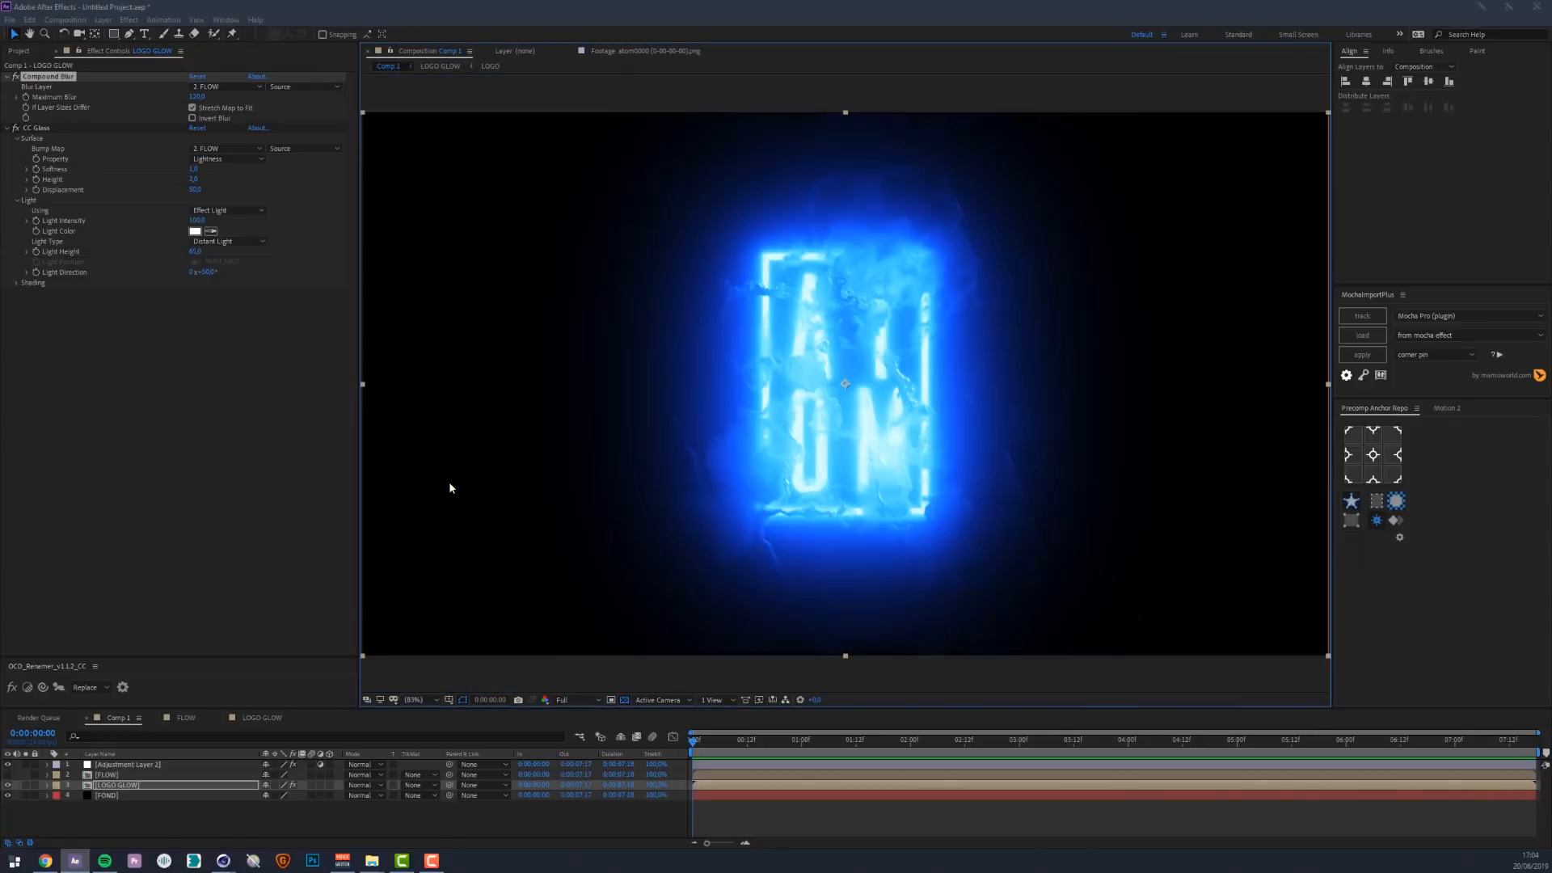
Add a new adjustment layer above all layers in Comp 1 and apply uni.RGB Separation to it
left_click(128, 767)
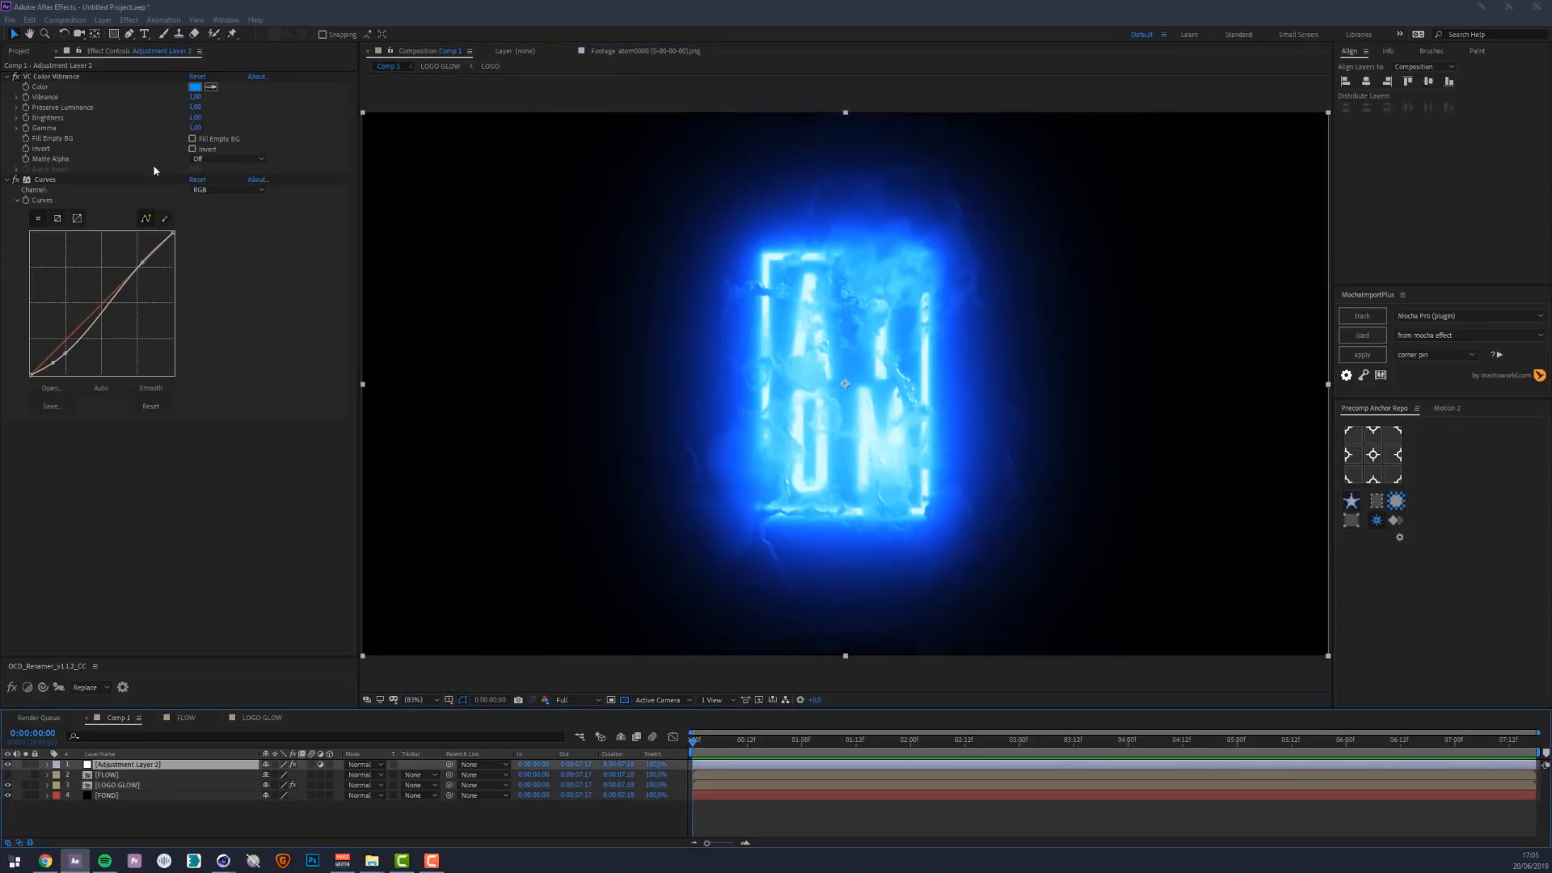
left_click(103, 19)
mouse_move(119, 34)
left_click(377, 113)
key("ctrl+space")
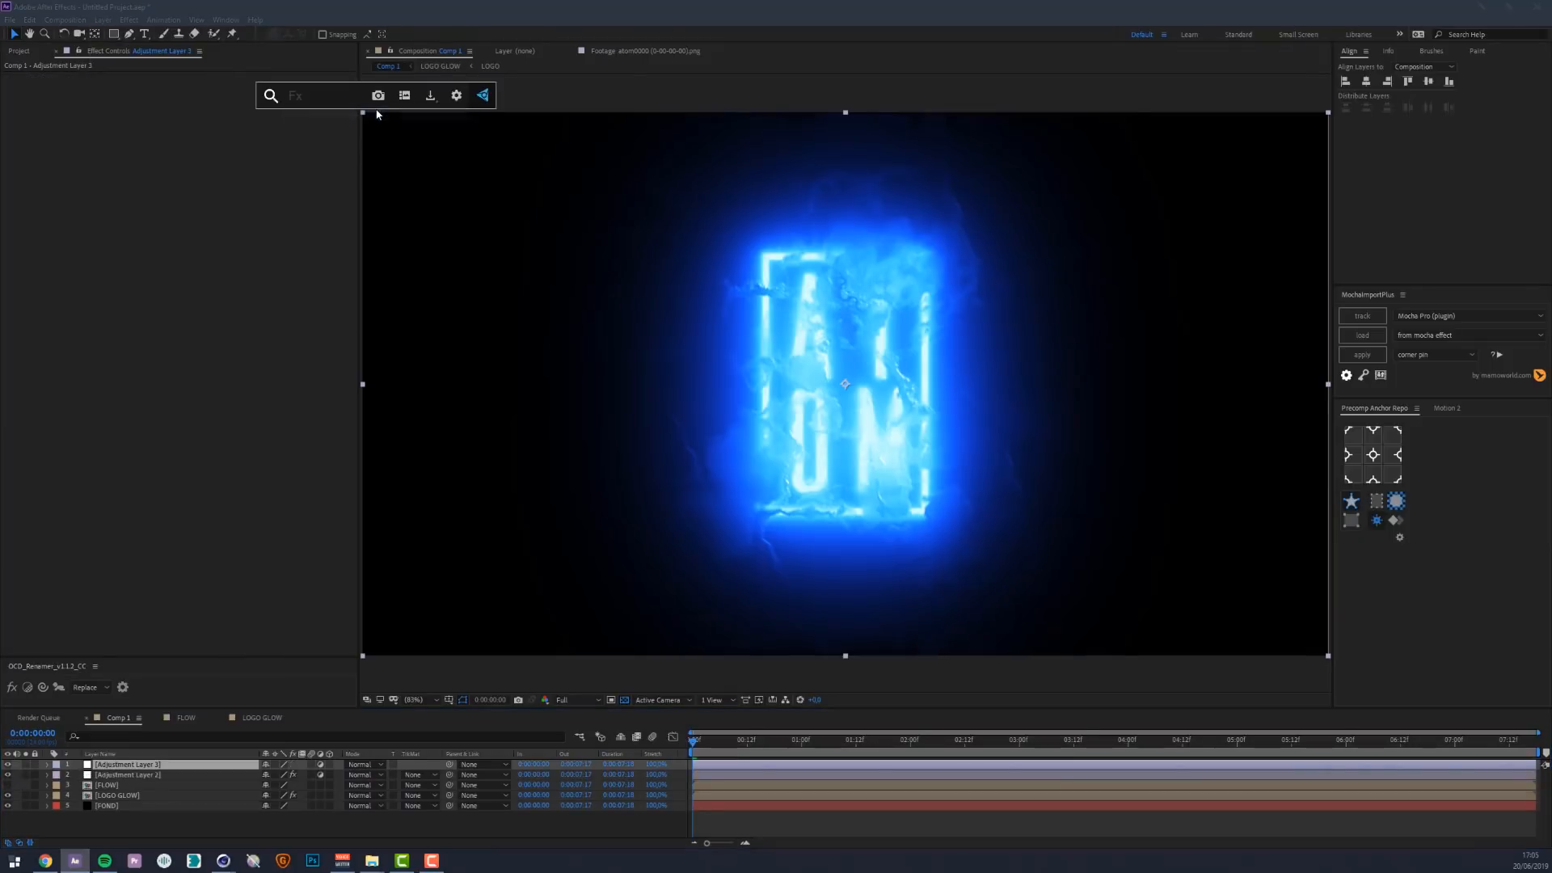
type("rgb")
key("Down")
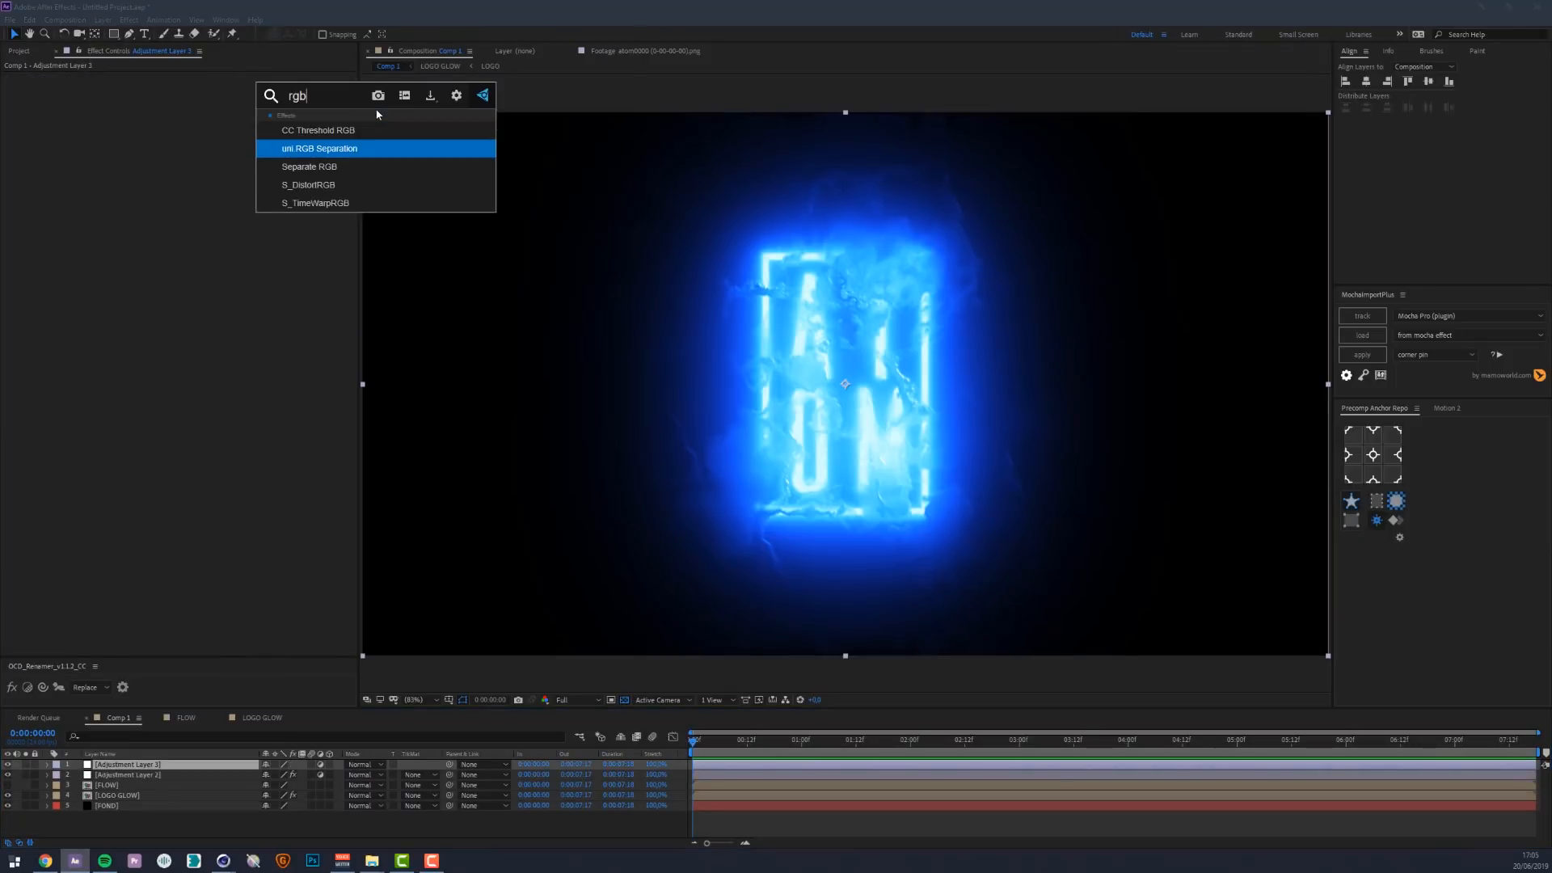
key("Return")
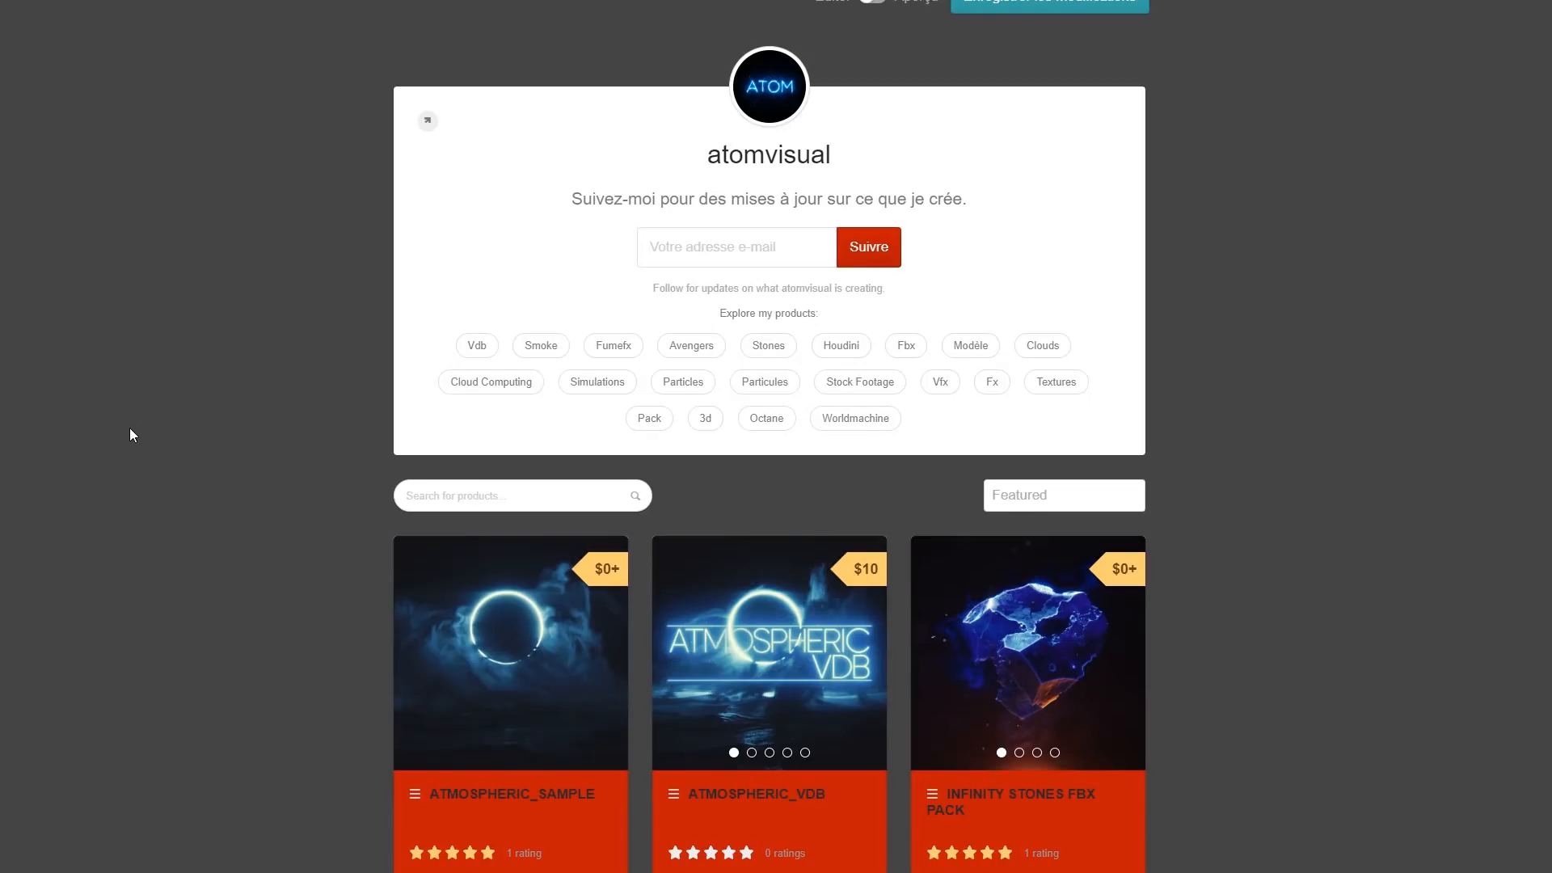
Browse the product packs on the atomvisual store page in the browser
scroll(130, 441, "down", 5)
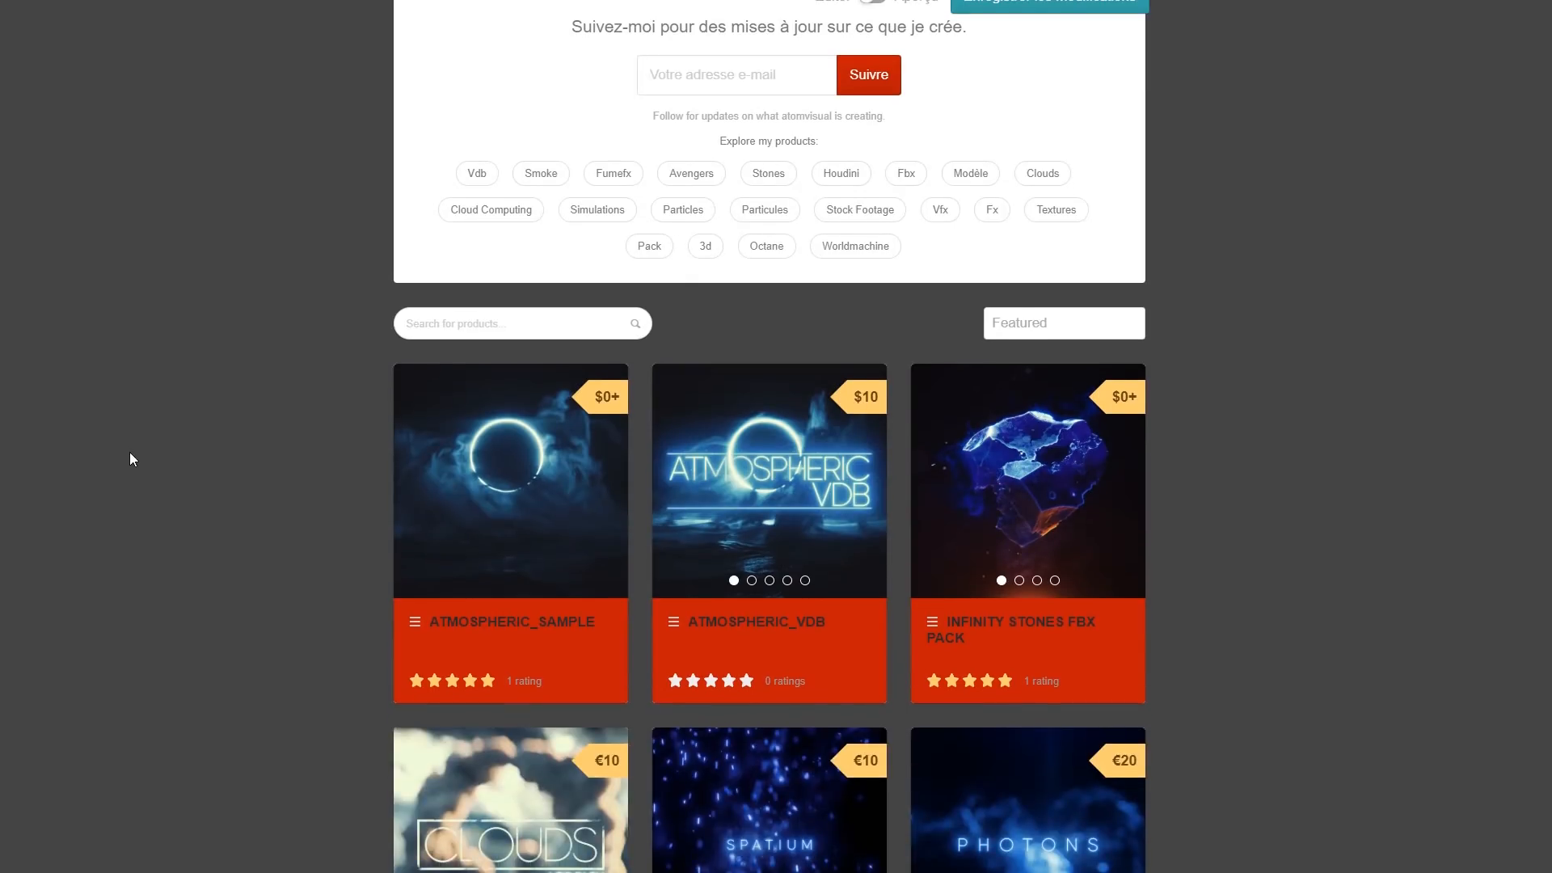
scroll(131, 454, "down", 7)
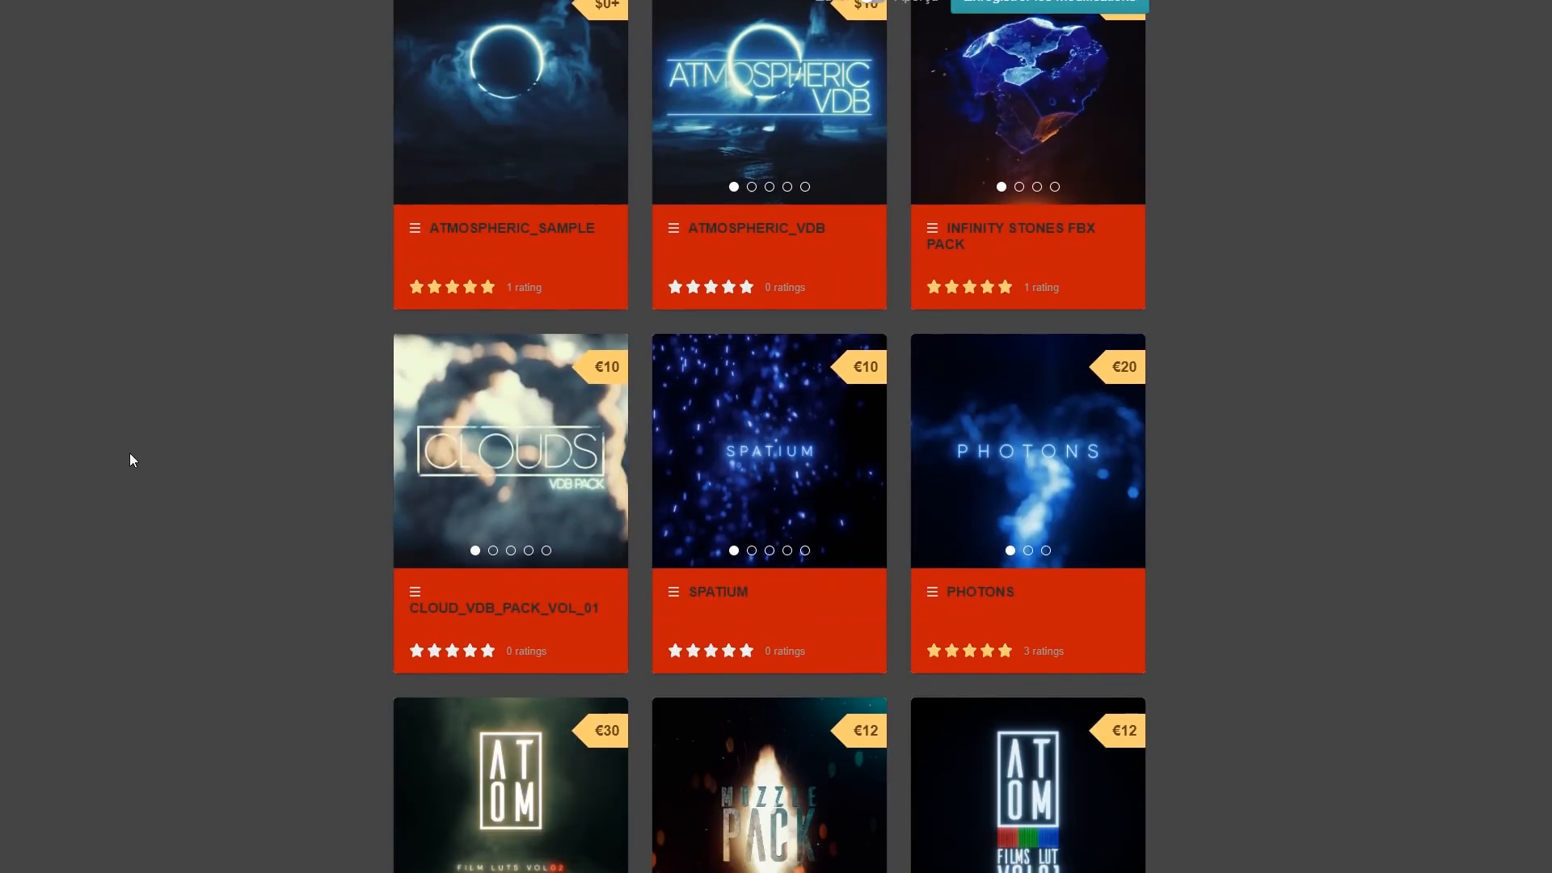
scroll(130, 459, "down", 5)
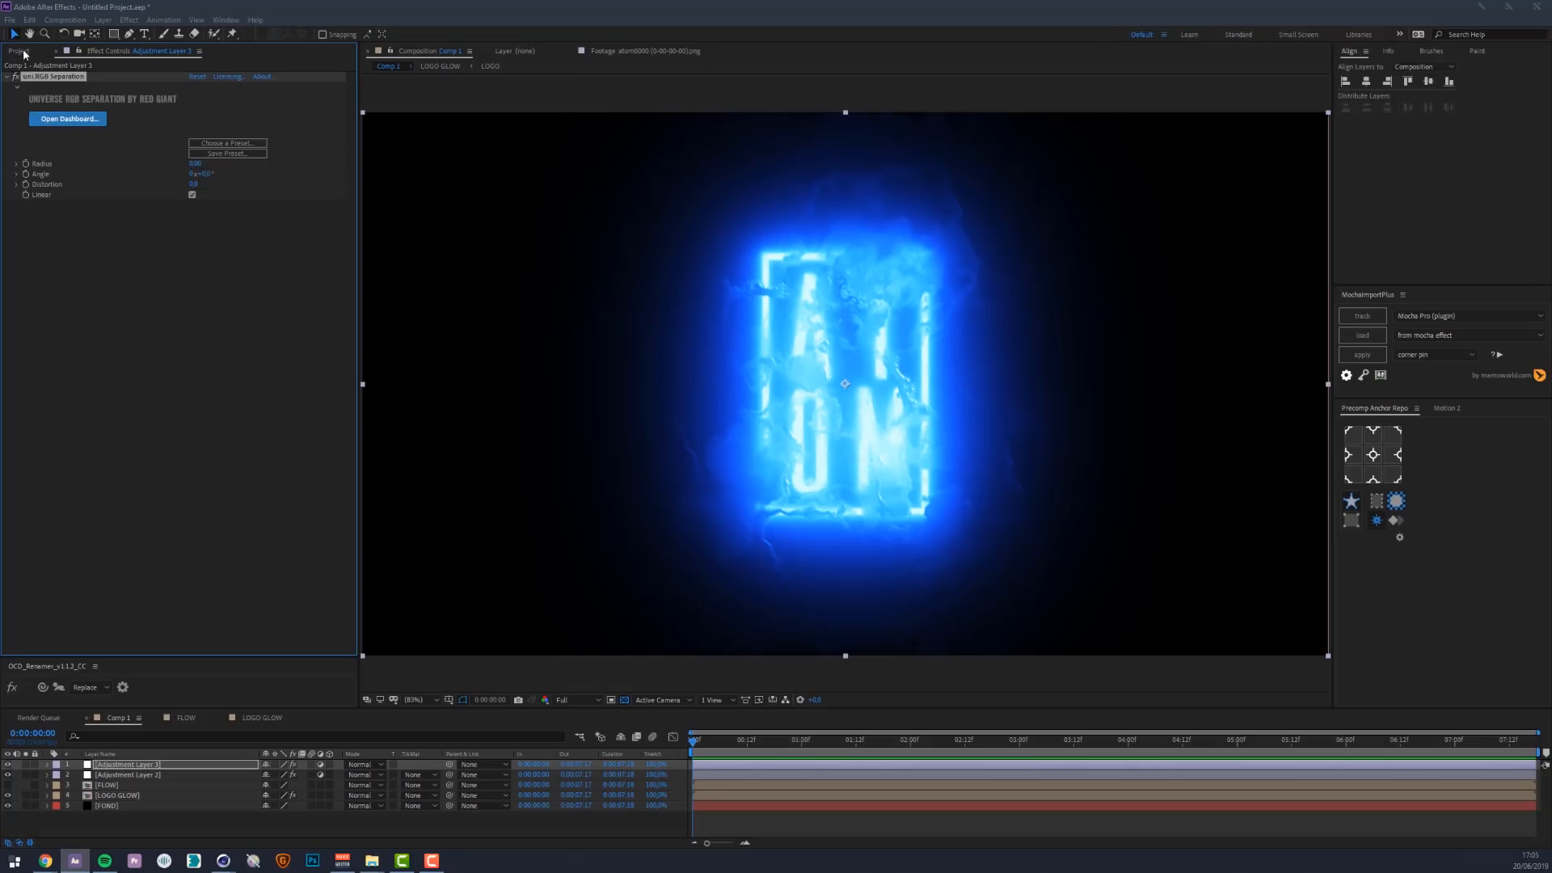
Import Particule_03.mov from the SPATIUM_4K particle folder and place it in Comp 1 directly below the adjustment layers
left_click(19, 50)
double_click(96, 396)
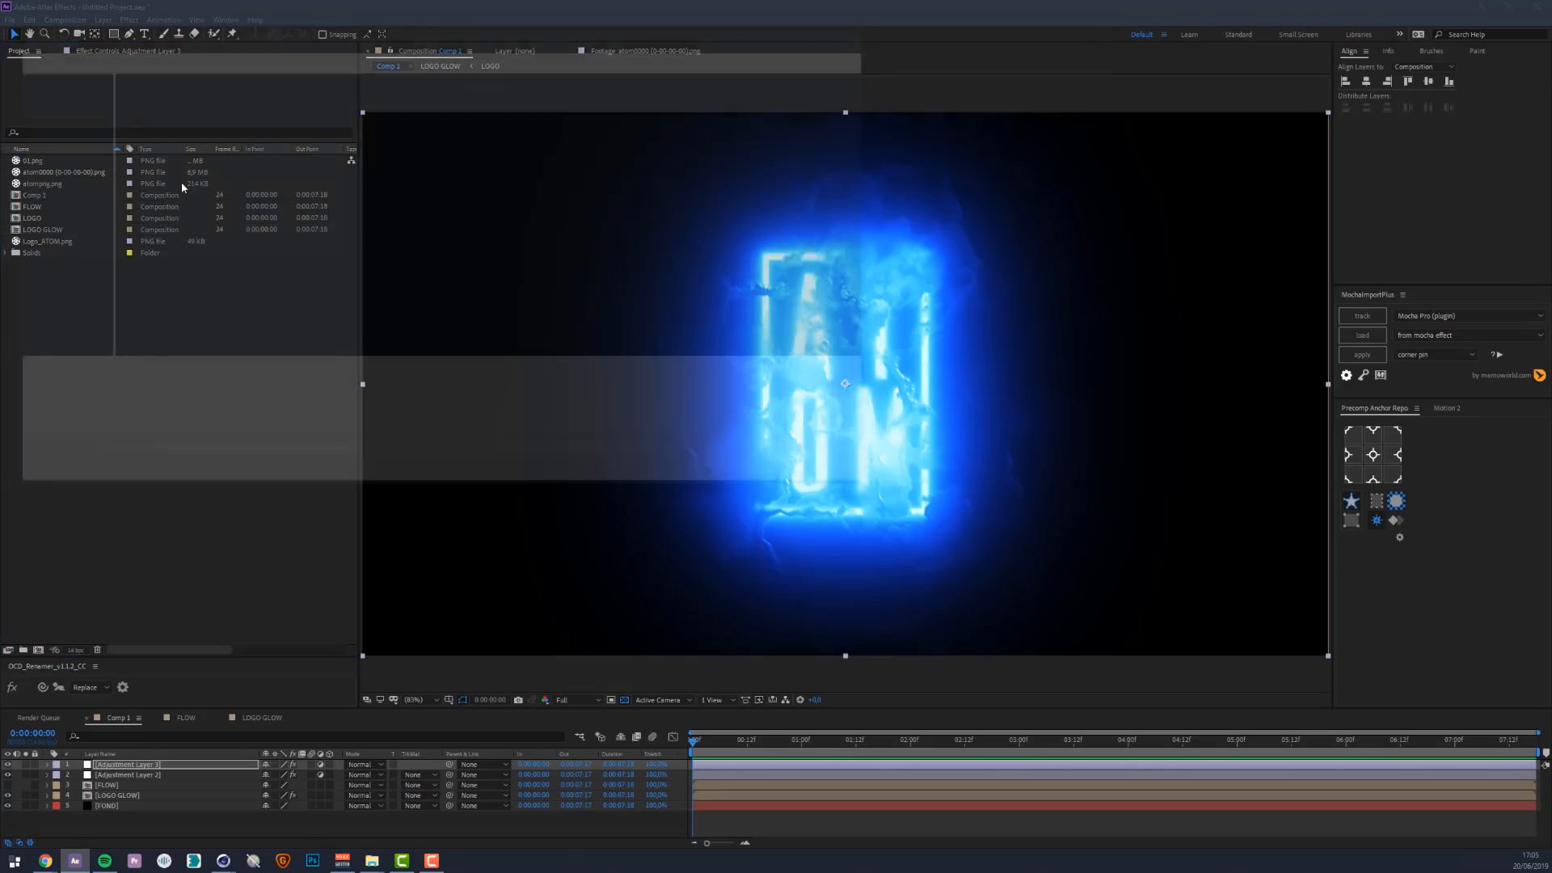
left_click(59, 110)
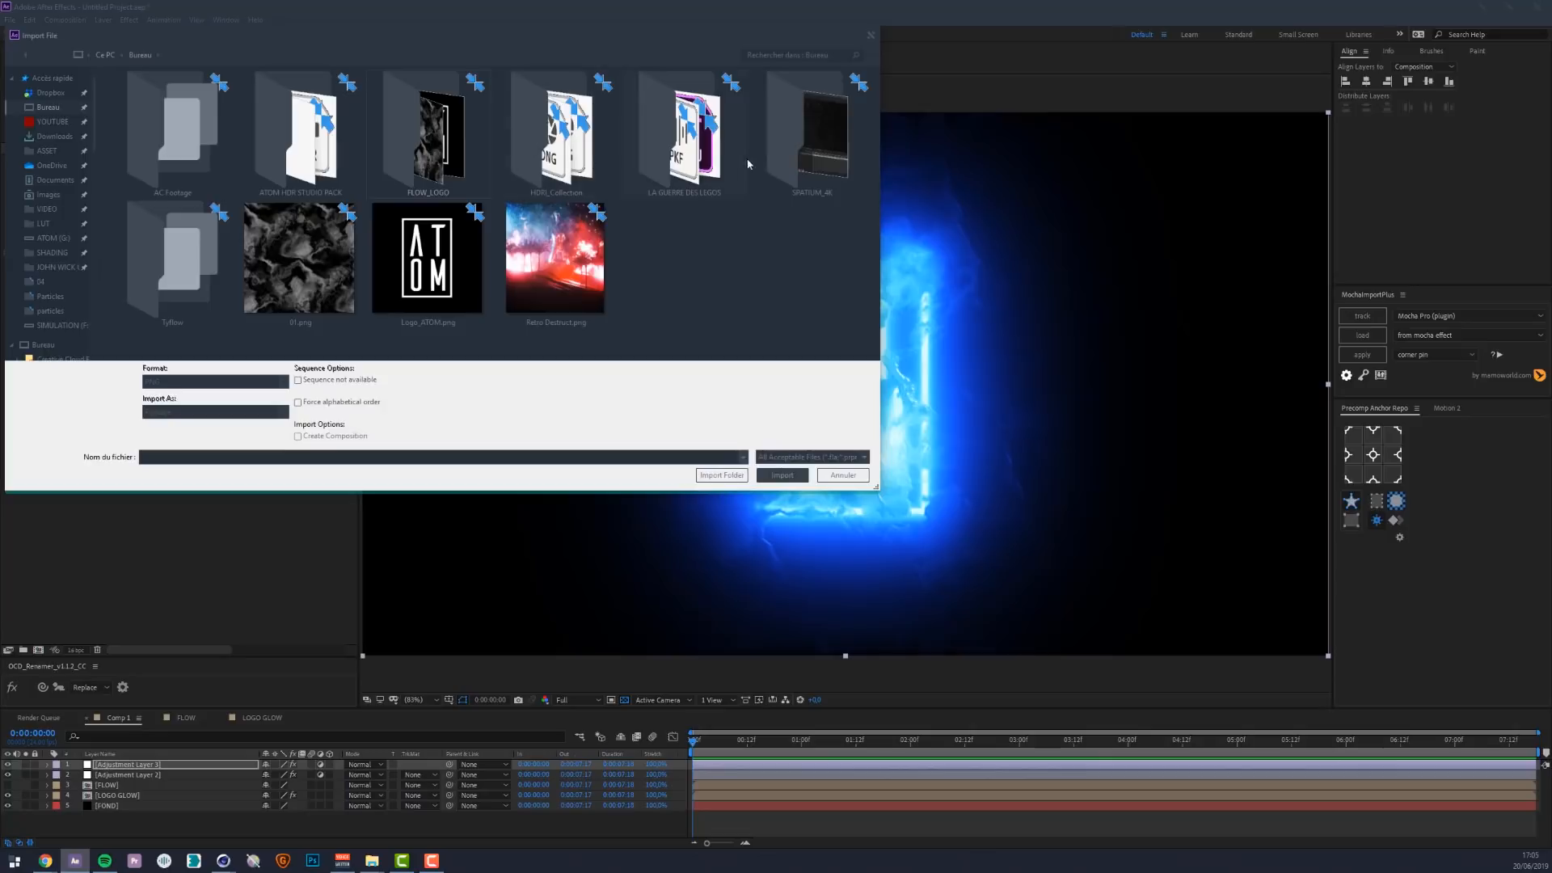
double_click(144, 108)
double_click(144, 108)
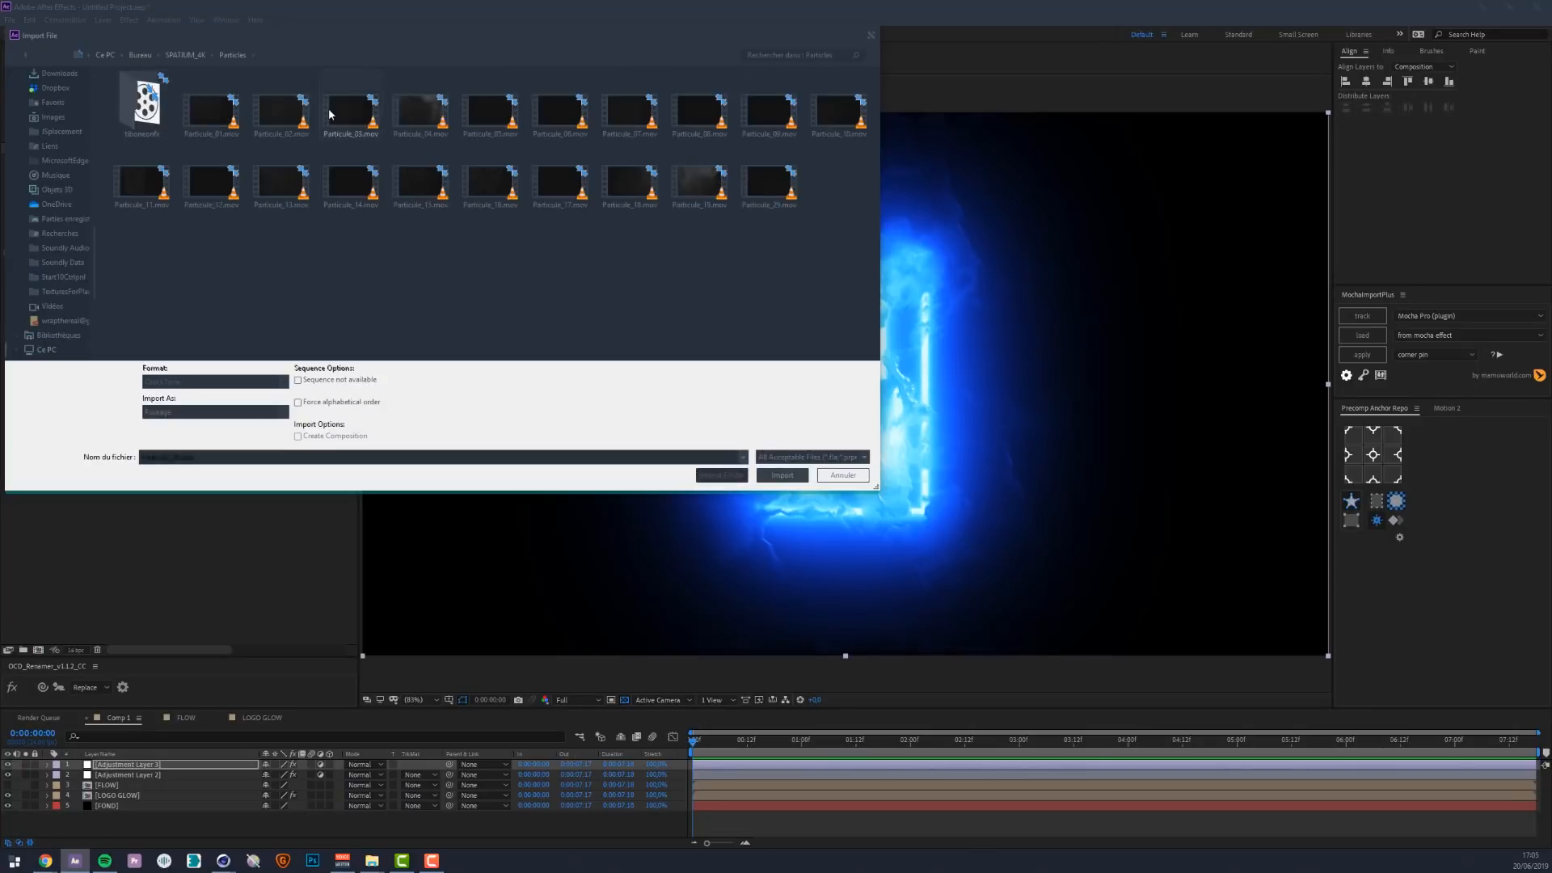
double_click(333, 114)
left_click_drag(42, 255, 161, 779)
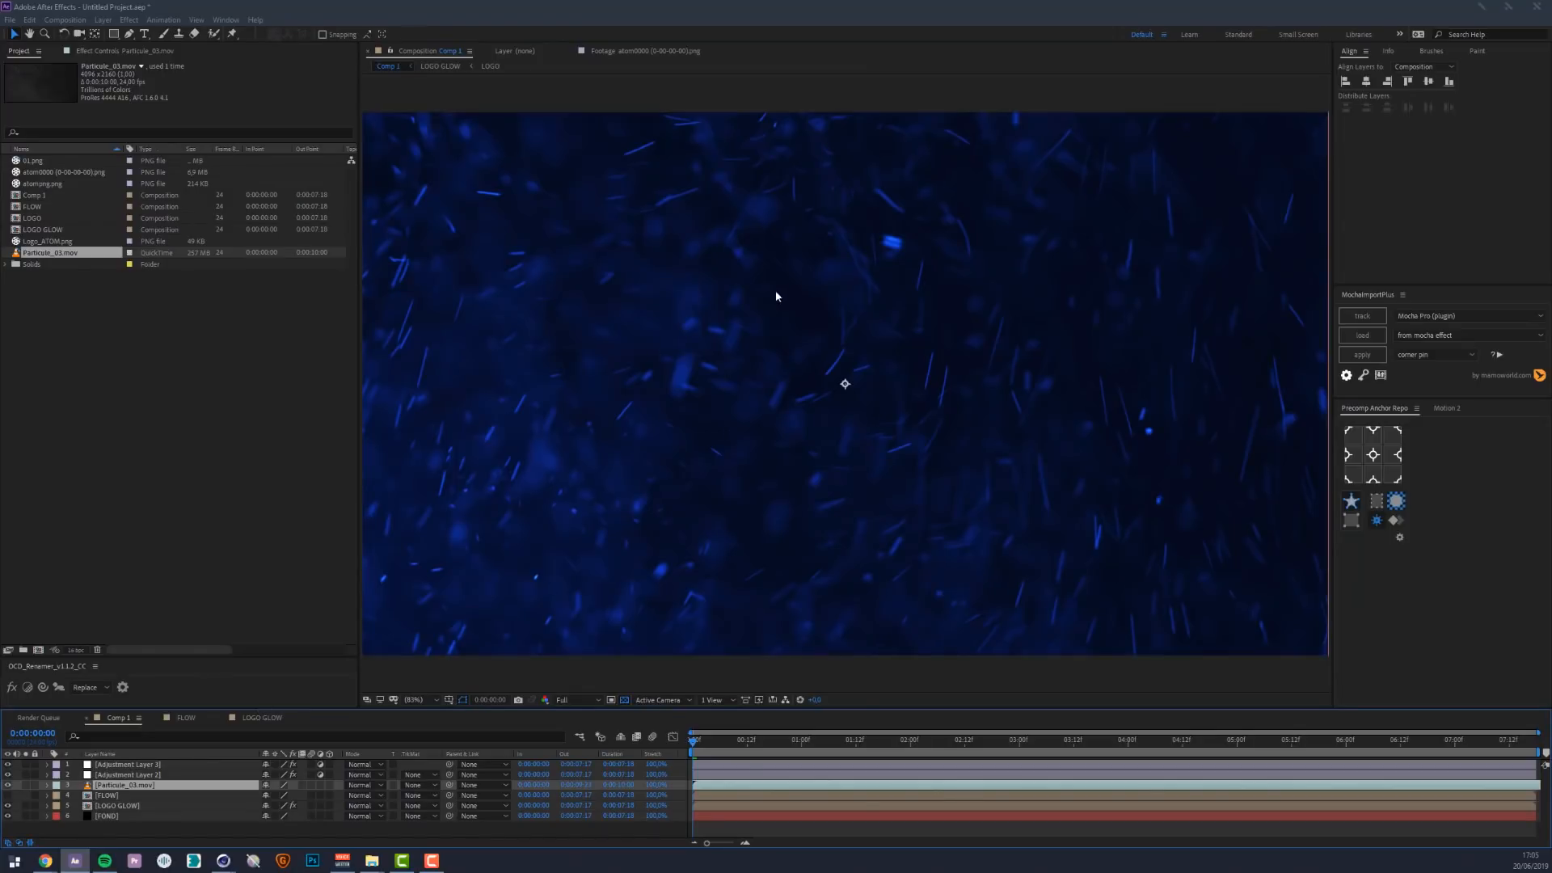
Scale the particle footage down proportionally around its centre, keeping it larger than the composition frame
key("comma")
key("comma")
key("comma")
key("comma")
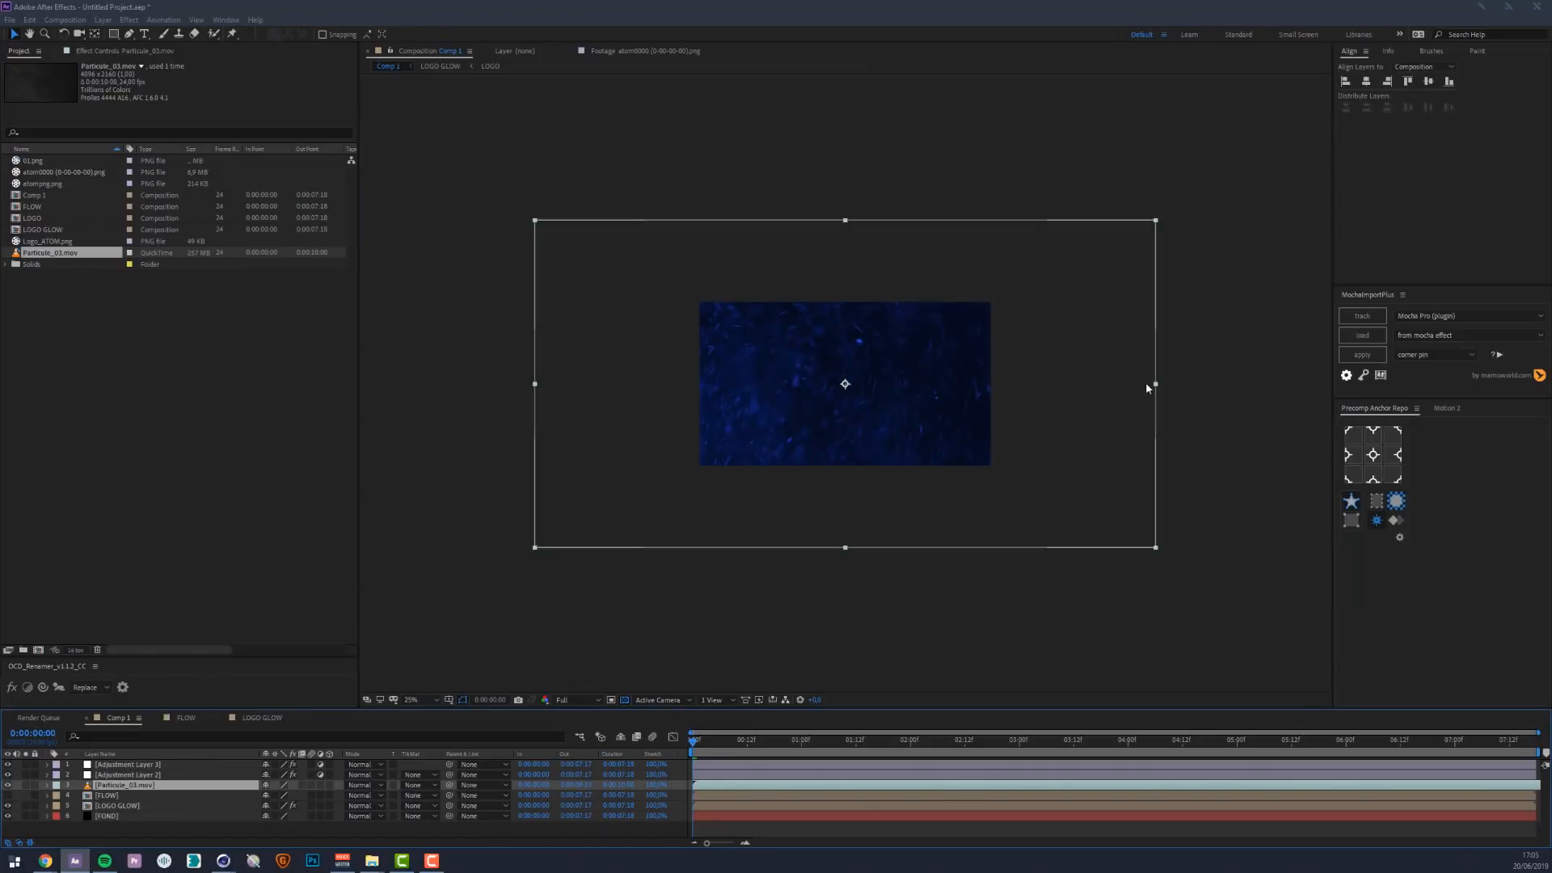
left_click_drag(1156, 385, 1056, 386, "shift")
key("period")
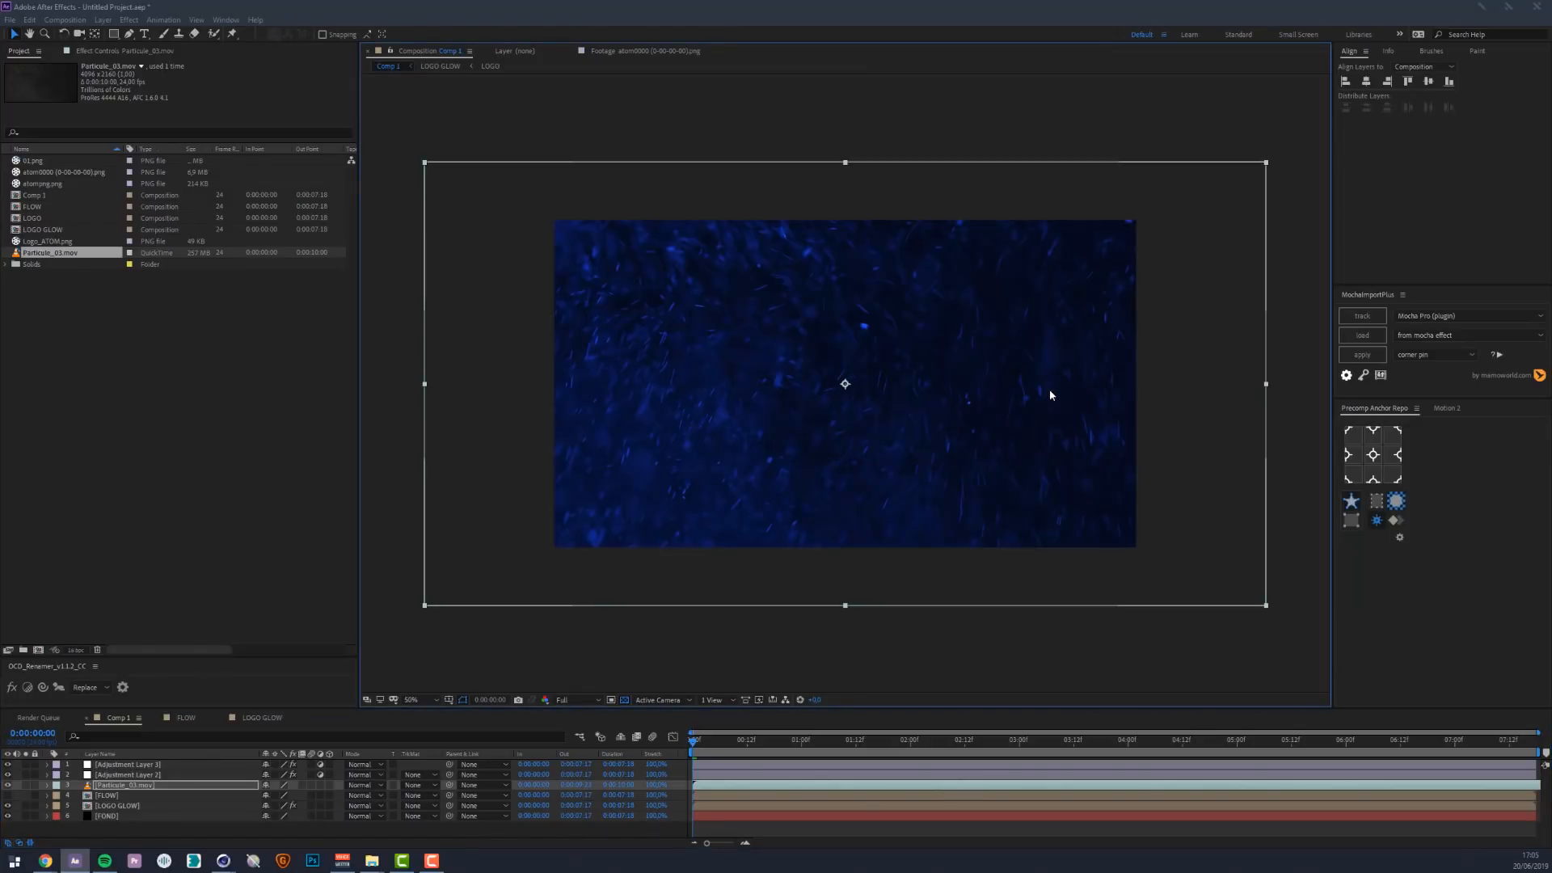
Try Color Dodge on the particle footage layer and settle on Screen as its blending mode
left_click(364, 786)
left_click(382, 415)
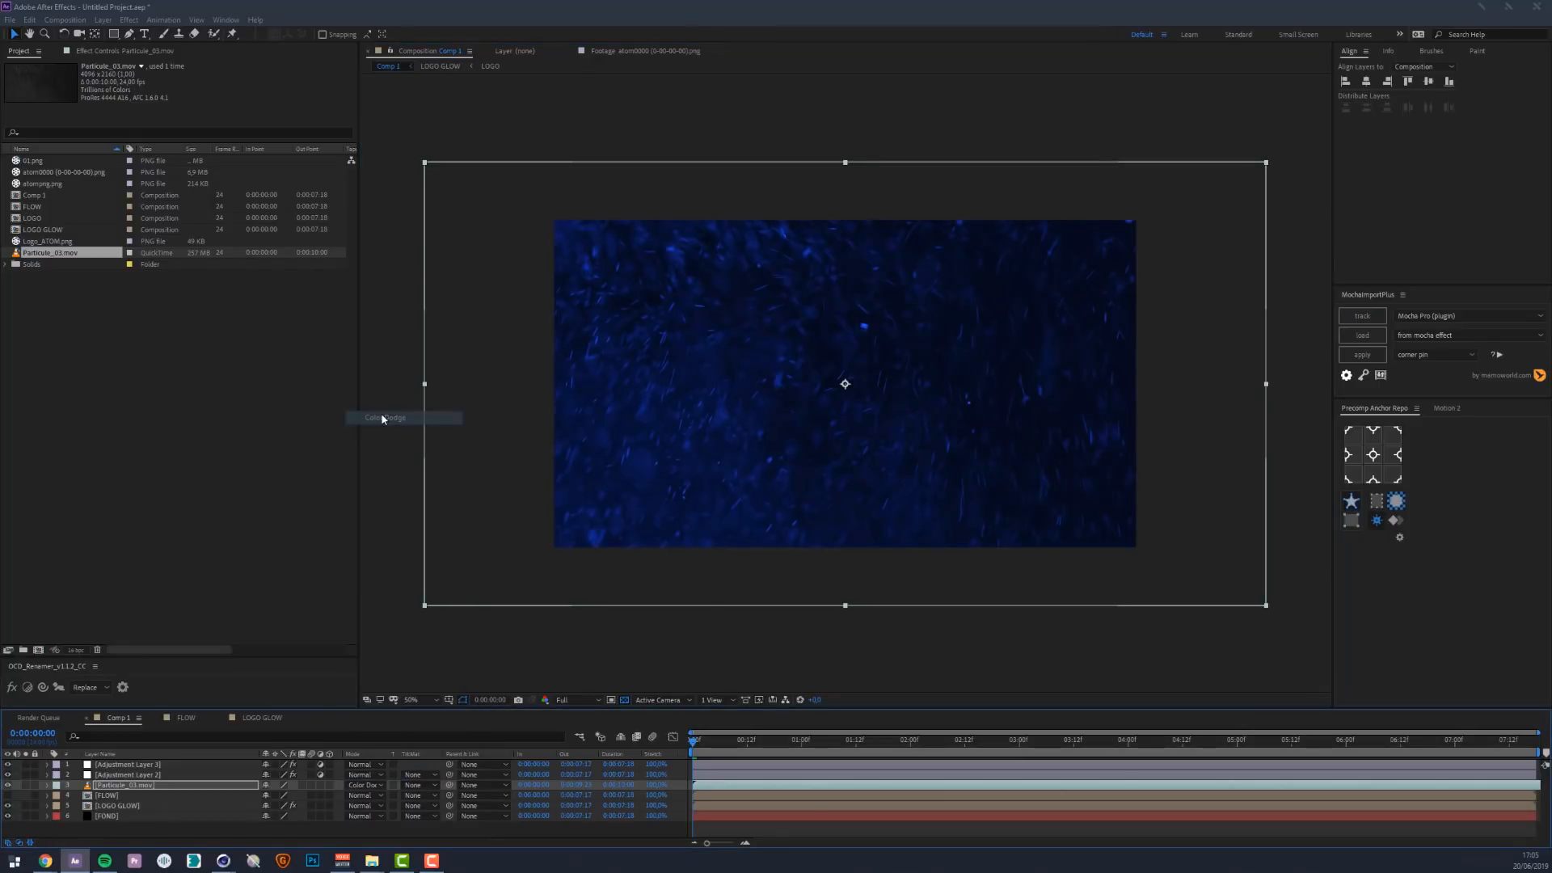
key("period")
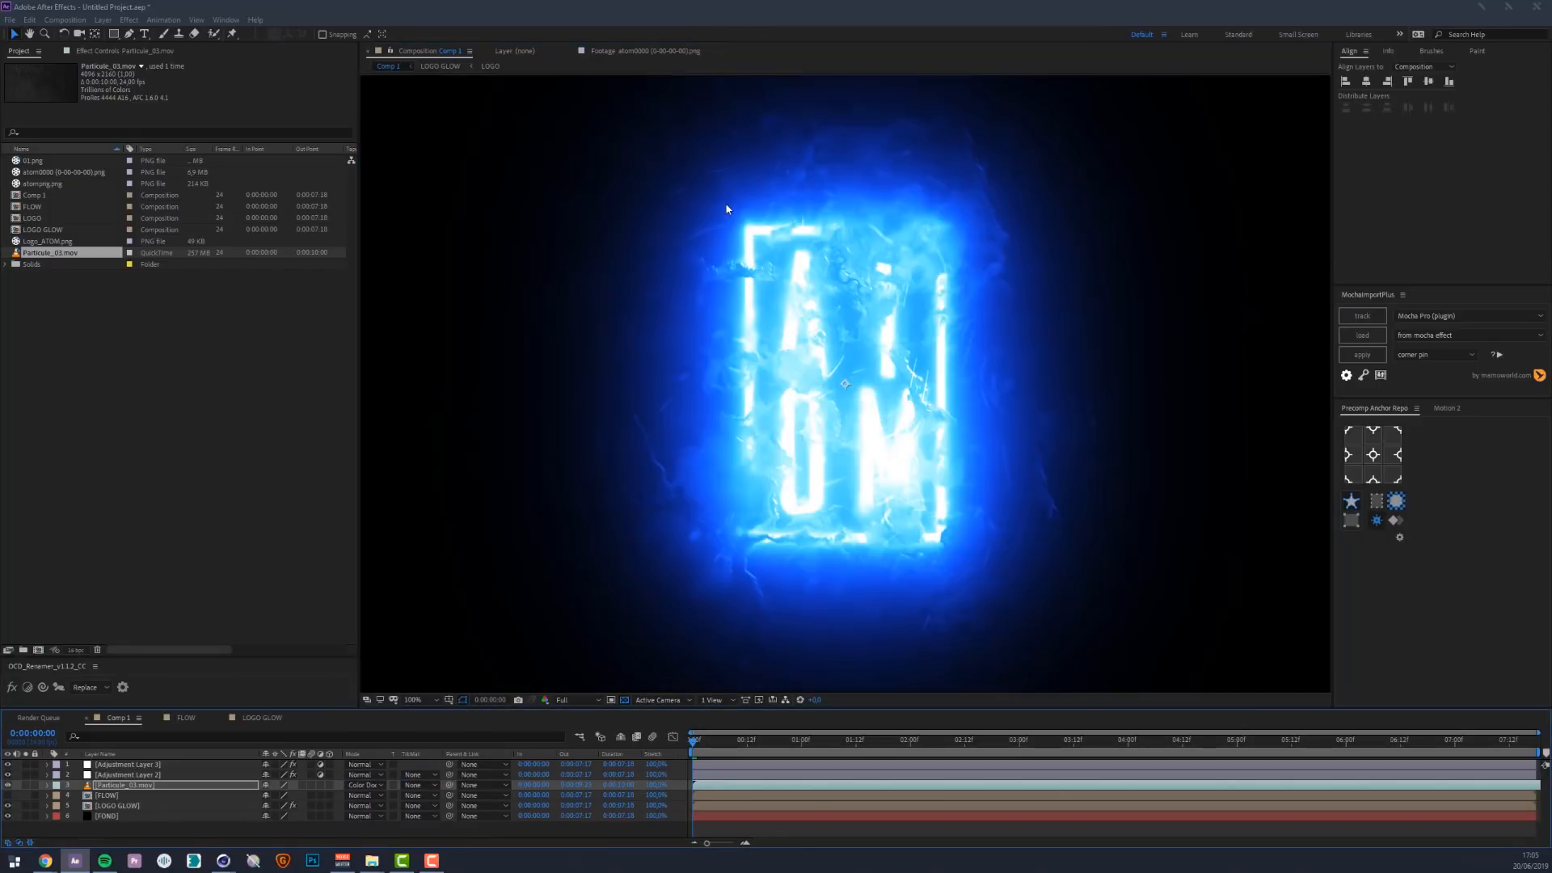
left_click(353, 785)
left_click(366, 404)
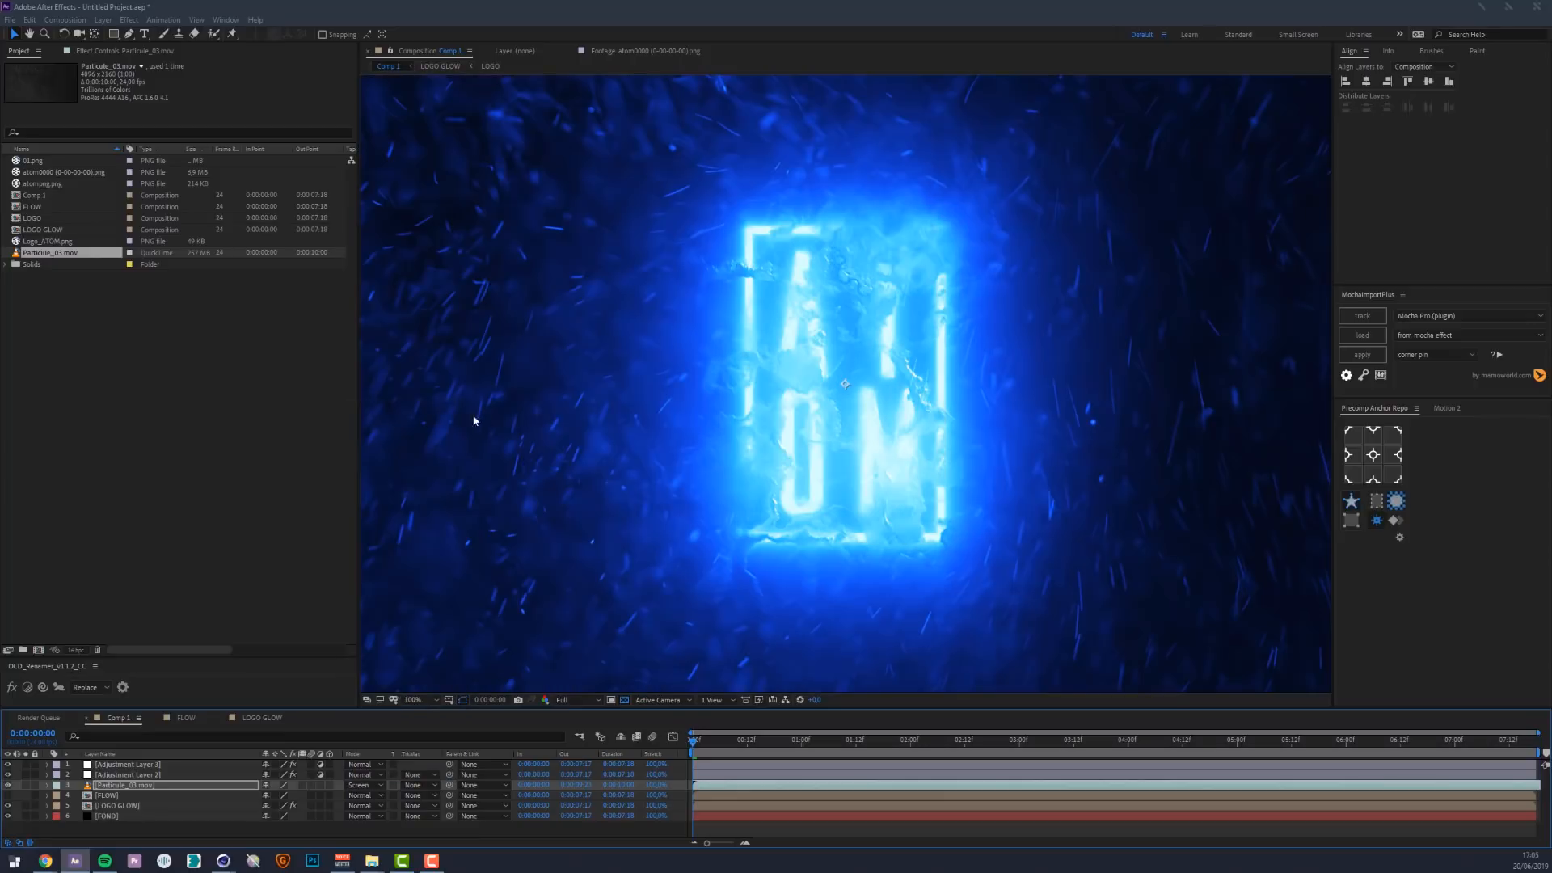
Apply Curves to the particle footage and shape an S-curve with darker shadows and brighter highlights
key("ctrl+space")
type("curves")
key("Return")
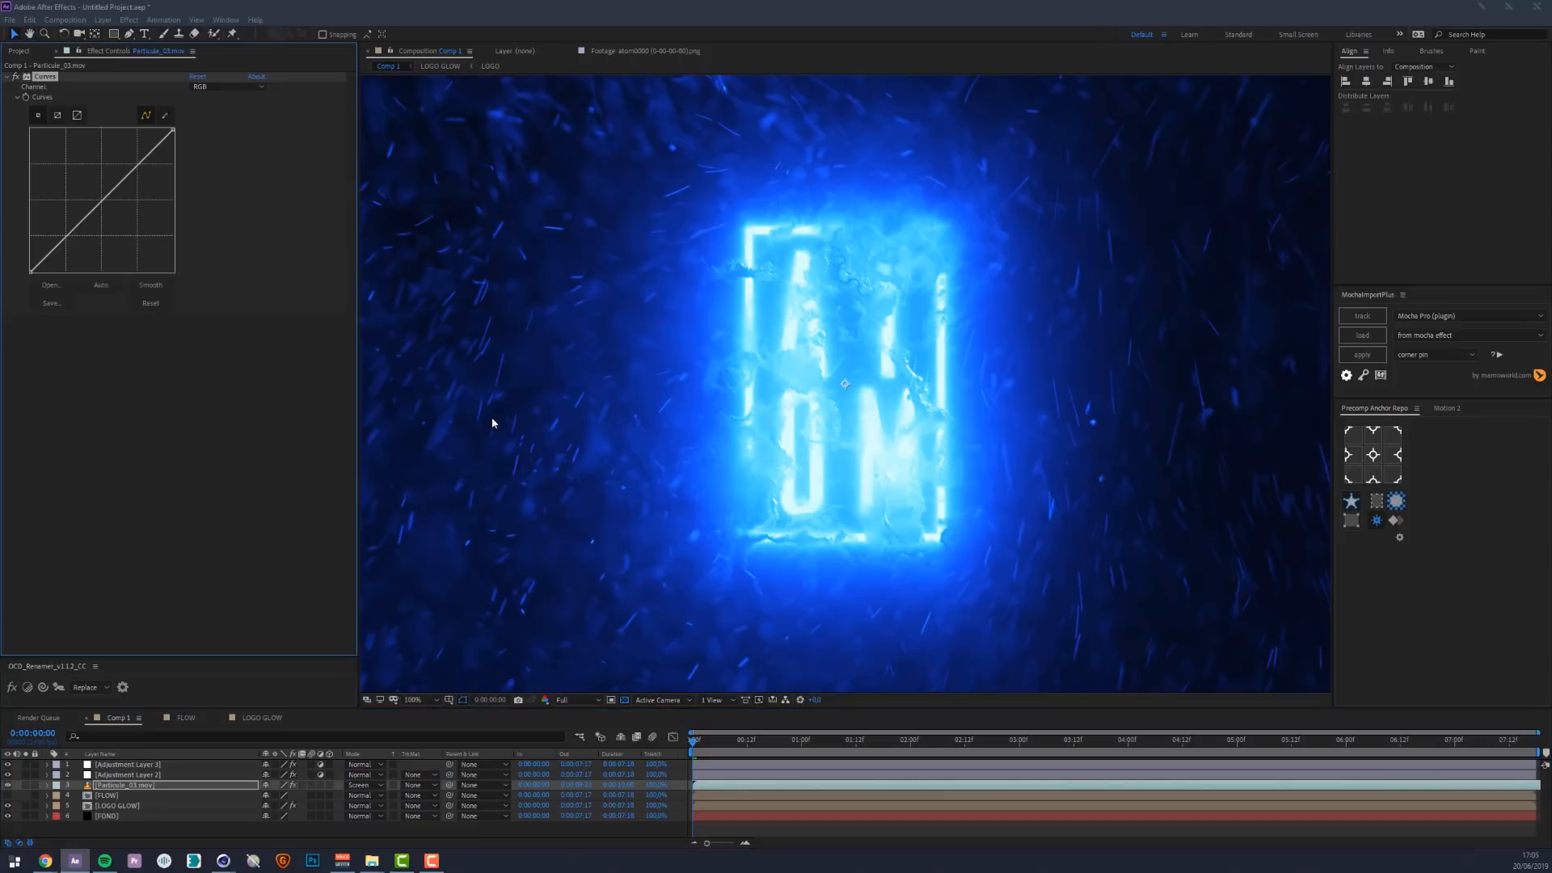
left_click_drag(66, 237, 67, 257)
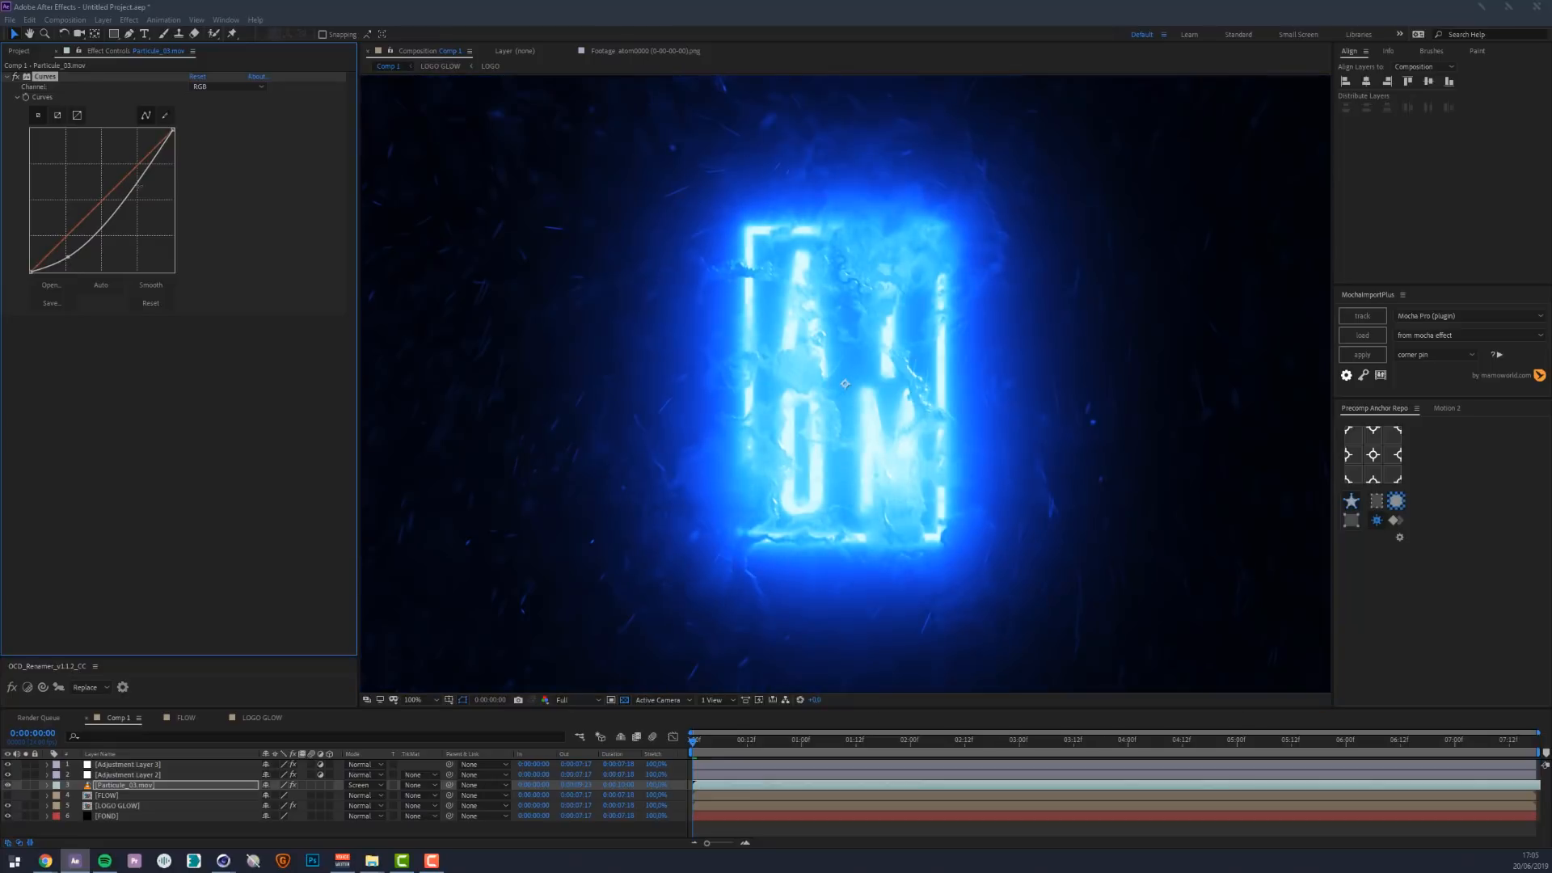
left_click_drag(136, 180, 130, 160)
Apply Deep Glow to the particle footage, raise its radius and set the exposure to 0.5
key("ctrl+space")
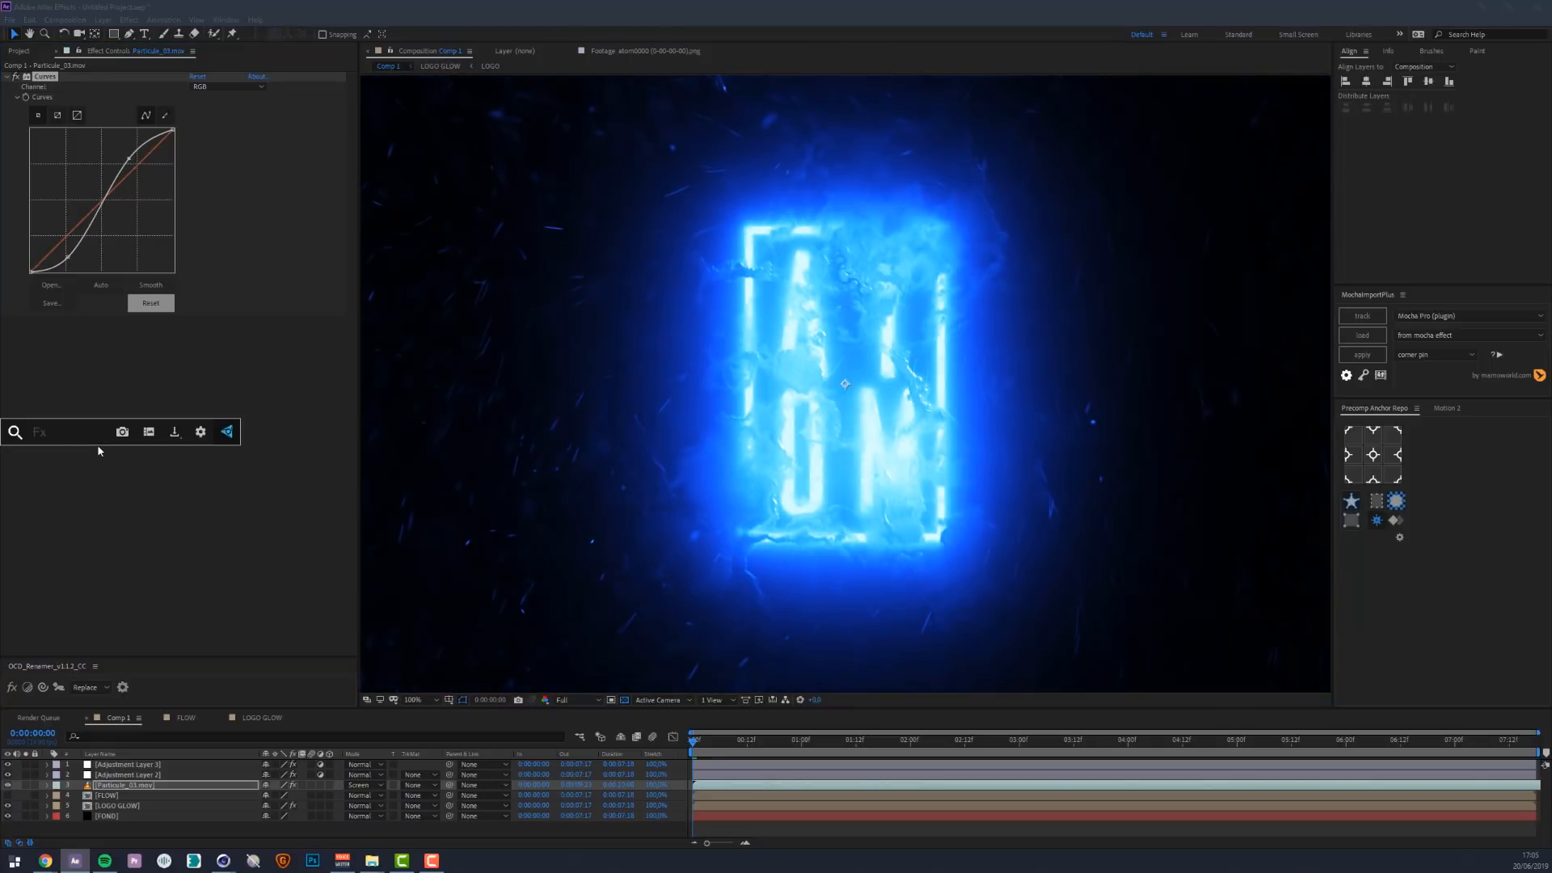
type("f")
key("BackSpace")
type("deep")
left_click(70, 466)
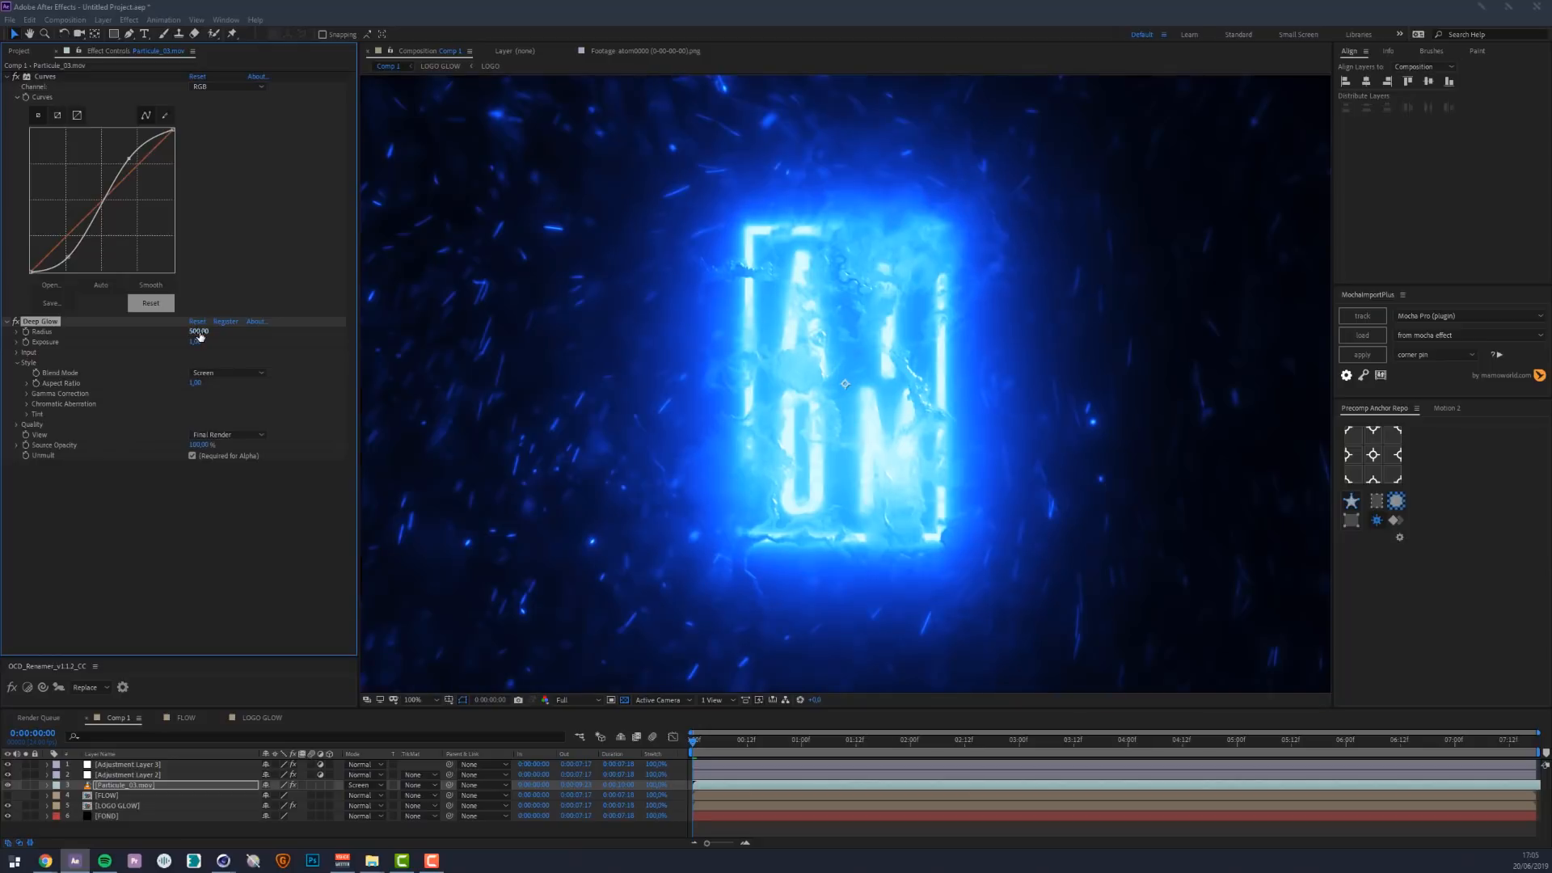
left_click(199, 332)
left_click(195, 342)
type("0,5")
key("Return")
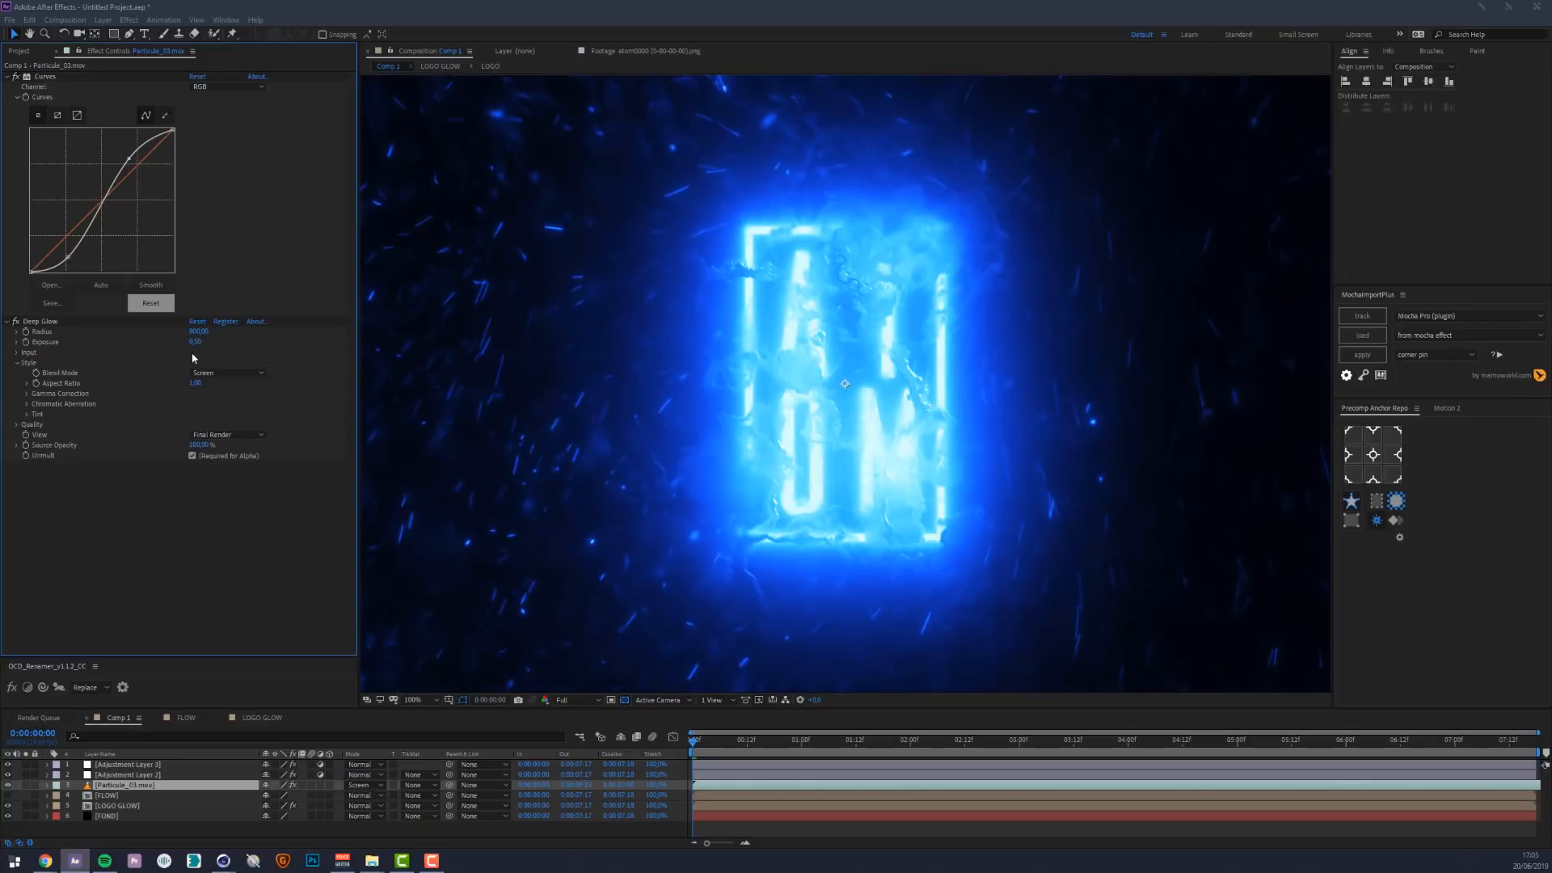
Try the particle footage above the blue colour adjustment layer and undo the reordering
scroll(754, 419, "down", 1)
scroll(758, 421, "up", 1)
left_click_drag(116, 791, 127, 775)
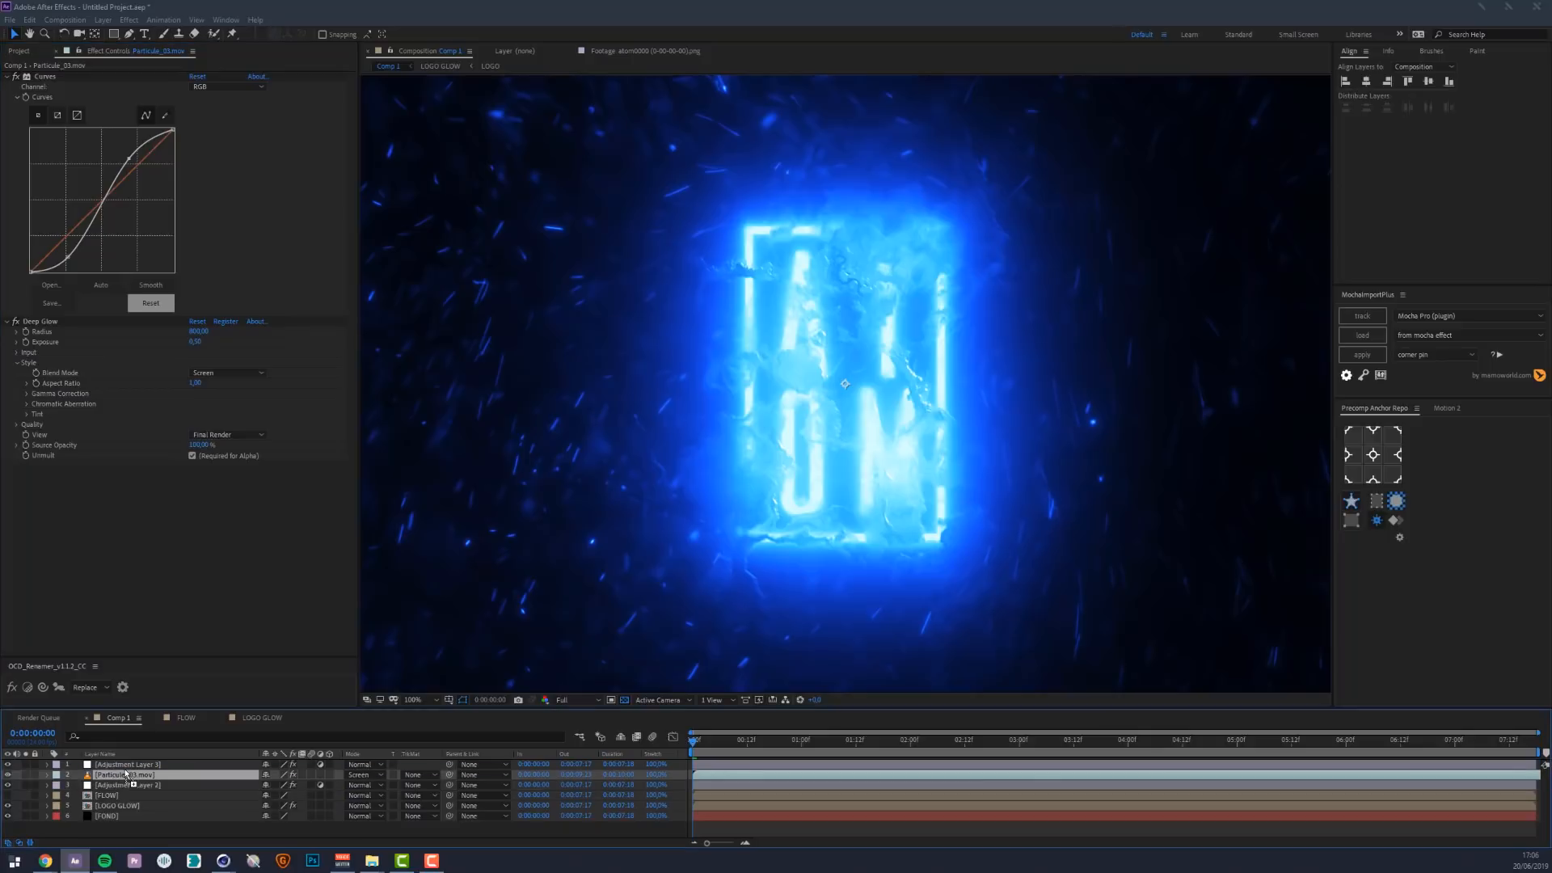
key("ctrl+z")
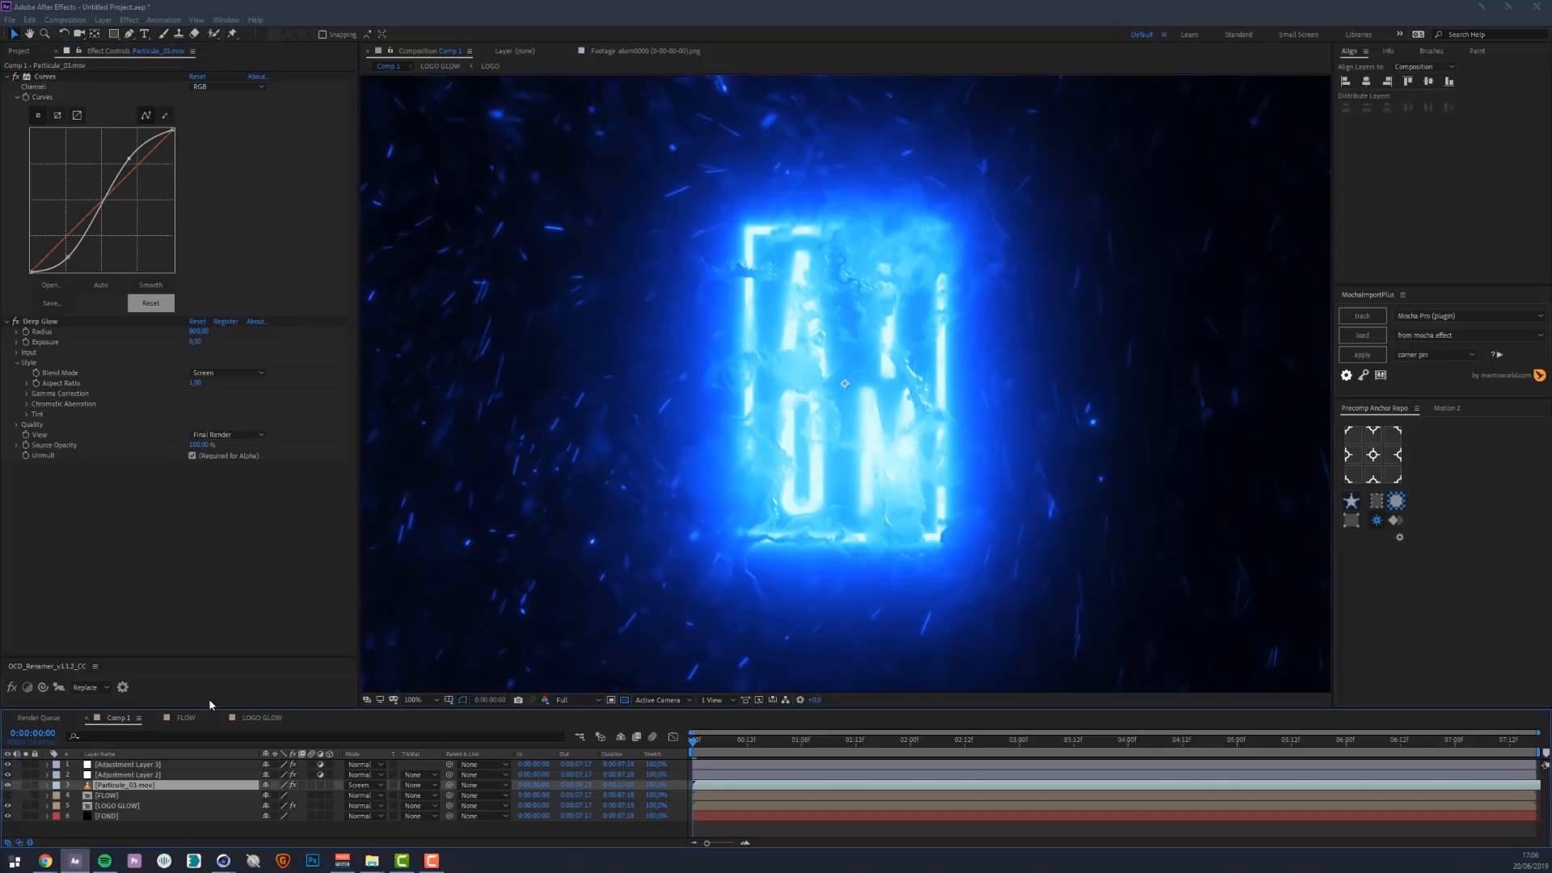